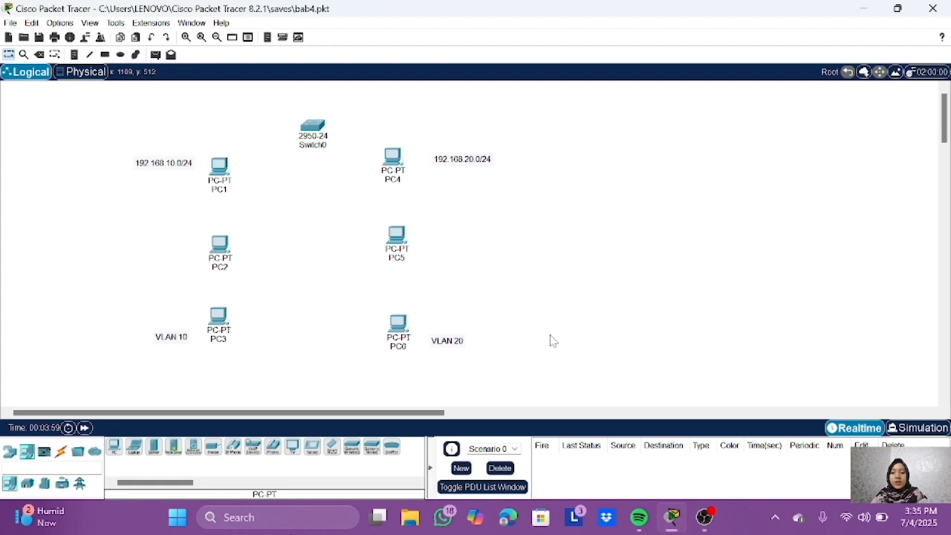
Step: Nudge PC4 slightly down, and connect PC1, PC2 and PC3 to Switch0 using automatically chosen connection types
{"action": "left_click_drag", "start_coordinate": [393, 157], "coordinate": [395, 161]}
{"action": "left_click", "coordinate": [61, 451]}
{"action": "left_click", "coordinate": [114, 447]}
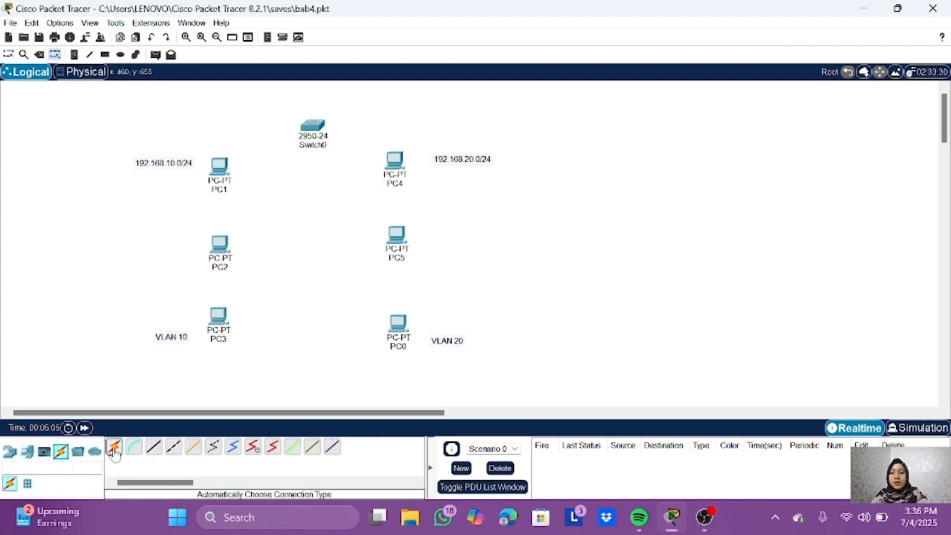
{"action": "left_click", "coordinate": [312, 128]}
{"action": "left_click", "coordinate": [220, 167]}
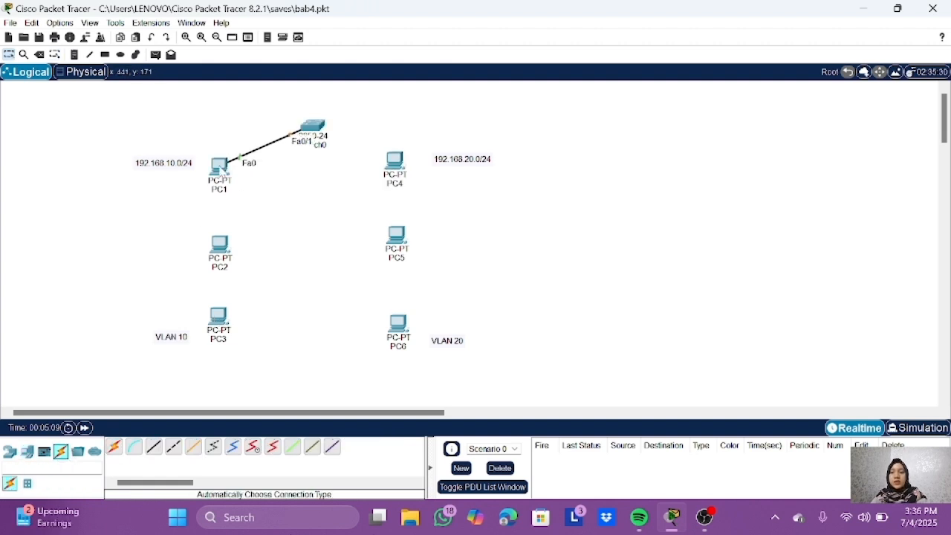
{"action": "left_click", "coordinate": [114, 447]}
{"action": "left_click", "coordinate": [220, 246]}
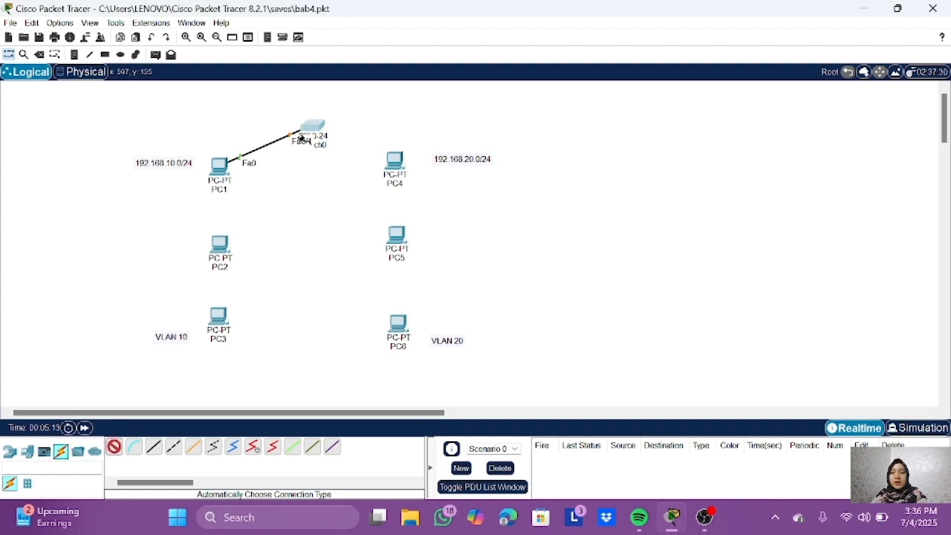
{"action": "left_click", "coordinate": [303, 139]}
{"action": "left_click", "coordinate": [114, 446]}
{"action": "left_click", "coordinate": [315, 124]}
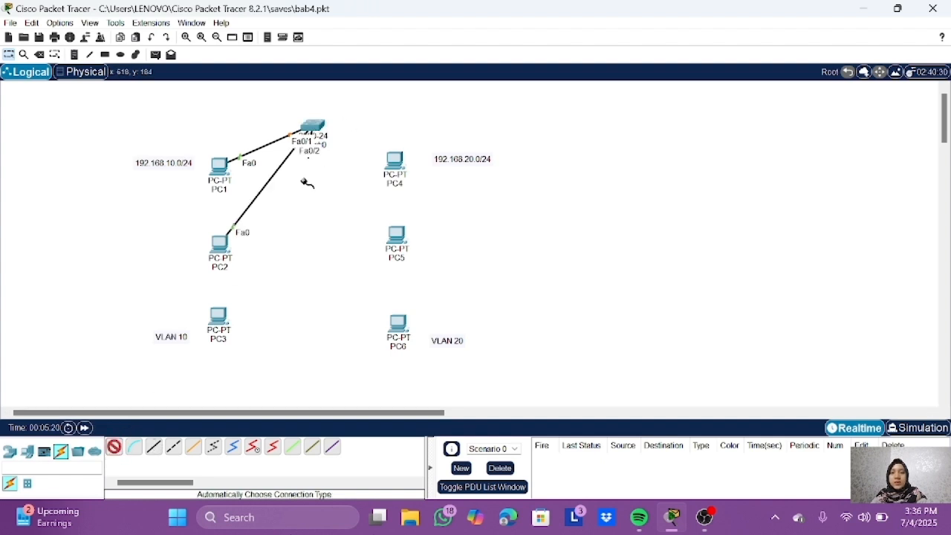
{"action": "left_click", "coordinate": [222, 319]}
Step: Connect Switch0 to PC4, PC5 and PC6 using automatically chosen connection types
{"action": "left_click", "coordinate": [114, 446]}
{"action": "left_click", "coordinate": [315, 127]}
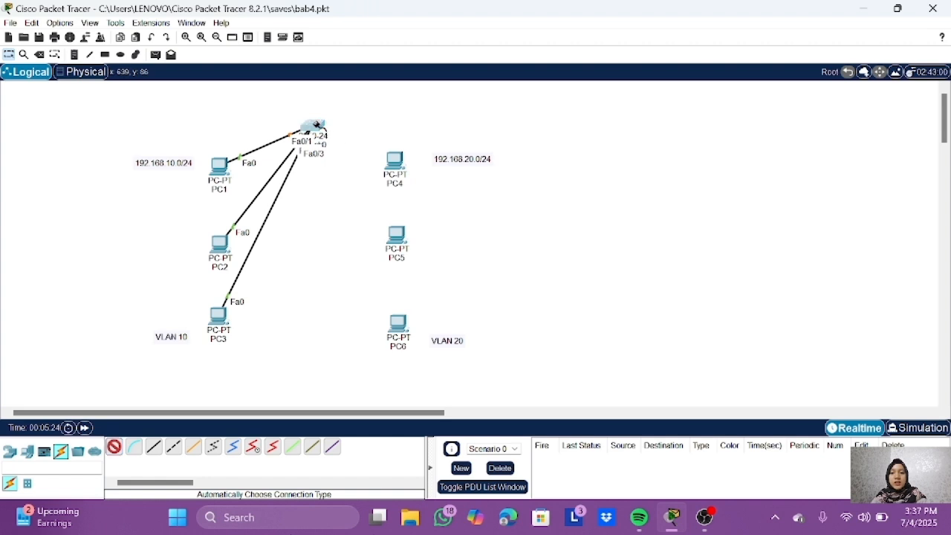
{"action": "left_click", "coordinate": [389, 160]}
{"action": "left_click", "coordinate": [114, 449]}
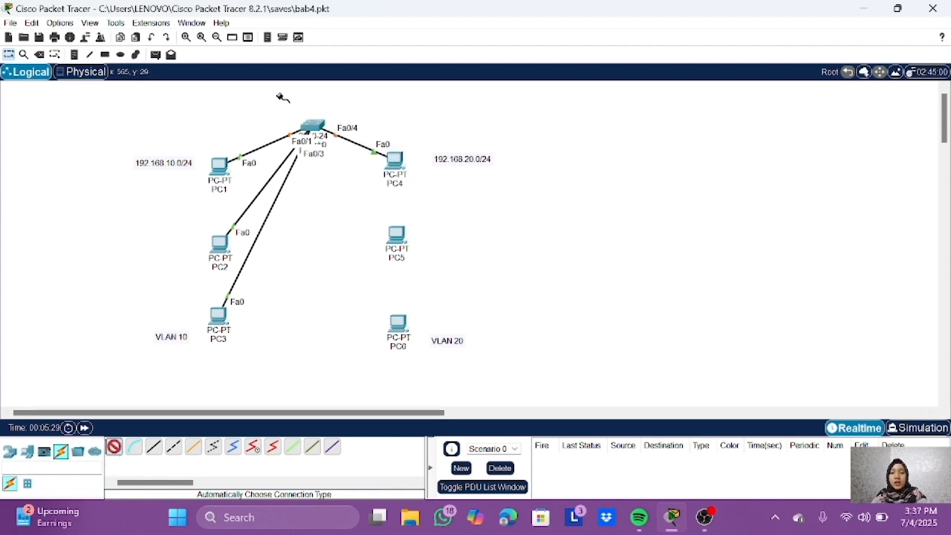
{"action": "left_click", "coordinate": [309, 130]}
{"action": "left_click", "coordinate": [397, 233]}
{"action": "left_click", "coordinate": [114, 447]}
{"action": "left_click", "coordinate": [316, 128]}
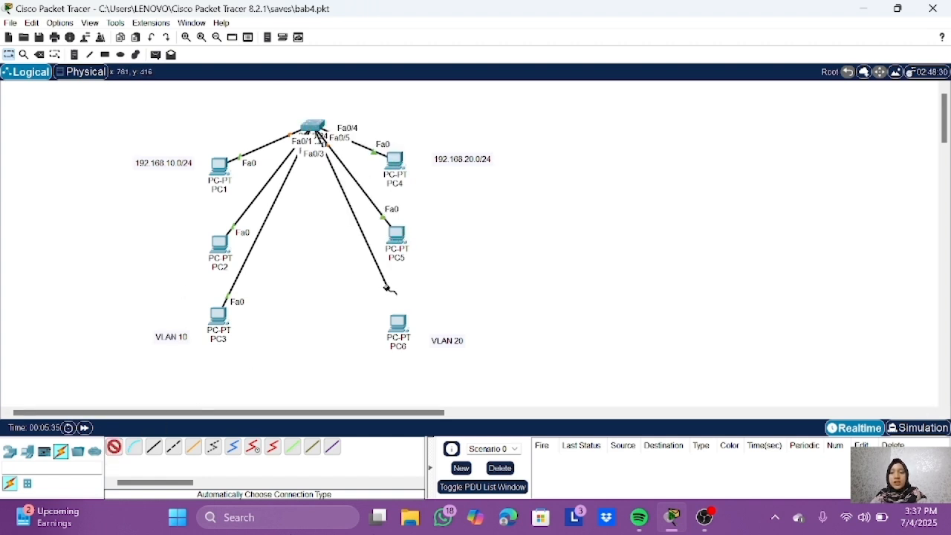
{"action": "left_click", "coordinate": [397, 323]}
Step: Enable a fill for drawn shapes and set the fill colour to green #2aff55
{"action": "left_click", "coordinate": [90, 54]}
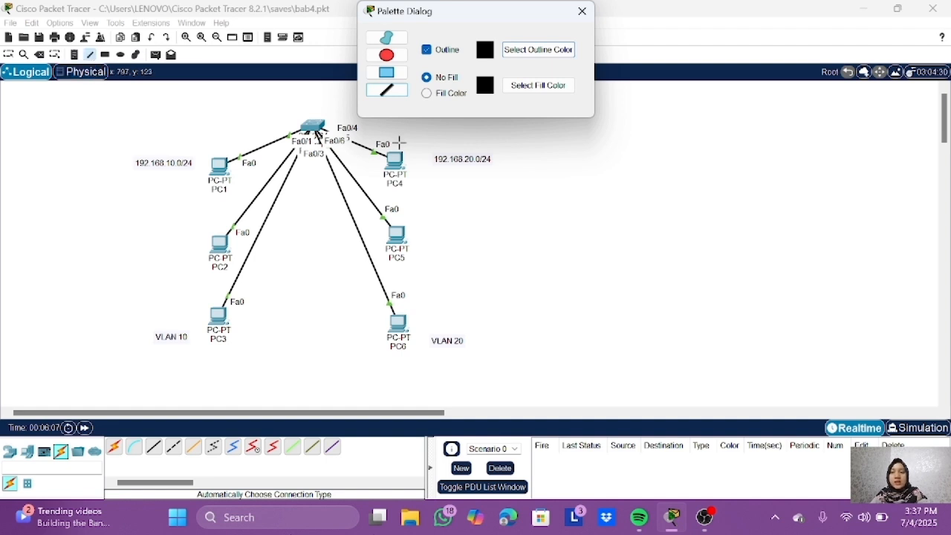
{"action": "left_click", "coordinate": [428, 93]}
{"action": "left_click", "coordinate": [517, 89]}
{"action": "left_click", "coordinate": [523, 166]}
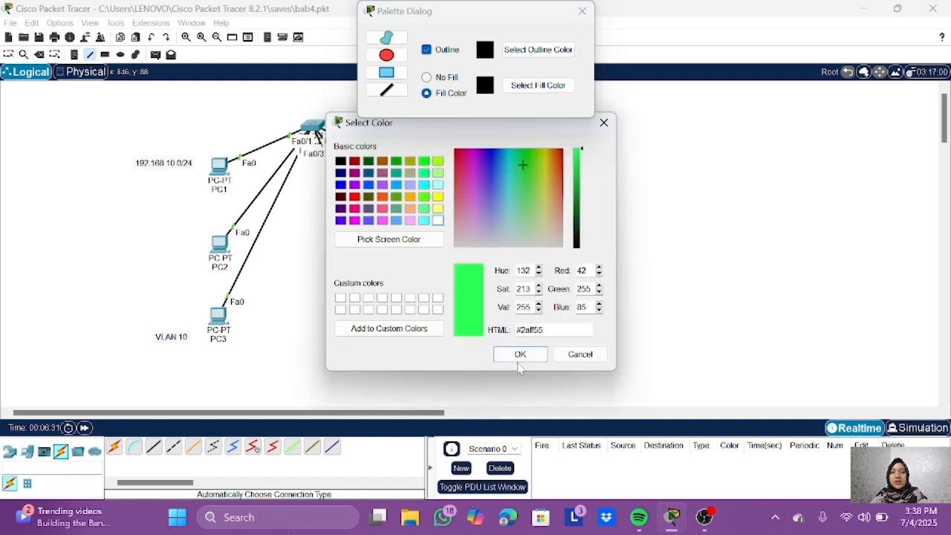
{"action": "left_click", "coordinate": [520, 354]}
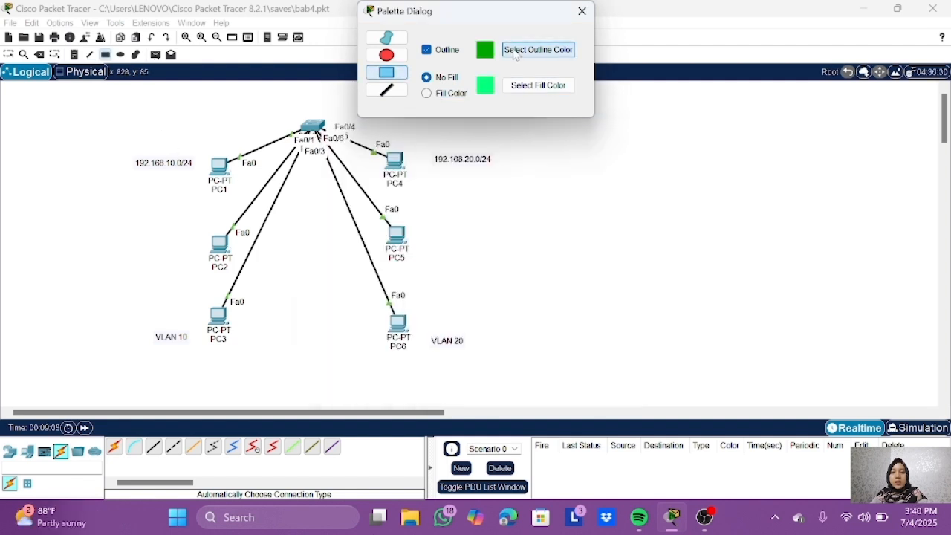
Step: Set the shape outline to bright green and draw unfilled rectangles around the VLAN 10 and VLAN 20 PC groups
{"action": "left_click", "coordinate": [538, 50]}
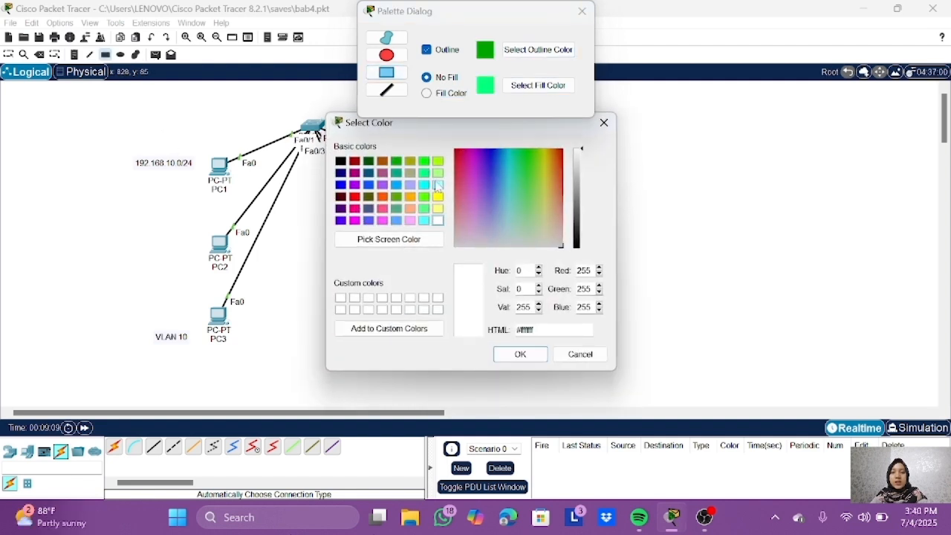
{"action": "left_click", "coordinate": [425, 161]}
{"action": "left_click", "coordinate": [520, 353]}
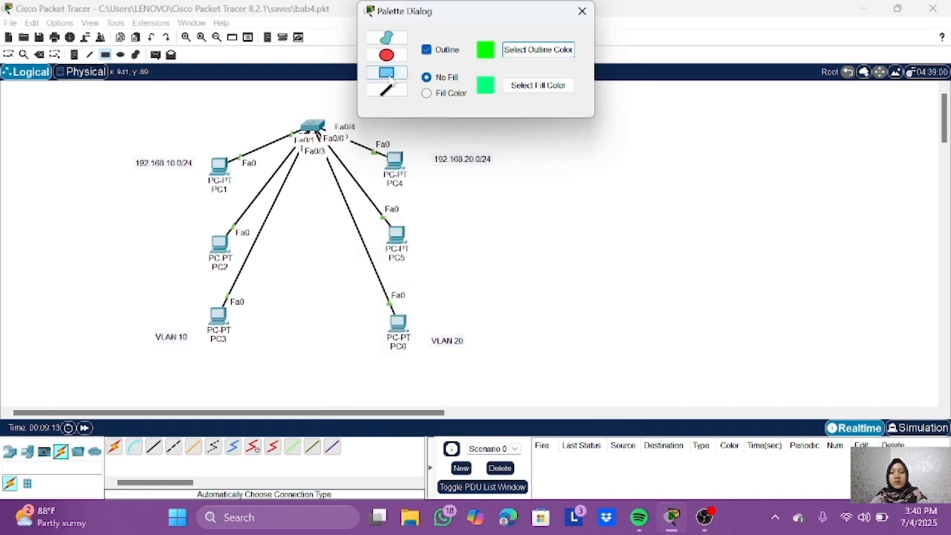
{"action": "left_click_drag", "start_coordinate": [120, 124], "coordinate": [263, 356]}
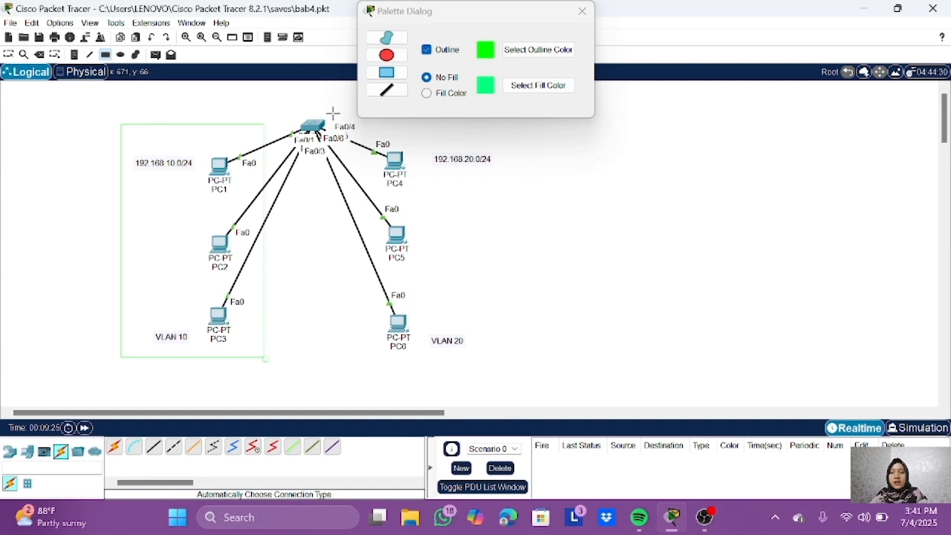
{"action": "left_click_drag", "start_coordinate": [363, 128], "coordinate": [497, 357]}
{"action": "key", "text": "Escape"}
Step: Assign PC1 the static IPv4 address 192.168.10.2 with subnet mask 255.255.255.0
{"action": "left_click", "coordinate": [218, 169]}
{"action": "left_click", "coordinate": [434, 36]}
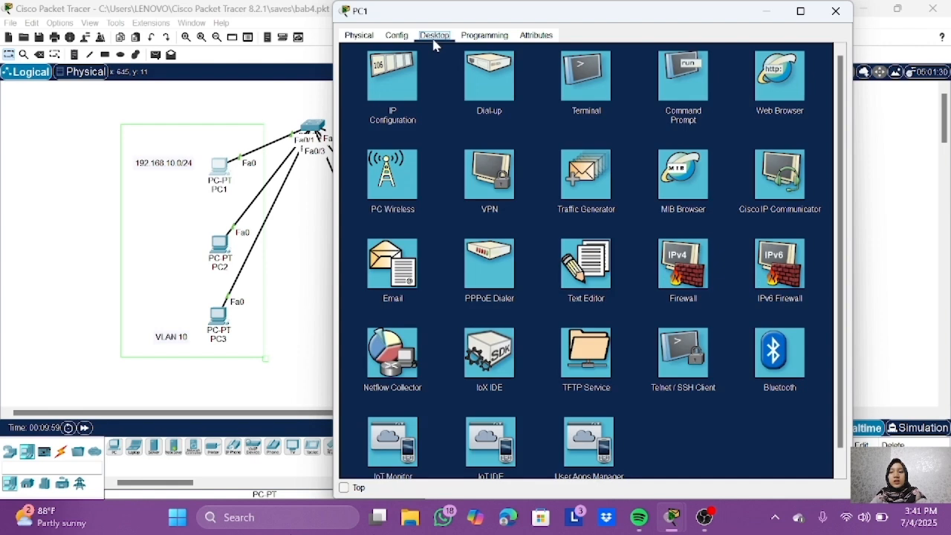
{"action": "left_click", "coordinate": [392, 76]}
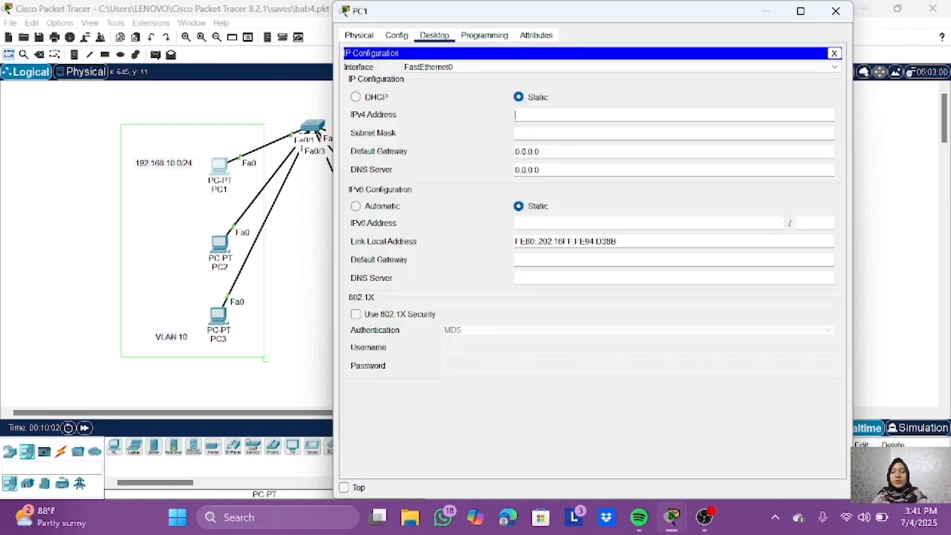
{"action": "type", "text": "192.168.1"}
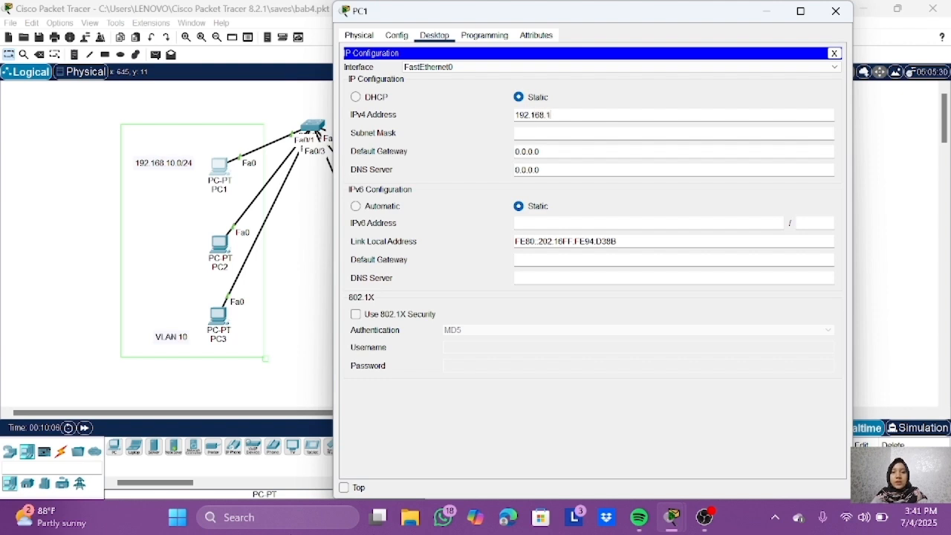
{"action": "type", "text": "0.2"}
{"action": "key", "text": "Tab"}
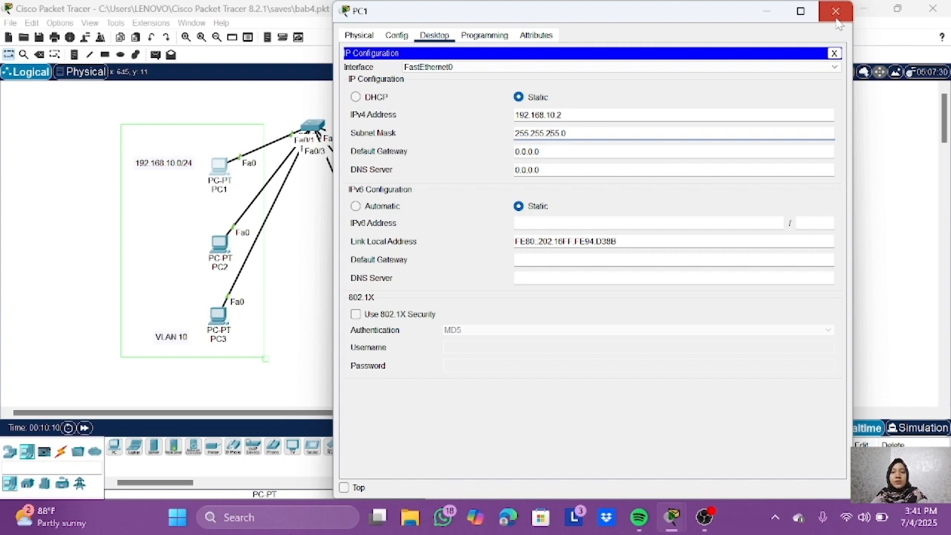
{"action": "left_click", "coordinate": [835, 12]}
Step: Assign PC2 the static IPv4 address 192.168.10.3 with subnet mask 255.255.255.0
{"action": "left_click", "coordinate": [219, 244]}
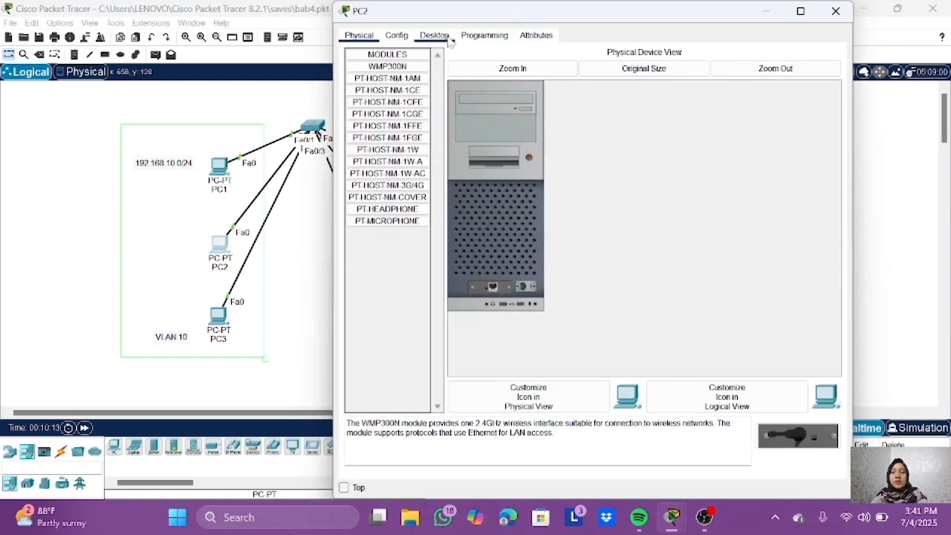
{"action": "left_click", "coordinate": [434, 35]}
{"action": "left_click", "coordinate": [516, 114]}
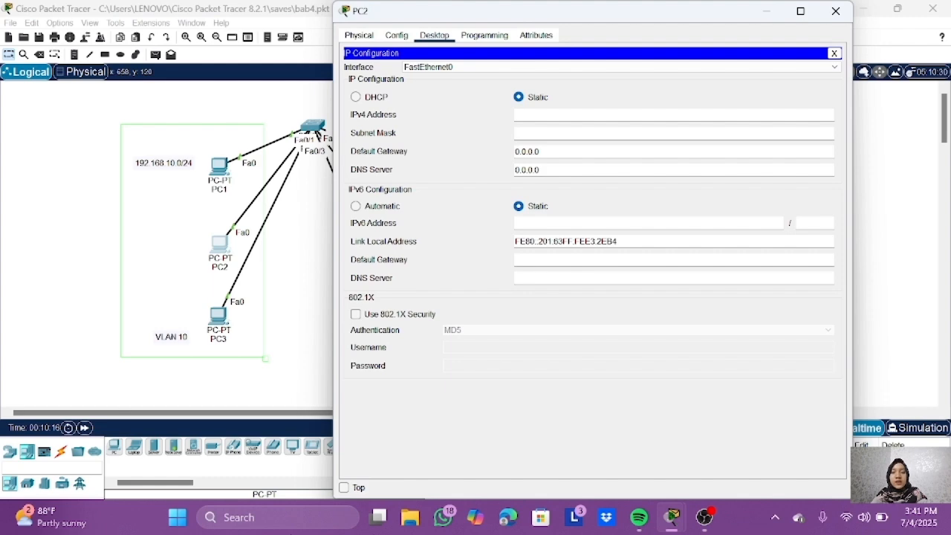
{"action": "type", "text": "192.168.10.3"}
{"action": "key", "text": "Tab"}
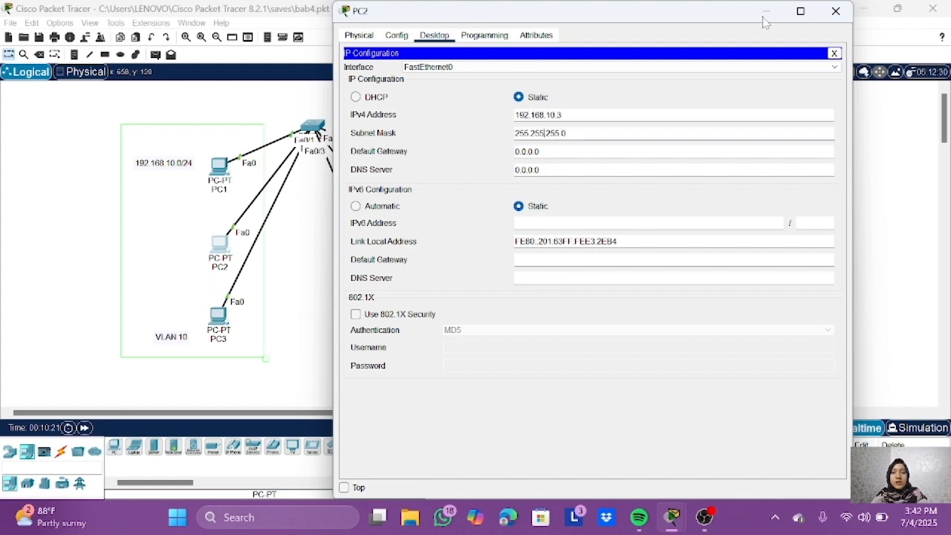
{"action": "left_click", "coordinate": [835, 12]}
Step: Assign PC3 the static IPv4 address 192.168.10.4
{"action": "left_click", "coordinate": [218, 315]}
{"action": "left_click", "coordinate": [434, 127]}
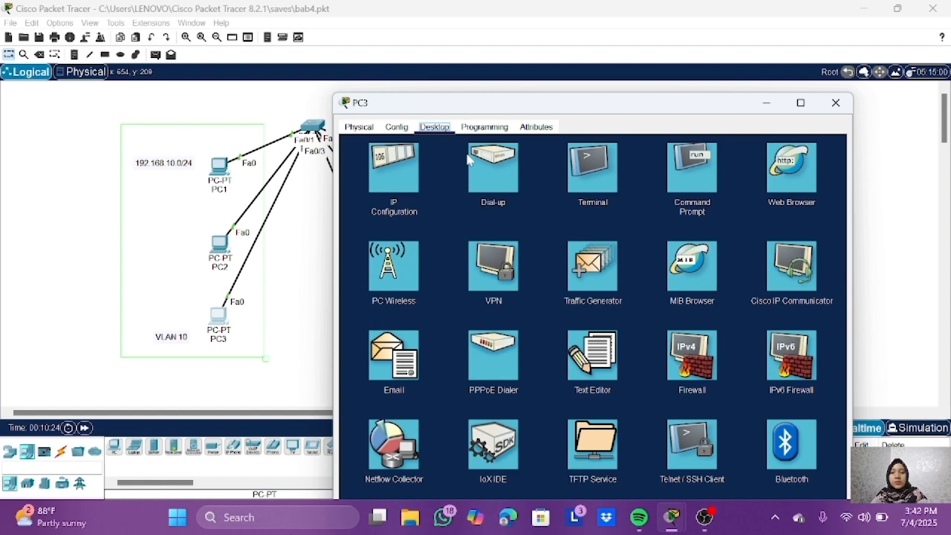
{"action": "left_click", "coordinate": [390, 171]}
{"action": "type", "text": "192.16"}
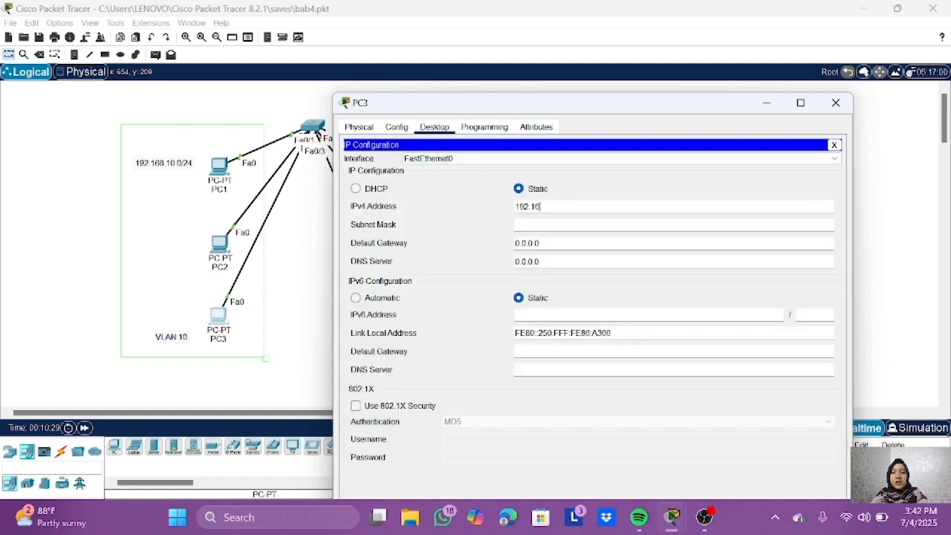
{"action": "type", "text": "8.10.4"}
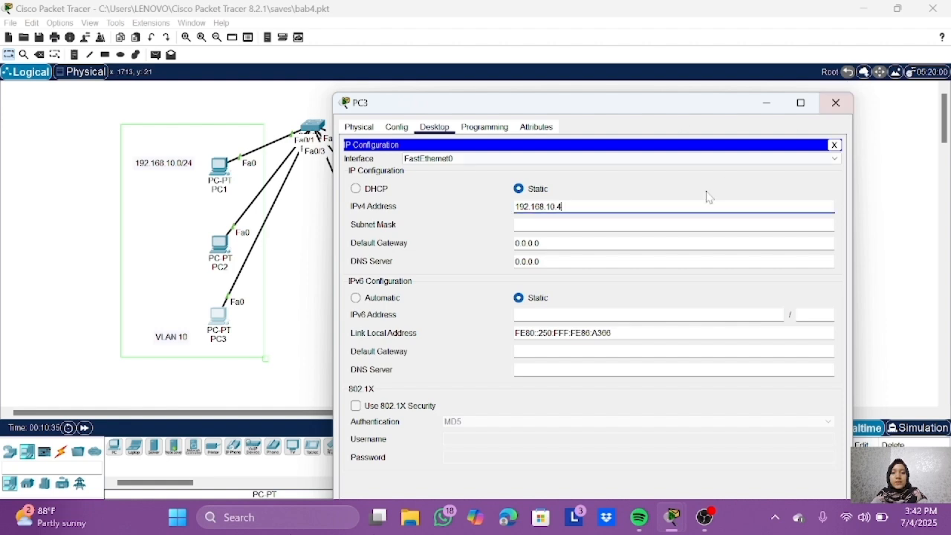
{"action": "left_click", "coordinate": [835, 102]}
Step: Assign PC4 the static IPv4 address 192.168.20.2 and let its default subnet mask fill in
{"action": "left_click", "coordinate": [395, 161]}
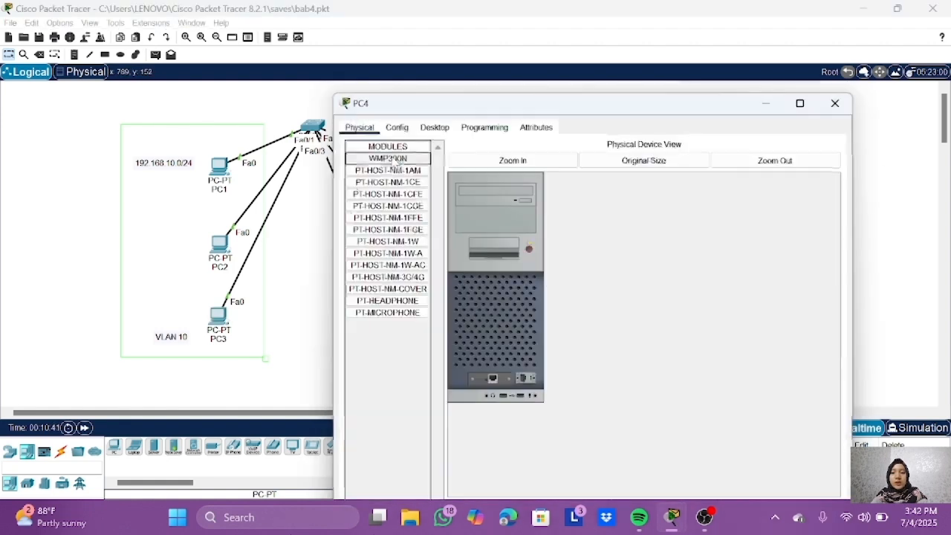
{"action": "left_click", "coordinate": [434, 127]}
{"action": "left_click", "coordinate": [382, 175]}
{"action": "type", "text": "192.168.20.3"}
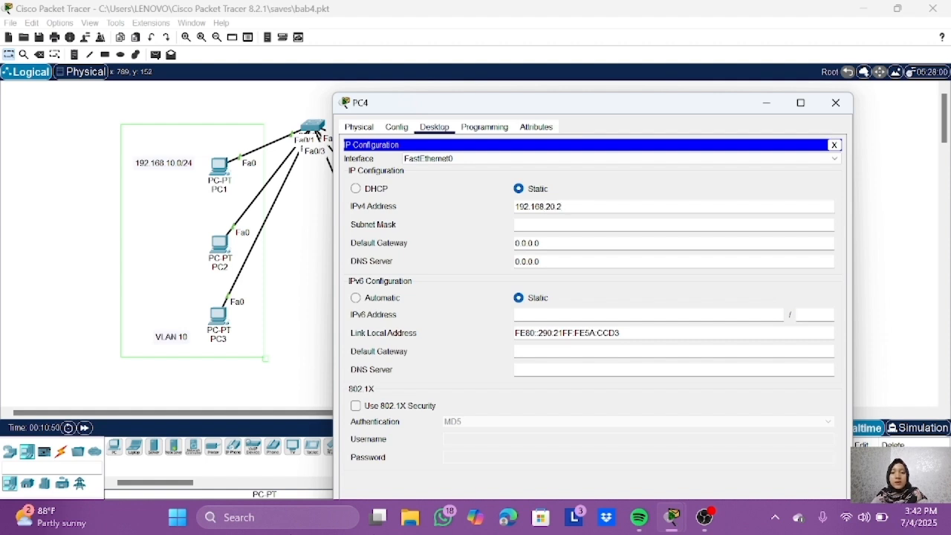
{"action": "left_click", "coordinate": [595, 224]}
{"action": "left_click", "coordinate": [835, 103]}
Step: Assign PC5 the static IPv4 address 192.168.20.3 and let its default subnet mask fill in
{"action": "left_click", "coordinate": [396, 242]}
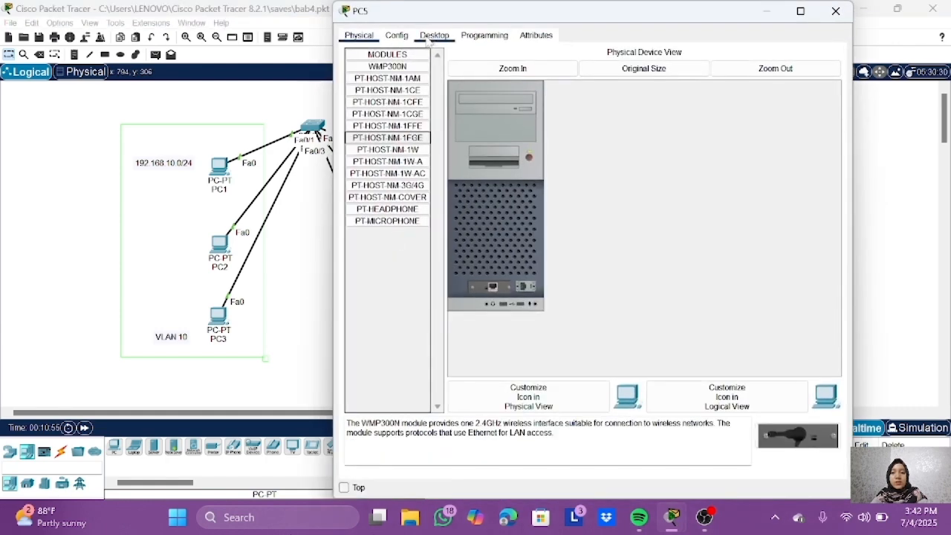
{"action": "left_click", "coordinate": [434, 35]}
{"action": "left_click", "coordinate": [390, 78]}
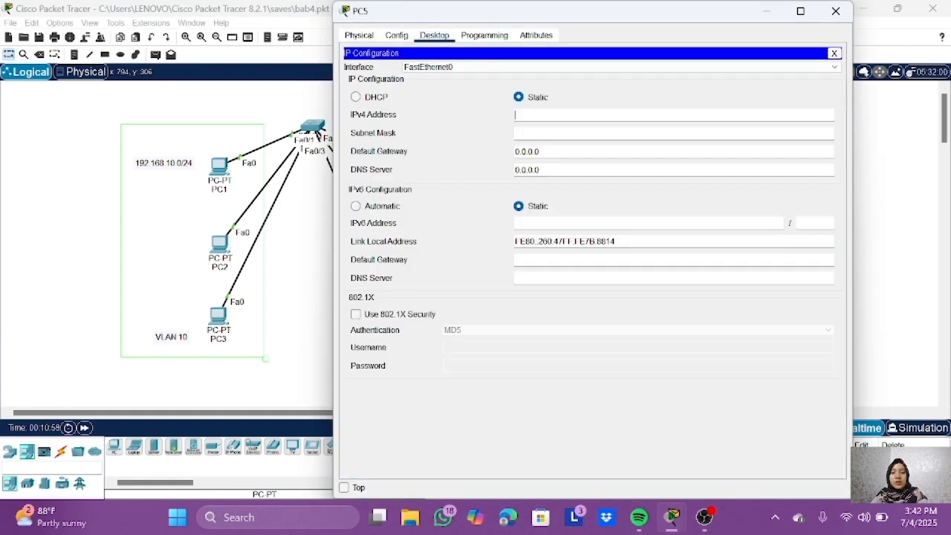
{"action": "type", "text": "192.168.20.3"}
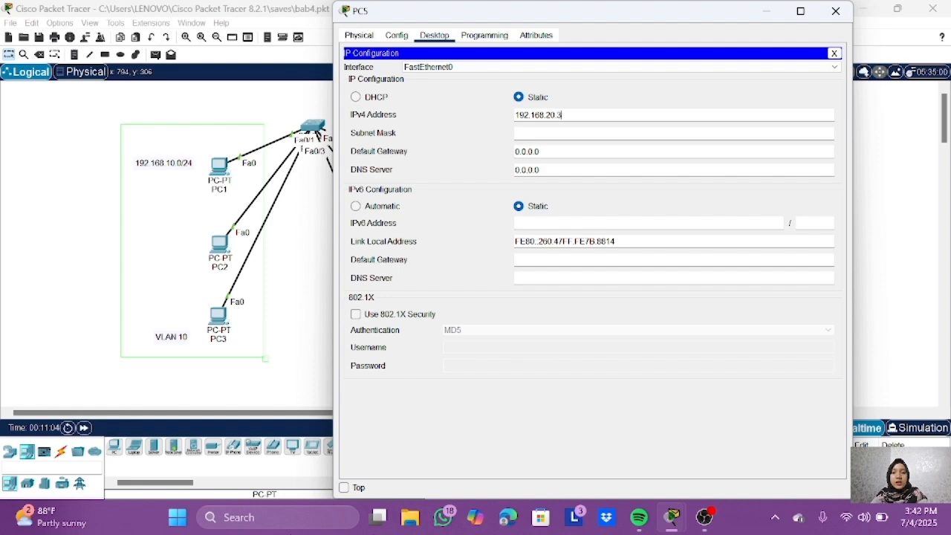
{"action": "left_click", "coordinate": [530, 133]}
{"action": "left_click", "coordinate": [845, 12]}
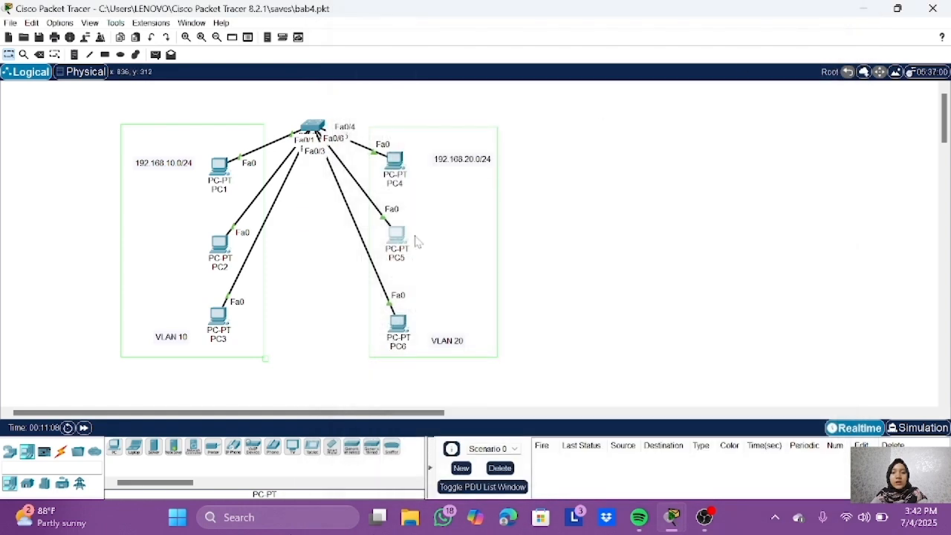
Step: Assign PC6 the static IPv4 address 192.168.20.4
{"action": "left_click", "coordinate": [397, 332]}
{"action": "left_click", "coordinate": [434, 36]}
{"action": "left_click", "coordinate": [409, 89]}
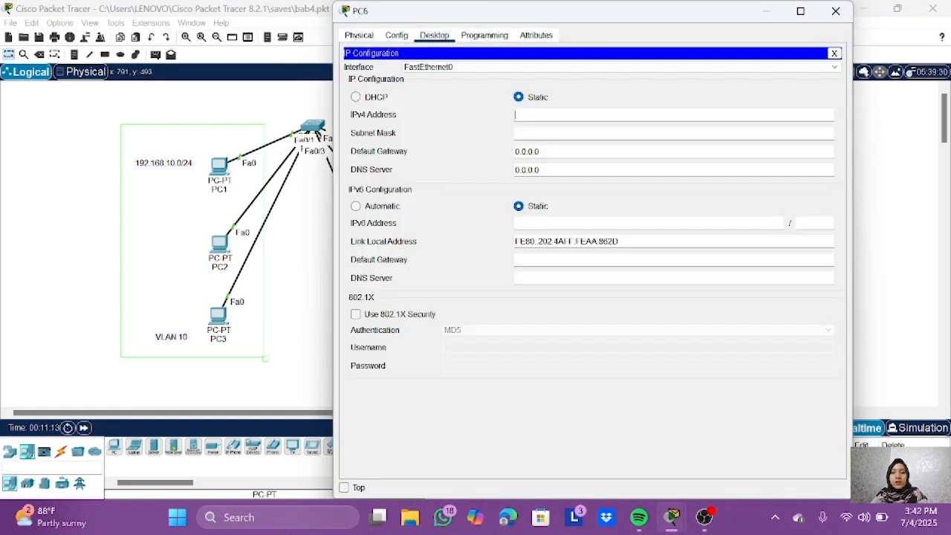
{"action": "type", "text": "192.168.20.4"}
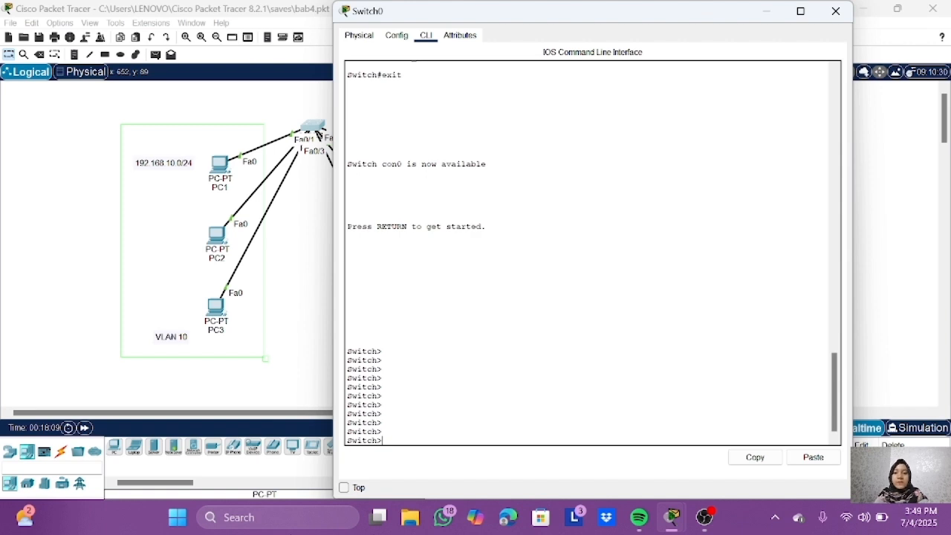
Step: Enter privileged mode on Switch0 with enable and global configuration mode with conf t
{"action": "type", "text": "enabl"}
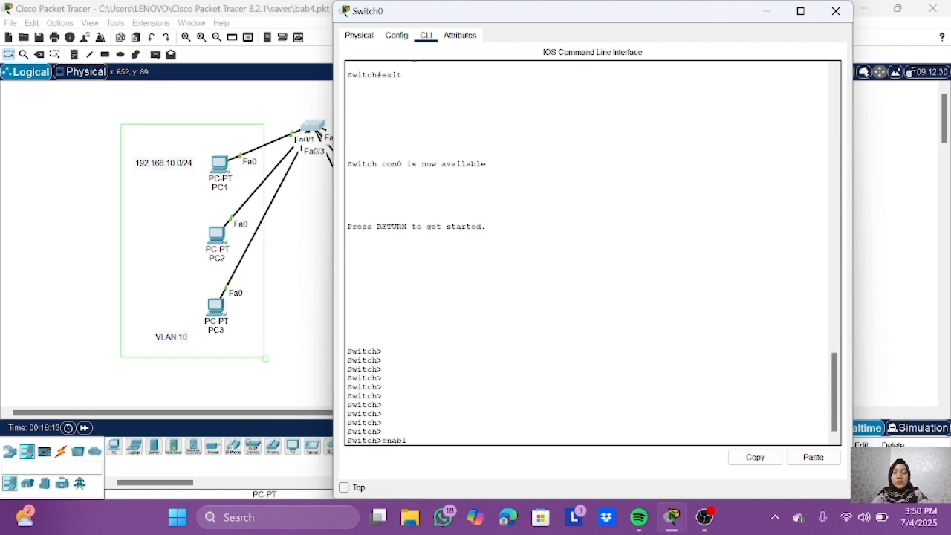
{"action": "type", "text": "e"}
{"action": "key", "text": "Return"}
{"action": "type", "text": "conf t"}
{"action": "key", "text": "Return"}
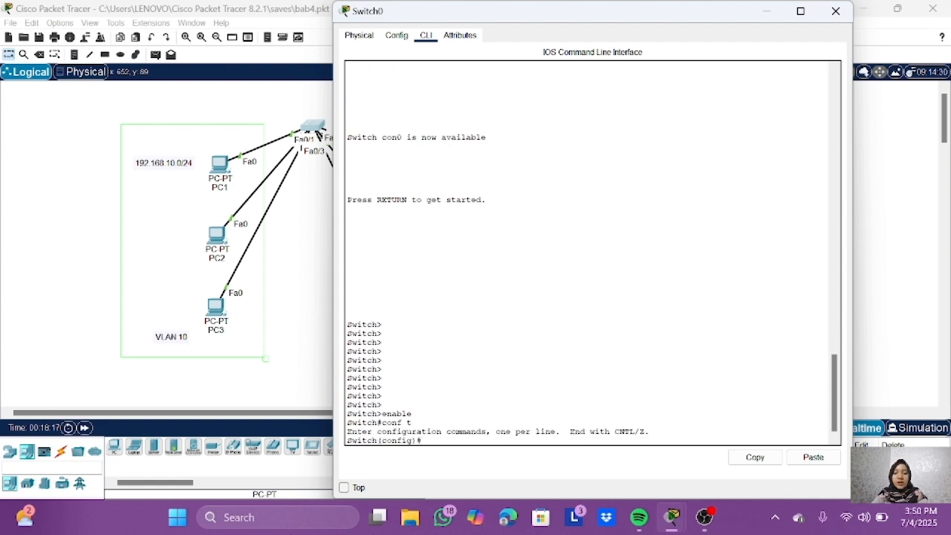
Step: Create VLAN 10 on Switch0 with the command vlan 10
{"action": "type", "text": "vlan"}
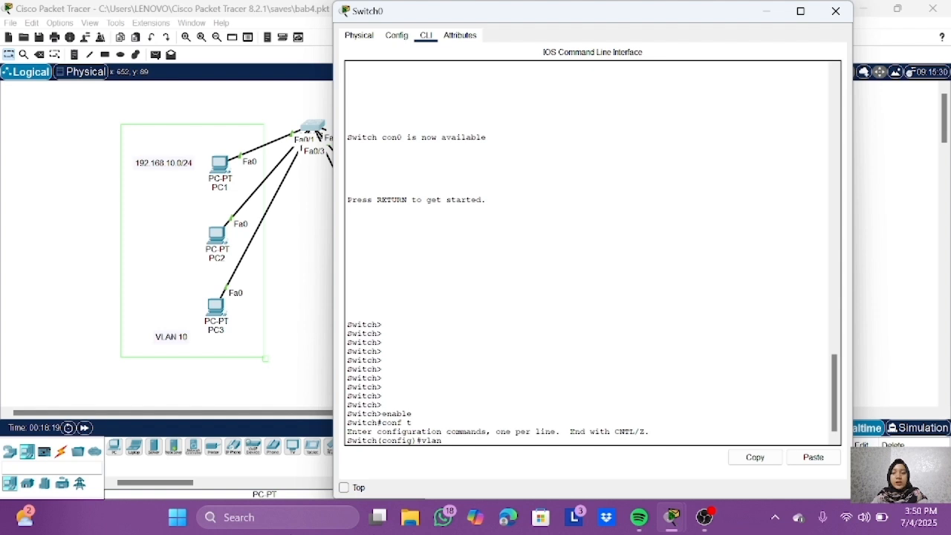
{"action": "type", "text": "10"}
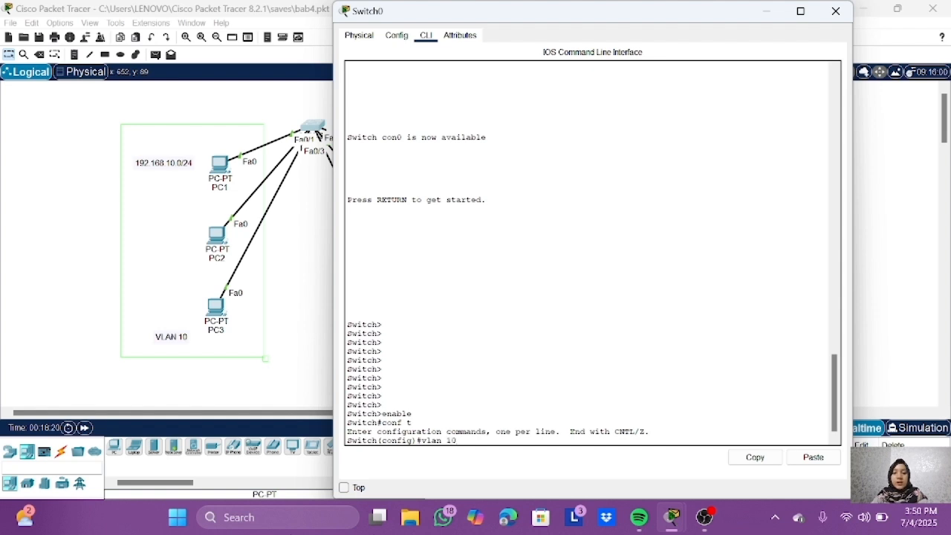
{"action": "key", "text": "Return"}
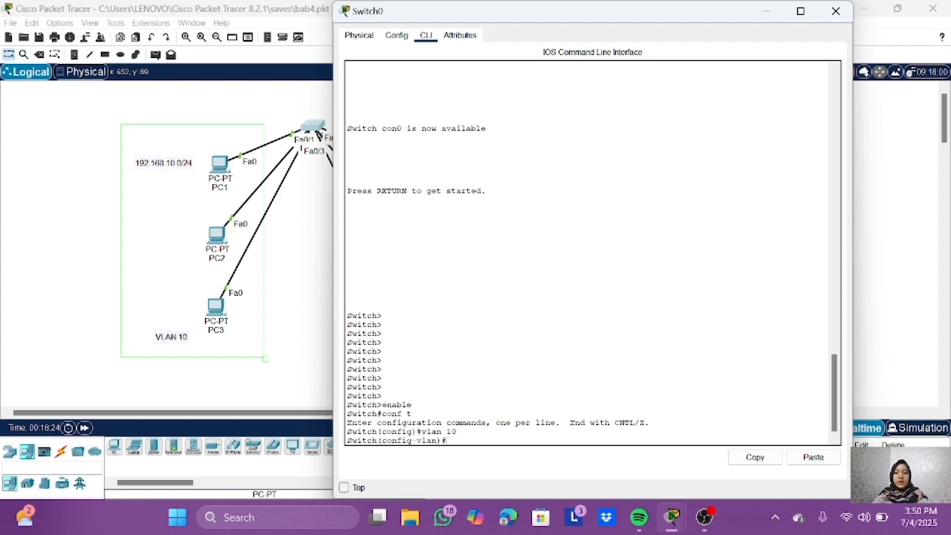
Step: Name VLAN 10 progaming and leave VLAN configuration mode with exit
{"action": "type", "text": "name pro"}
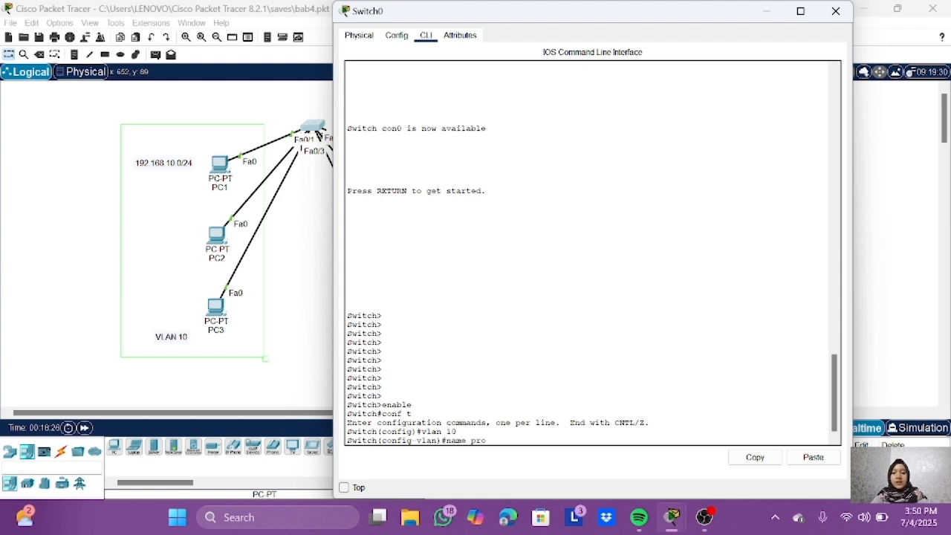
{"action": "type", "text": "gaming"}
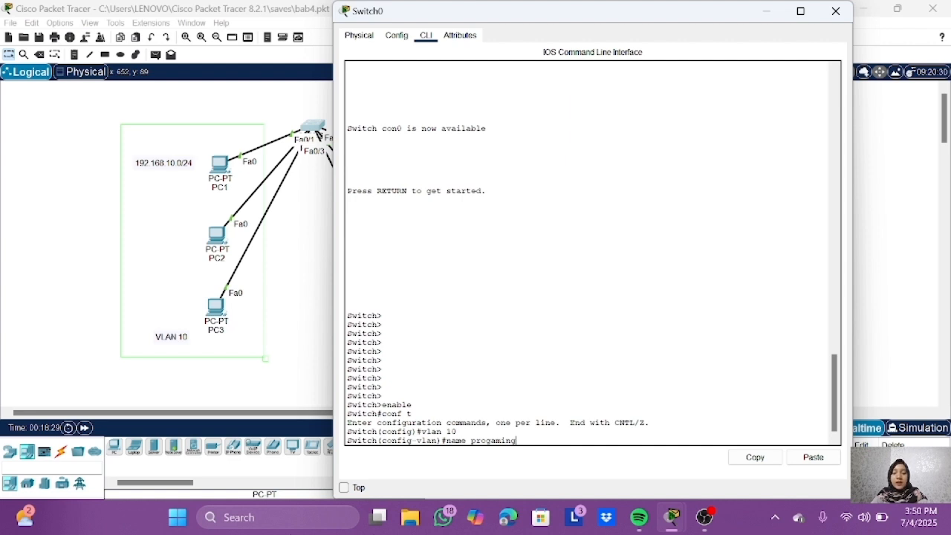
{"action": "key", "text": "Return"}
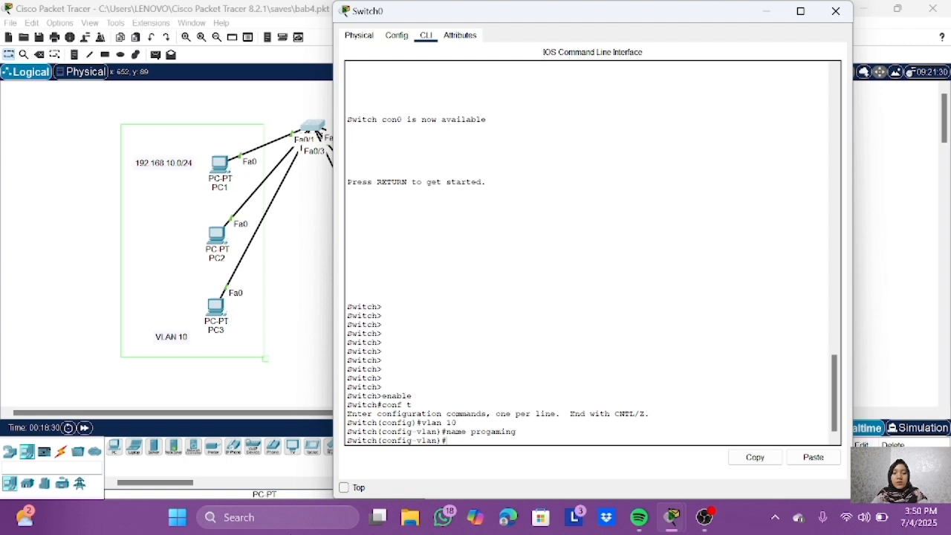
{"action": "type", "text": "exit"}
{"action": "key", "text": "Return"}
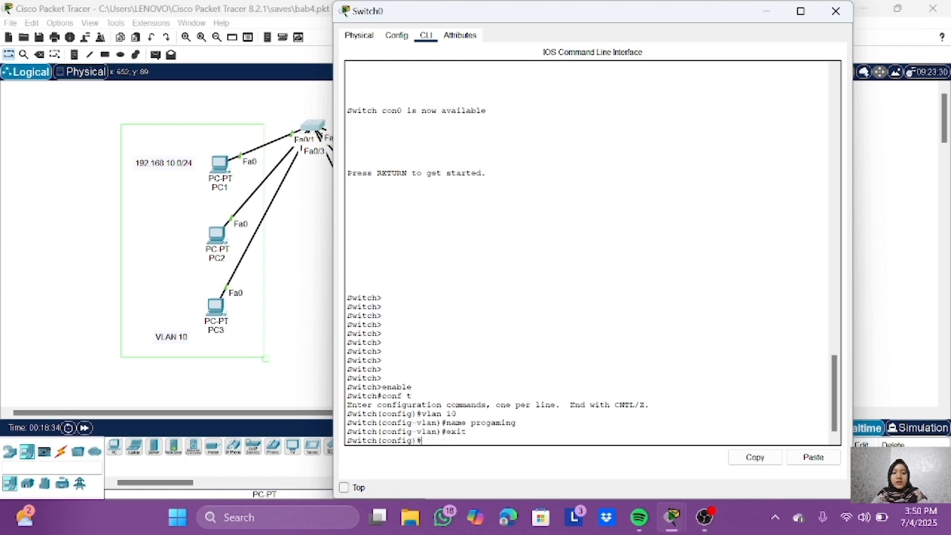
Step: Display the switch's VLAN summary from configuration mode with do show vlan brief
{"action": "type", "text": "do show vlan brief"}
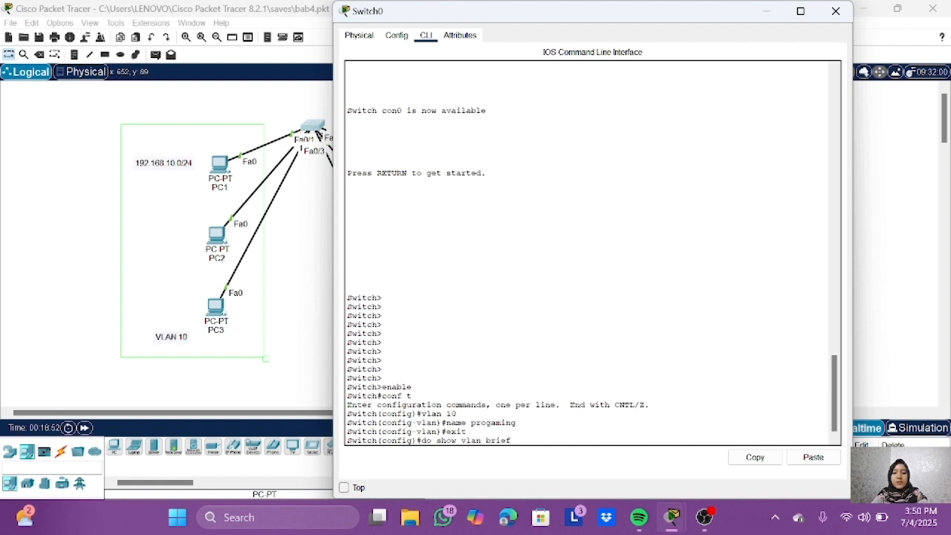
{"action": "key", "text": "Return"}
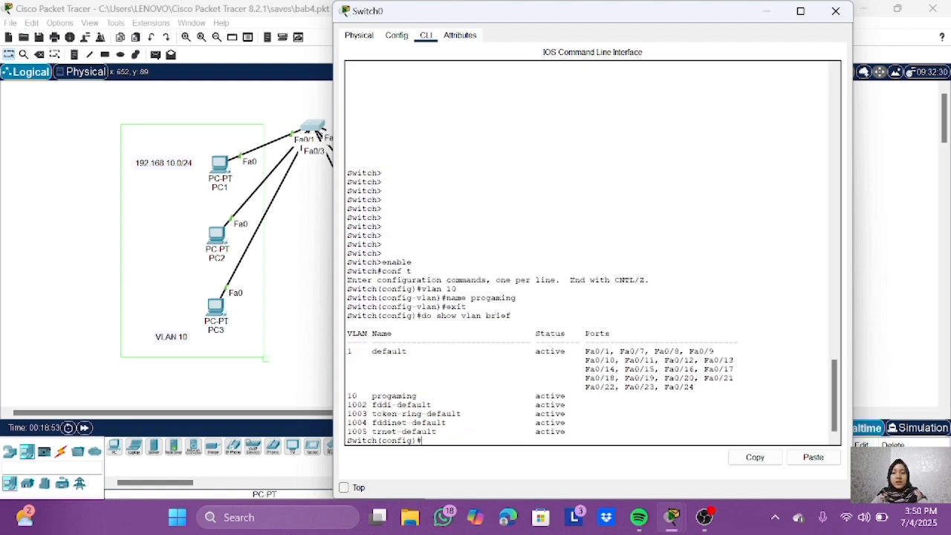
Step: Enter interface configuration mode for the port to PC1 with interface fa0/1
{"action": "type", "text": "interface"}
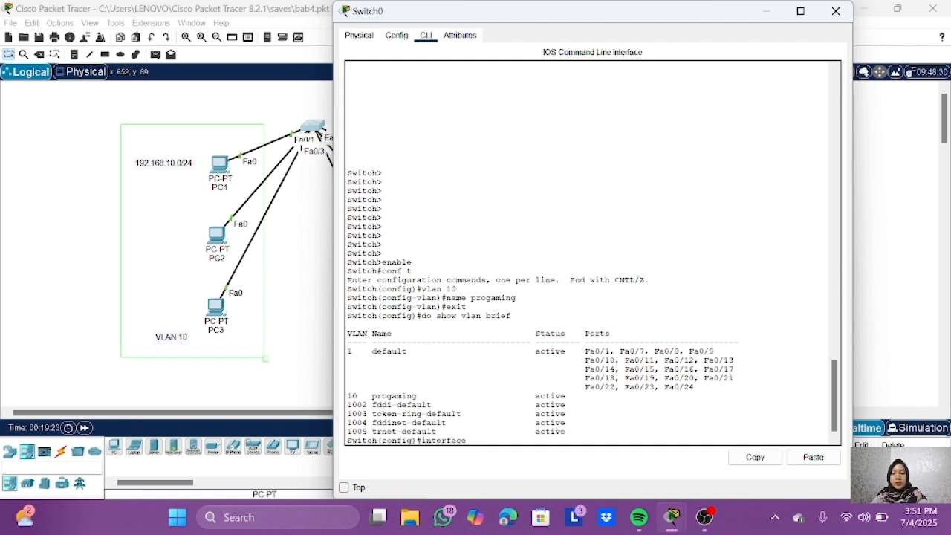
{"action": "type", "text": "fa0"}
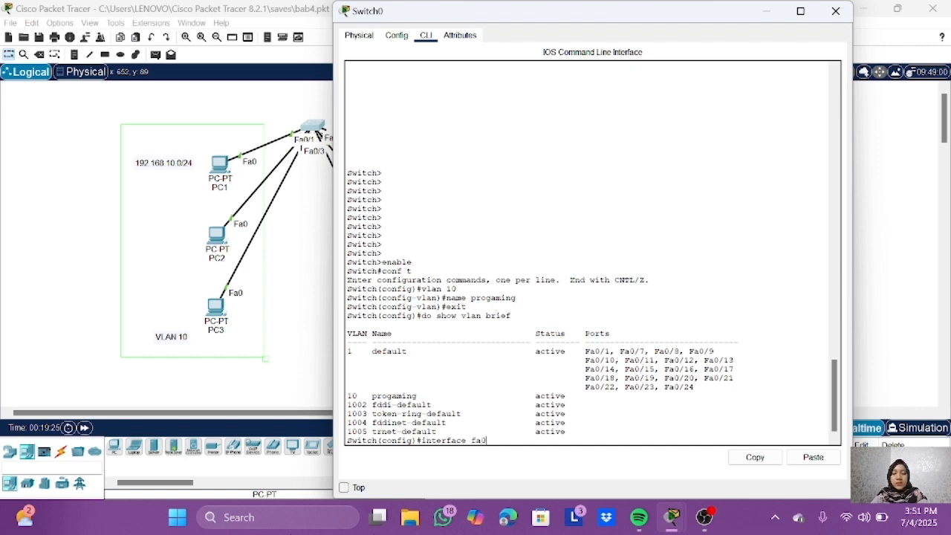
{"action": "type", "text": "/1"}
{"action": "key", "text": "Return"}
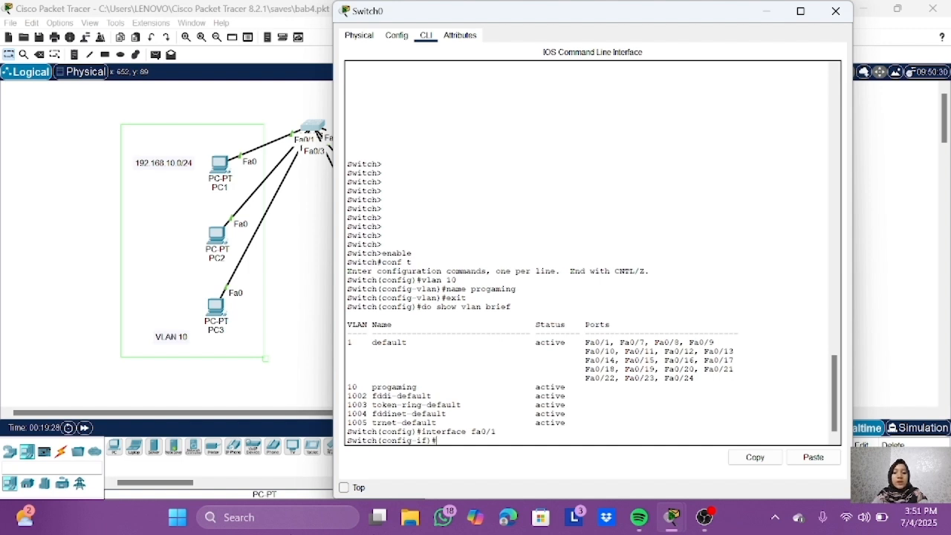
Step: Try to put port fa0/1 into VLAN 10 with the single command switchport mode access vlan 10
{"action": "type", "text": "switc"}
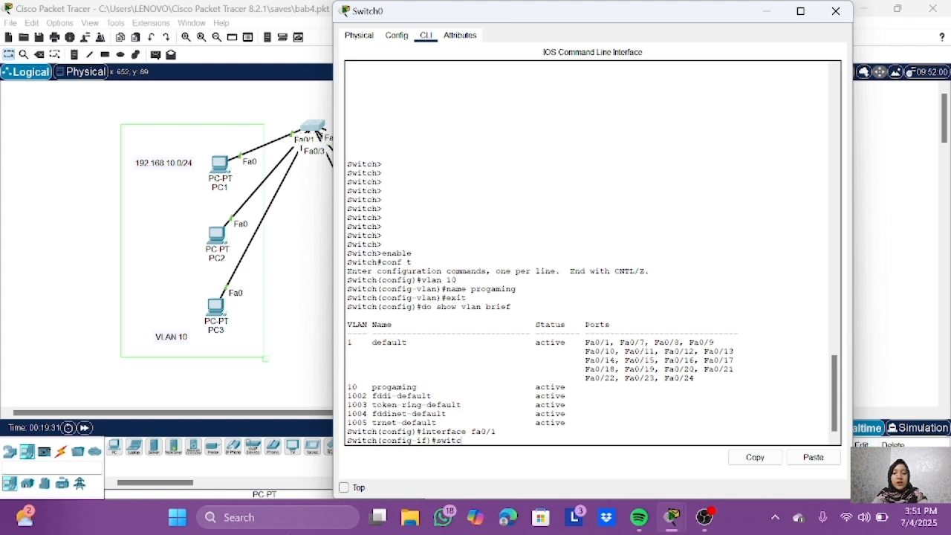
{"action": "type", "text": "hpor"}
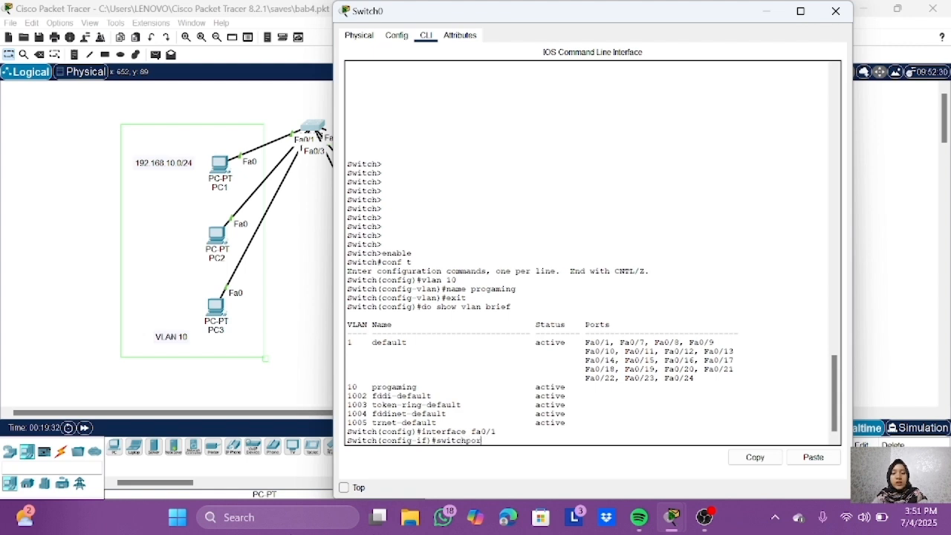
{"action": "type", "text": "t mode ac"}
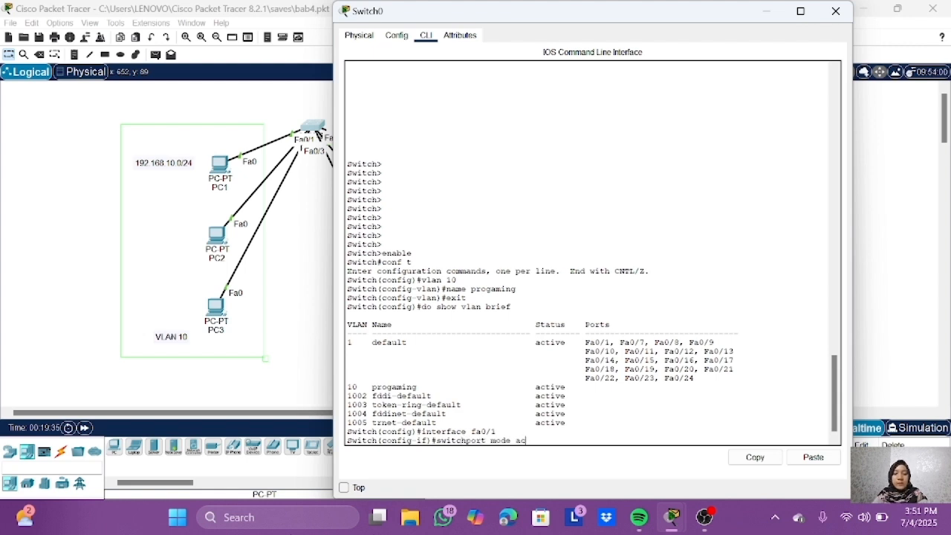
{"action": "type", "text": "cess vlan 10"}
{"action": "key", "text": "Return"}
{"action": "key", "text": "Return"}
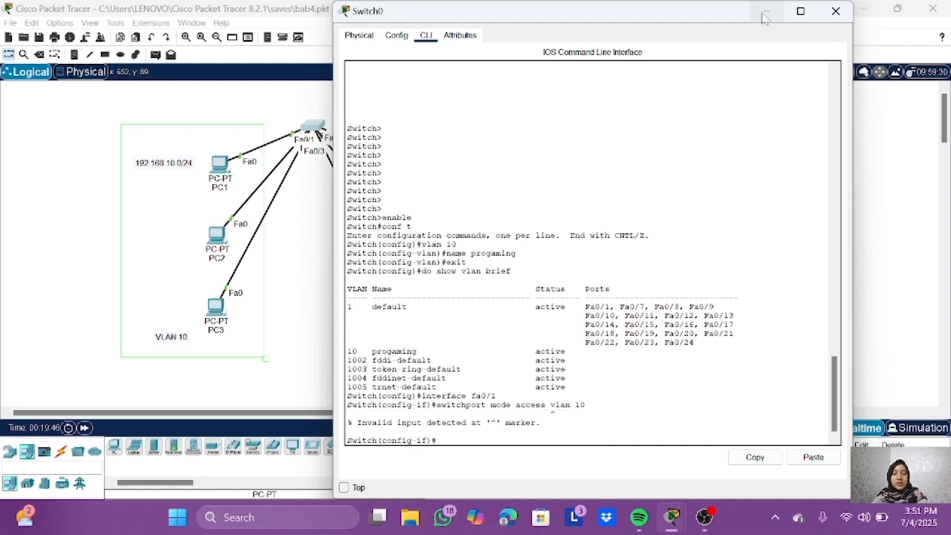
Step: Set port fa0/1 to access mode with switchport mode access and assign it with switchport access vlan 10
{"action": "type", "text": "switch"}
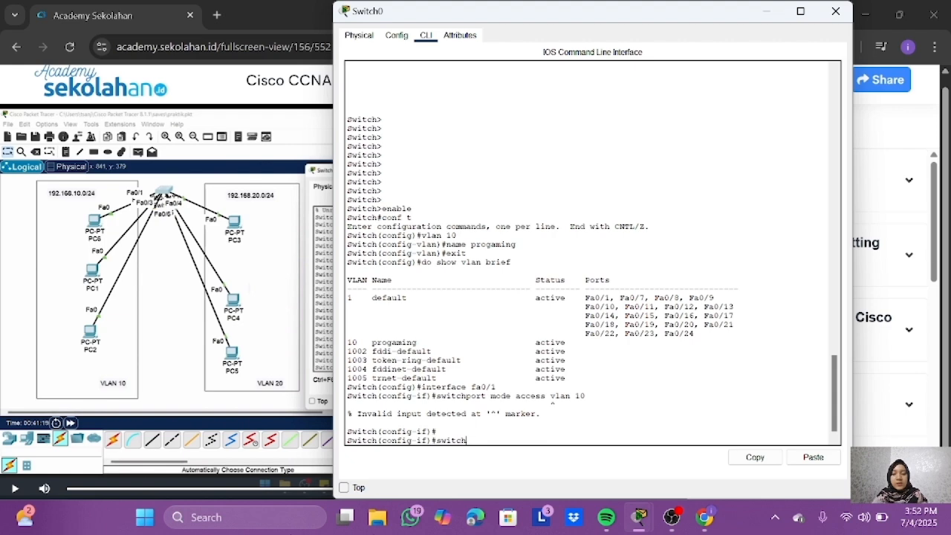
{"action": "type", "text": "port mode access"}
{"action": "key", "text": "Return"}
{"action": "type", "text": "swi"}
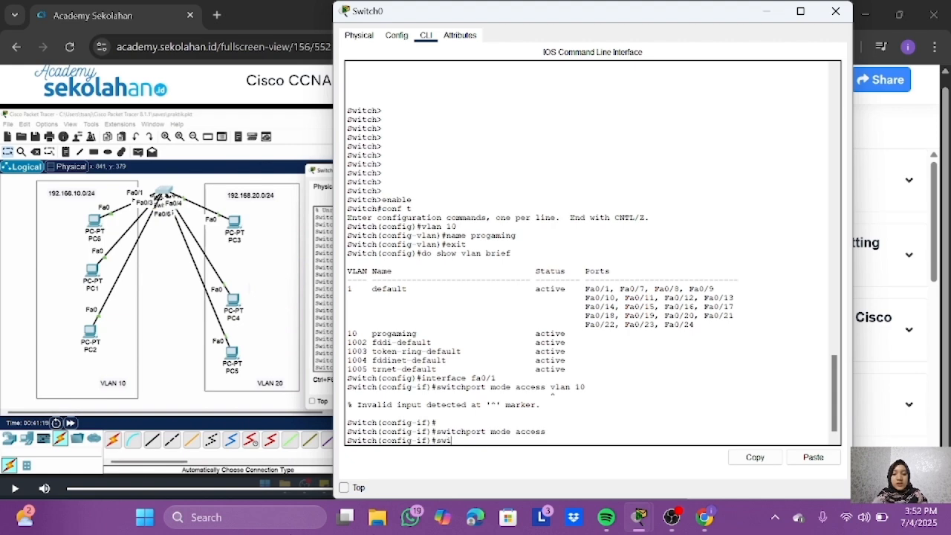
{"action": "type", "text": "tchport access"}
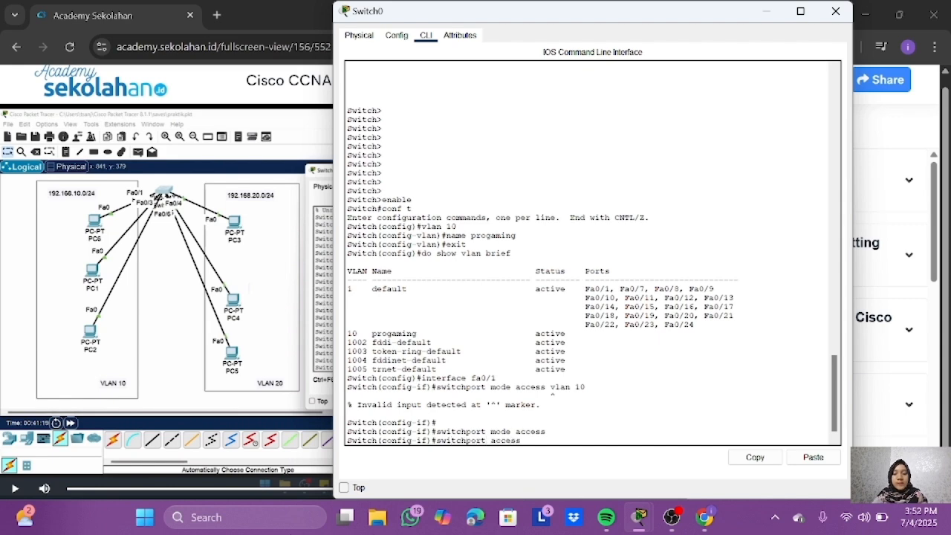
{"action": "type", "text": " vlan 10"}
{"action": "key", "text": "Return"}
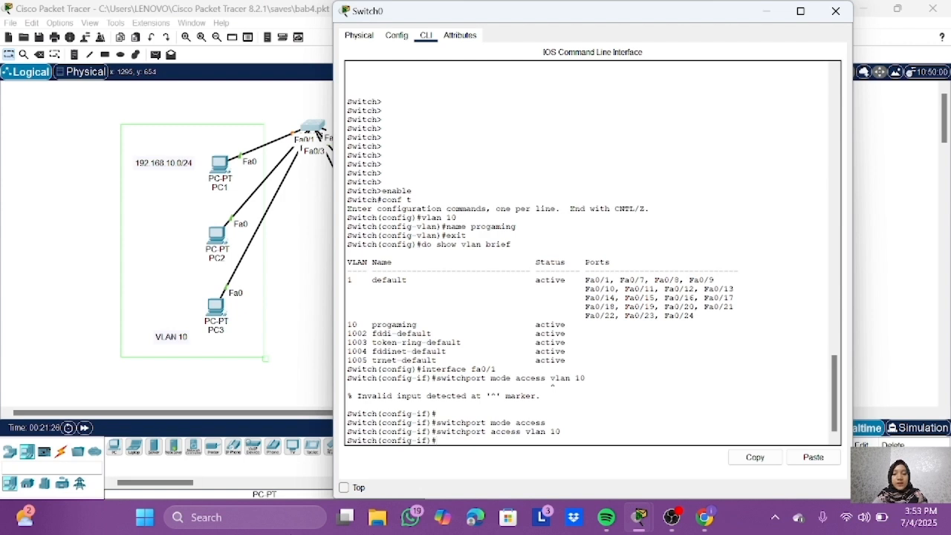
Step: Select interface fa0/2, set it to access mode and assign it to VLAN 10
{"action": "type", "text": "interface fa0/2"}
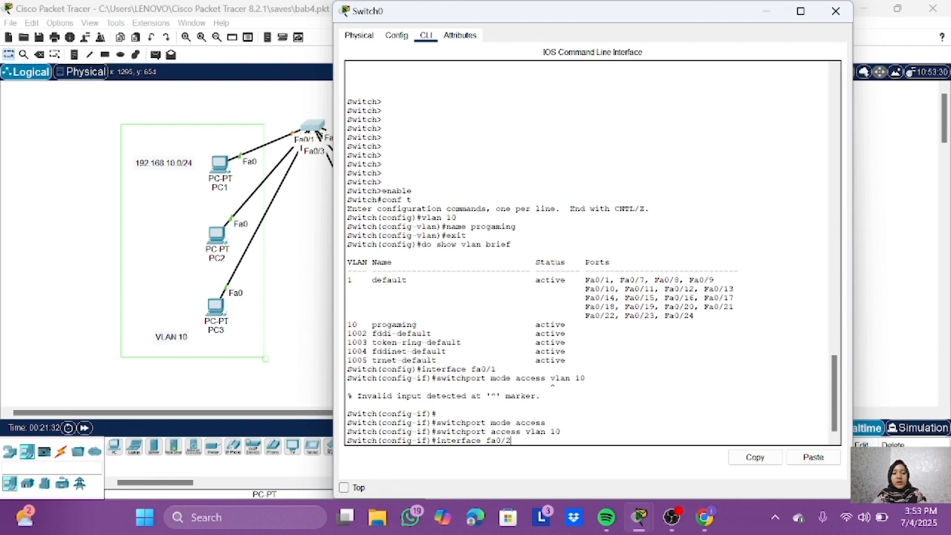
{"action": "key", "text": "Return"}
{"action": "key", "text": "Up"}
{"action": "key", "text": "Up"}
{"action": "key", "text": "Up"}
{"action": "key", "text": "Return"}
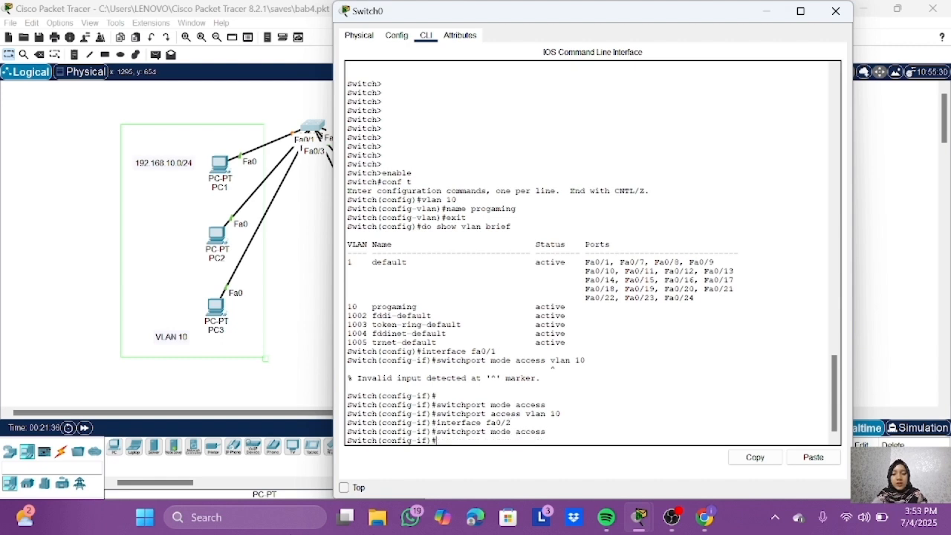
{"action": "key", "text": "Up"}
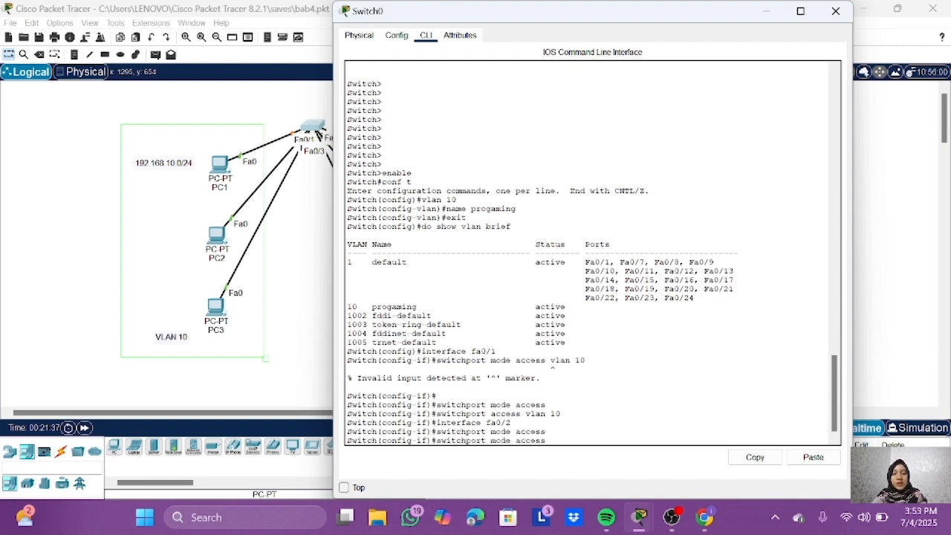
{"action": "key", "text": "Up"}
{"action": "key", "text": "Up"}
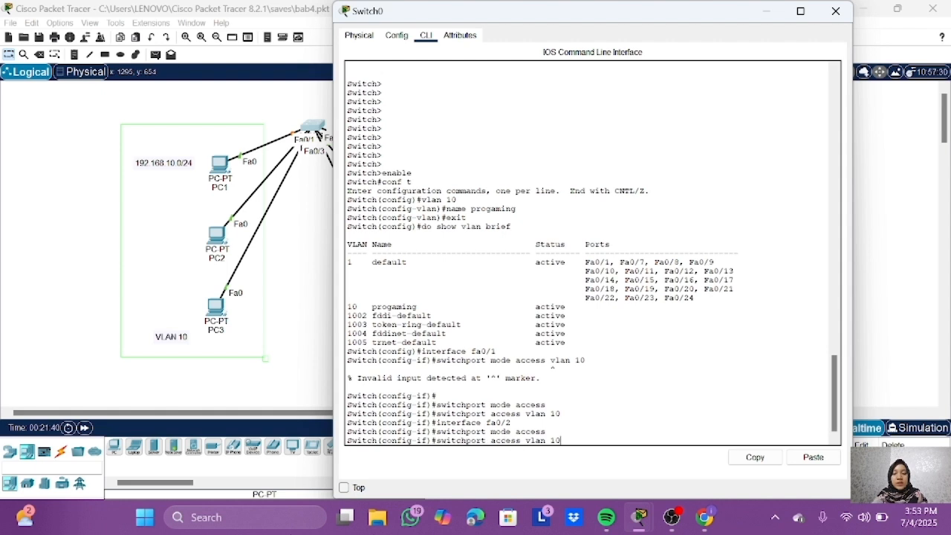
{"action": "key", "text": "Return"}
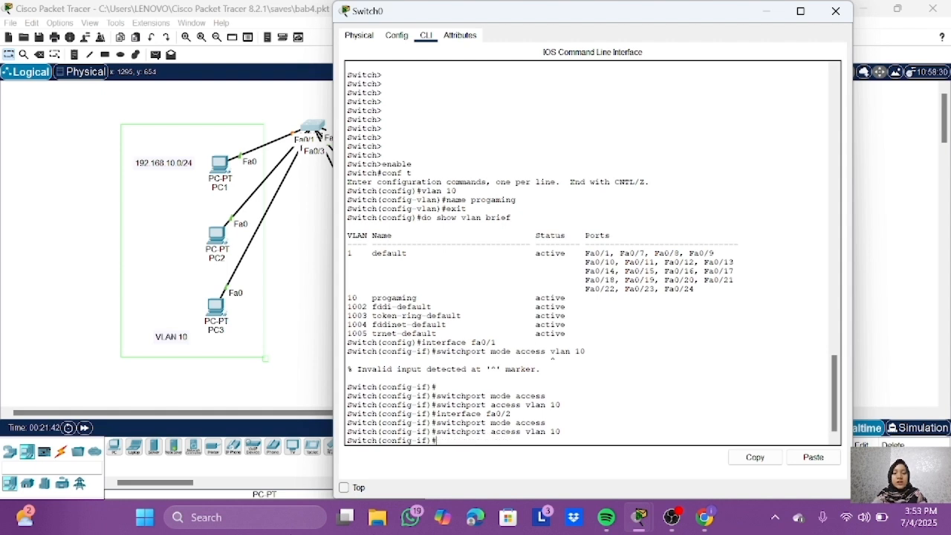
Step: Select interface fa0/3, set it to access mode and assign it to VLAN 10
{"action": "key", "text": "Up"}
{"action": "key", "text": "Up"}
{"action": "key", "text": "Up"}
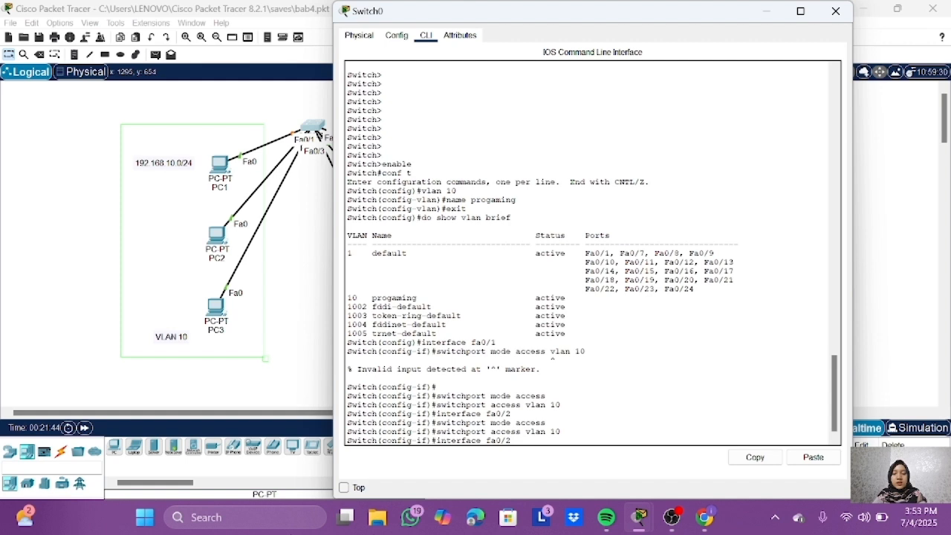
{"action": "key", "text": "BackSpace"}
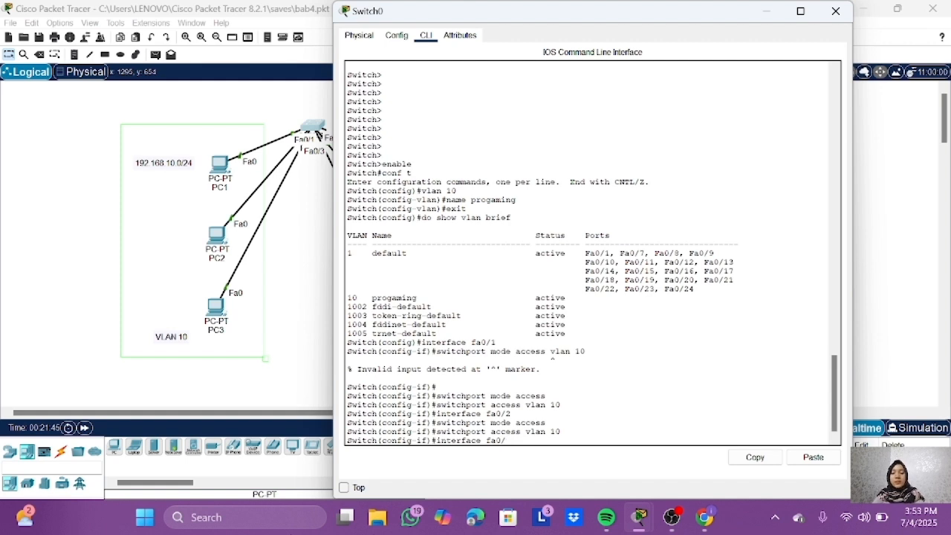
{"action": "type", "text": "3"}
{"action": "key", "text": "Return"}
{"action": "key", "text": "Up"}
{"action": "key", "text": "Up"}
{"action": "key", "text": "Up"}
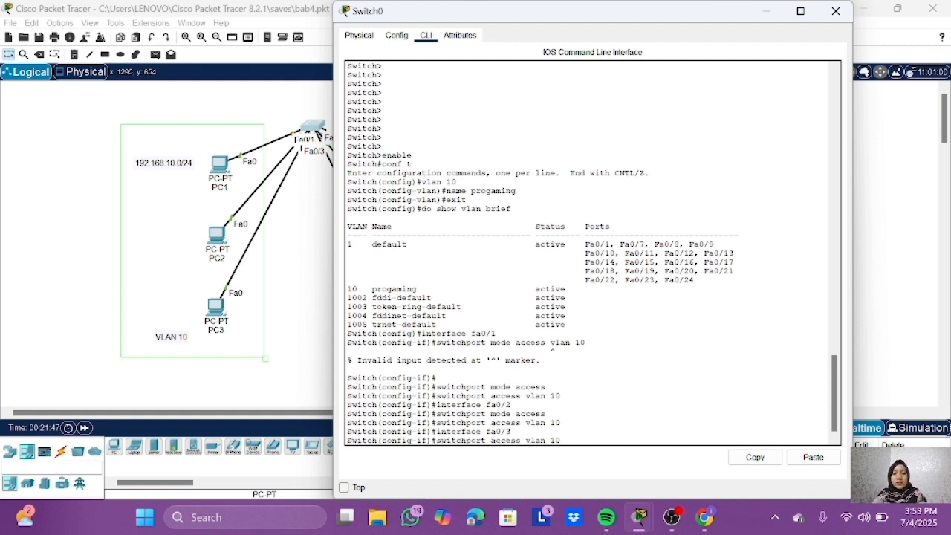
{"action": "key", "text": "Return"}
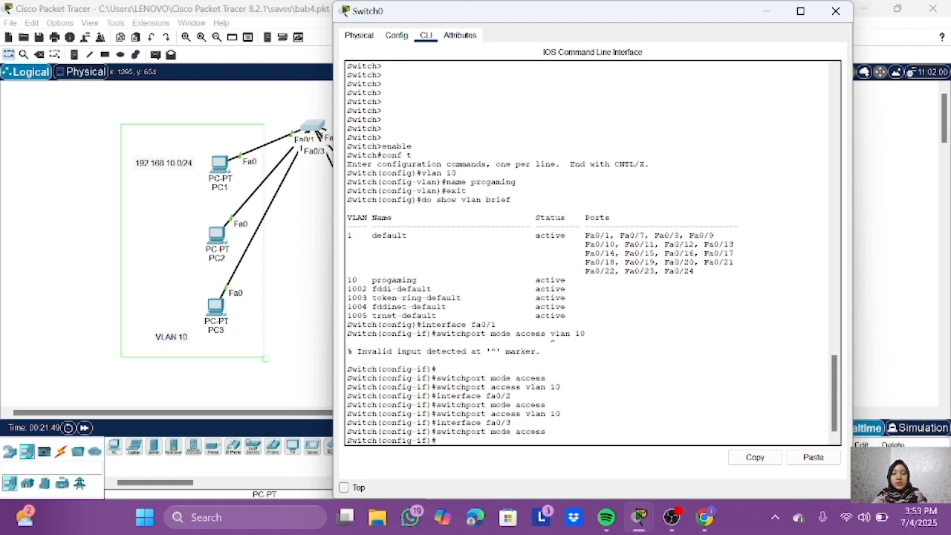
{"action": "key", "text": "Up"}
{"action": "key", "text": "Up"}
{"action": "key", "text": "Up"}
{"action": "key", "text": "Return"}
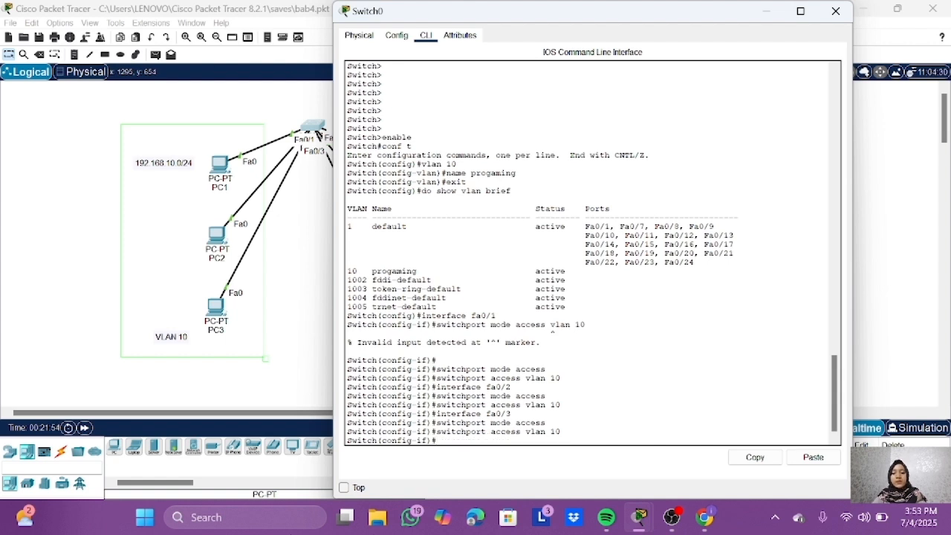
Step: Discard the unfinished show command and return from interface configuration to global configuration mode with exit
{"action": "type", "text": "do show"}
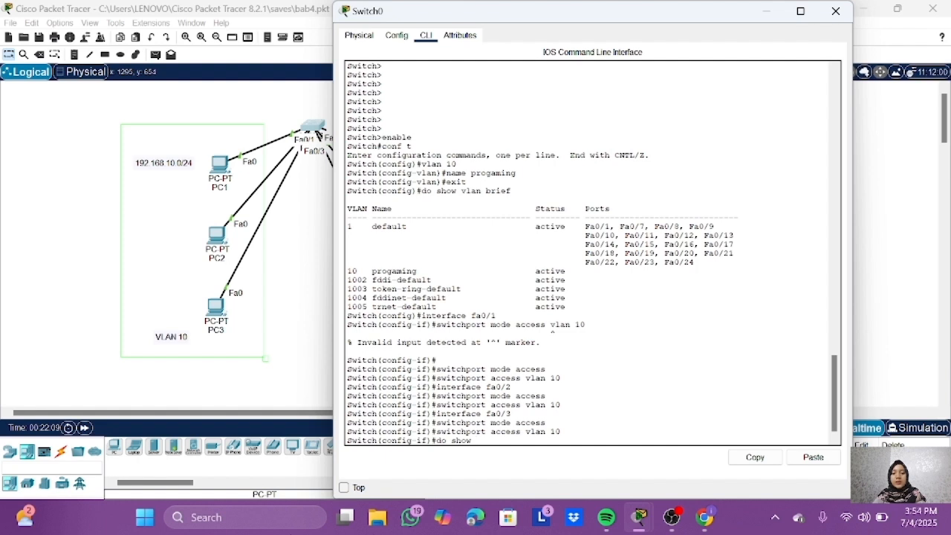
{"action": "key", "text": "BackSpace"}
{"action": "key", "text": "BackSpace"}
{"action": "key", "text": "BackSpace"}
{"action": "key", "text": "BackSpace"}
{"action": "key", "text": "BackSpace"}
{"action": "key", "text": "BackSpace"}
{"action": "key", "text": "BackSpace"}
{"action": "type", "text": "exit"}
{"action": "key", "text": "Return"}
Step: Run do show vlan brief and examine the ports listed in the VLAN 10 row
{"action": "type", "text": "d"}
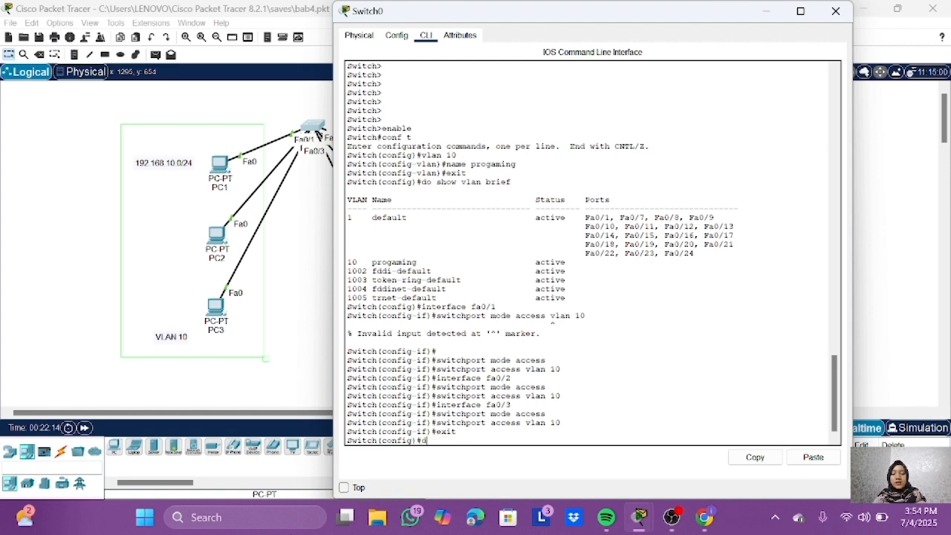
{"action": "type", "text": "o show vlan brief"}
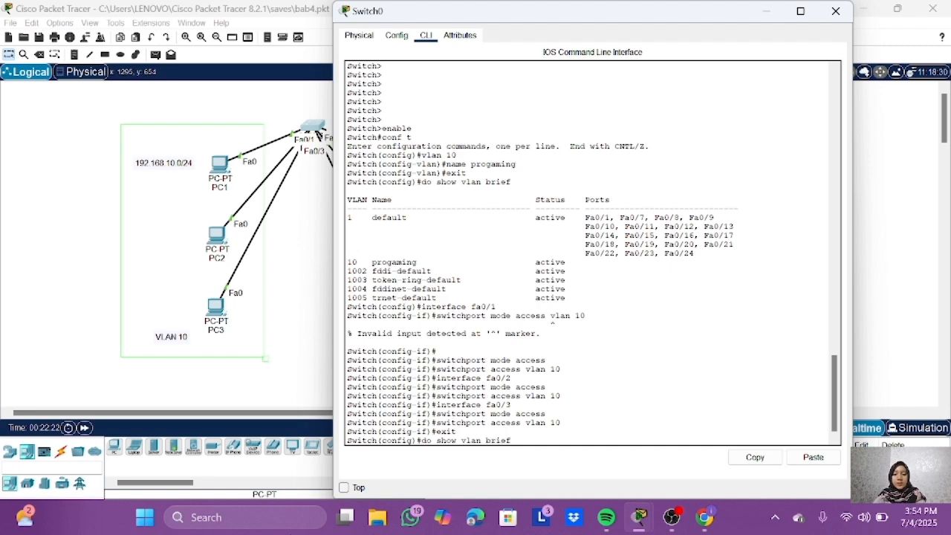
{"action": "key", "text": "Return"}
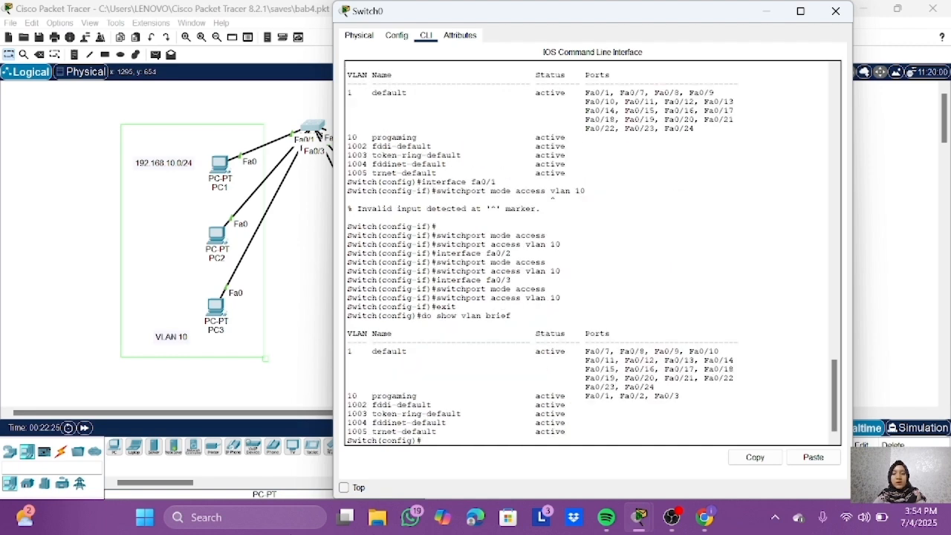
{"action": "left_click_drag", "start_coordinate": [377, 396], "coordinate": [657, 396]}
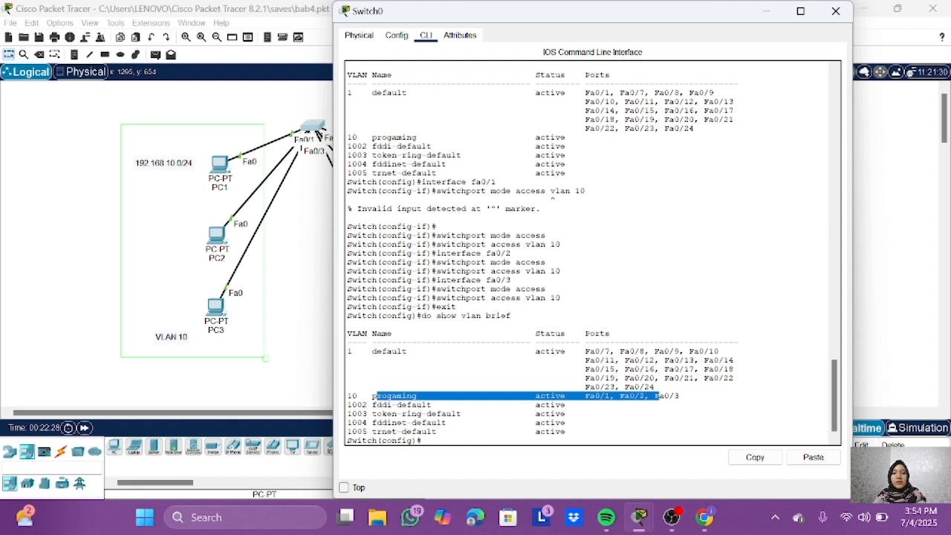
{"action": "left_click_drag", "start_coordinate": [657, 395], "coordinate": [680, 396]}
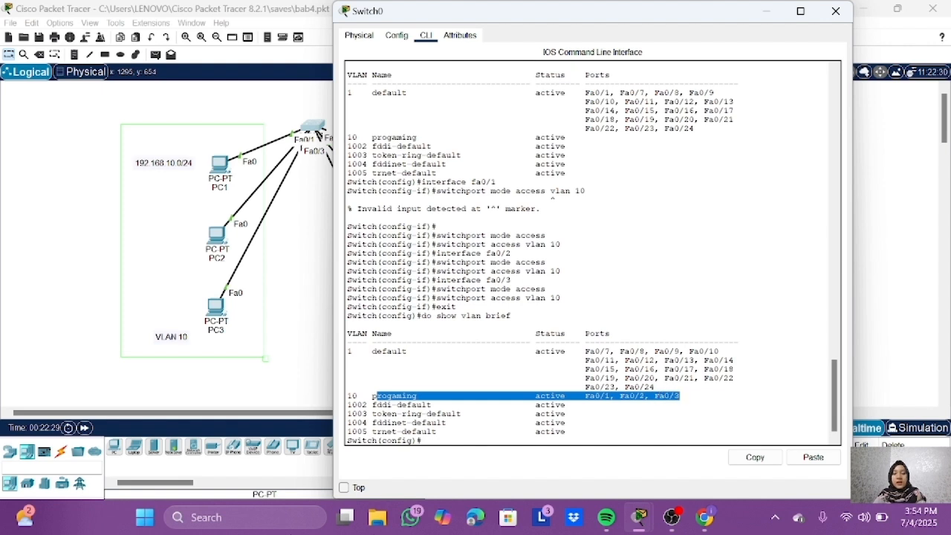
Step: Clear the text selection and leave global configuration mode on Switch0 with exit
{"action": "left_click", "coordinate": [679, 396]}
{"action": "type", "text": "exit"}
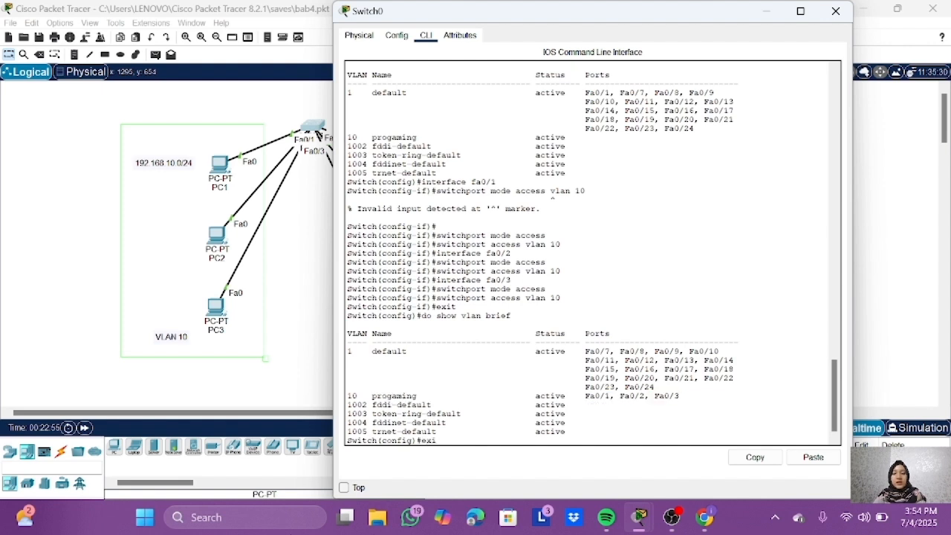
{"action": "key", "text": "Return"}
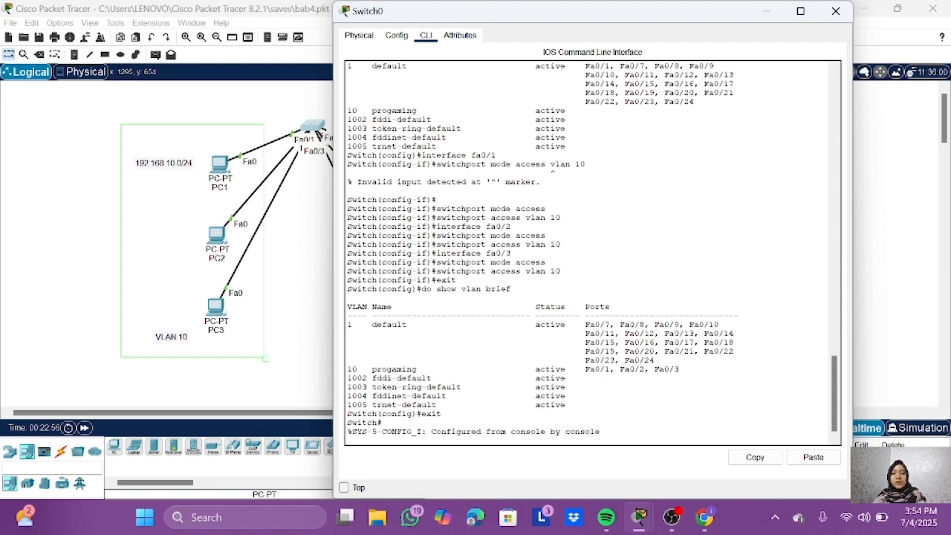
Step: Enter global configuration mode, create VLAN 20 with the name marketing, and exit VLAN configuration
{"action": "type", "text": "conf t"}
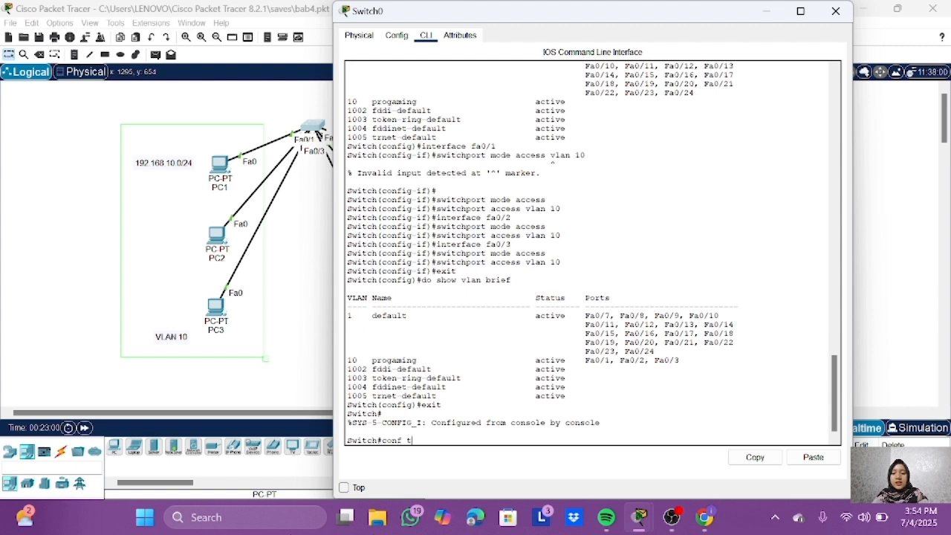
{"action": "key", "text": "Return"}
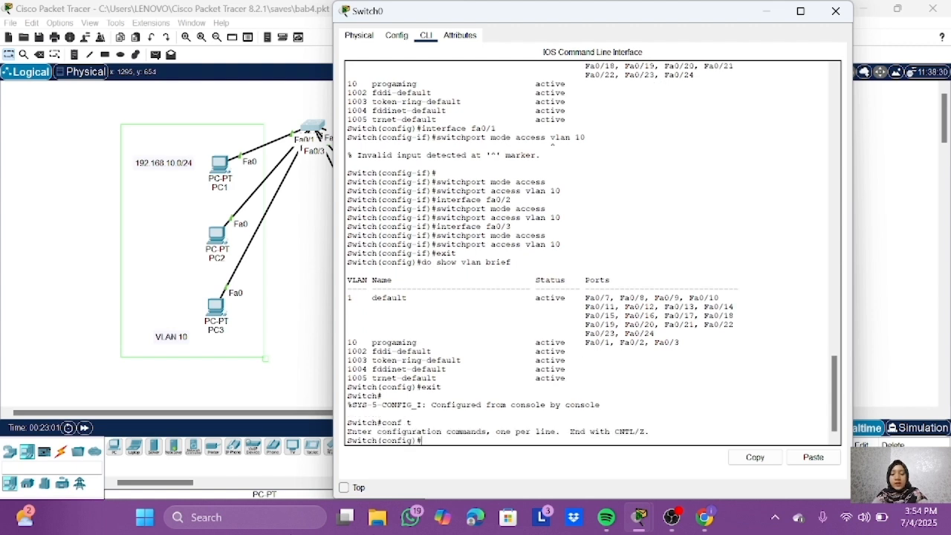
{"action": "type", "text": "vlan 20"}
{"action": "key", "text": "Return"}
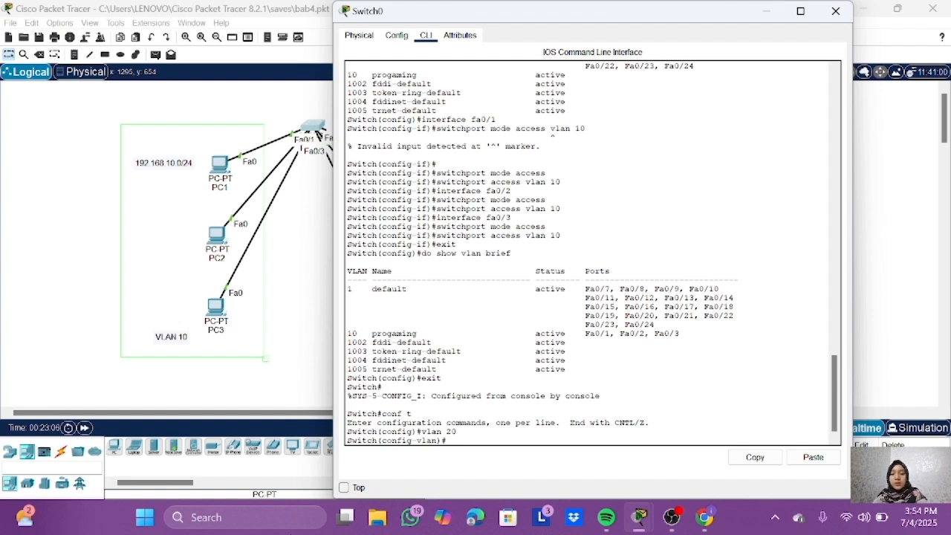
{"action": "type", "text": "name market"}
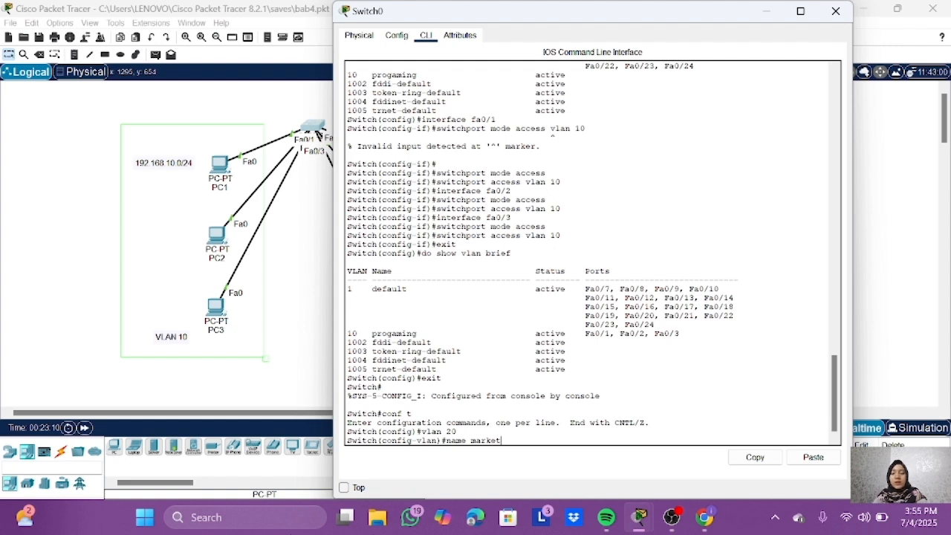
{"action": "type", "text": "ing"}
{"action": "key", "text": "Return"}
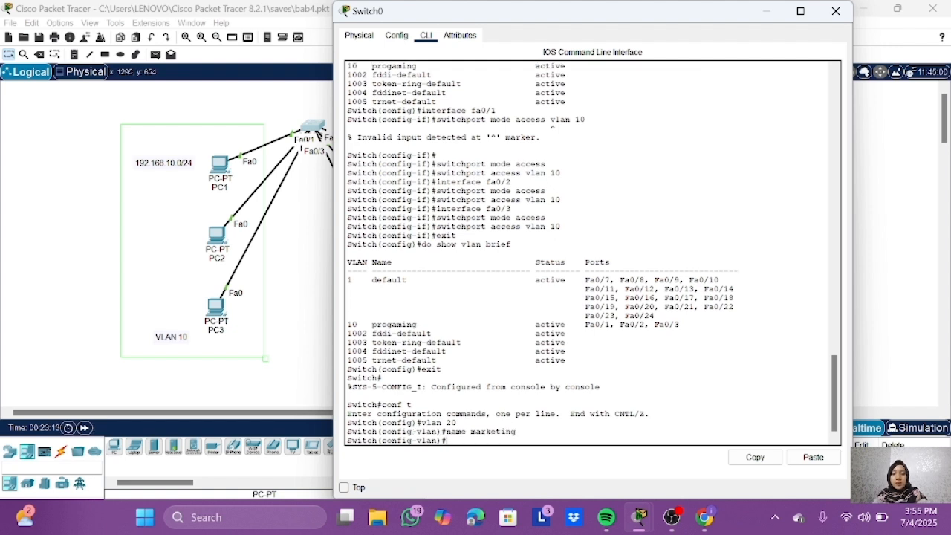
{"action": "type", "text": "exit"}
{"action": "key", "text": "Return"}
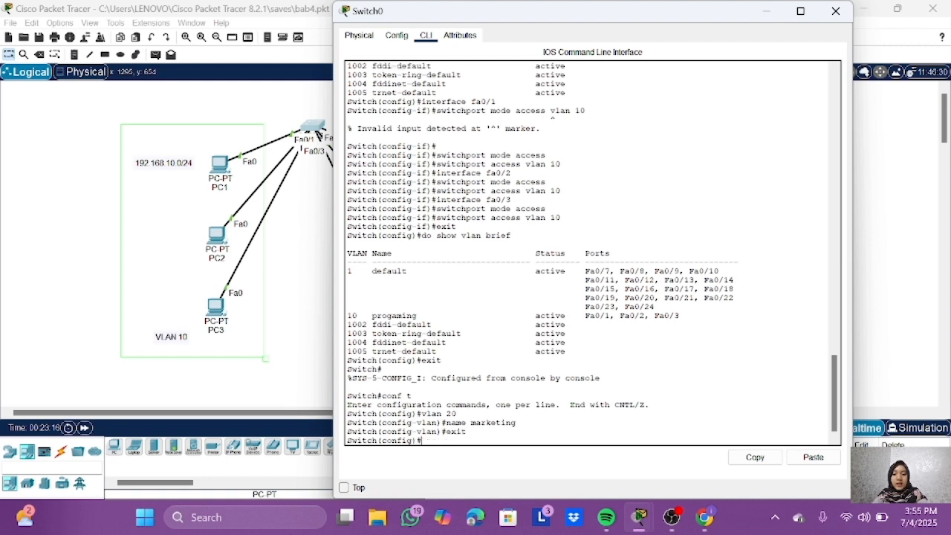
{"action": "type", "text": "interface"}
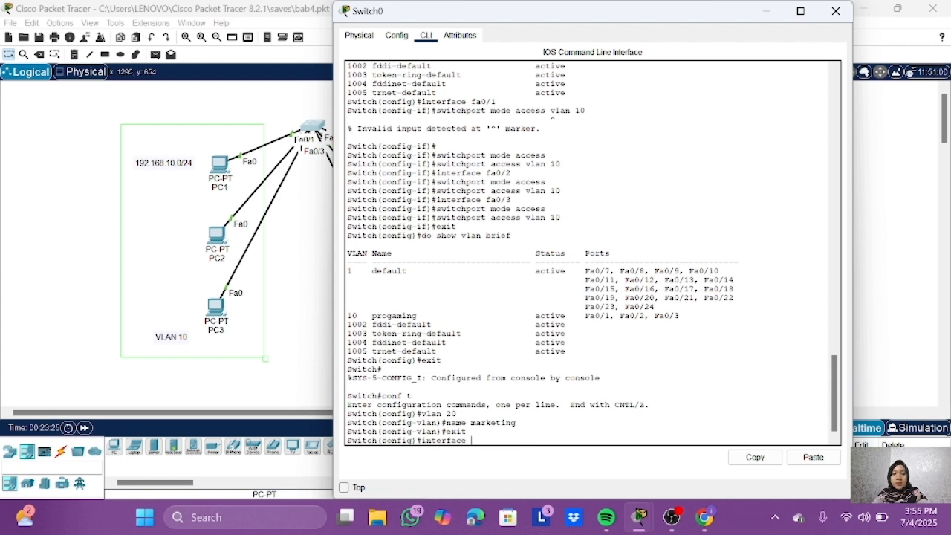
{"action": "type", "text": "ran"}
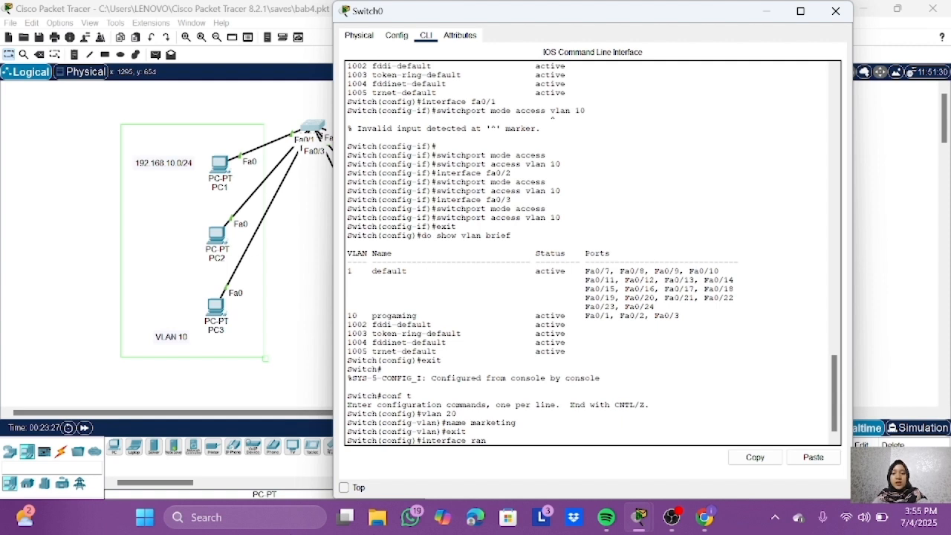
{"action": "type", "text": "ge fa0/4-"}
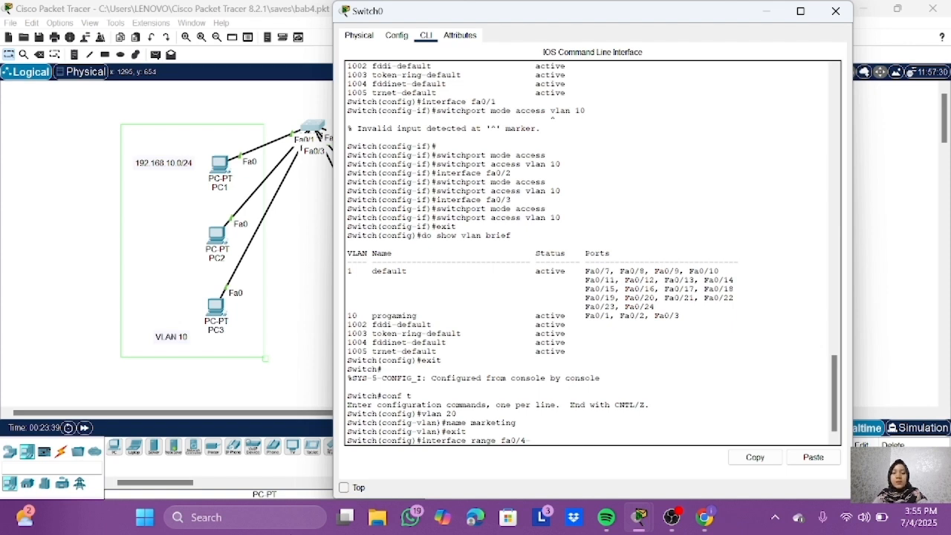
{"action": "type", "text": "6"}
{"action": "key", "text": "Return"}
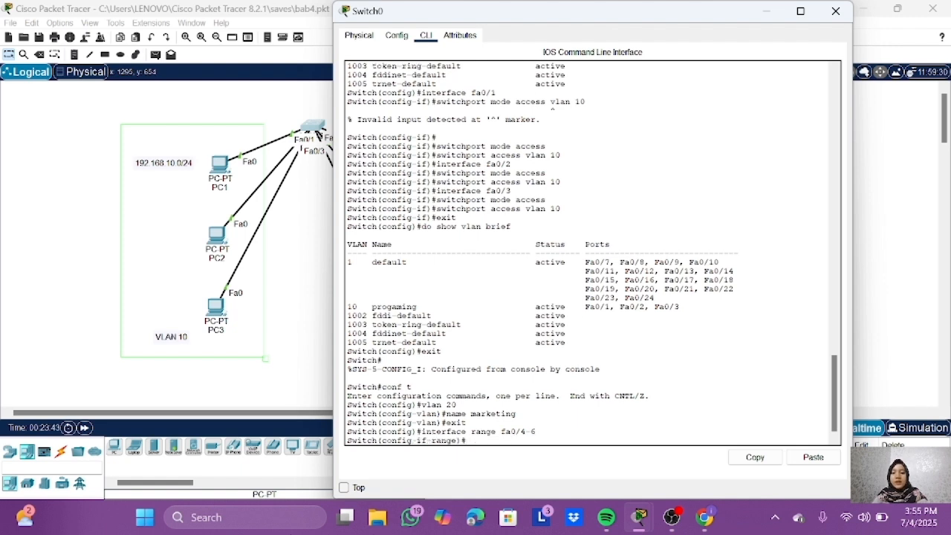
{"action": "type", "text": "exit"}
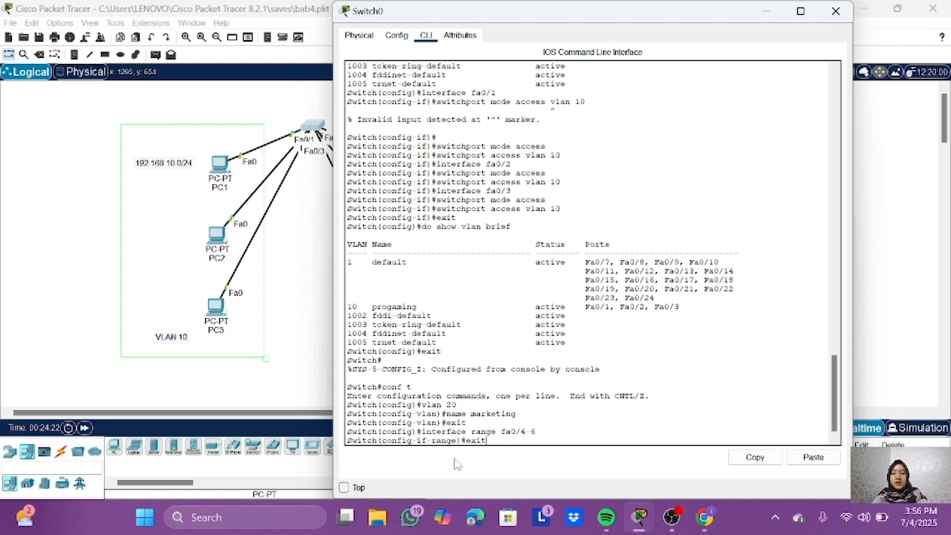
{"action": "key", "text": "Return"}
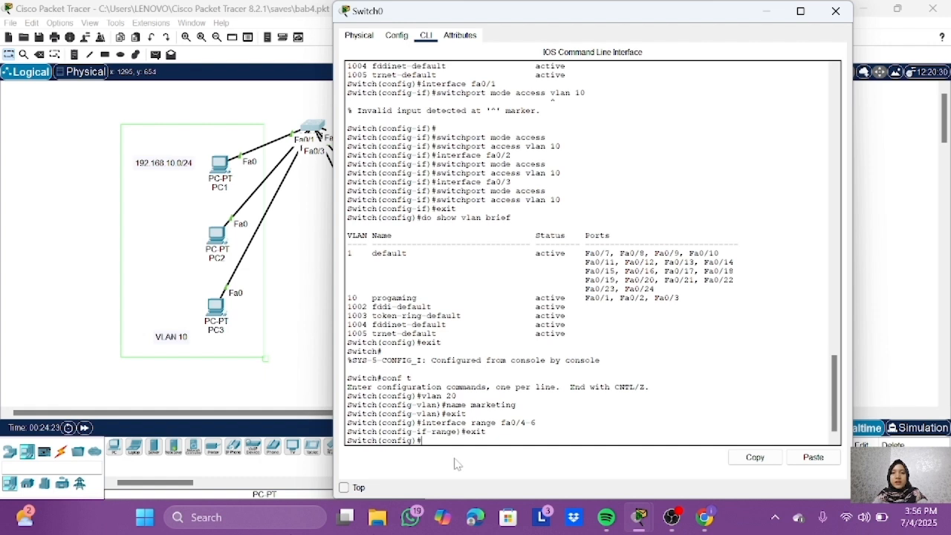
Step: Run do show vlan brief from global configuration mode and check the entry for VLAN 20
{"action": "type", "text": "do show"}
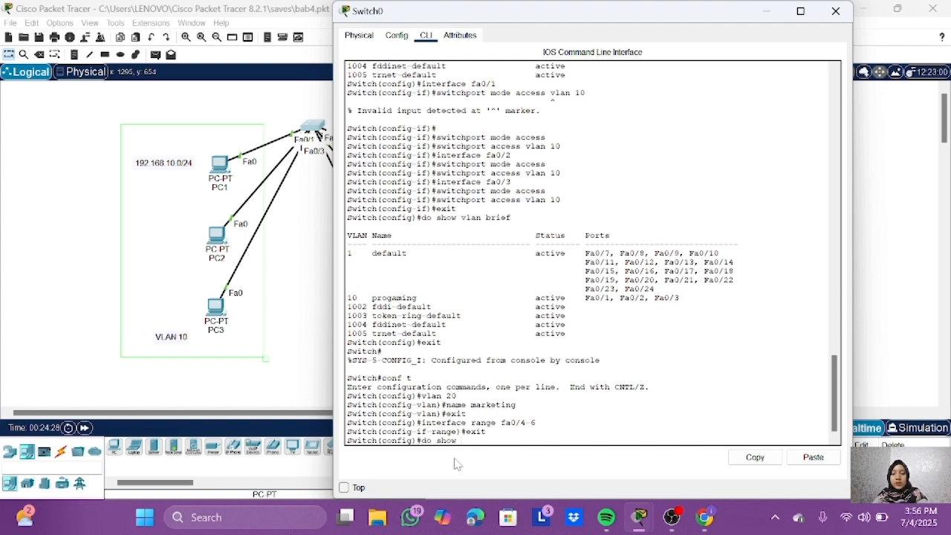
{"action": "type", "text": " vlan brief"}
{"action": "key", "text": "Return"}
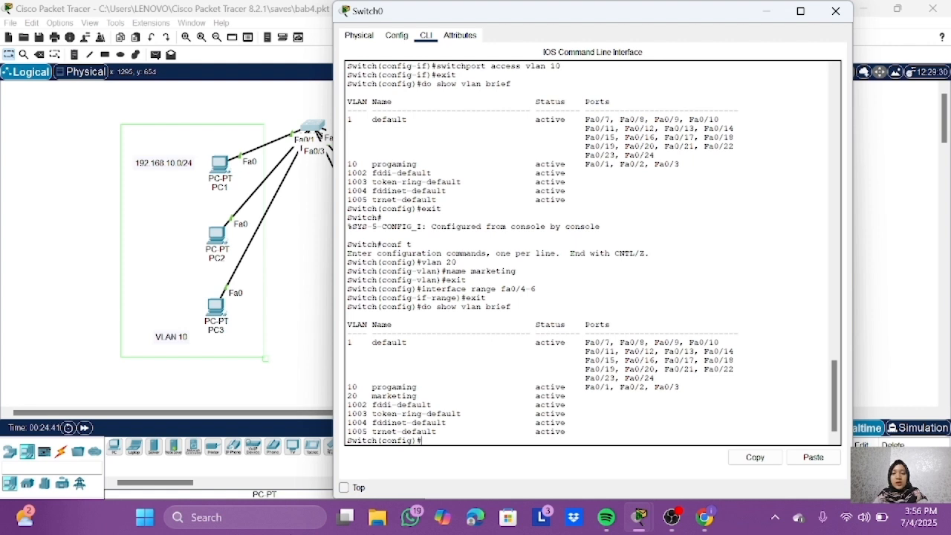
Step: Select interface range fa0/4-6, set it to access mode and assign it to VLAN 20
{"action": "type", "text": "interface range fa0/4-6"}
{"action": "key", "text": "Return"}
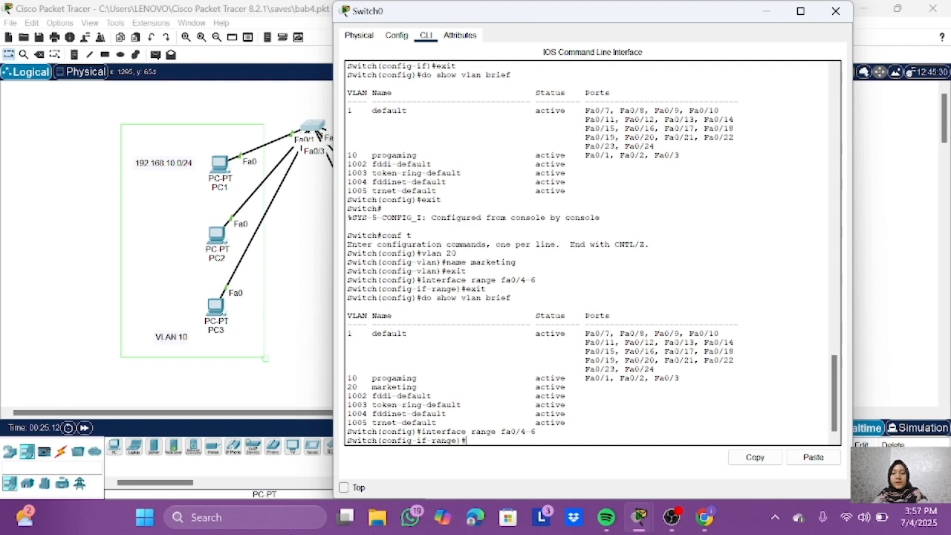
{"action": "type", "text": "sh"}
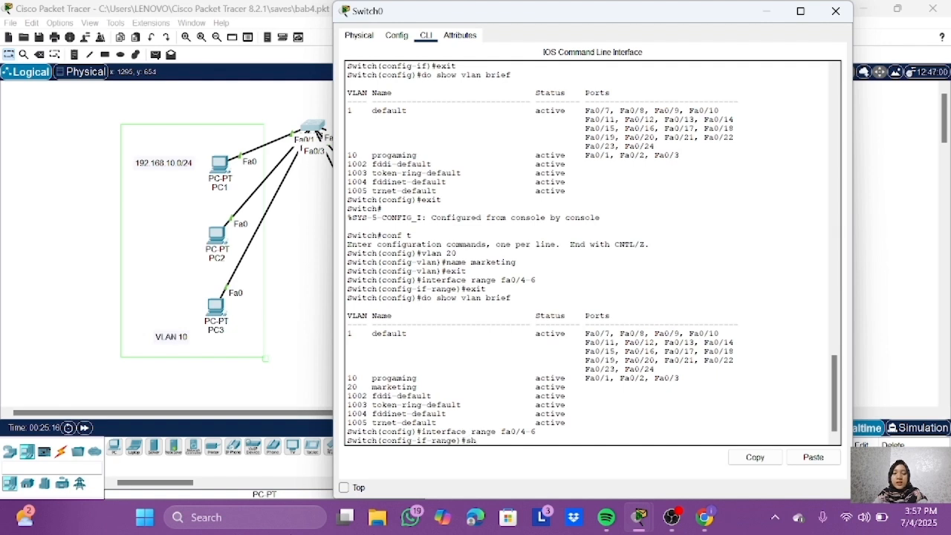
{"action": "key", "text": "BackSpace"}
{"action": "type", "text": "witchp"}
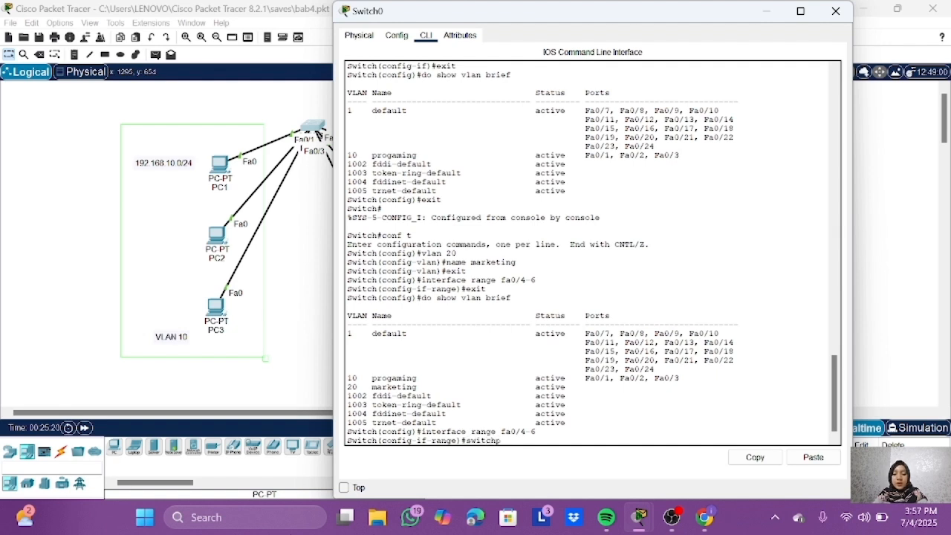
{"action": "type", "text": "ort mode access"}
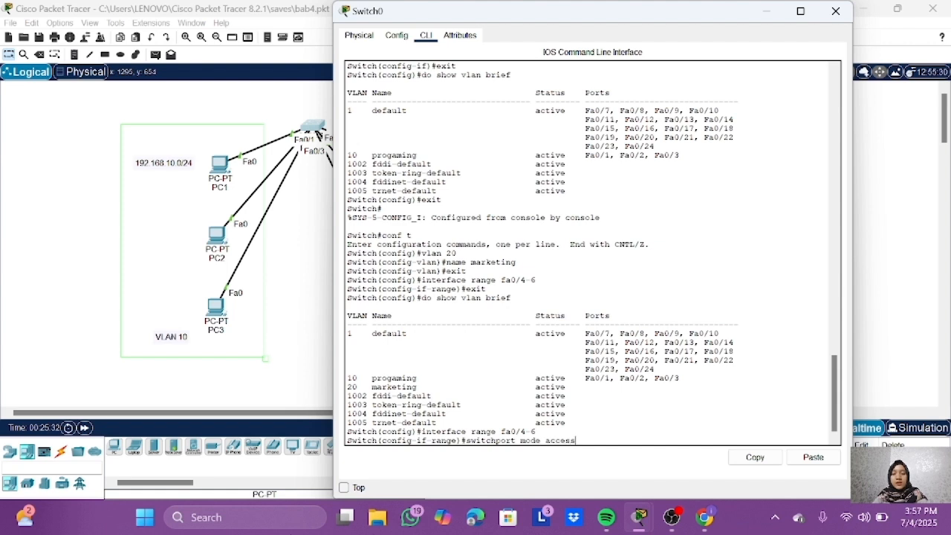
{"action": "key", "text": "Return"}
{"action": "type", "text": "switch"}
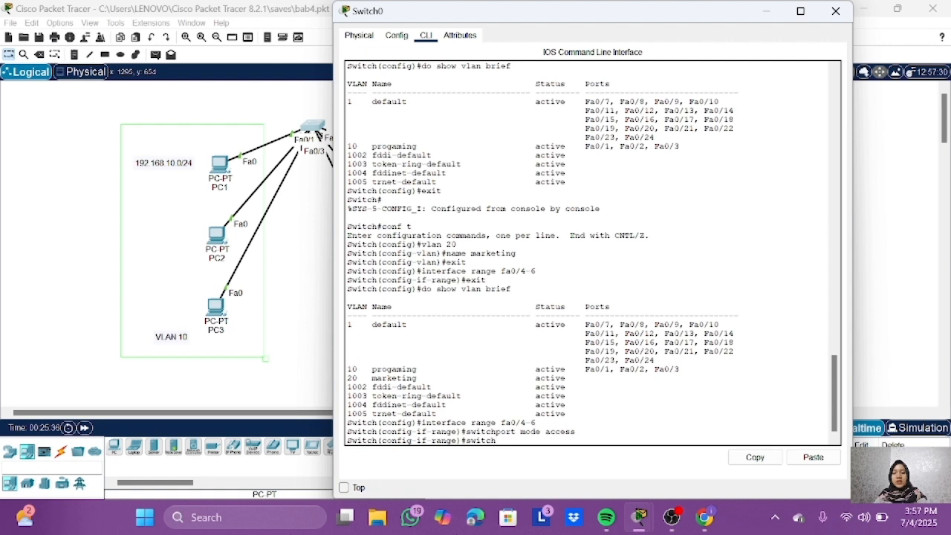
{"action": "type", "text": " access vlan 20"}
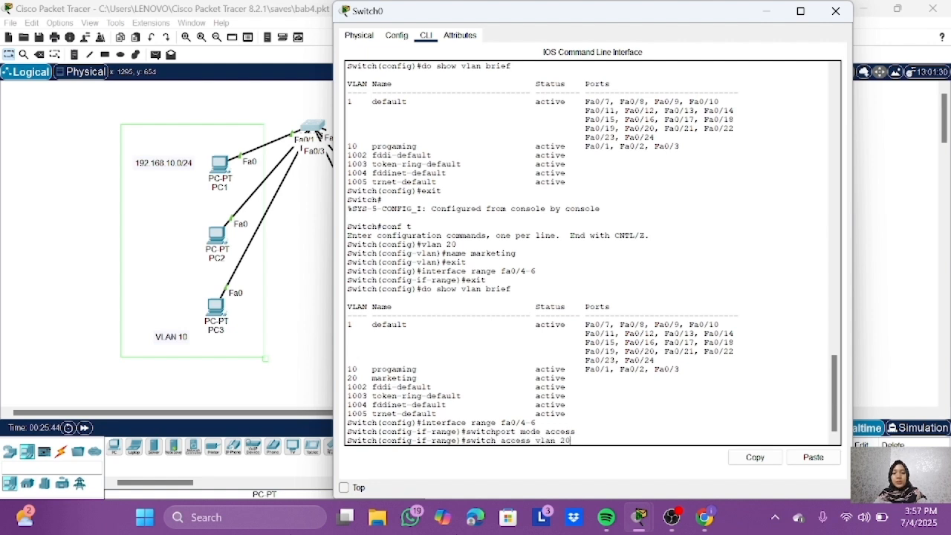
{"action": "key", "text": "Return"}
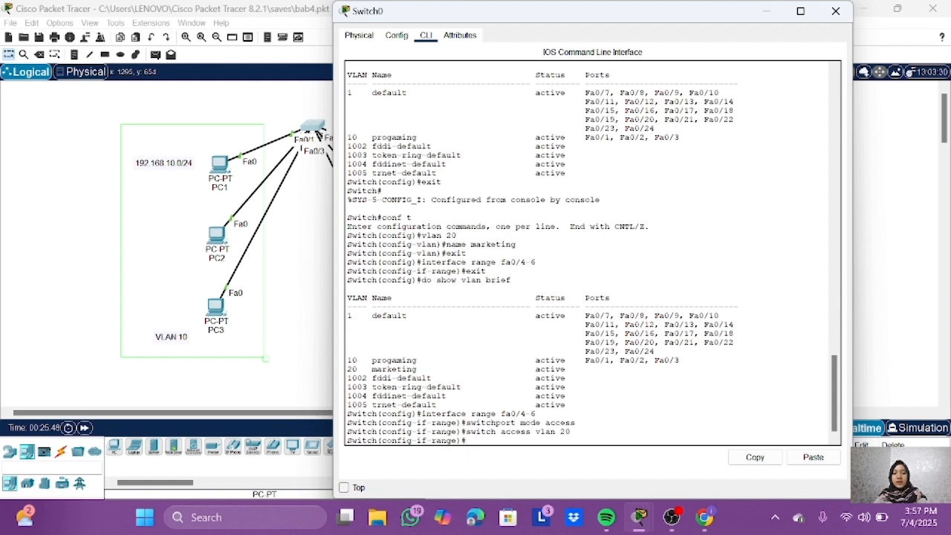
Step: Run do show vlan brief from interface range configuration and examine the ports in the VLAN 20 row
{"action": "type", "text": "do show vlan brief"}
{"action": "key", "text": "Return"}
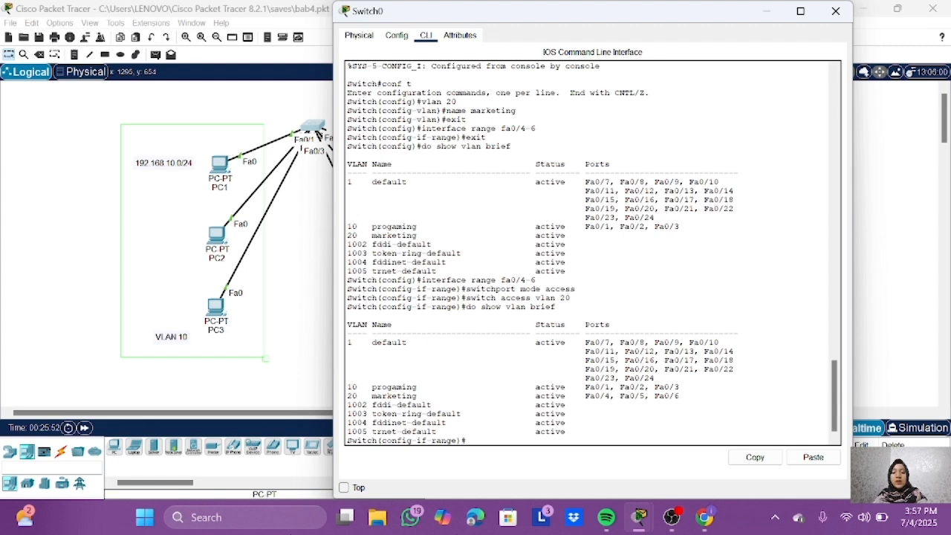
{"action": "left_click_drag", "start_coordinate": [367, 396], "coordinate": [678, 396]}
{"action": "left_click", "coordinate": [680, 396]}
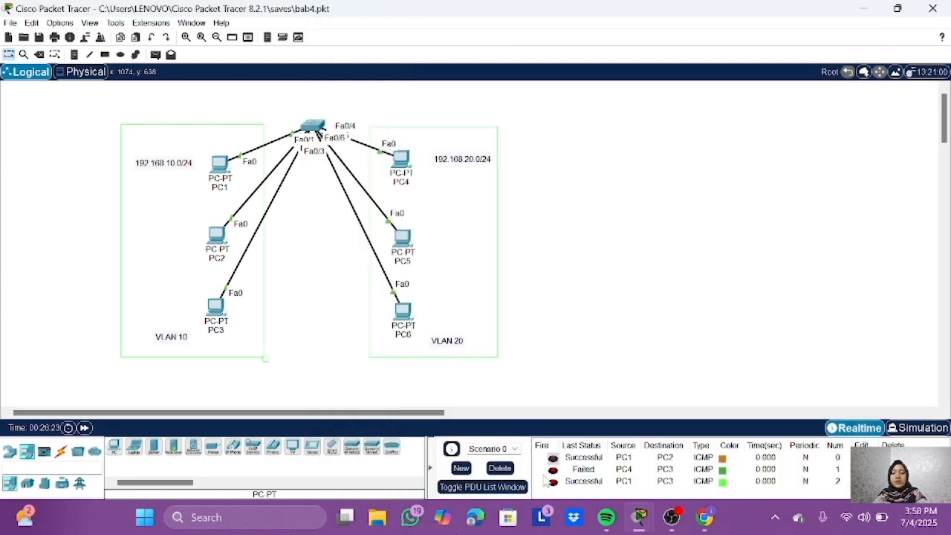
Step: Switch to simulation mode, widen the simulation panel and delete the existing test messages of Scenario 0
{"action": "key", "text": "shift+s"}
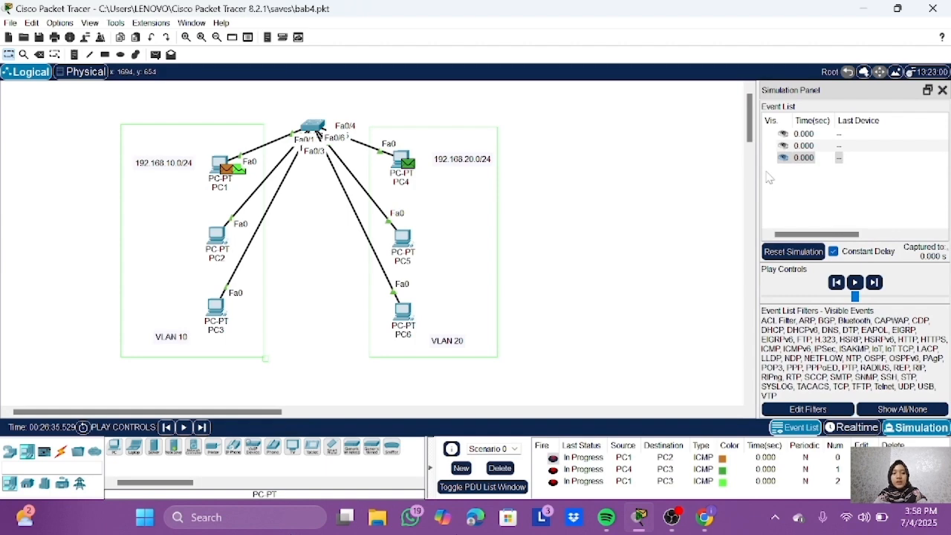
{"action": "left_click_drag", "start_coordinate": [756, 173], "coordinate": [496, 222]}
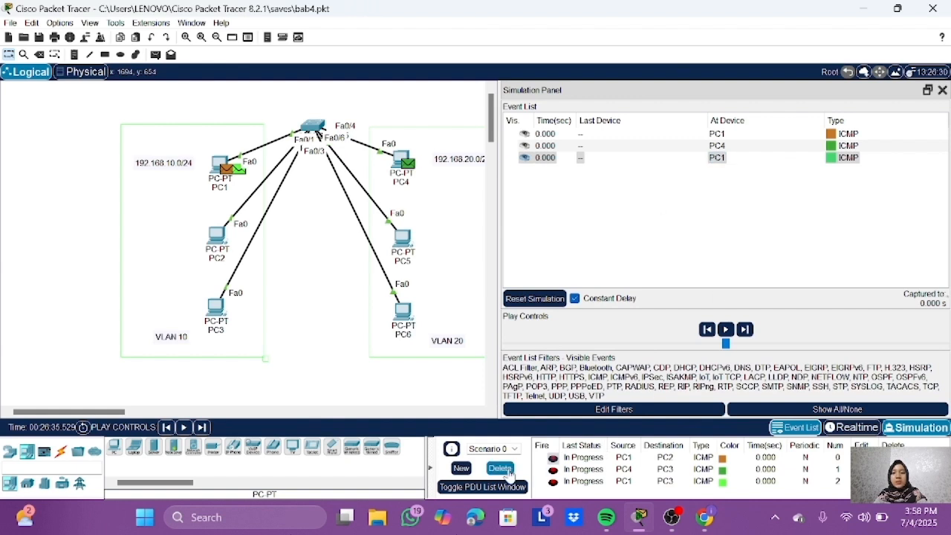
{"action": "left_click", "coordinate": [500, 468]}
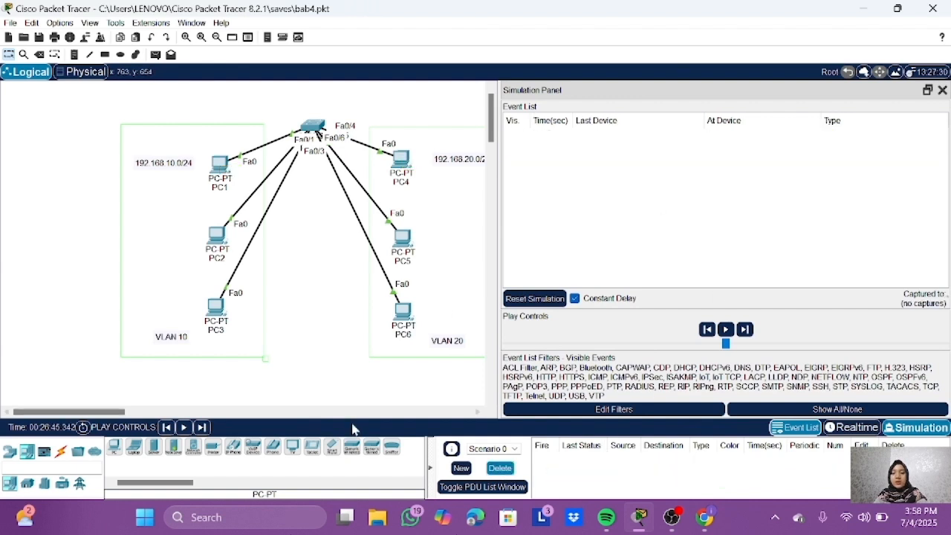
Step: Add a simple PDU from PC1 to PC3
{"action": "left_click", "coordinate": [155, 56]}
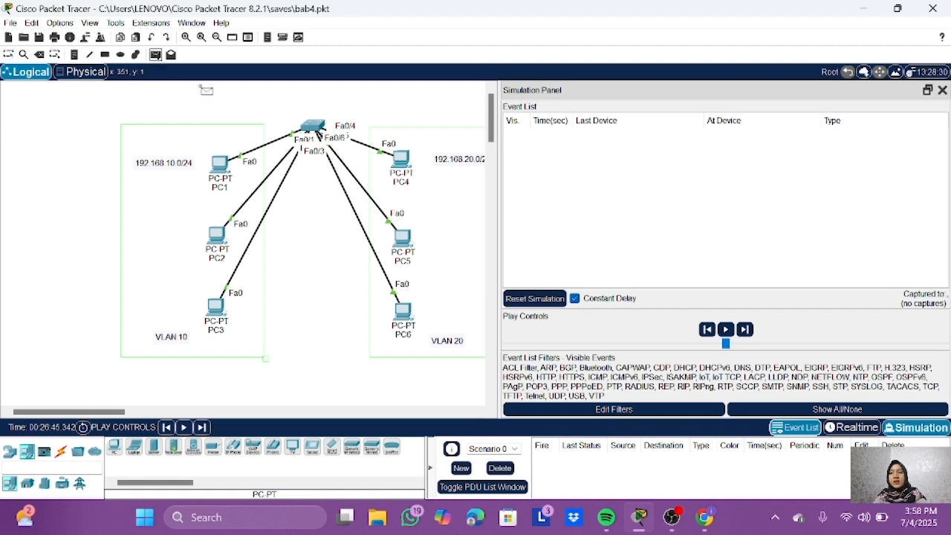
{"action": "left_click", "coordinate": [221, 165]}
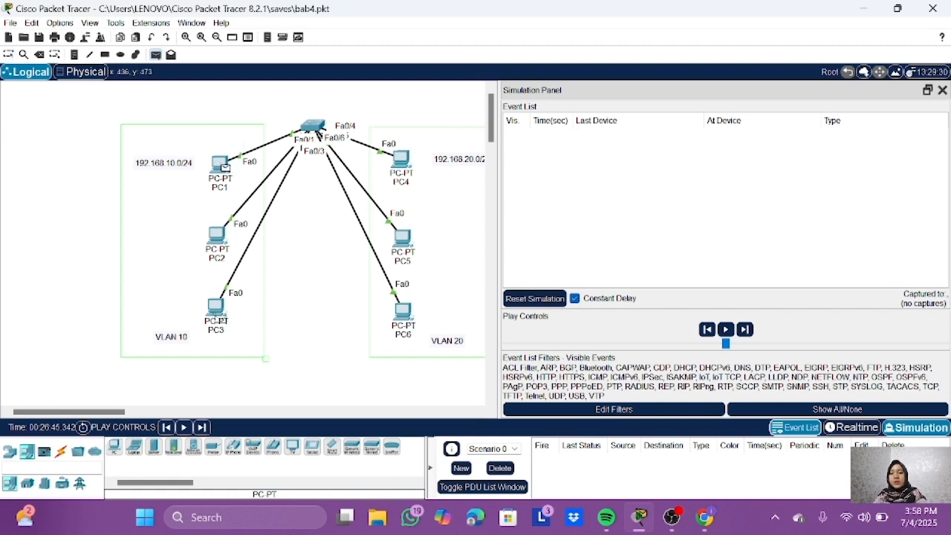
{"action": "left_click", "coordinate": [220, 320]}
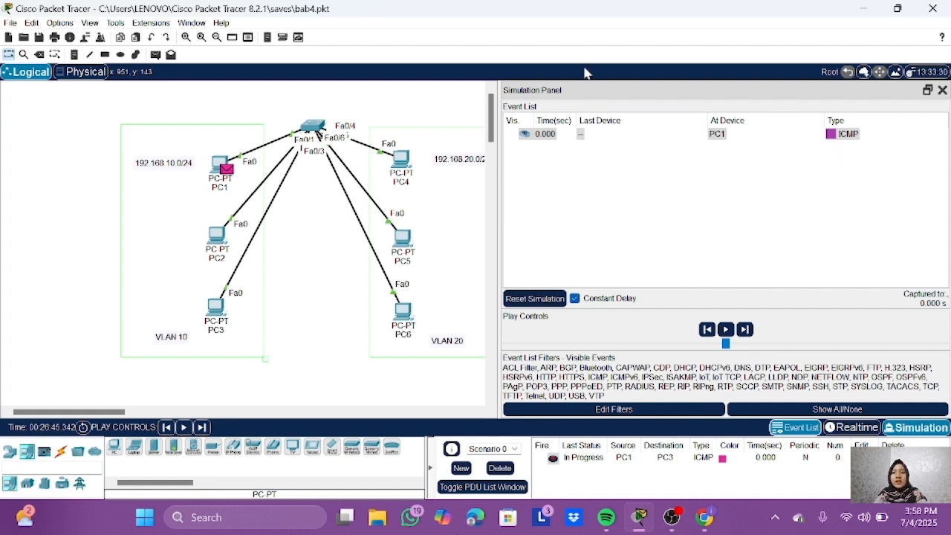
Step: Open the command prompt of PC1 and list its ARP table with arp -a
{"action": "left_click", "coordinate": [220, 165]}
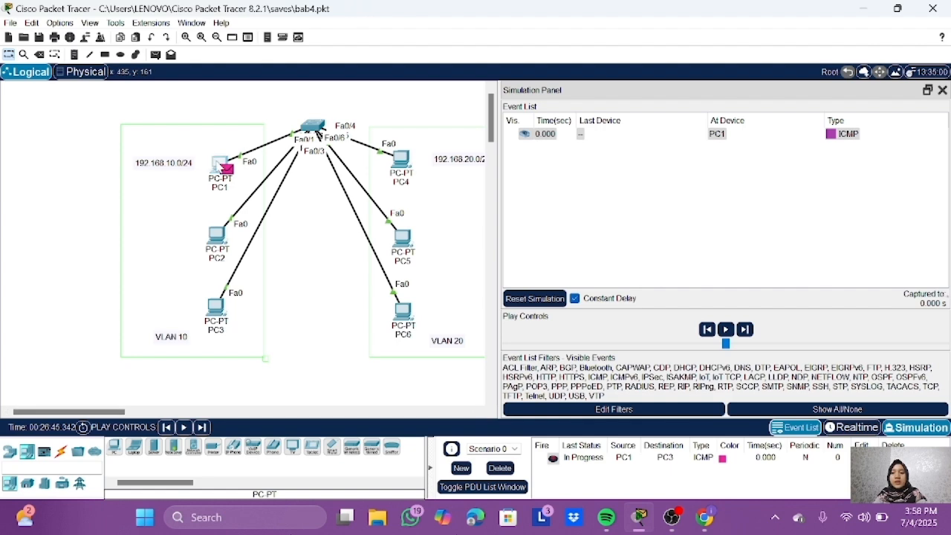
{"action": "left_click", "coordinate": [687, 105]}
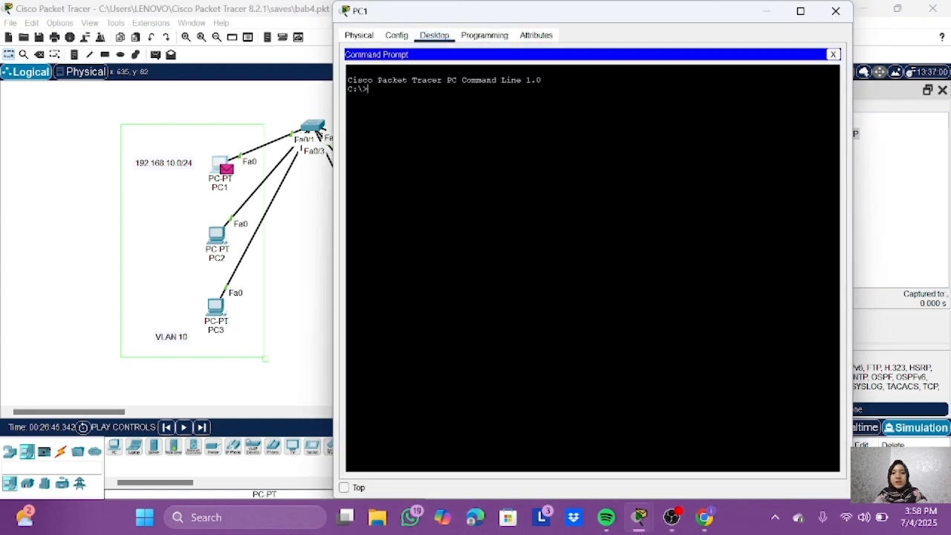
{"action": "type", "text": "arp -a"}
{"action": "key", "text": "Return"}
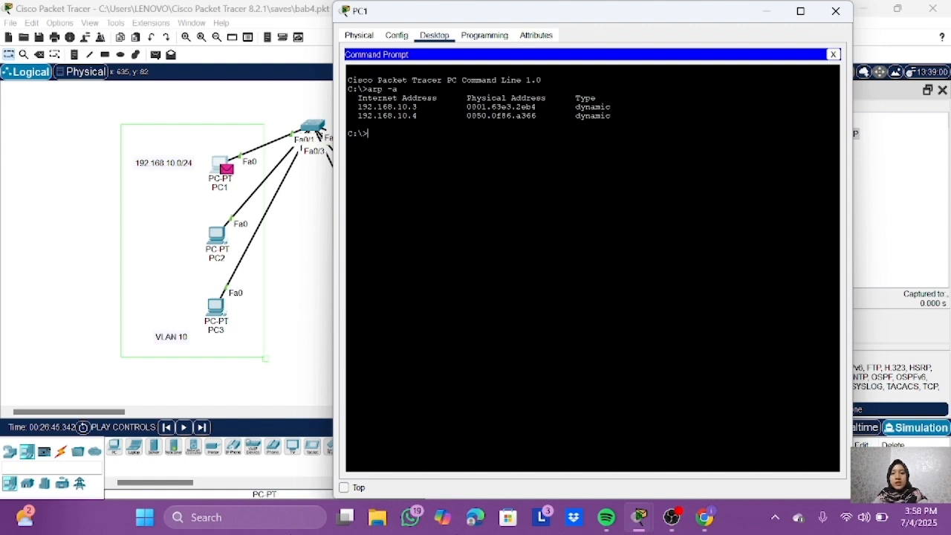
Step: Clear the ARP table of PC1 with arp -d and list it again with arp -a
{"action": "type", "text": "arp -d"}
{"action": "key", "text": "Return"}
{"action": "key", "text": "Up"}
{"action": "key", "text": "Up"}
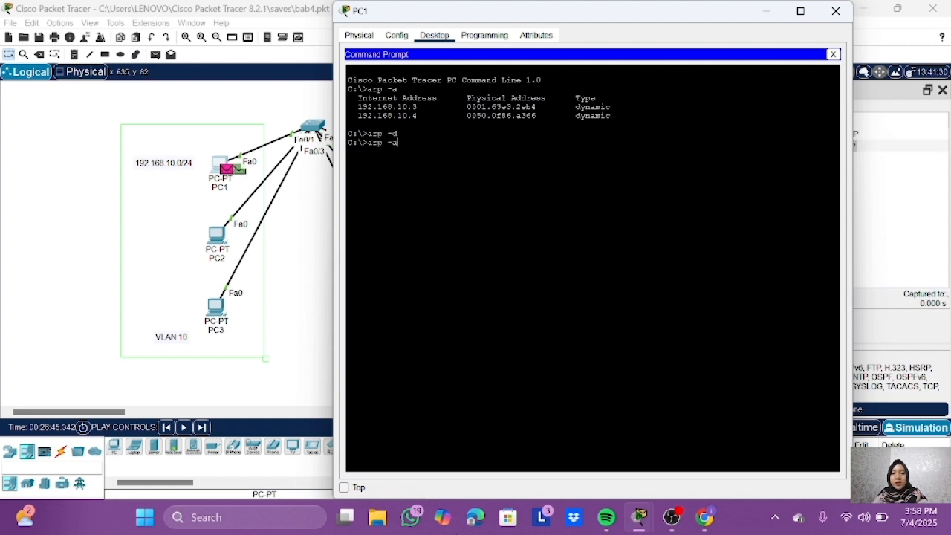
{"action": "key", "text": "Return"}
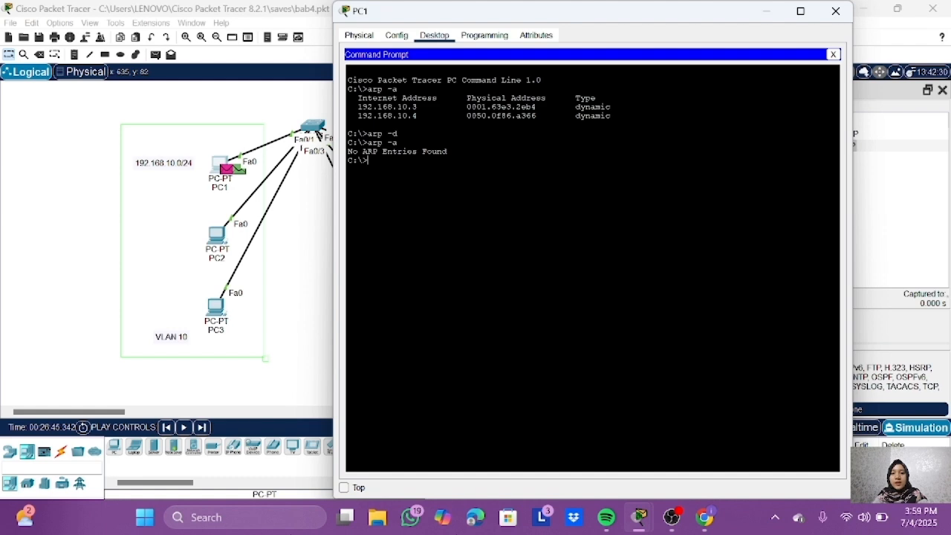
Step: Open the command prompt of PC2, clear its ARP table with arp -d and list it with arp -a
{"action": "left_click", "coordinate": [217, 237]}
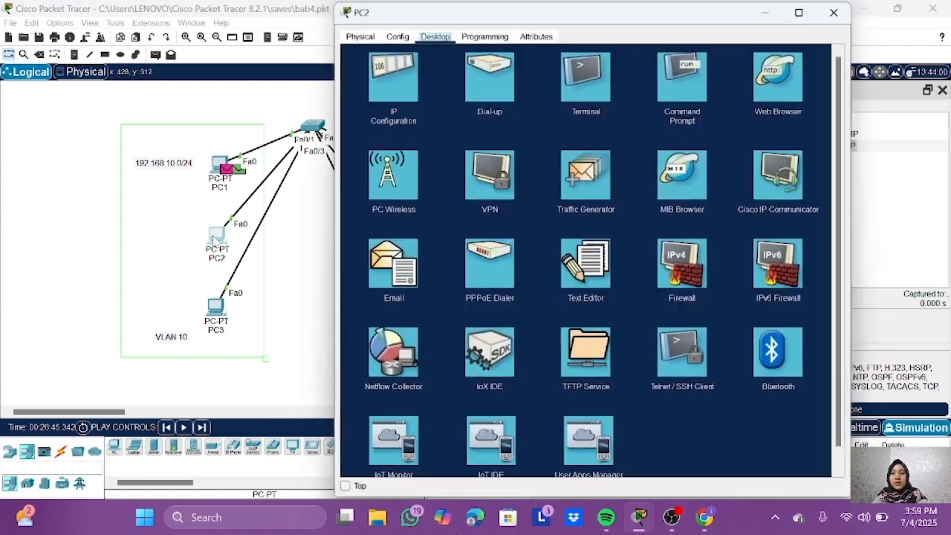
{"action": "left_click", "coordinate": [681, 83]}
{"action": "type", "text": "arp -d"}
{"action": "key", "text": "Return"}
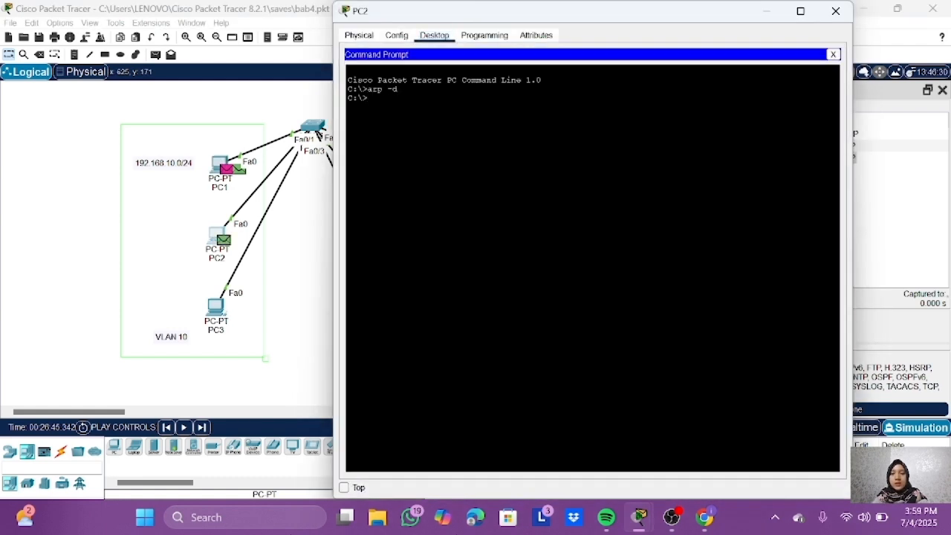
{"action": "type", "text": "arp"}
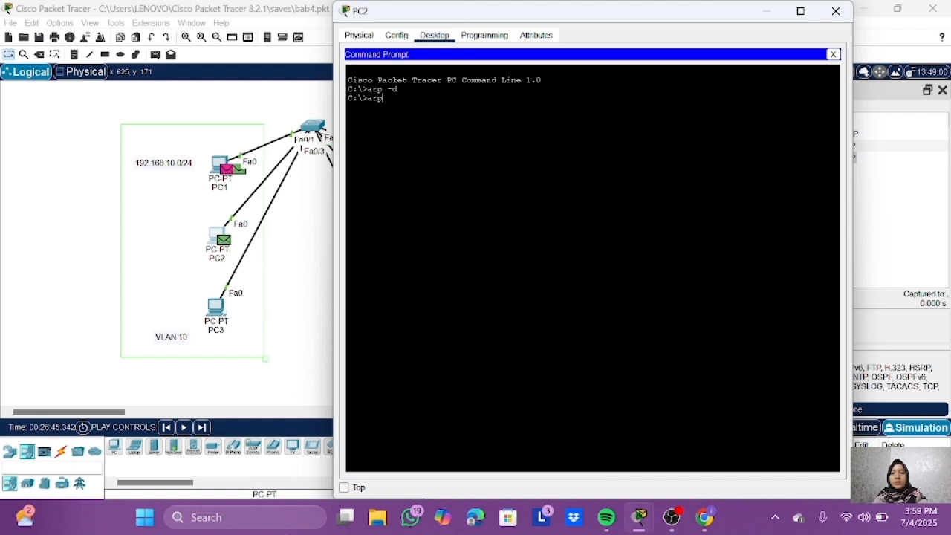
{"action": "type", "text": " -a"}
{"action": "key", "text": "Return"}
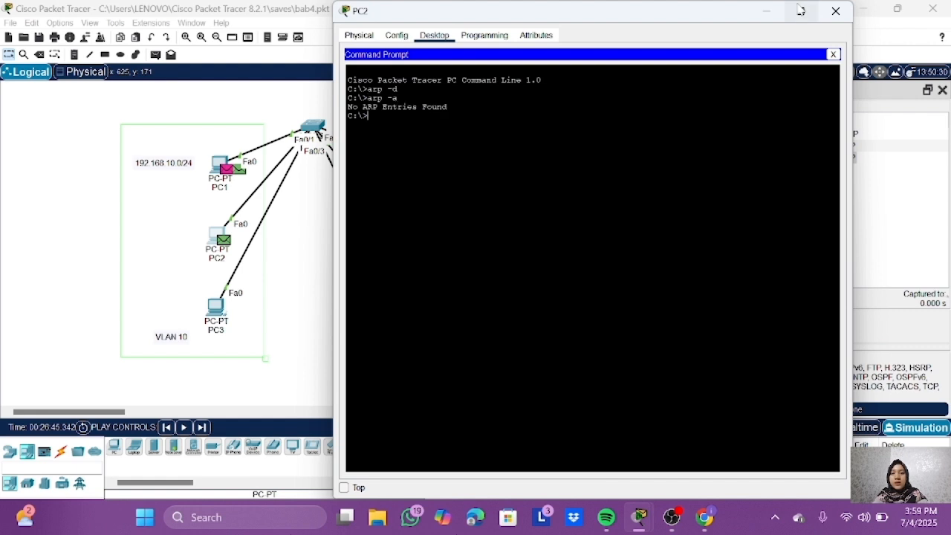
{"action": "type", "text": "arp -d"}
{"action": "key", "text": "Return"}
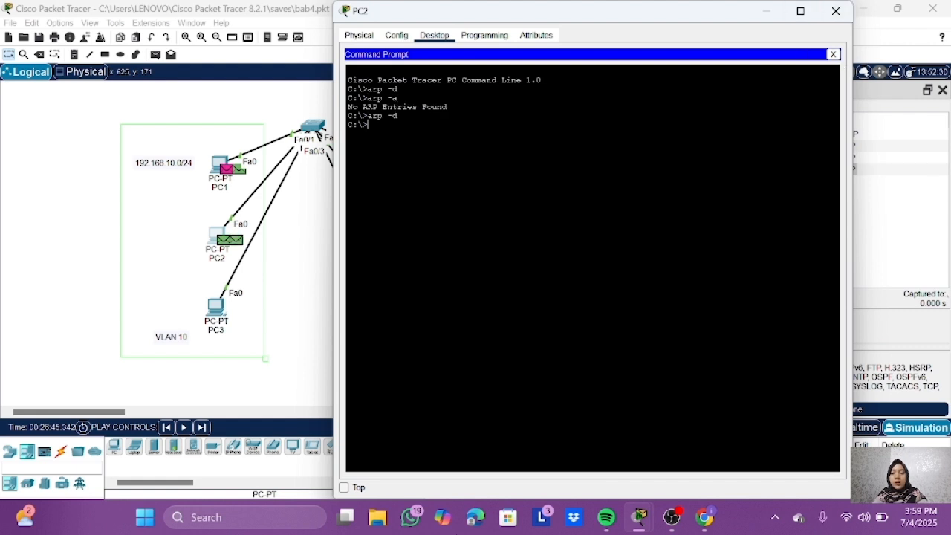
{"action": "left_click", "coordinate": [836, 11]}
Step: Clear the ARP table of PC3 from its command prompt with arp -d and list it with arp -a
{"action": "left_click", "coordinate": [215, 304]}
{"action": "left_click", "coordinate": [685, 81]}
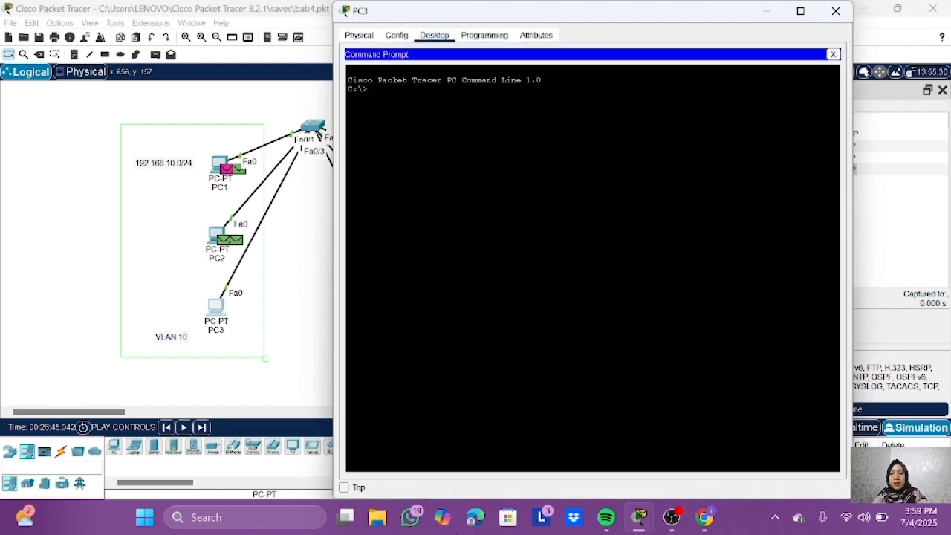
{"action": "type", "text": "arp -d"}
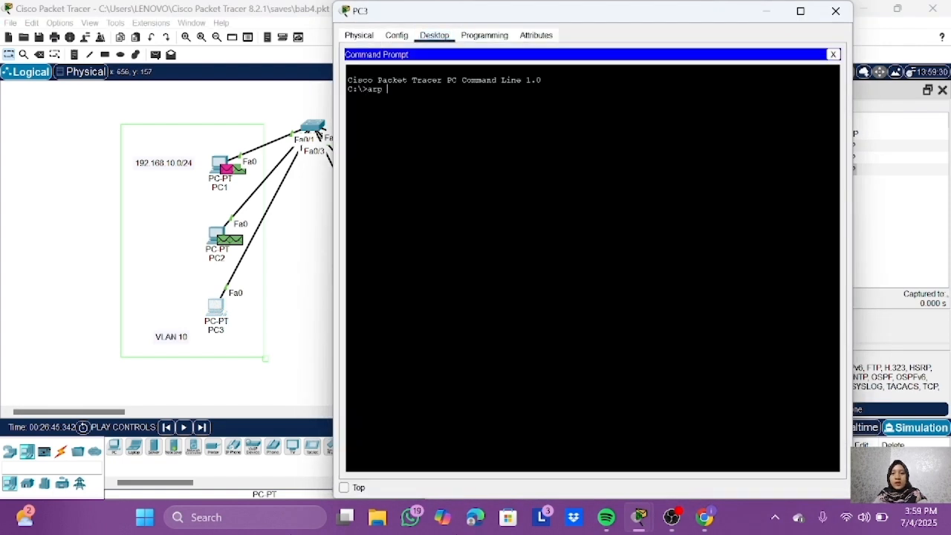
{"action": "key", "text": "Return"}
{"action": "type", "text": "arp -a"}
{"action": "key", "text": "Return"}
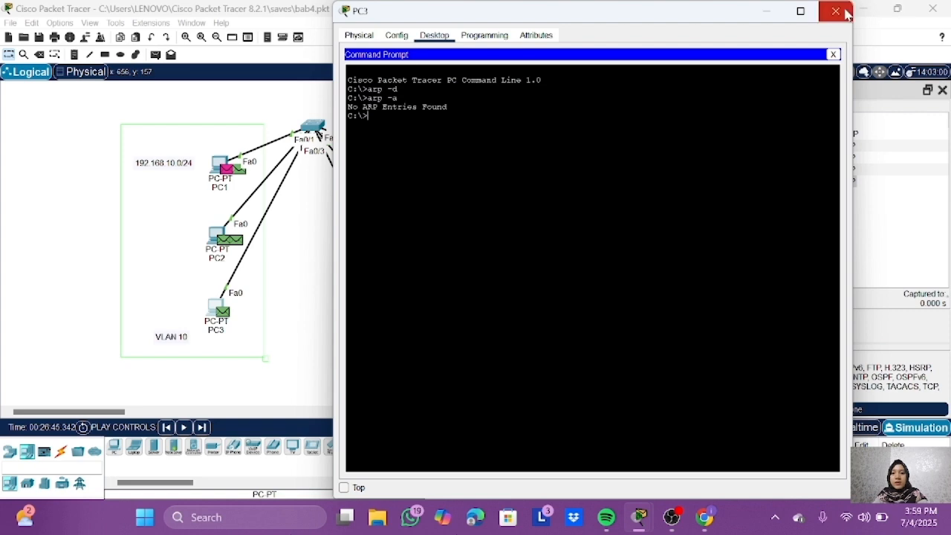
{"action": "left_click", "coordinate": [836, 11]}
Step: Delete the messages of Scenario 0 and display the MAC table of Switch0 with show mac-address-table in privileged mode
{"action": "left_click", "coordinate": [500, 468]}
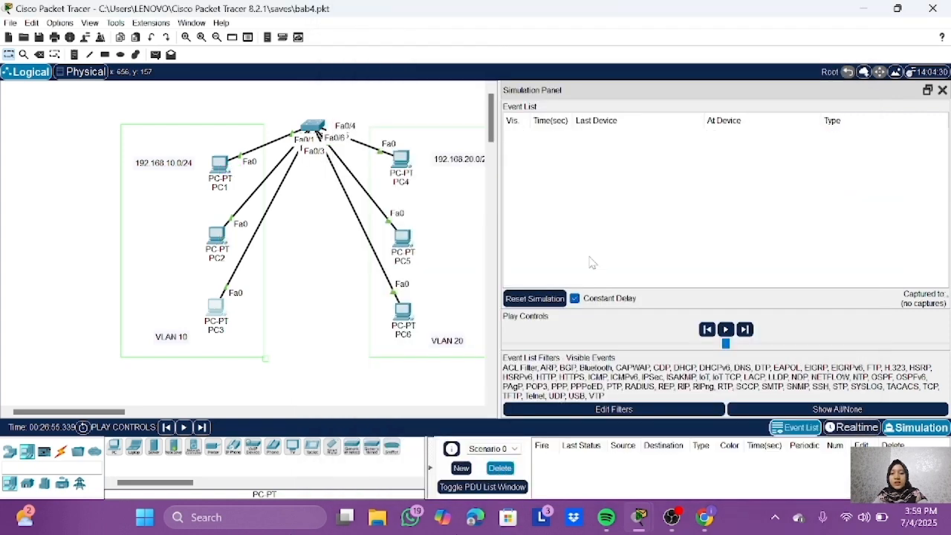
{"action": "left_click", "coordinate": [312, 126]}
{"action": "type", "text": "show mac-add"}
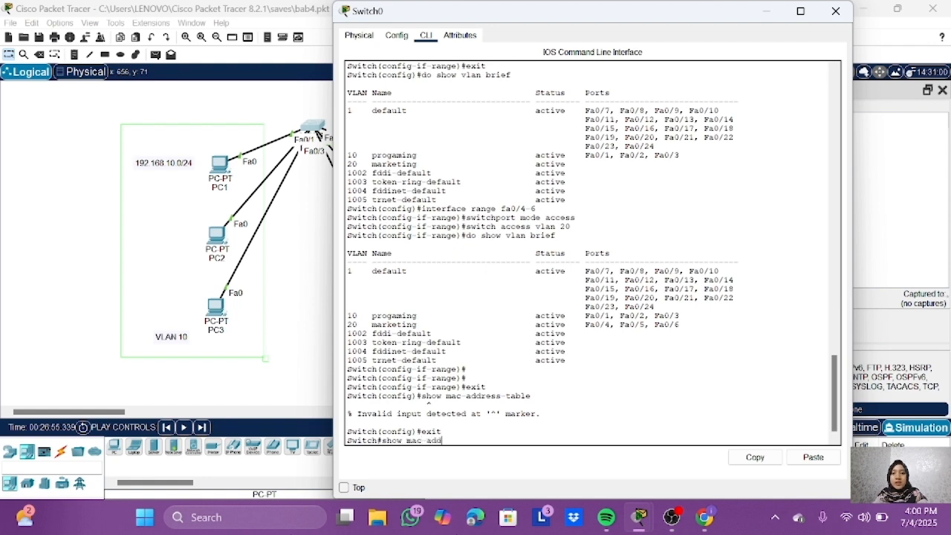
{"action": "type", "text": "ress-table"}
{"action": "key", "text": "Return"}
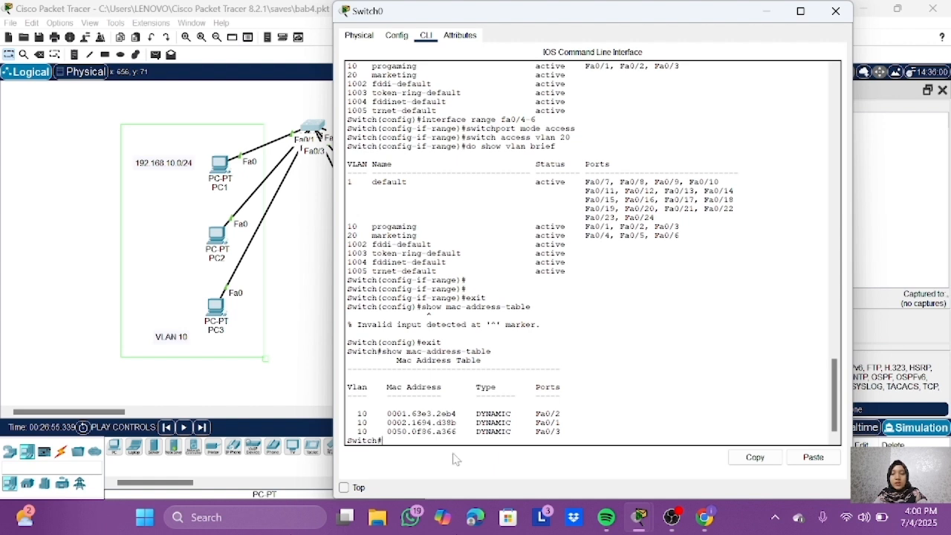
Step: Clear the MAC table of Switch0 with clear mac-address-table and display it again with show mac-address-table
{"action": "type", "text": "ch#clear"}
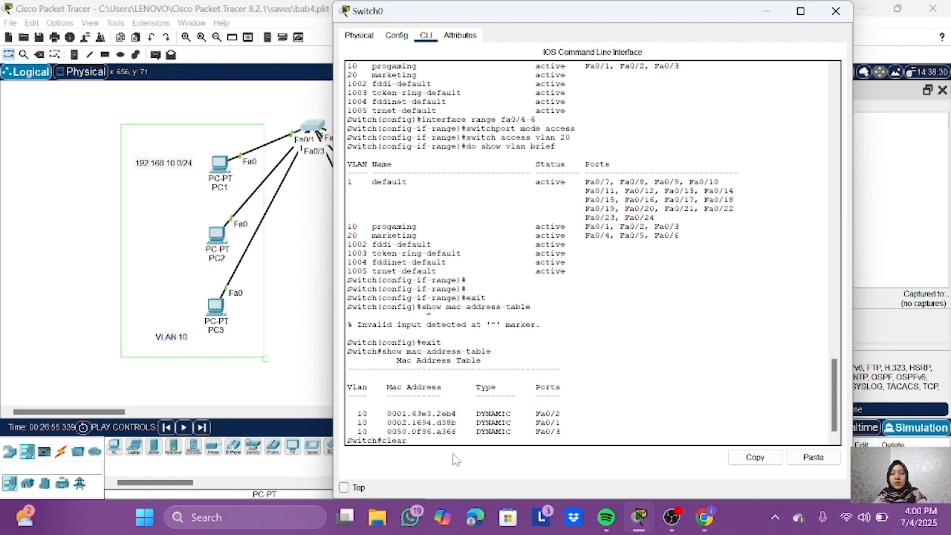
{"action": "type", "text": " mac-ad"}
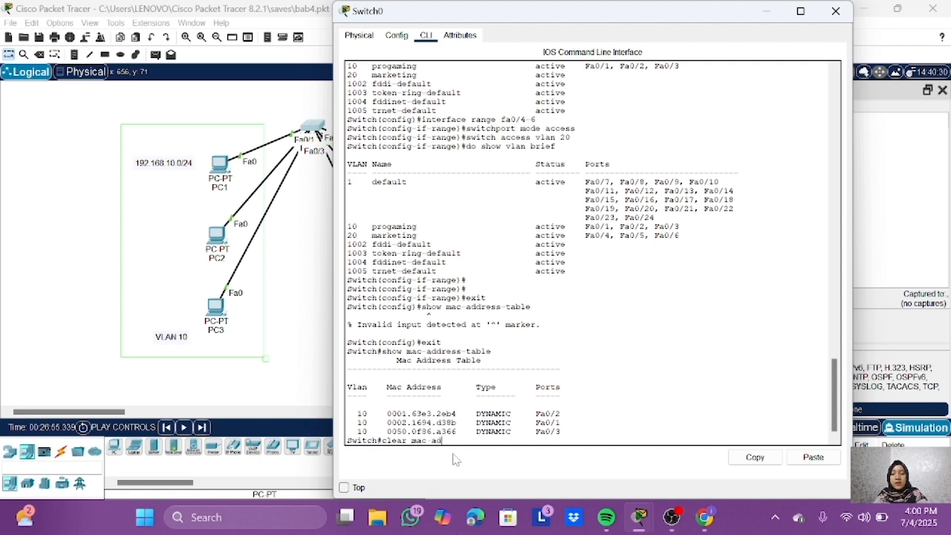
{"action": "type", "text": "dress-table"}
{"action": "key", "text": "Return"}
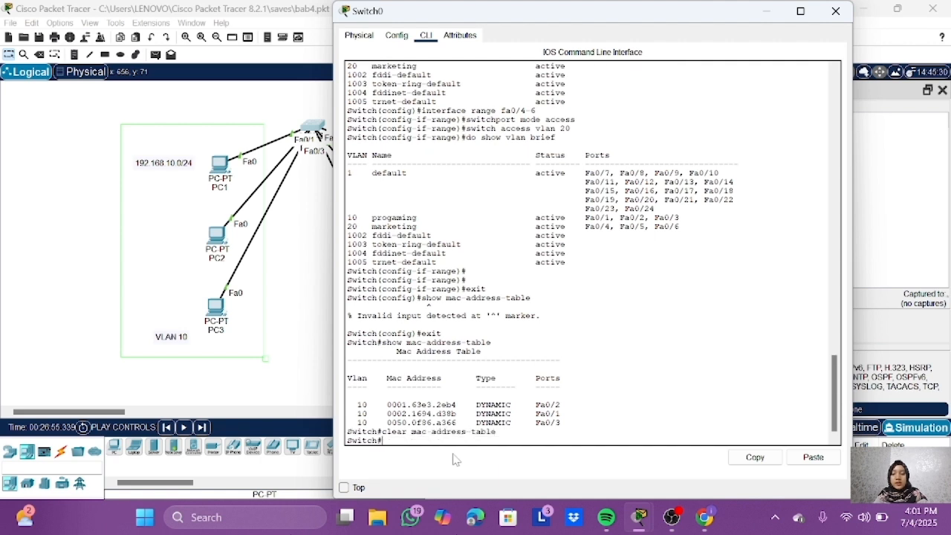
{"action": "key", "text": "Up"}
{"action": "key", "text": "Up"}
{"action": "key", "text": "Return"}
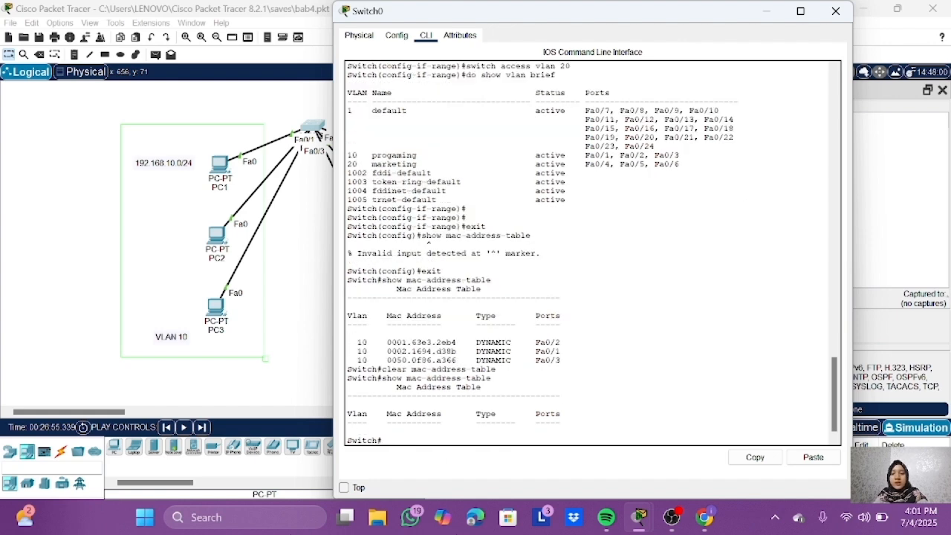
{"action": "left_click", "coordinate": [836, 11]}
Step: Add a simple PDU from PC1 to PC2
{"action": "left_click", "coordinate": [155, 54]}
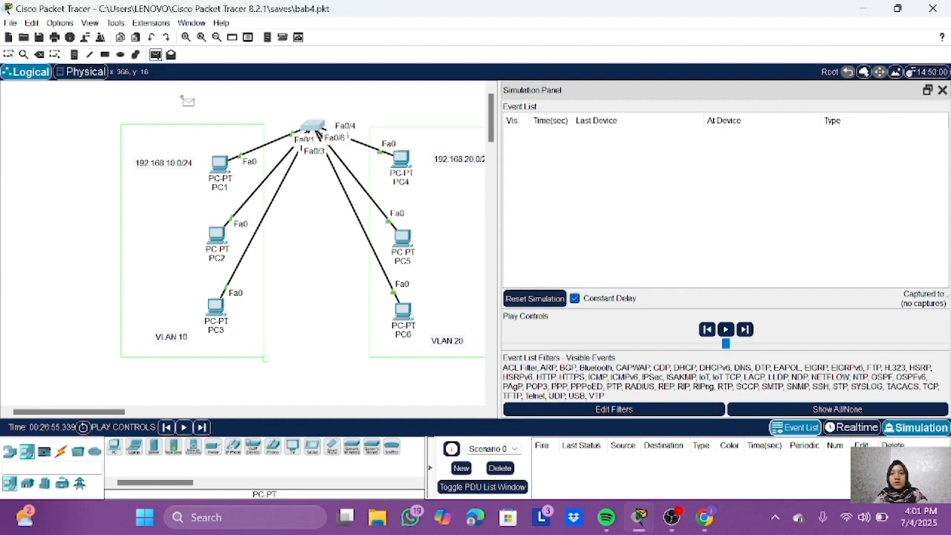
{"action": "left_click", "coordinate": [220, 169]}
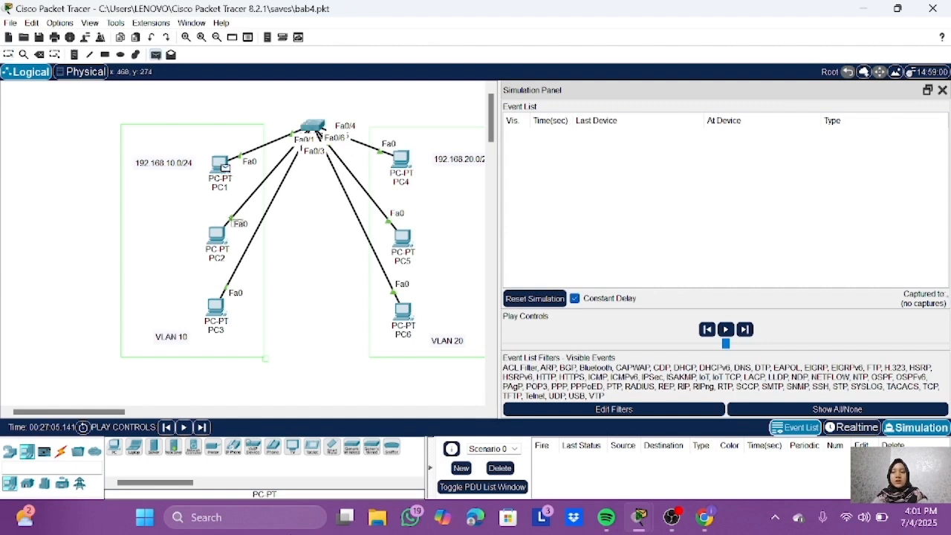
{"action": "left_click", "coordinate": [217, 236]}
Step: Select the ARP event at PC1 and advance the simulation one capture at a time through the ARP exchange with PC2
{"action": "left_click", "coordinate": [836, 148]}
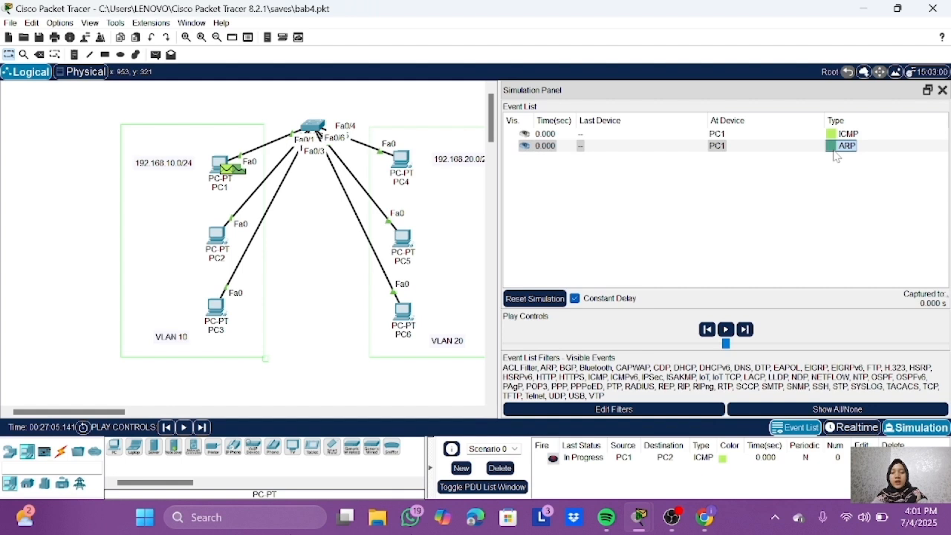
{"action": "left_click", "coordinate": [201, 427]}
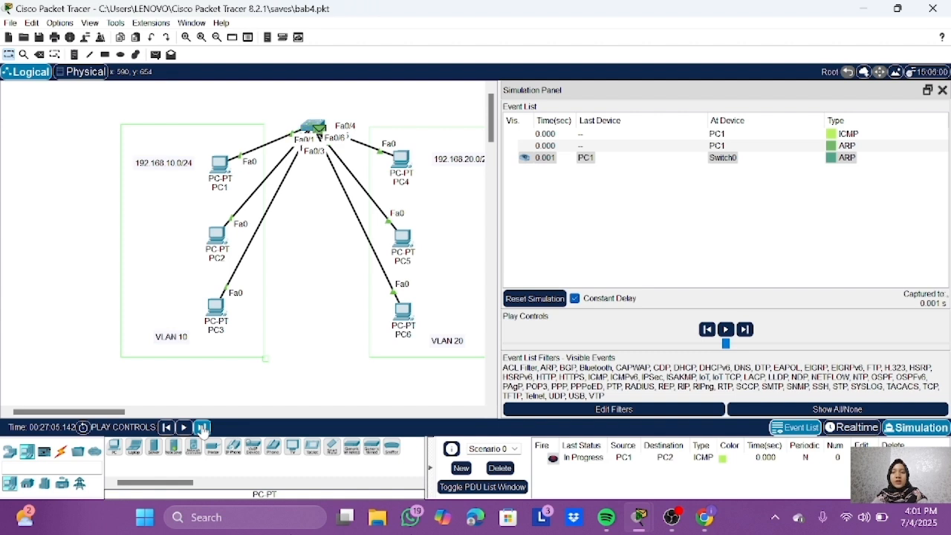
{"action": "left_click", "coordinate": [201, 427]}
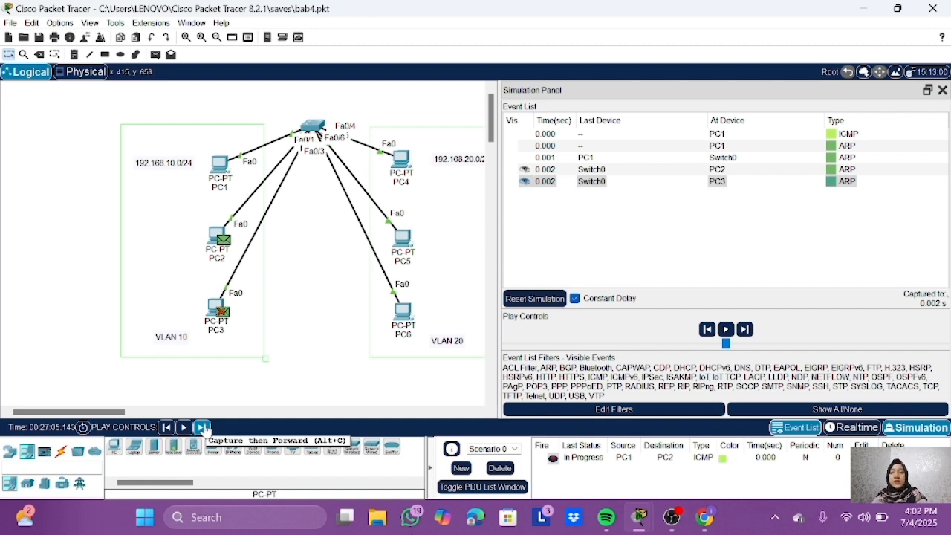
{"action": "left_click", "coordinate": [203, 429]}
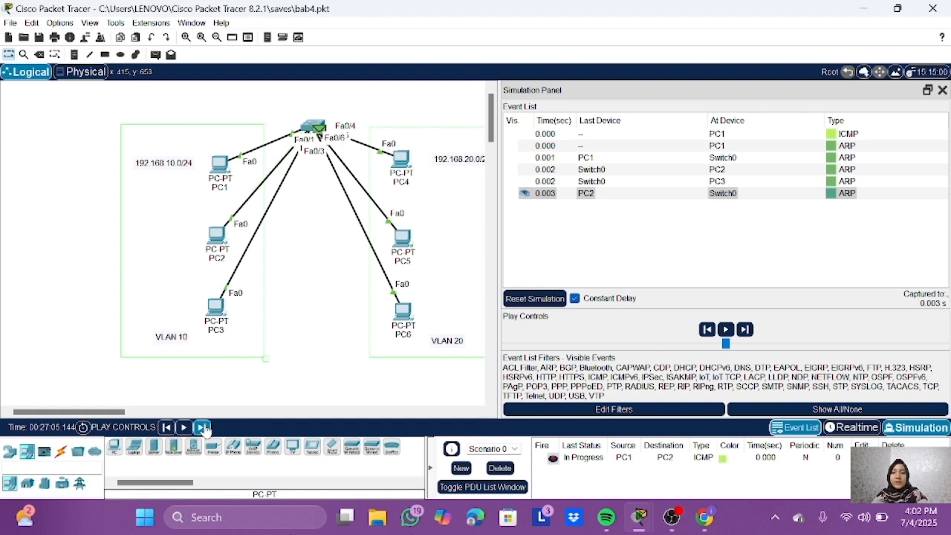
{"action": "left_click", "coordinate": [204, 429]}
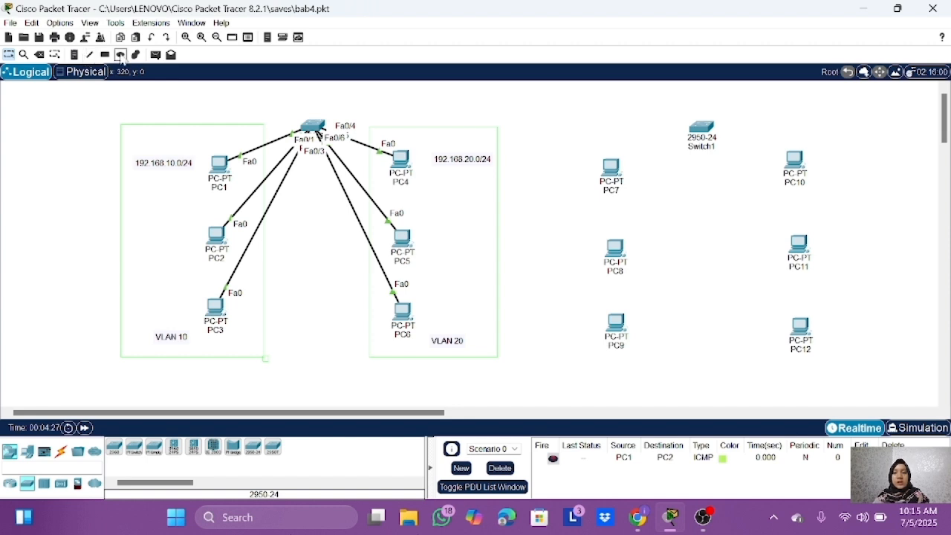
Step: Add the network notes 192.168.10.0/24 above PC7 and 192.168.20.0/24 beside PC10
{"action": "left_click", "coordinate": [74, 54]}
{"action": "left_click", "coordinate": [569, 149]}
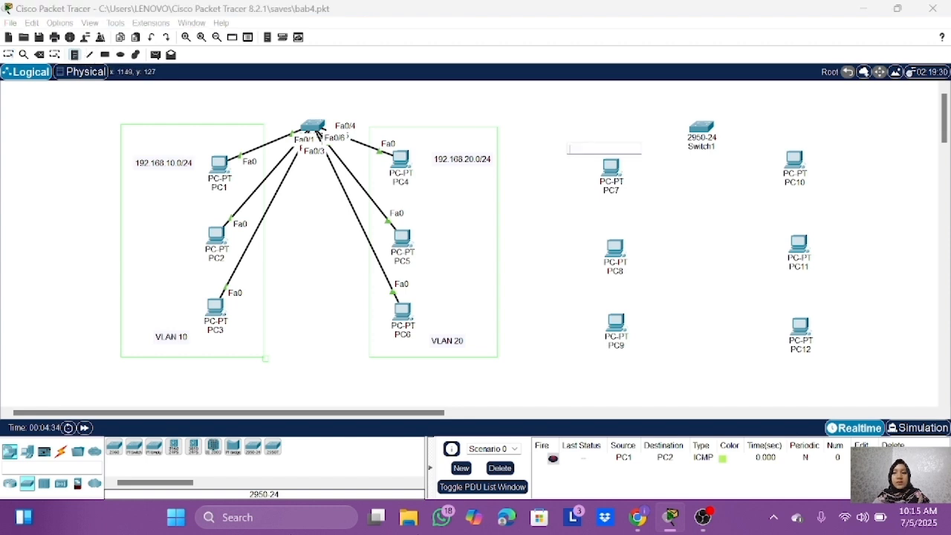
{"action": "type", "text": "192.168.1"}
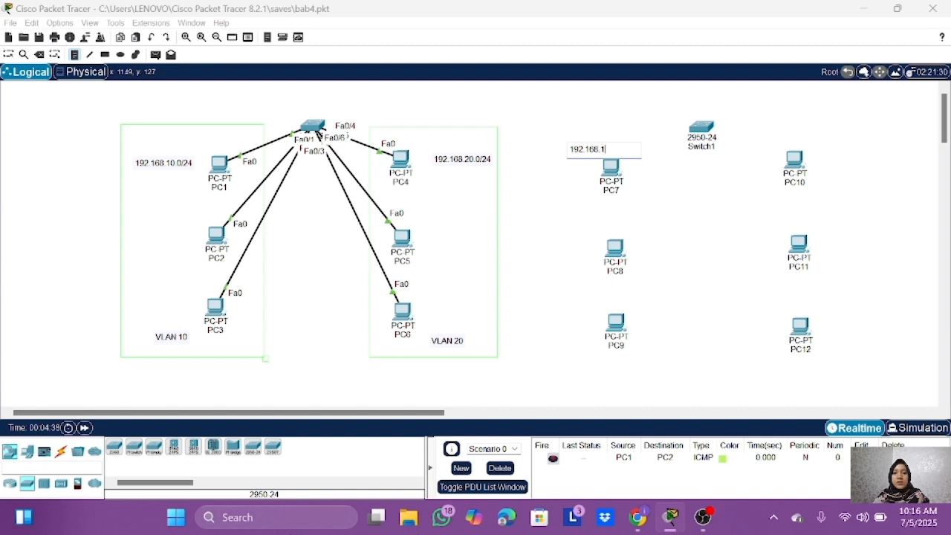
{"action": "type", "text": "0.0/24"}
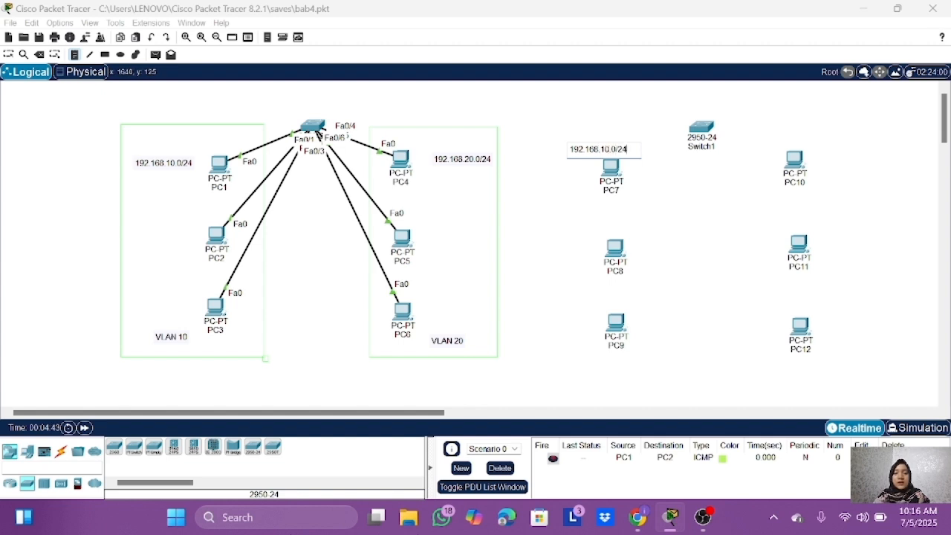
{"action": "left_click", "coordinate": [802, 143]}
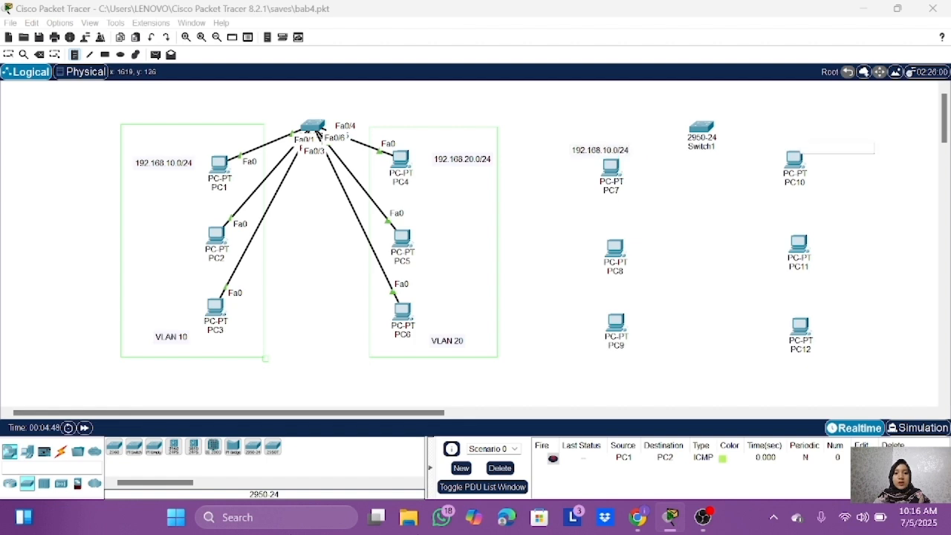
{"action": "type", "text": "192.168.20.0/24"}
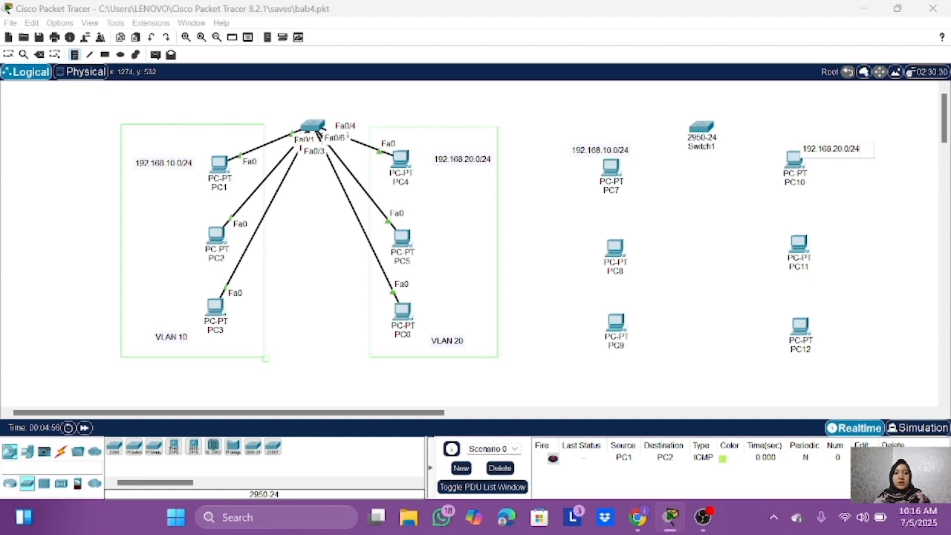
Step: Label the second network's PC groups with the notes VLAN 10 beside PC9 and VLAN 20 beside PC12
{"action": "left_click", "coordinate": [629, 343]}
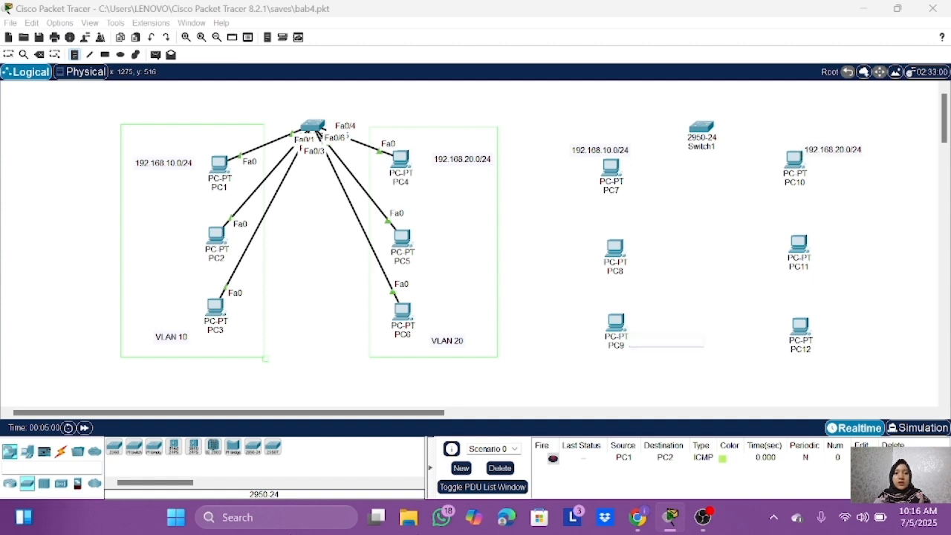
{"action": "type", "text": "VLAN 10"}
{"action": "left_click", "coordinate": [817, 343]}
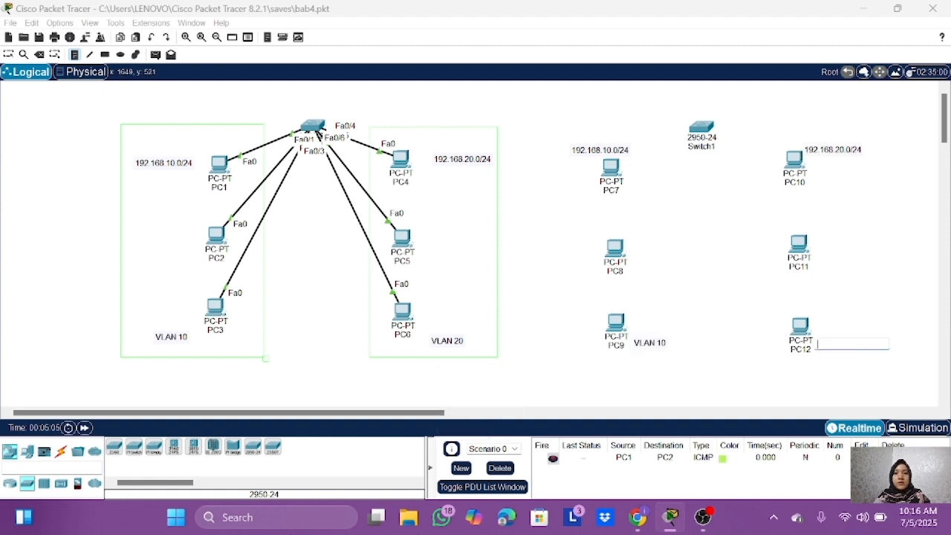
{"action": "type", "text": "VLAN 20"}
Step: Connect Switch1 to PC7, PC8 and PC9 using the automatically chosen connection type
{"action": "left_click", "coordinate": [61, 451]}
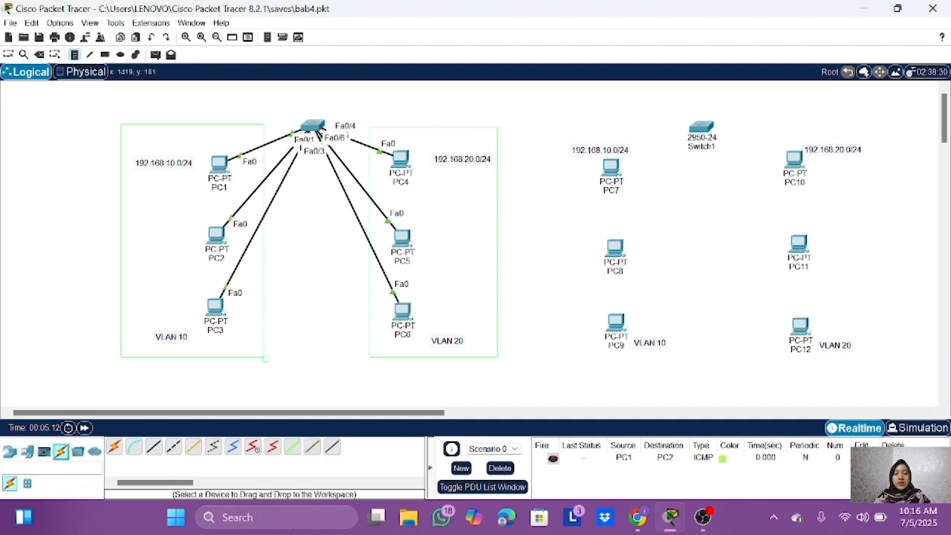
{"action": "left_click", "coordinate": [114, 446]}
{"action": "left_click", "coordinate": [701, 127]}
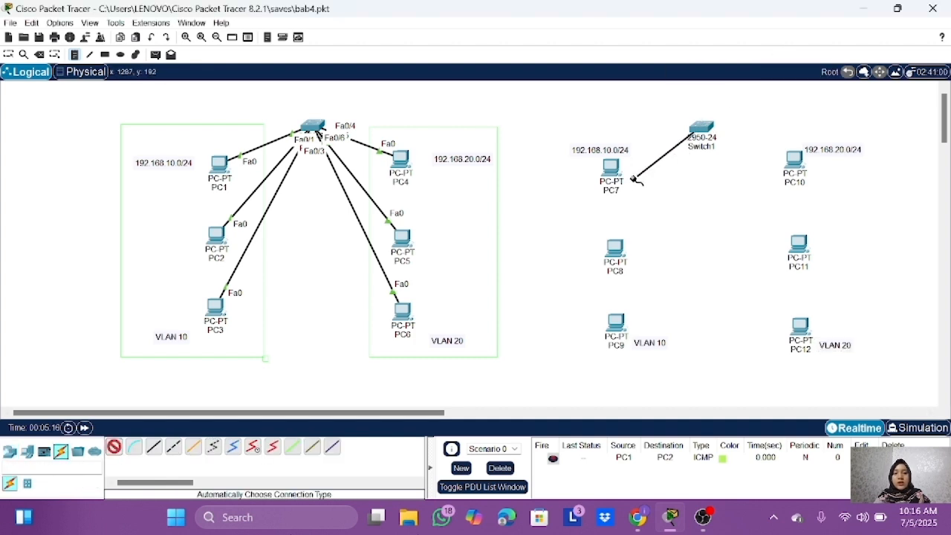
{"action": "left_click", "coordinate": [610, 167]}
{"action": "left_click", "coordinate": [615, 250]}
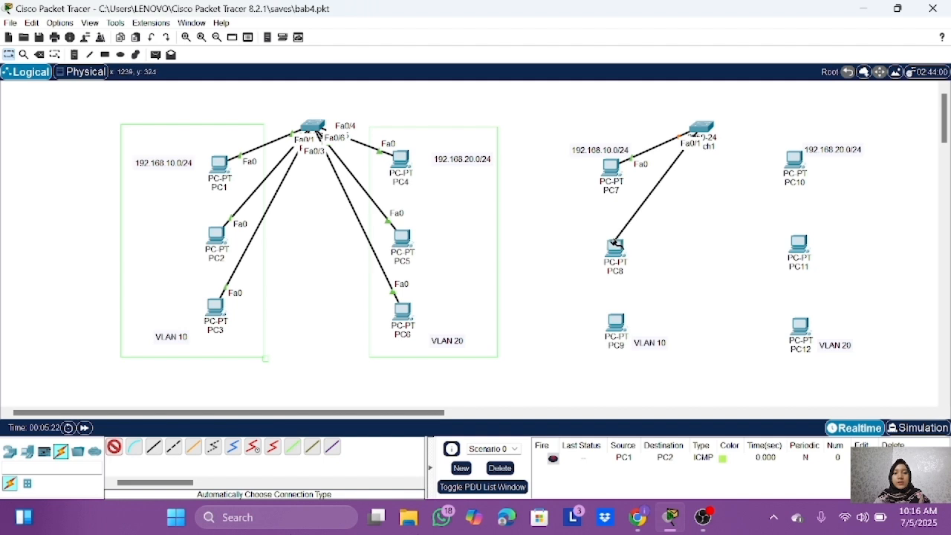
{"action": "left_click", "coordinate": [696, 132]}
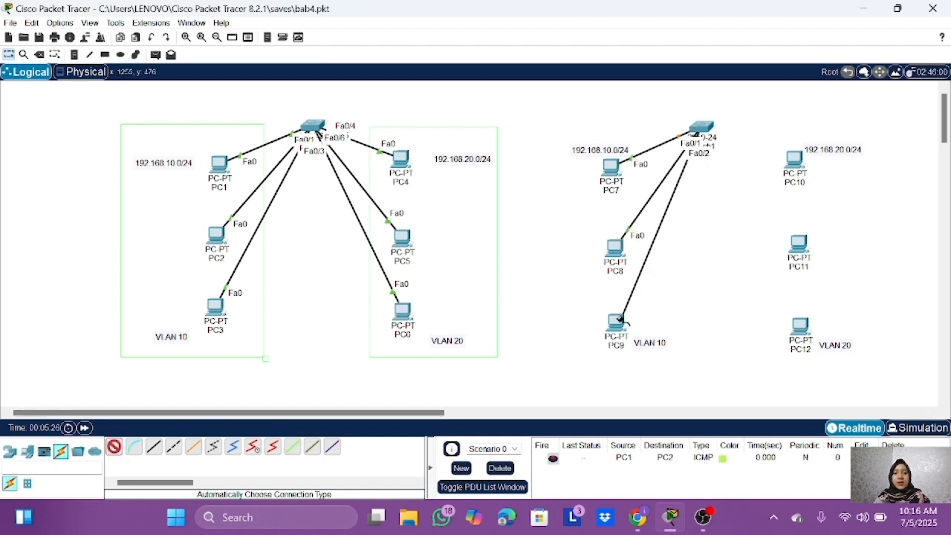
{"action": "left_click", "coordinate": [615, 322]}
Step: Connect Switch1 to PC10, PC11 and PC12 using the automatically chosen connection type
{"action": "left_click", "coordinate": [116, 447]}
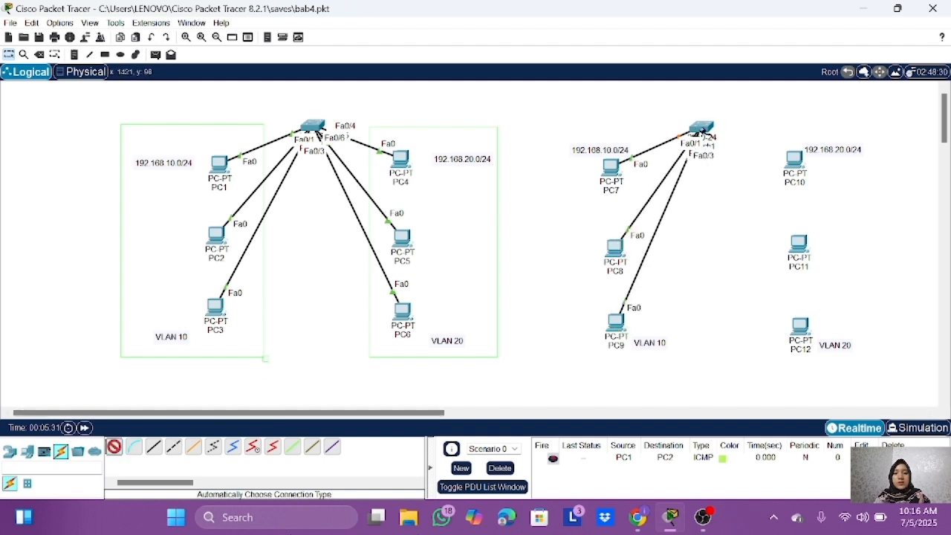
{"action": "left_click", "coordinate": [701, 127]}
{"action": "left_click", "coordinate": [793, 159]}
{"action": "left_click", "coordinate": [115, 447]}
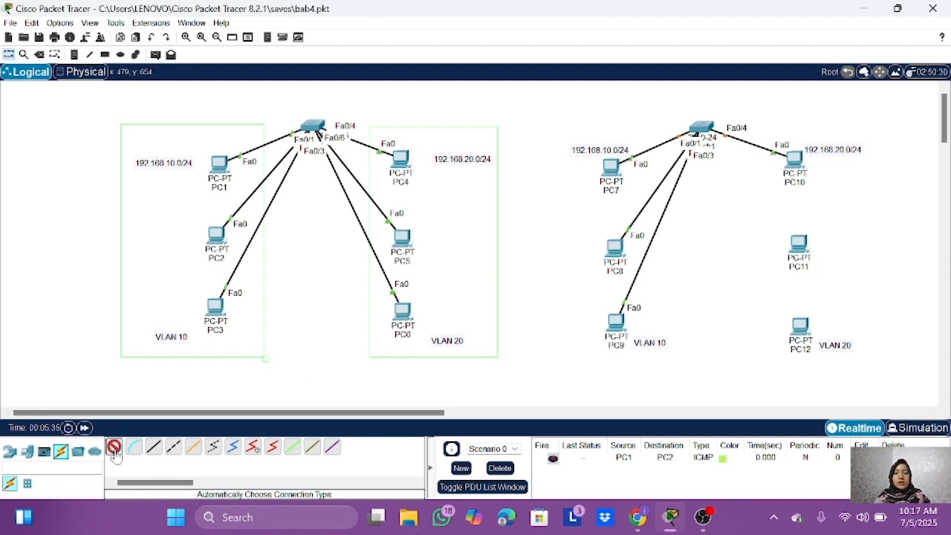
{"action": "left_click", "coordinate": [704, 130]}
{"action": "left_click", "coordinate": [799, 244]}
{"action": "left_click", "coordinate": [115, 448]}
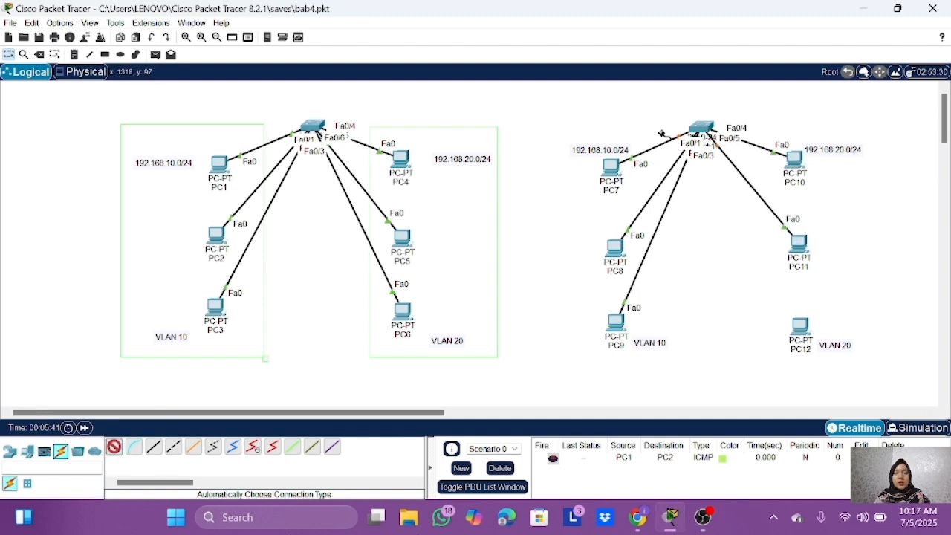
{"action": "left_click", "coordinate": [702, 131]}
{"action": "left_click", "coordinate": [800, 325]}
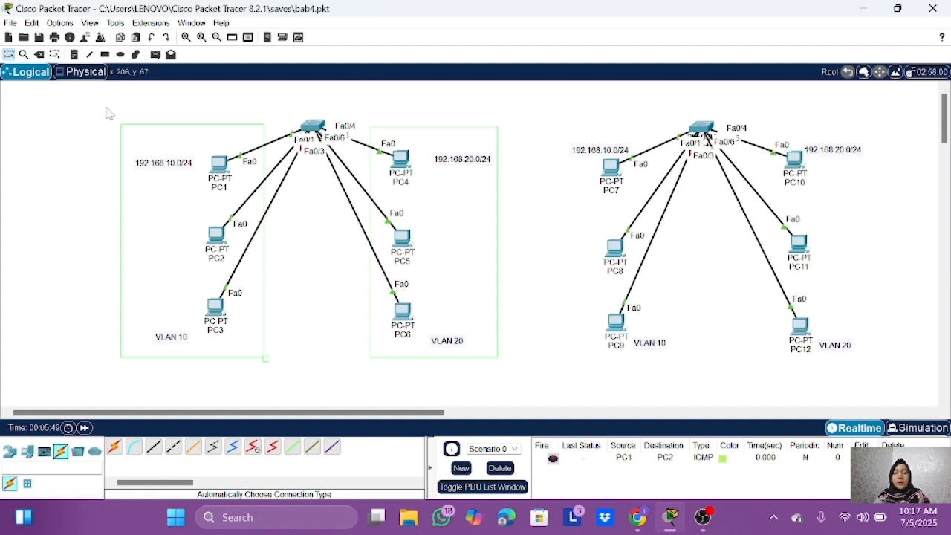
Step: Set the outline and fill colors to green and draw unfilled rectangles around the PC7–PC9 and PC10–PC12 groups
{"action": "left_click", "coordinate": [58, 55]}
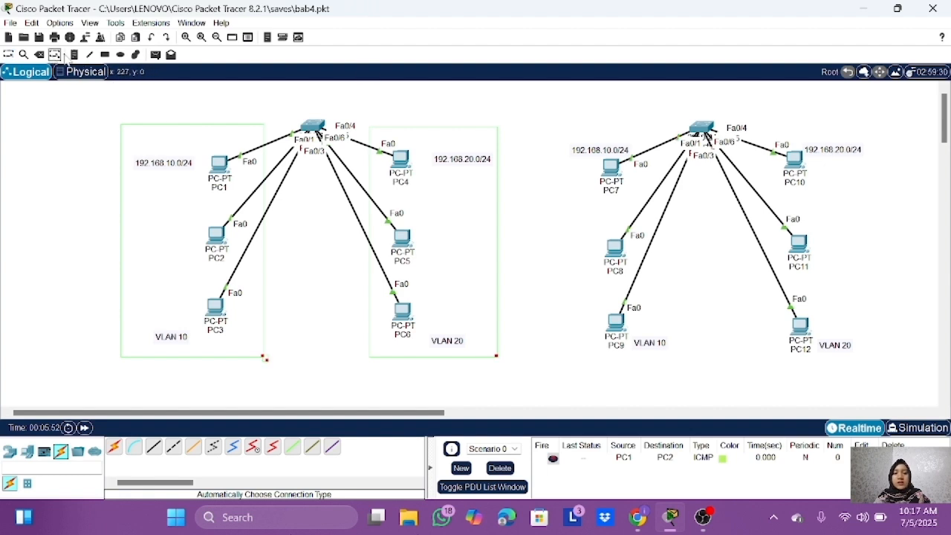
{"action": "left_click", "coordinate": [105, 55]}
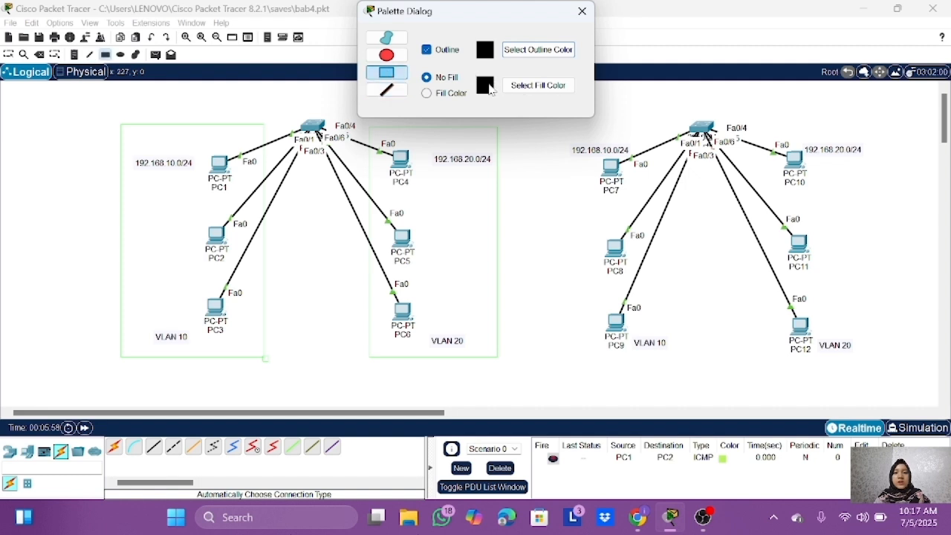
{"action": "left_click", "coordinate": [515, 49]}
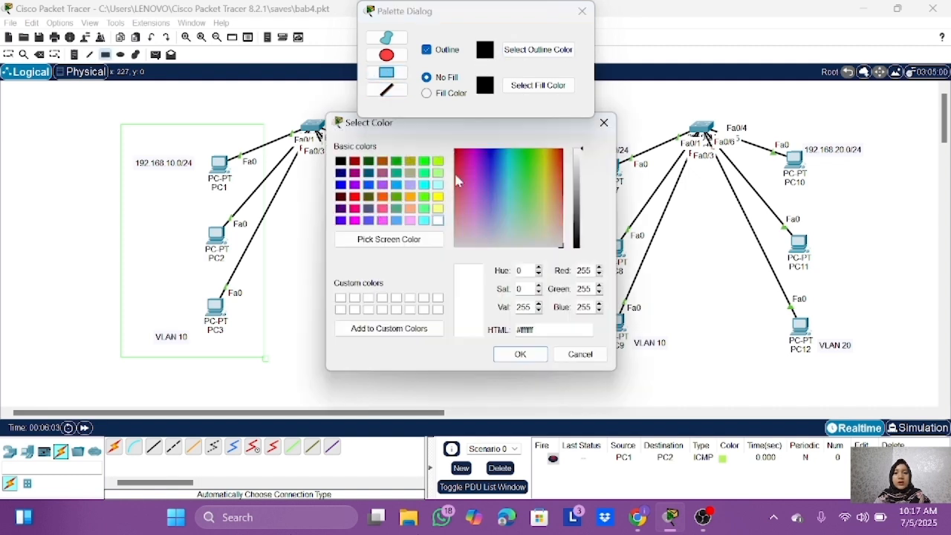
{"action": "left_click", "coordinate": [424, 163]}
{"action": "left_click", "coordinate": [518, 354]}
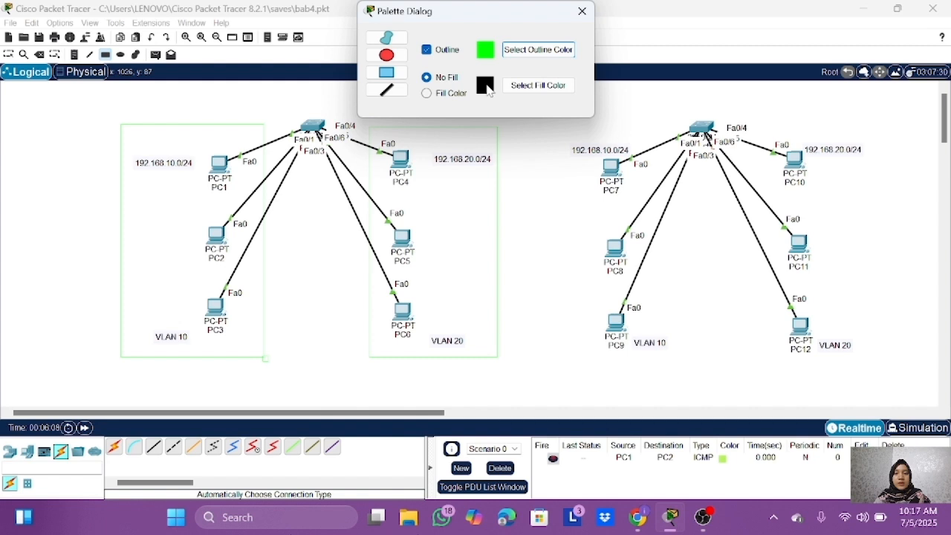
{"action": "left_click", "coordinate": [538, 85]}
{"action": "left_click", "coordinate": [520, 354]}
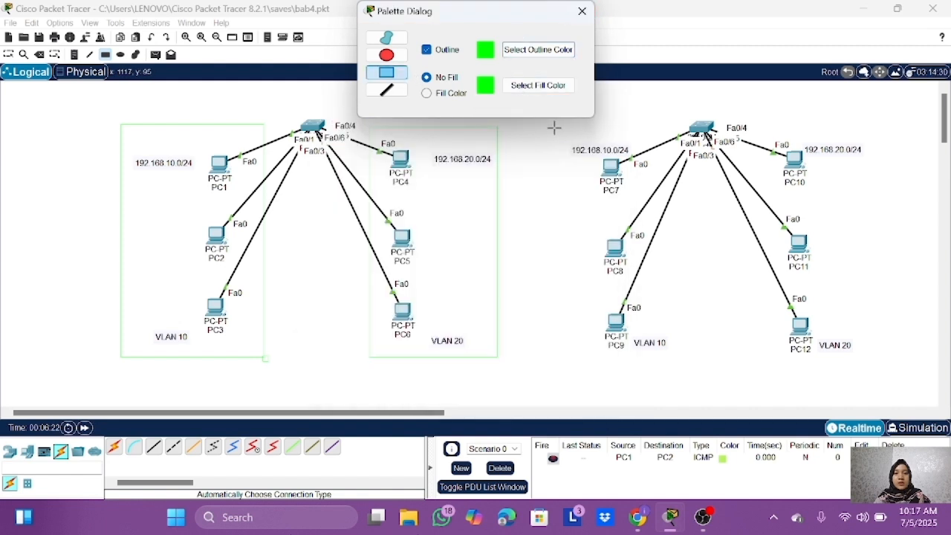
{"action": "left_click_drag", "start_coordinate": [559, 128], "coordinate": [679, 355]}
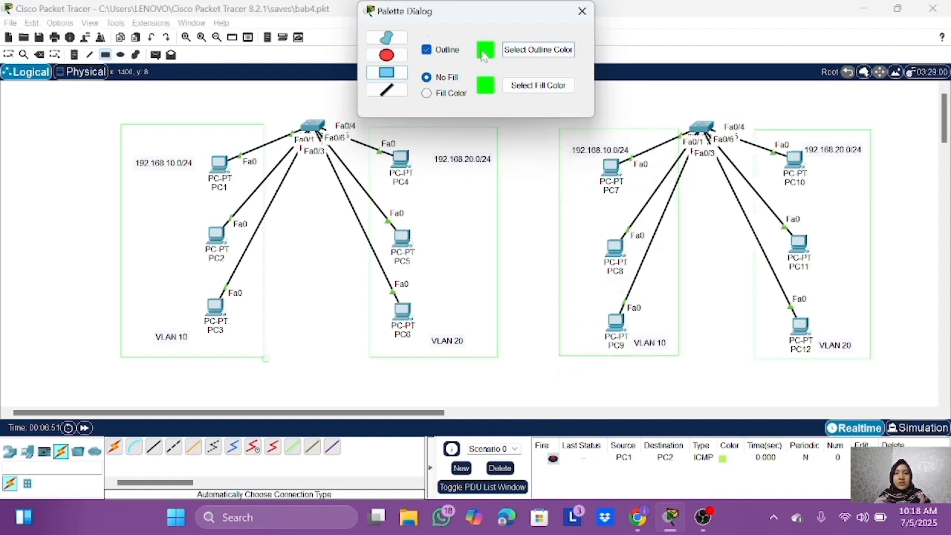
Step: Set the outline and fill colors to black and draw an unfilled rectangle around each complete switch network
{"action": "left_click", "coordinate": [531, 49]}
{"action": "left_click", "coordinate": [340, 160]}
{"action": "left_click", "coordinate": [511, 356]}
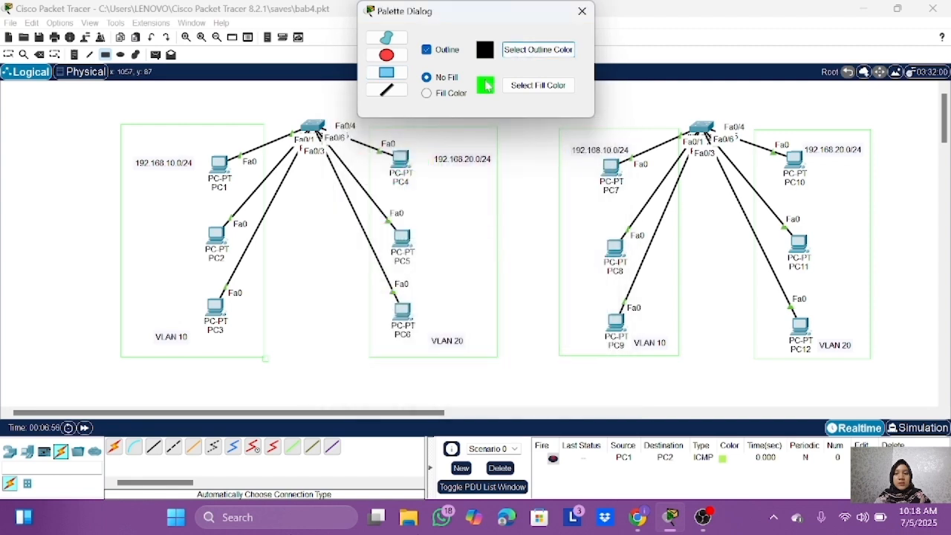
{"action": "left_click", "coordinate": [525, 93]}
{"action": "left_click", "coordinate": [341, 162]}
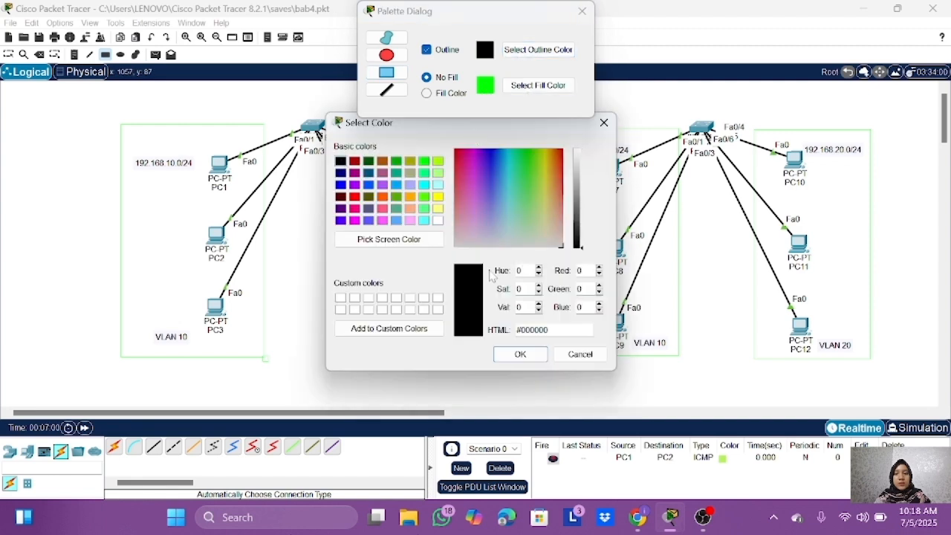
{"action": "left_click", "coordinate": [514, 354]}
{"action": "left_click_drag", "start_coordinate": [104, 110], "coordinate": [512, 371]}
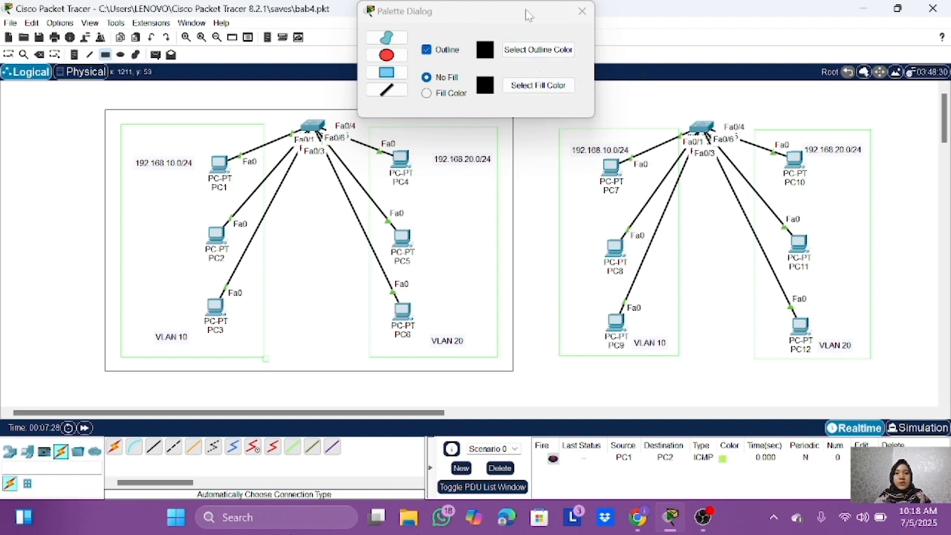
{"action": "left_click_drag", "start_coordinate": [528, 11], "coordinate": [330, 24]}
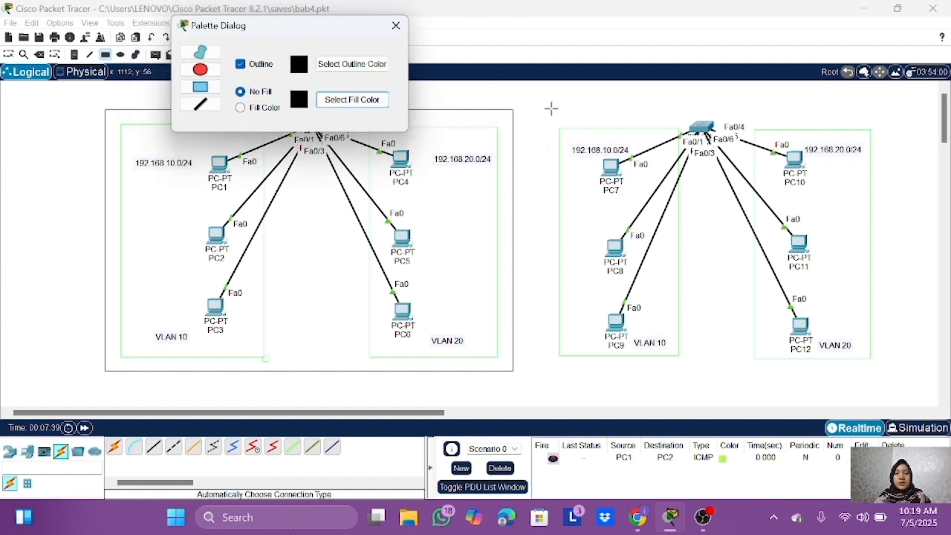
{"action": "left_click_drag", "start_coordinate": [551, 108], "coordinate": [877, 373]}
{"action": "key", "text": "Escape"}
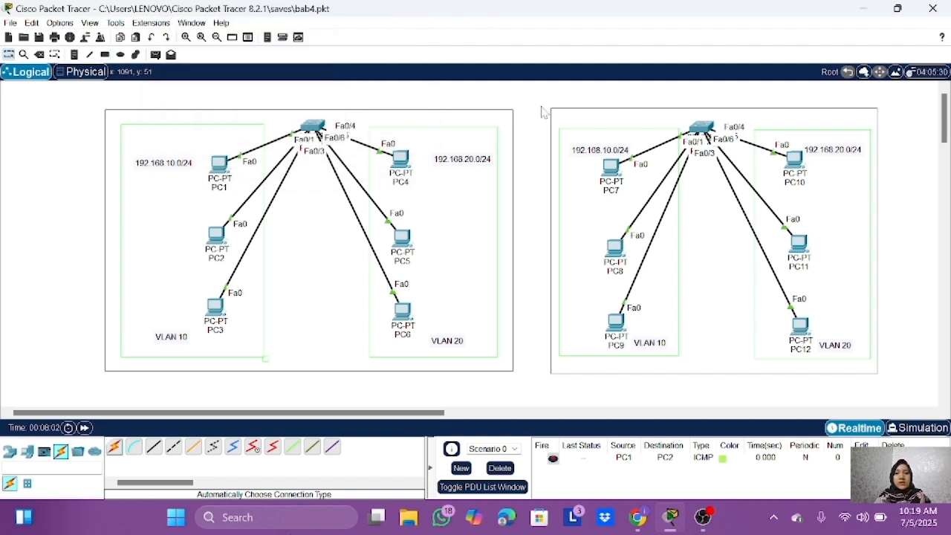
Step: Assign PC7 the static IPv4 address 192.168.10.5 with subnet mask 255.255.255.0
{"action": "left_click", "coordinate": [608, 171]}
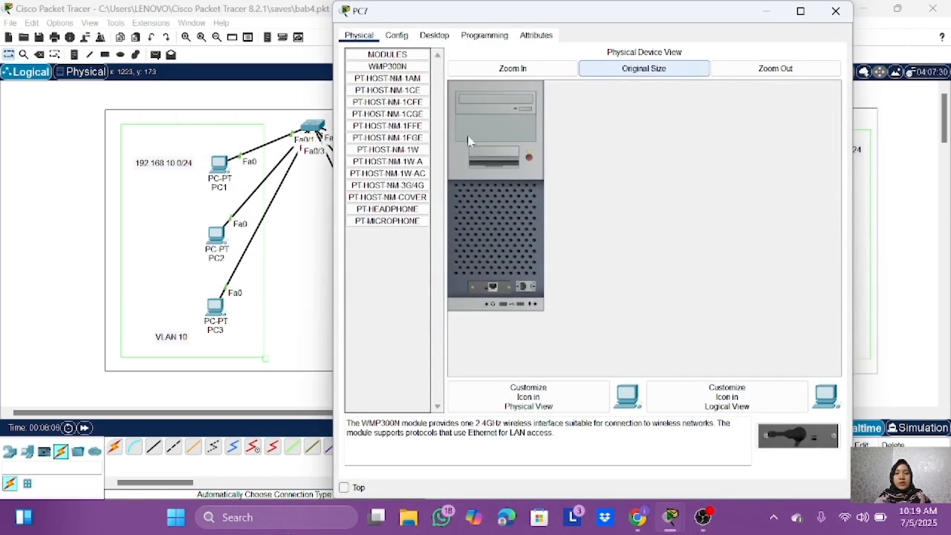
{"action": "left_click", "coordinate": [445, 39]}
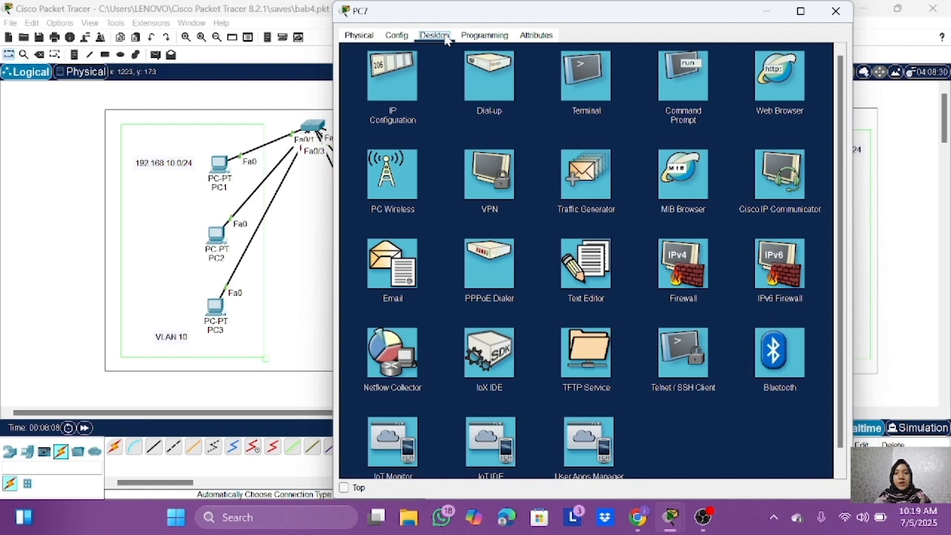
{"action": "left_click", "coordinate": [384, 87]}
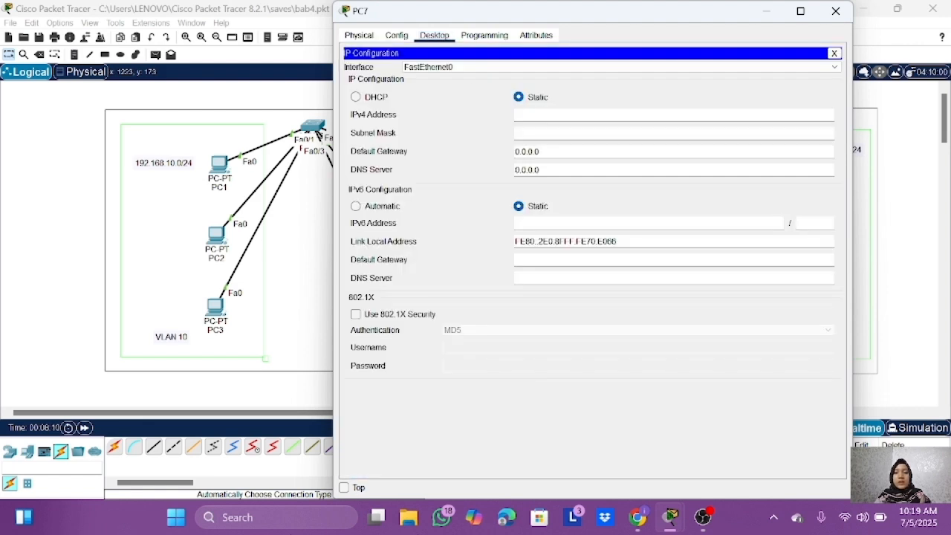
{"action": "type", "text": "192.168.10.5"}
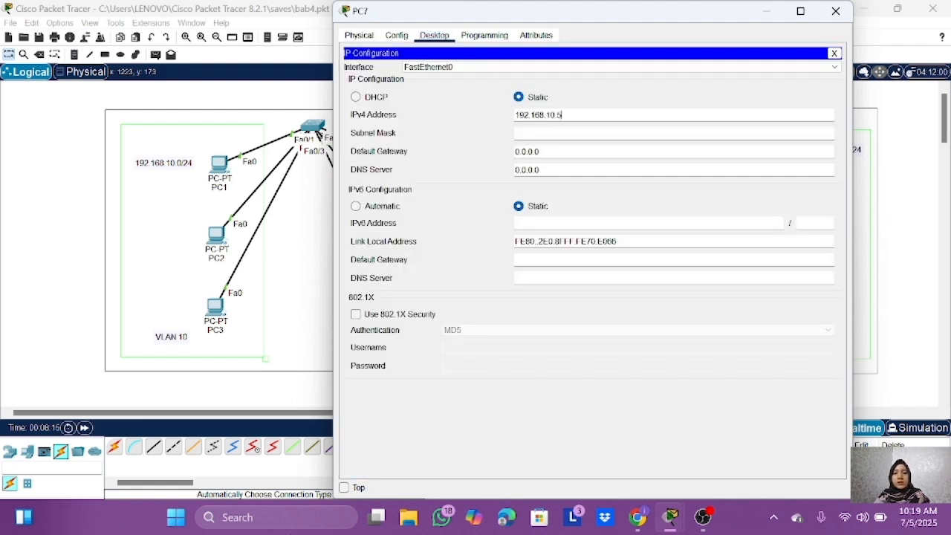
{"action": "key", "text": "Tab"}
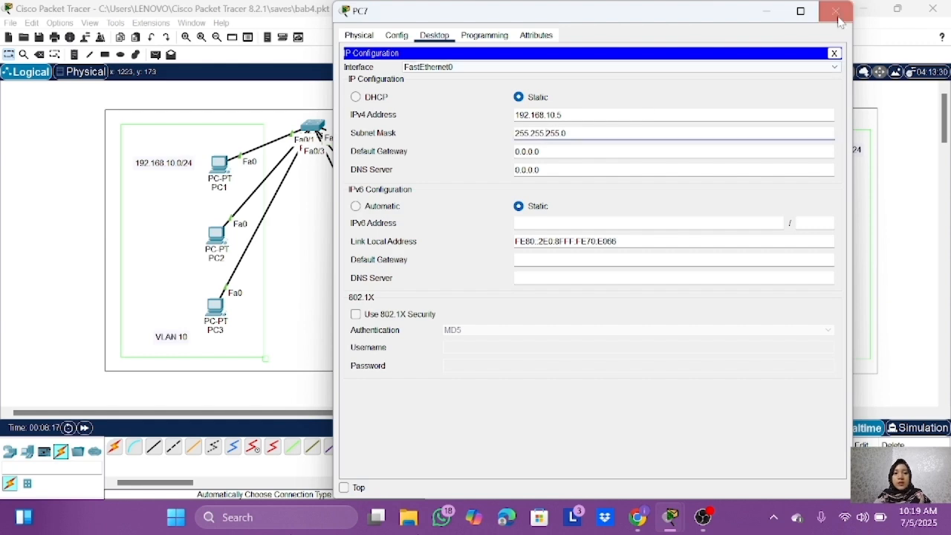
{"action": "left_click", "coordinate": [837, 15]}
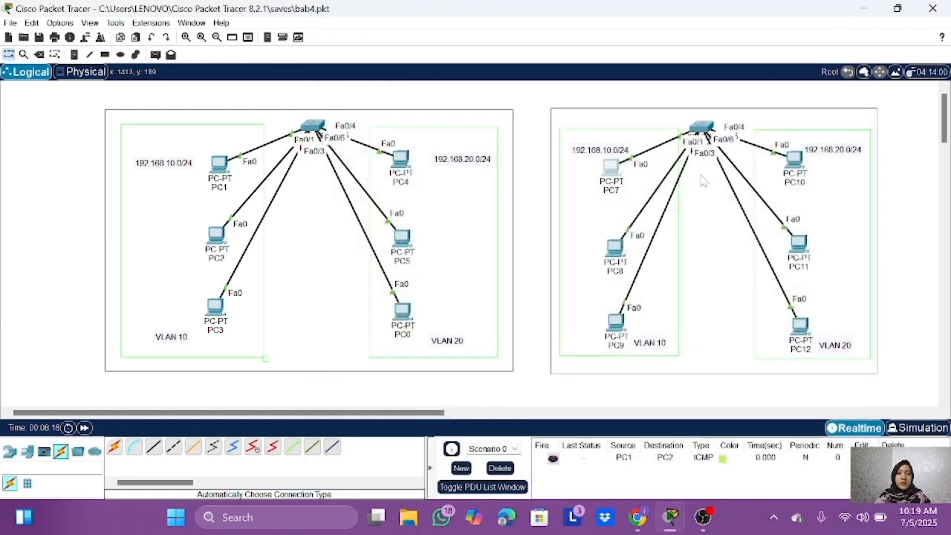
Step: Assign PC8 the static IPv4 address 192.168.10.6 with subnet mask 255.255.255.0
{"action": "left_click", "coordinate": [613, 257]}
{"action": "left_click", "coordinate": [434, 127]}
{"action": "left_click", "coordinate": [394, 171]}
{"action": "type", "text": "1"}
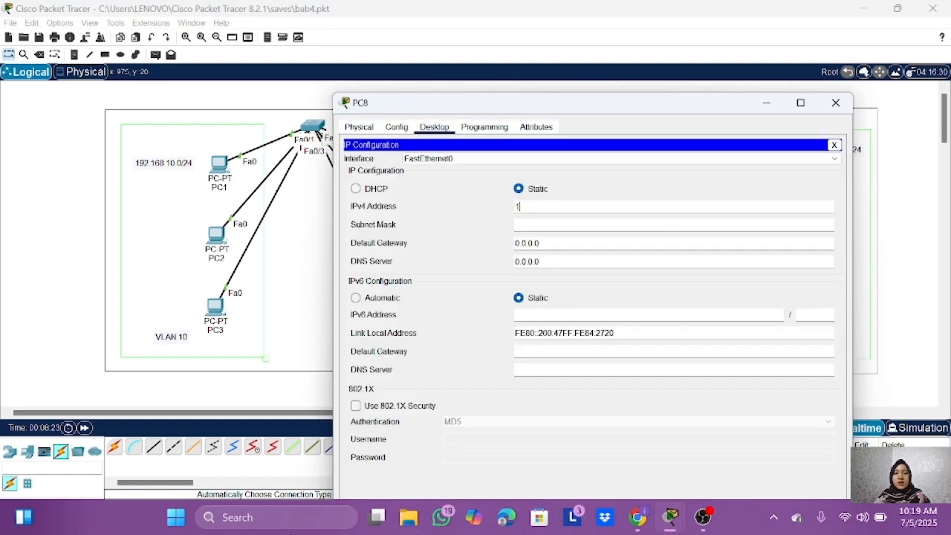
{"action": "type", "text": "921."}
{"action": "key", "text": "BackSpace"}
{"action": "key", "text": "BackSpace"}
{"action": "key", "text": "BackSpace"}
{"action": "key", "text": "BackSpace"}
{"action": "key", "text": "BackSpace"}
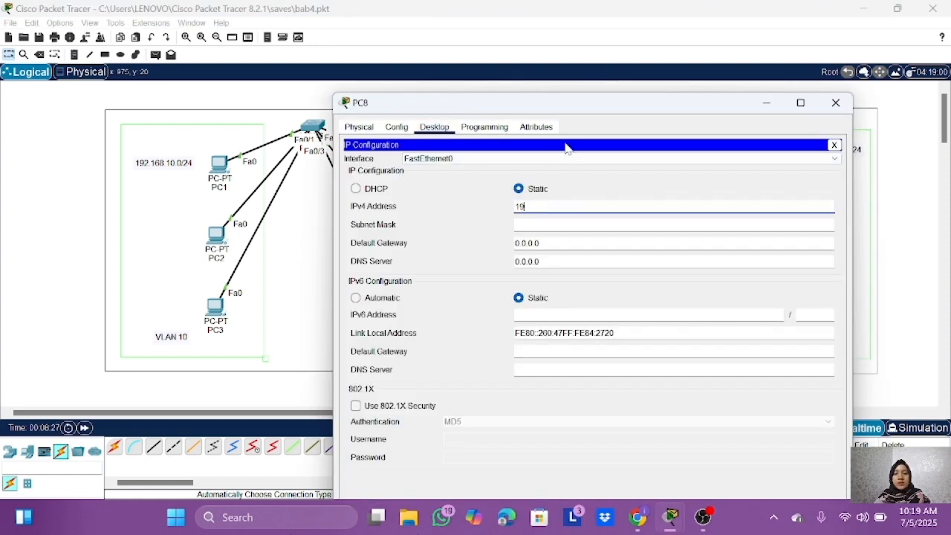
{"action": "type", "text": "192.168.10.6"}
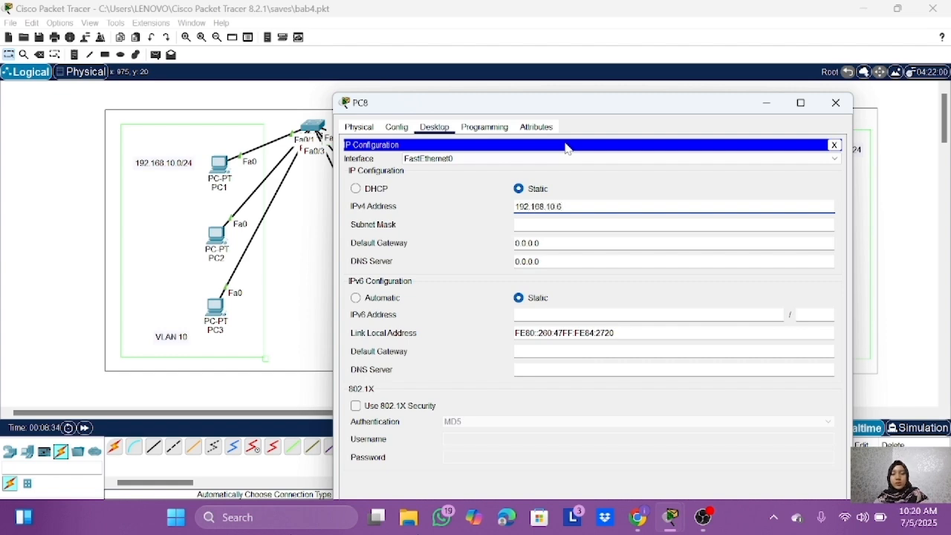
{"action": "key", "text": "Tab"}
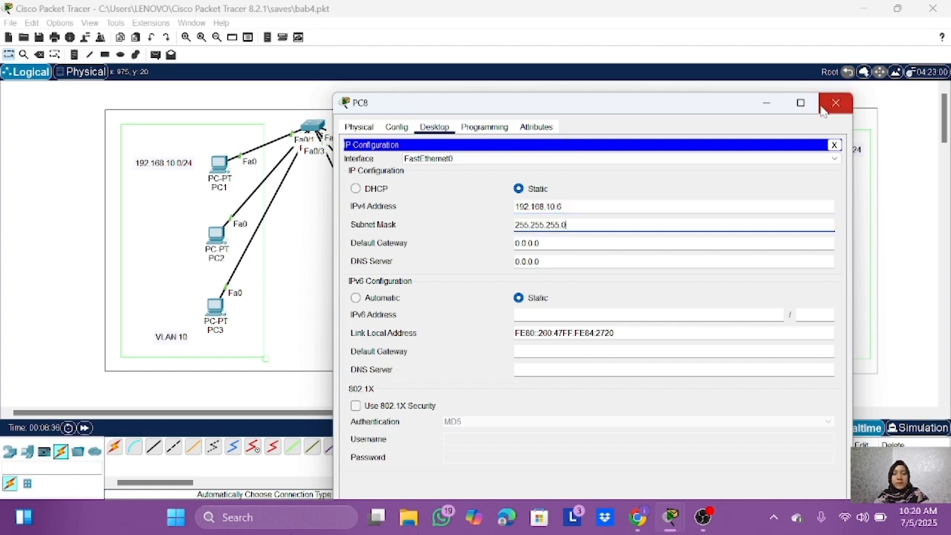
{"action": "left_click", "coordinate": [835, 102]}
Step: Assign PC9 the static IPv4 address 192.168.10.7 with subnet mask 255.255.255.0
{"action": "type", "text": "192.168.10.7"}
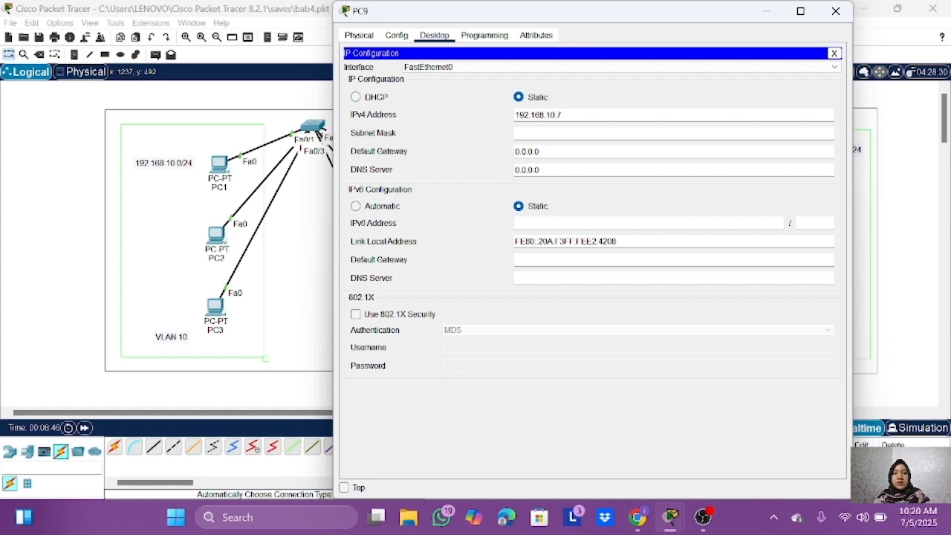
{"action": "left_click", "coordinate": [538, 134]}
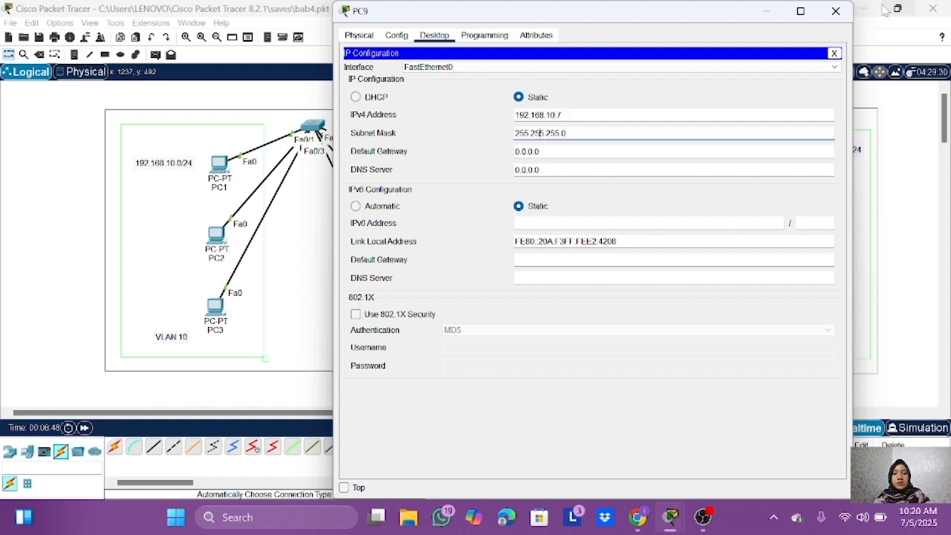
{"action": "left_click", "coordinate": [835, 11]}
Step: Assign PC10 the static IPv4 address 192.168.20.5 and fill in its default subnet mask
{"action": "left_click", "coordinate": [788, 160]}
{"action": "left_click", "coordinate": [435, 36]}
{"action": "left_click", "coordinate": [409, 85]}
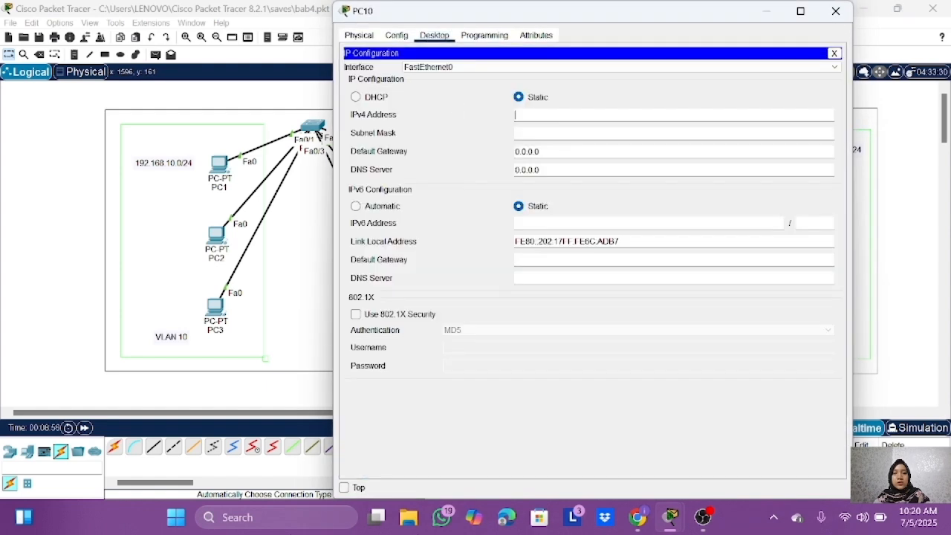
{"action": "type", "text": "192.168.20.5"}
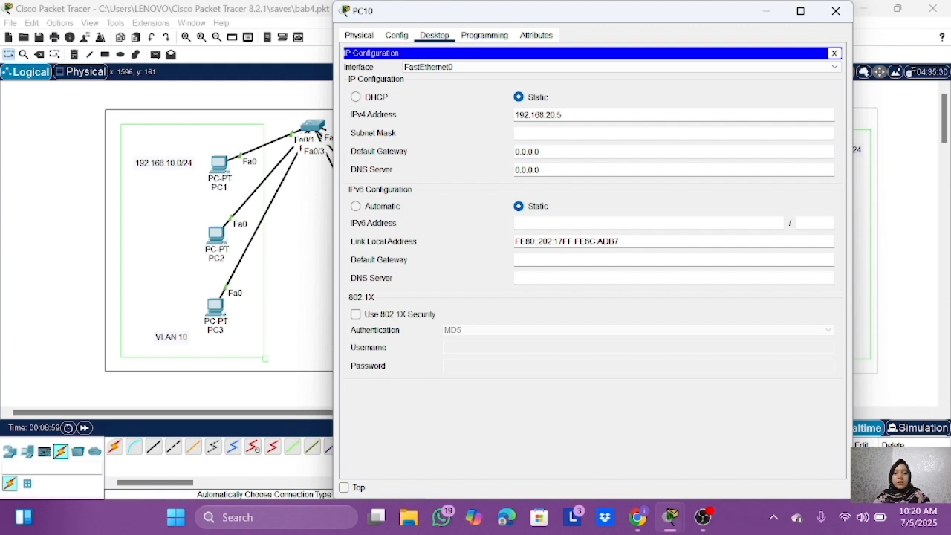
{"action": "key", "text": "Tab"}
{"action": "left_click", "coordinate": [835, 11]}
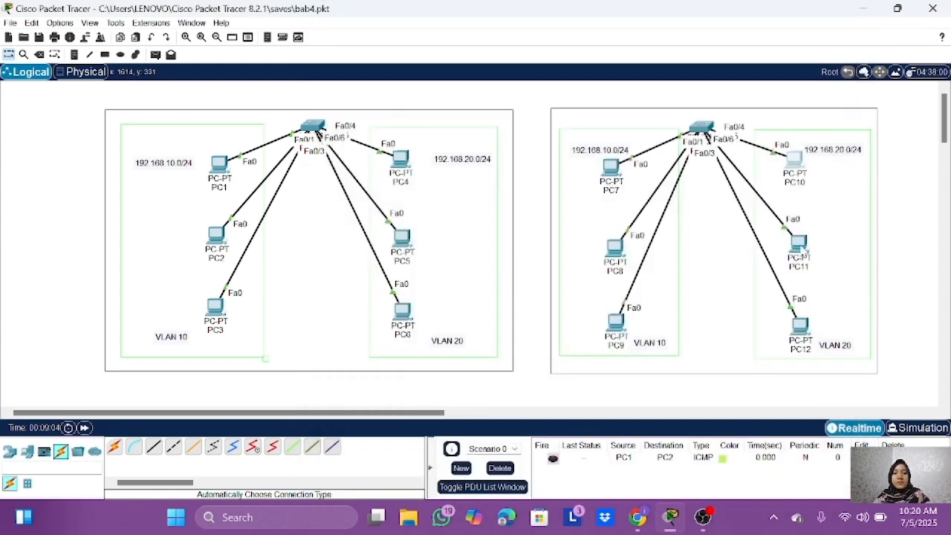
Step: Assign PC11 the static IPv4 address 192.168.20.6 with subnet mask 255.255.255.0
{"action": "left_click", "coordinate": [800, 246]}
{"action": "left_click", "coordinate": [435, 35]}
{"action": "left_click", "coordinate": [379, 90]}
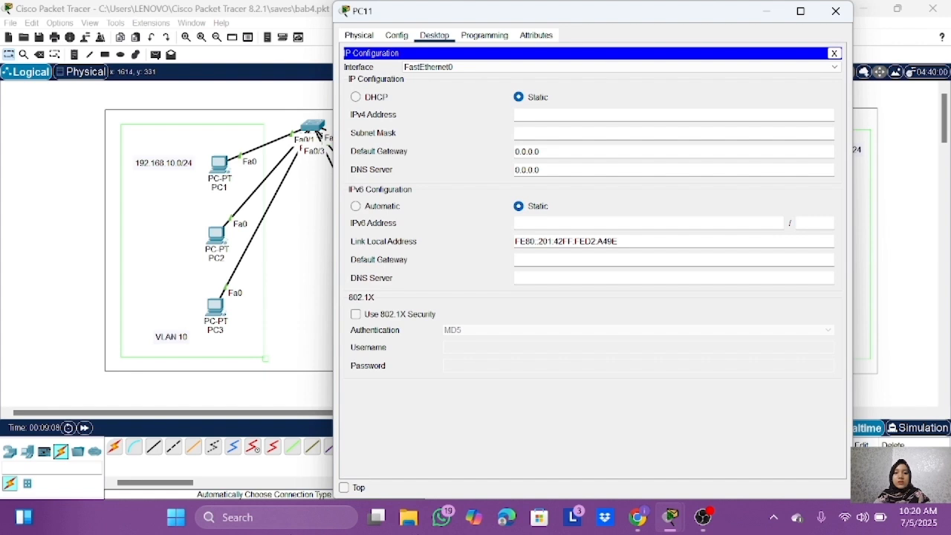
{"action": "type", "text": "192.168.20"}
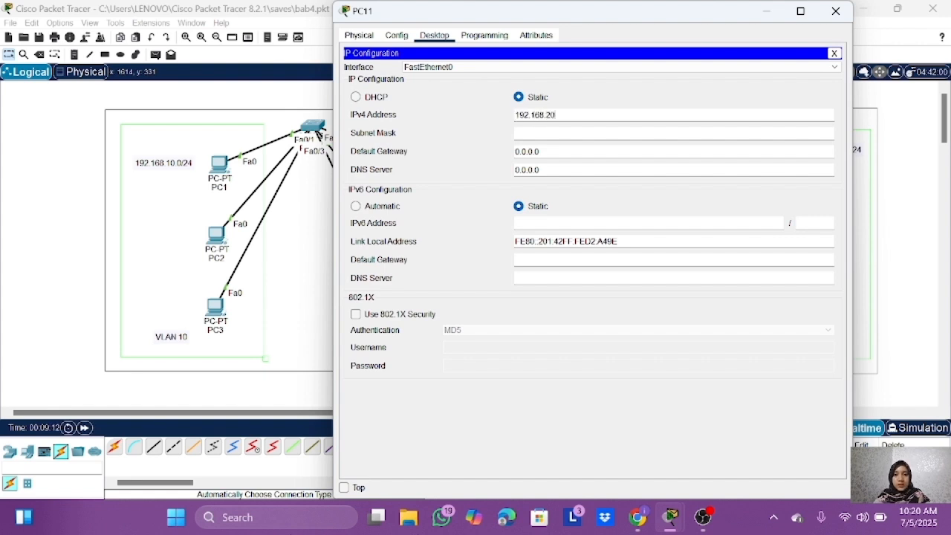
{"action": "type", "text": ".6"}
{"action": "key", "text": "Tab"}
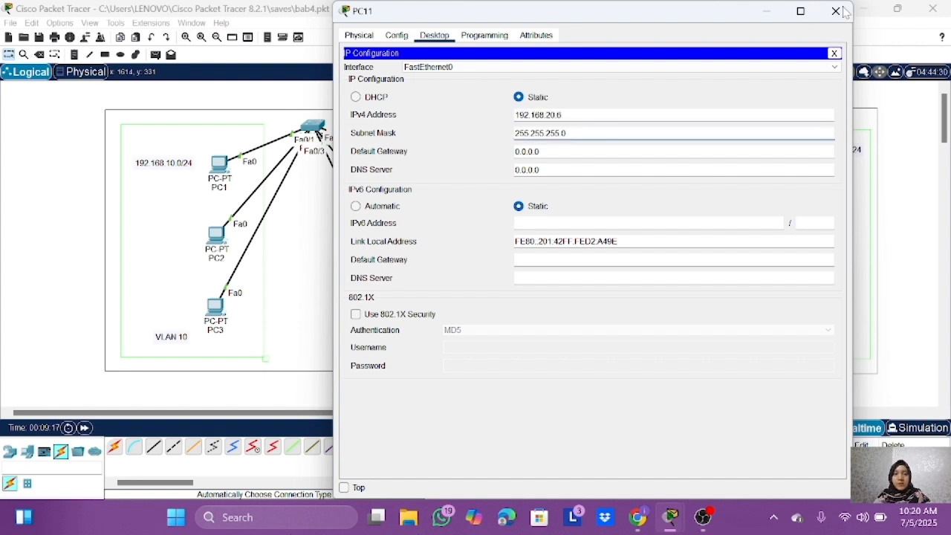
{"action": "left_click", "coordinate": [836, 11]}
Step: Assign PC12 the static IPv4 address 192.168.20.7 with subnet mask 255.255.255.0
{"action": "left_click", "coordinate": [801, 323]}
{"action": "left_click", "coordinate": [434, 35]}
{"action": "left_click", "coordinate": [379, 91]}
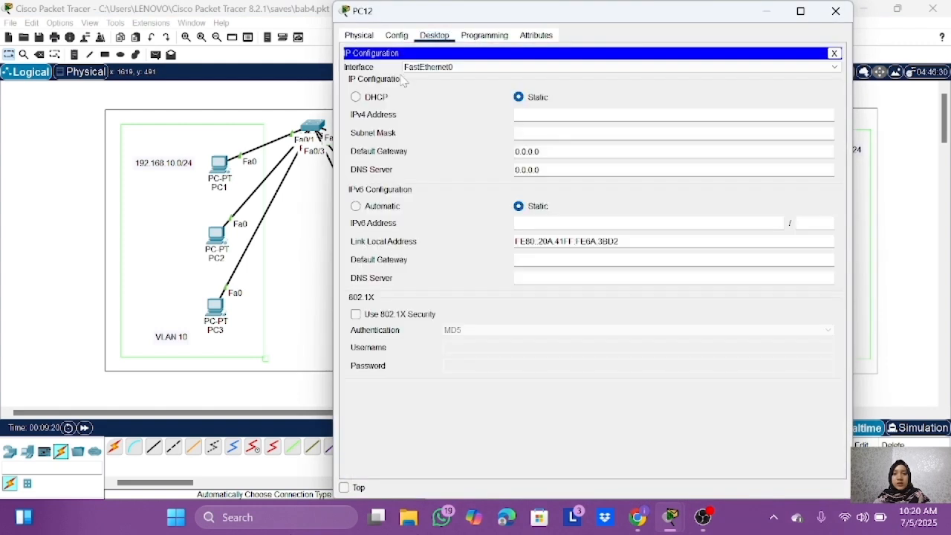
{"action": "type", "text": "192.168.20.7"}
{"action": "key", "text": "Tab"}
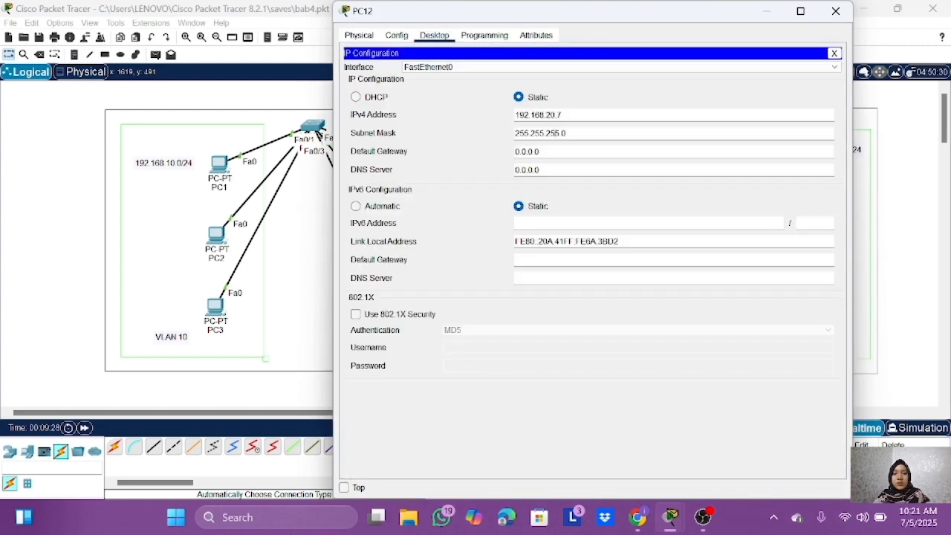
Step: Close PC12's settings, open Switch1's command line and enter global configuration mode with enable and conf t
{"action": "left_click", "coordinate": [840, 11]}
{"action": "left_click", "coordinate": [699, 132]}
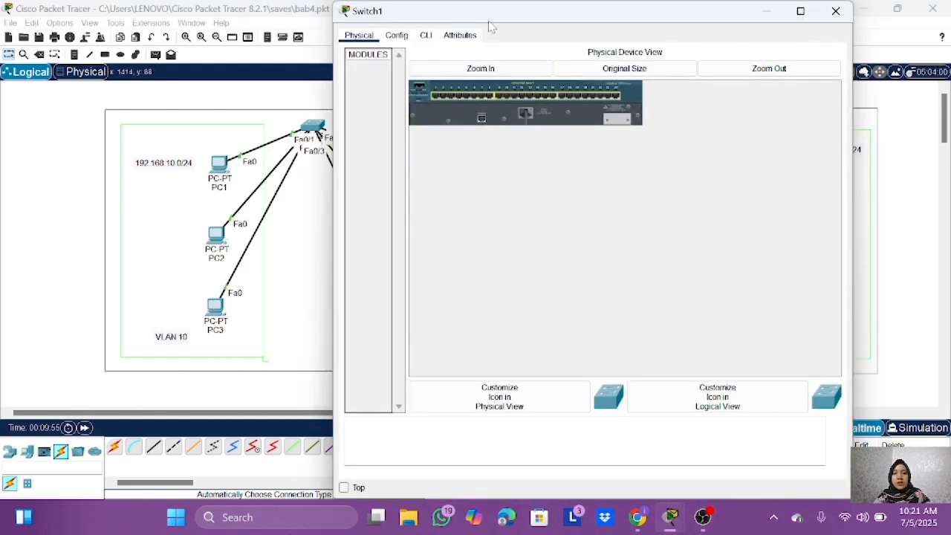
{"action": "left_click", "coordinate": [425, 37]}
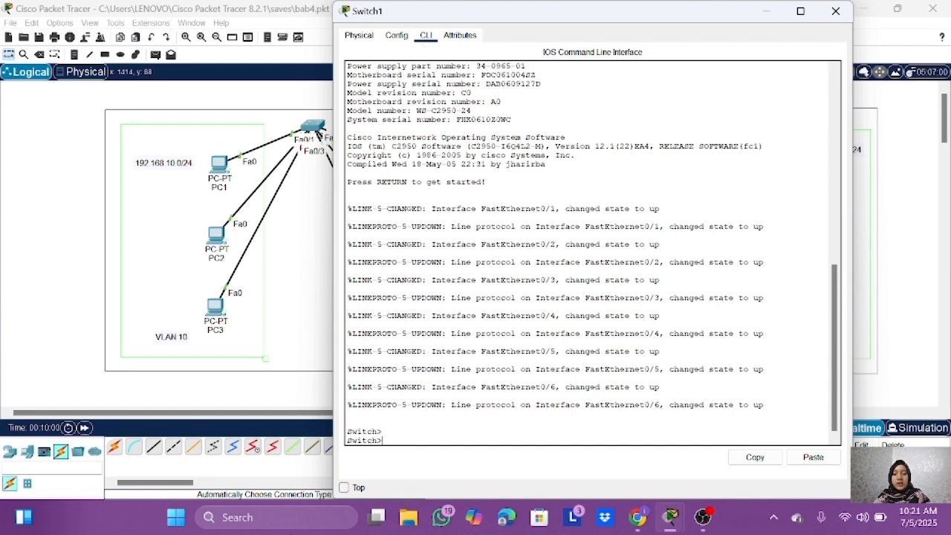
{"action": "type", "text": "ena"}
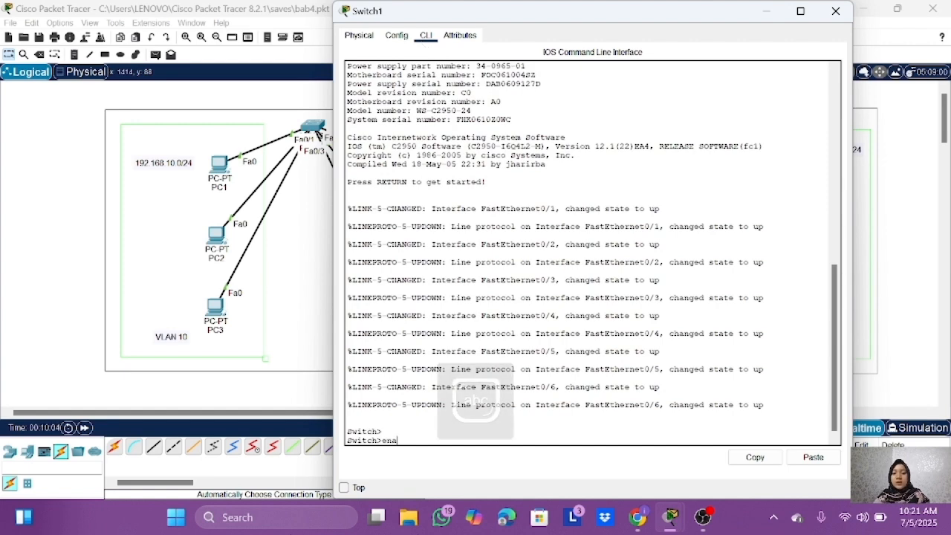
{"action": "type", "text": "ble"}
{"action": "key", "text": "Return"}
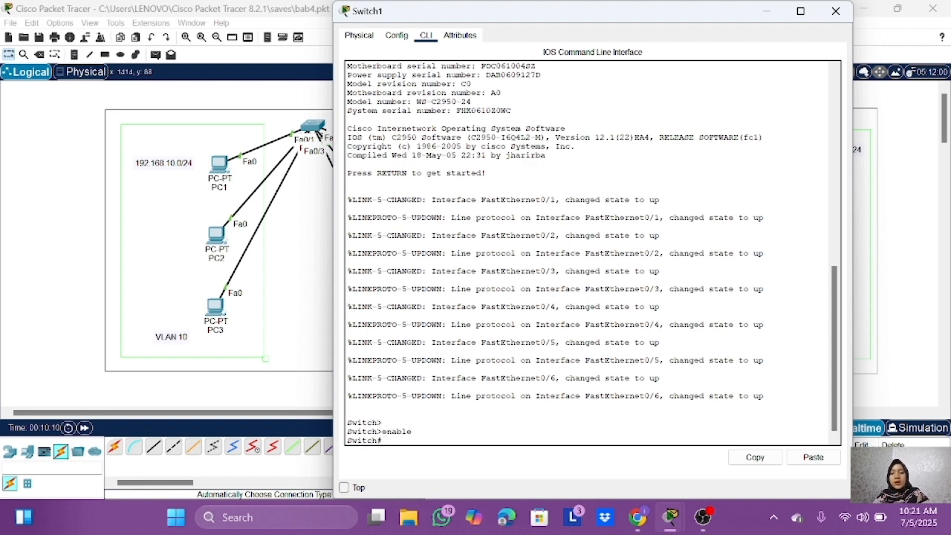
{"action": "type", "text": "conf t"}
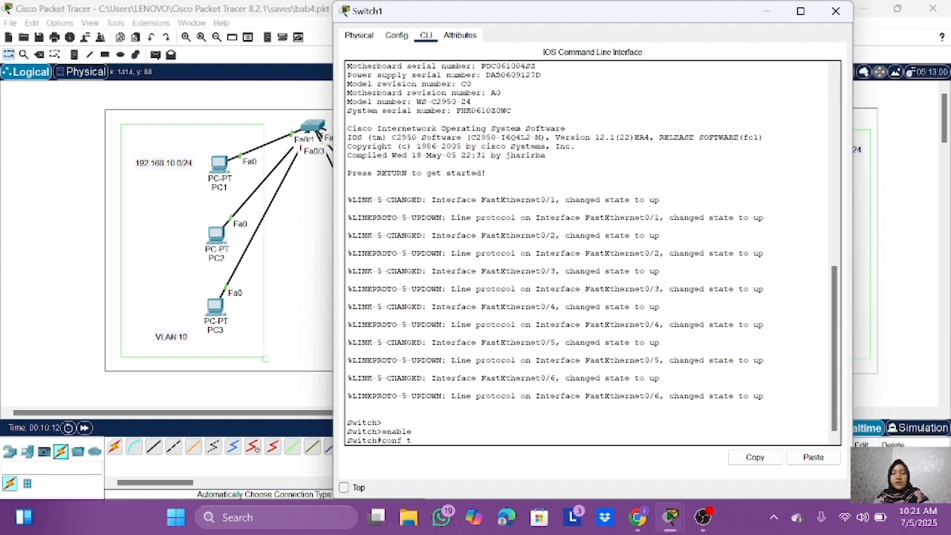
{"action": "key", "text": "Return"}
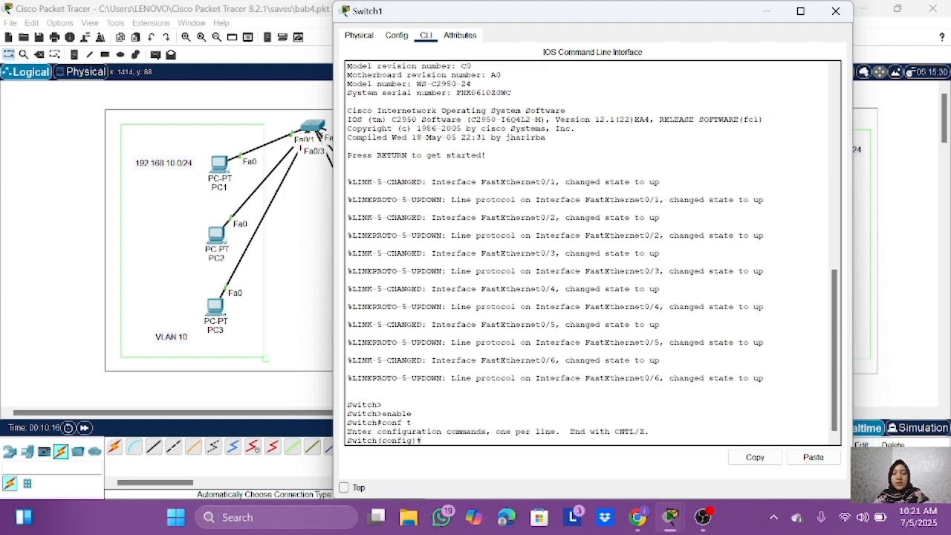
Step: Create VLAN 10 on Switch1, name it programing, and exit VLAN configuration
{"action": "type", "text": "vlan 10"}
{"action": "key", "text": "Return"}
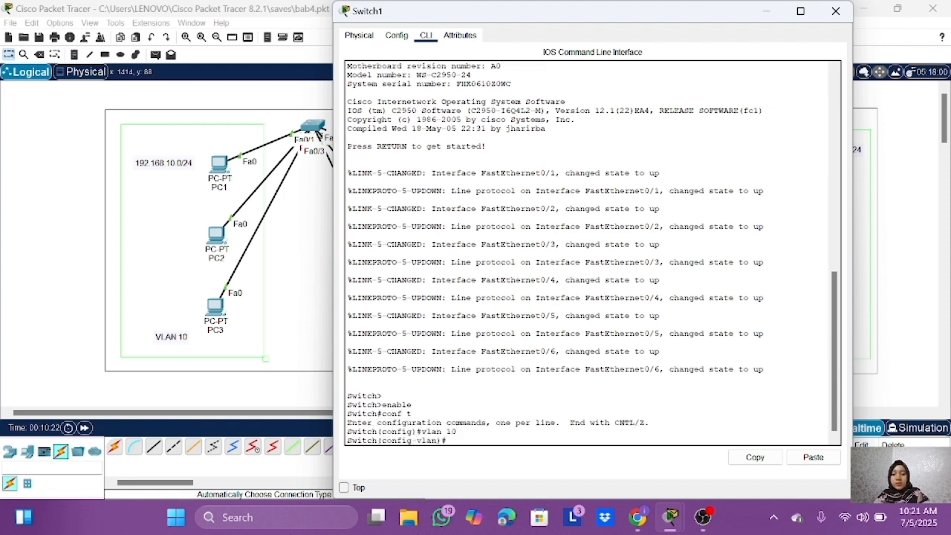
{"action": "type", "text": "name progami"}
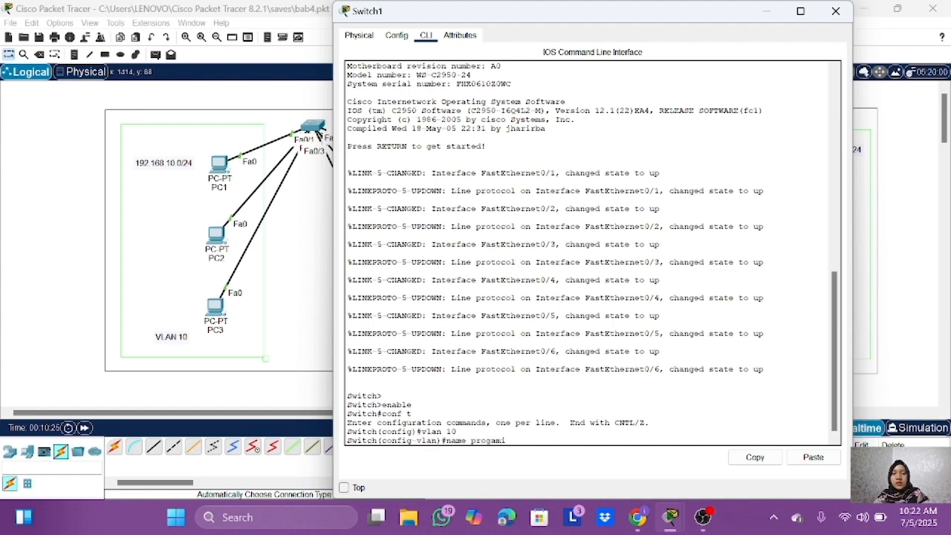
{"action": "type", "text": "ng"}
{"action": "key", "text": "BackSpace"}
{"action": "key", "text": "BackSpace"}
{"action": "key", "text": "BackSpace"}
{"action": "key", "text": "BackSpace"}
{"action": "key", "text": "BackSpace"}
{"action": "type", "text": "raming"}
{"action": "key", "text": "Return"}
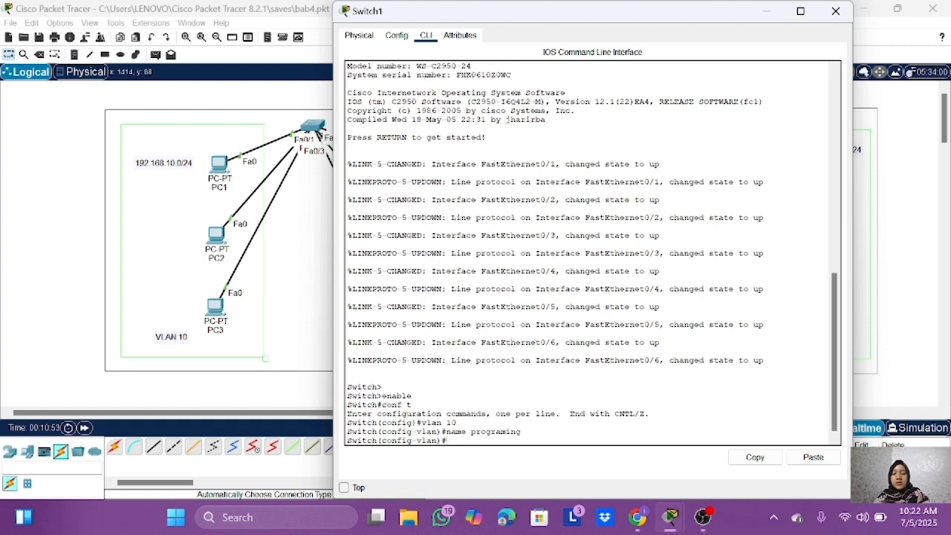
{"action": "type", "text": "exit"}
{"action": "key", "text": "Return"}
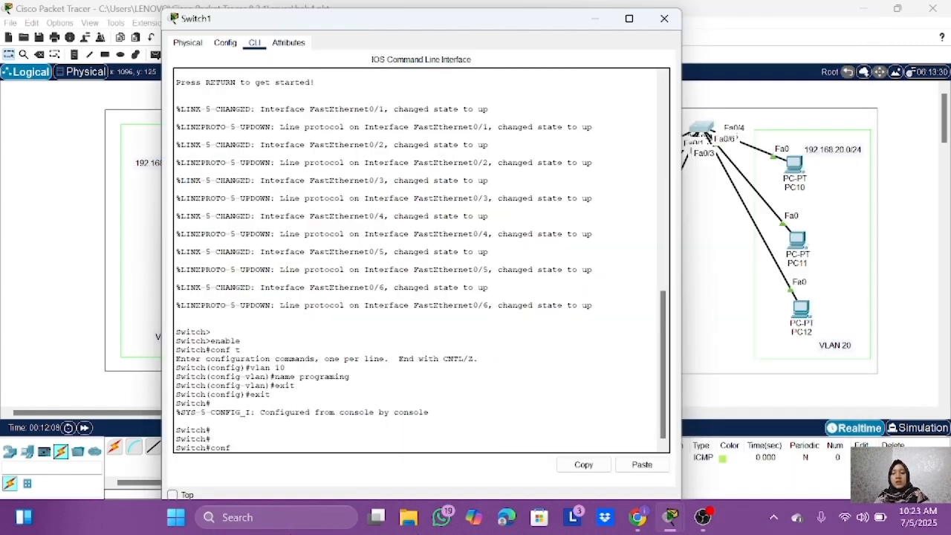
Step: Re-enter global configuration mode with conf t and check the VLAN 10 entry using do show vlan brief
{"action": "type", "text": "tch#conf"}
{"action": "key", "text": "Return"}
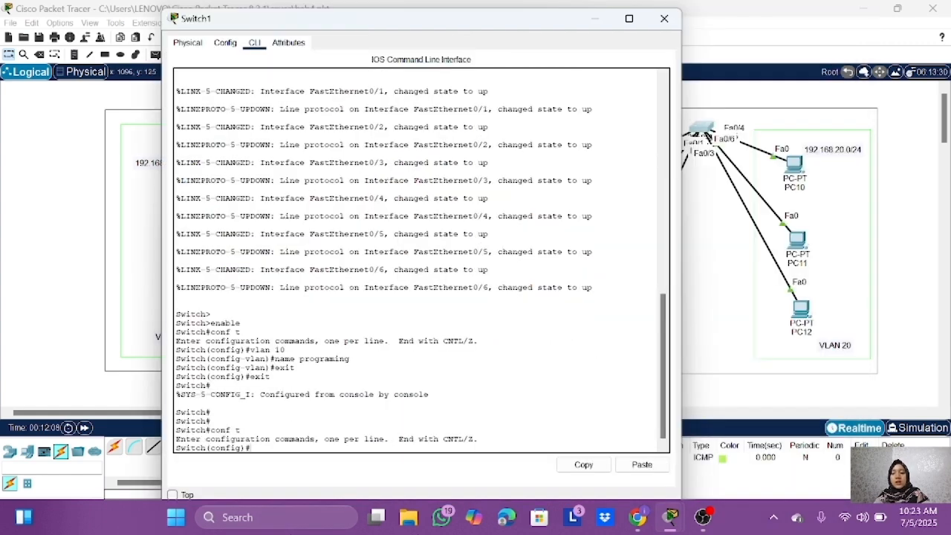
{"action": "type", "text": "do show"}
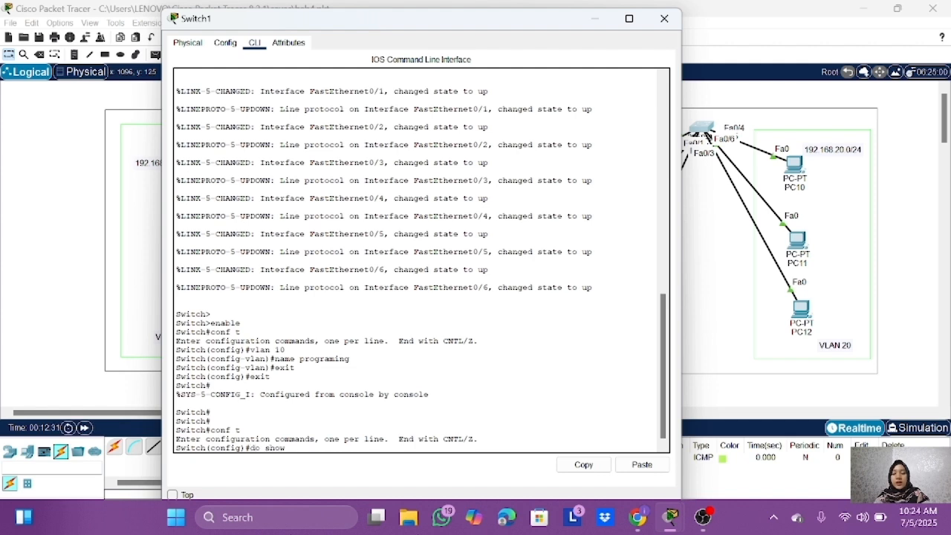
{"action": "type", "text": " vlan brief"}
{"action": "key", "text": "Return"}
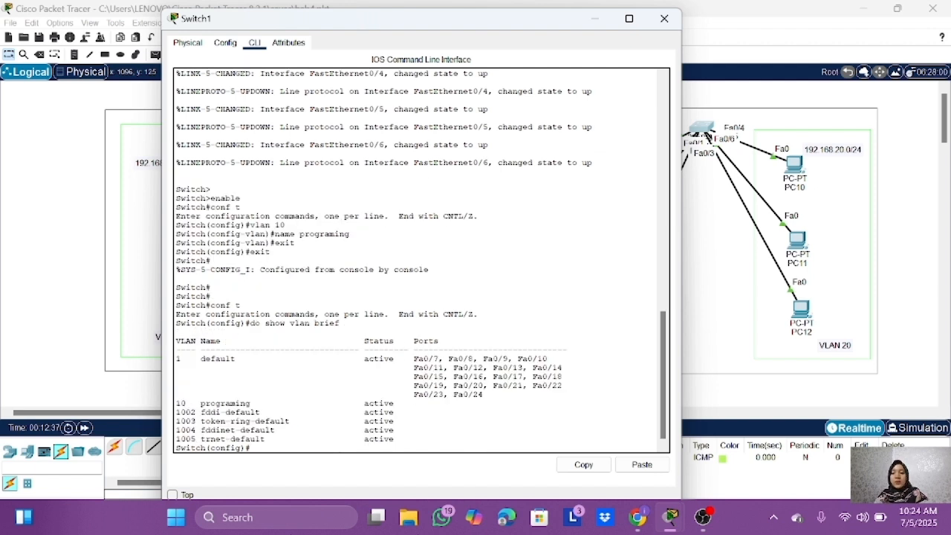
{"action": "double_click", "coordinate": [225, 403]}
{"action": "left_click", "coordinate": [260, 403]}
Step: Enter interface fa0/1 on Switch1 and set it to access mode with switchport mode access
{"action": "left_click", "coordinate": [251, 448]}
{"action": "type", "text": "interfac"}
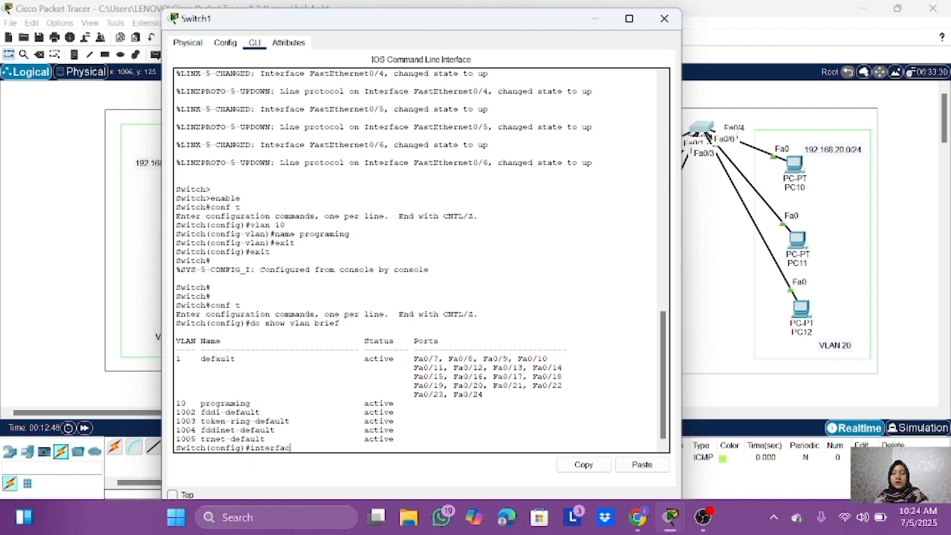
{"action": "type", "text": "e fa0/1"}
{"action": "key", "text": "Return"}
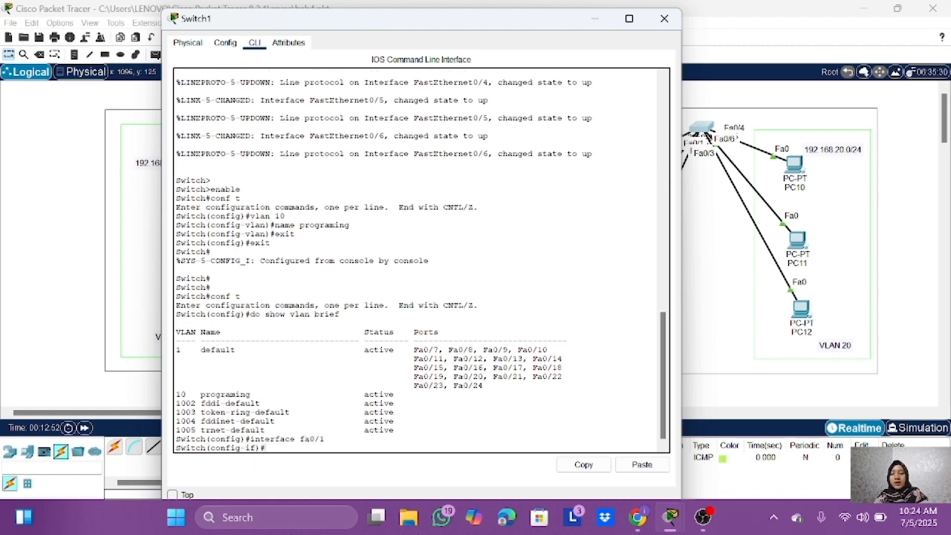
{"action": "type", "text": "switchport"}
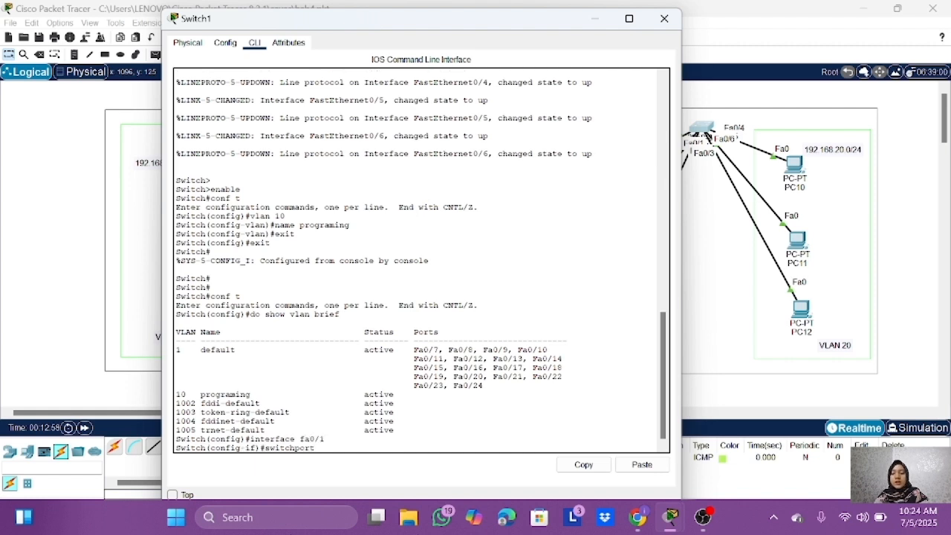
{"action": "type", "text": " mode access"}
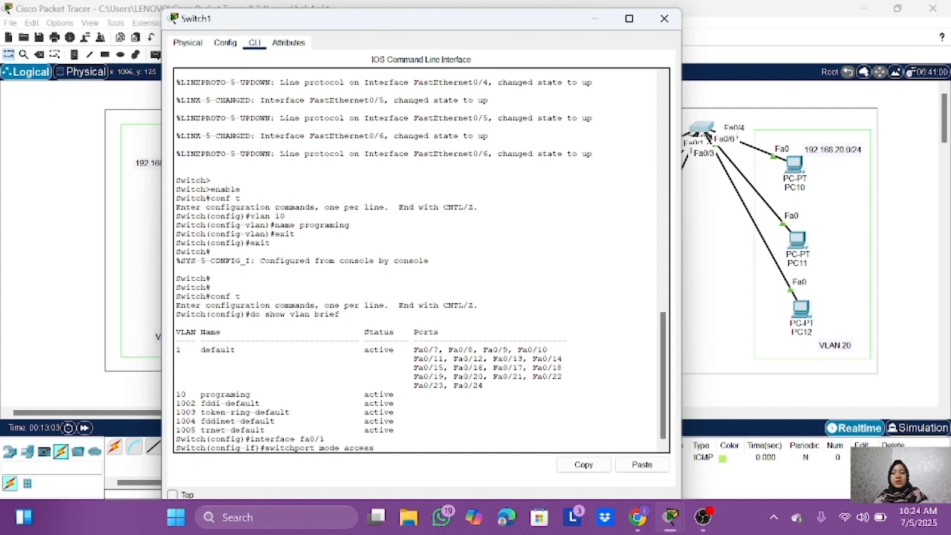
{"action": "key", "text": "Return"}
Step: Assign interface fa0/1 to VLAN 10 with switchport access vlan 10, and exit interface configuration
{"action": "key", "text": "Up"}
{"action": "key", "text": "BackSpace"}
{"action": "key", "text": "BackSpace"}
{"action": "key", "text": "BackSpace"}
{"action": "key", "text": "BackSpace"}
{"action": "key", "text": "BackSpace"}
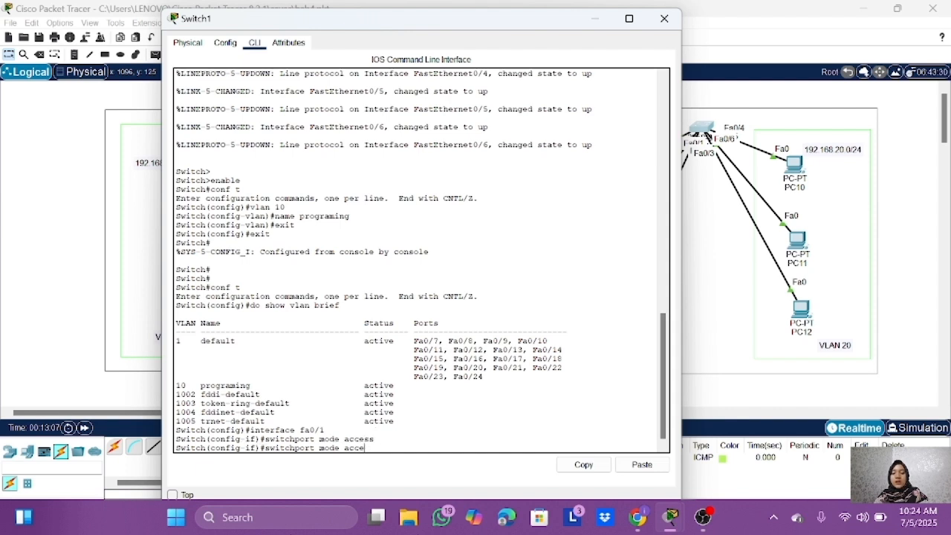
{"action": "key", "text": "BackSpace"}
{"action": "key", "text": "BackSpace"}
{"action": "key", "text": "BackSpace"}
{"action": "key", "text": "BackSpace"}
{"action": "key", "text": "BackSpace"}
{"action": "key", "text": "BackSpace"}
{"action": "type", "text": "access vlan 10"}
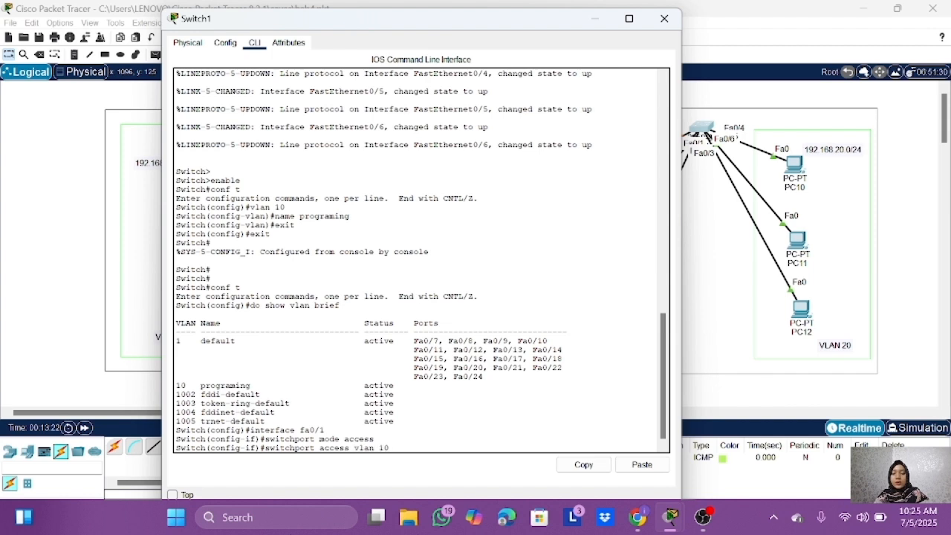
{"action": "key", "text": "Return"}
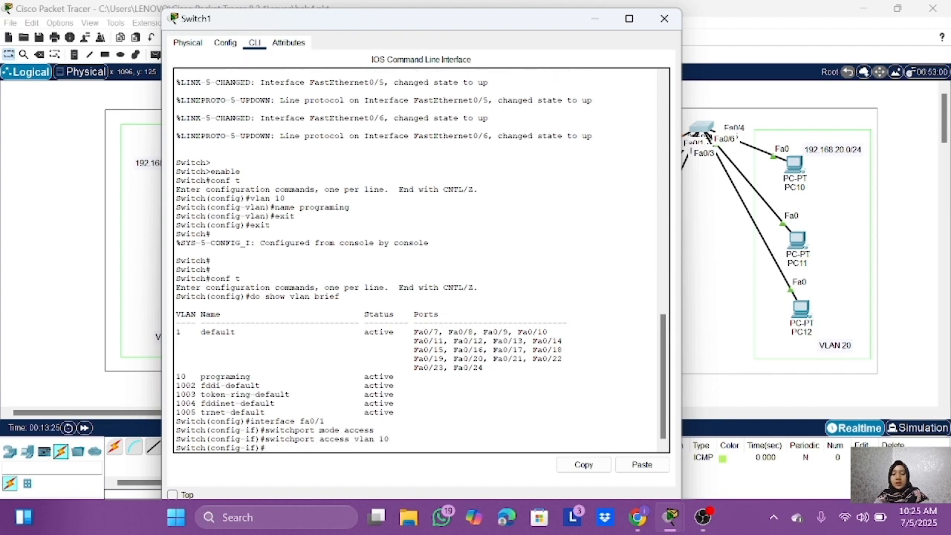
{"action": "type", "text": "exit"}
{"action": "key", "text": "Return"}
Step: Set interface fa0/2 to access mode, assign it to VLAN 10, and exit interface configuration
{"action": "type", "text": "switchport mode access"}
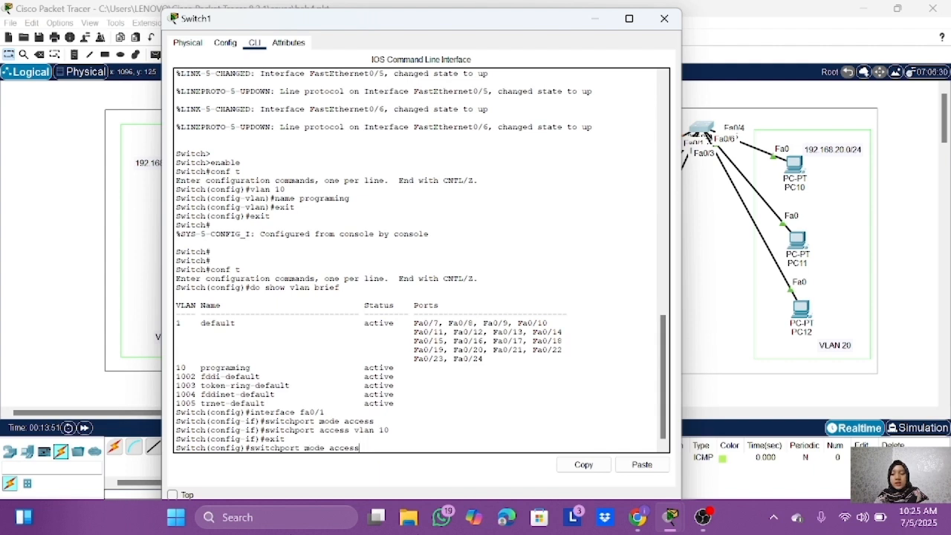
{"action": "key", "text": "Return"}
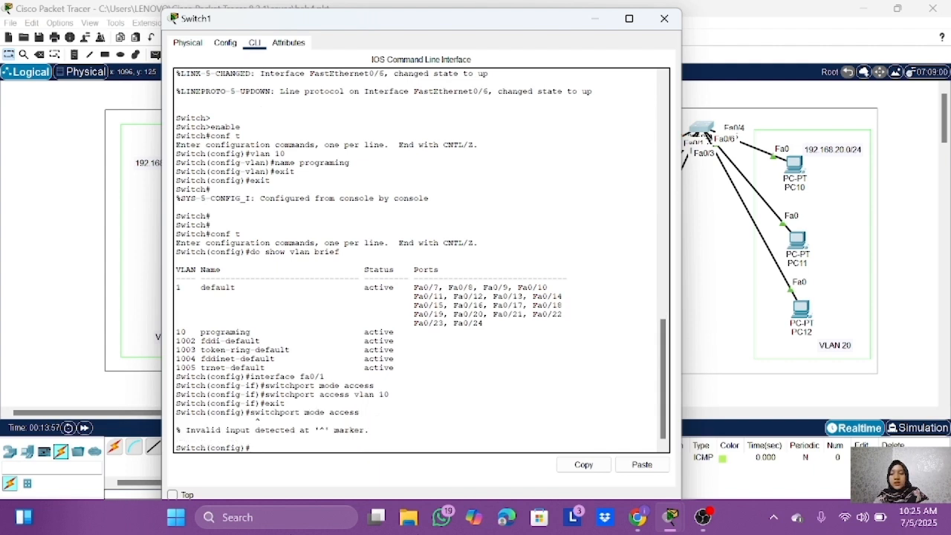
{"action": "type", "text": "interface fa0/2"}
{"action": "key", "text": "Return"}
{"action": "type", "text": "switchport mode access"}
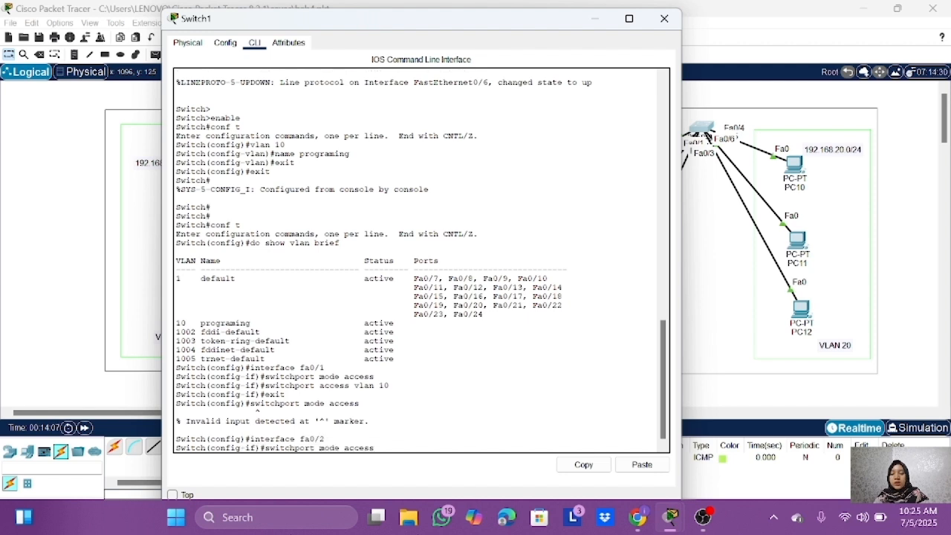
{"action": "key", "text": "Return"}
{"action": "type", "text": "switchport access vlan 10"}
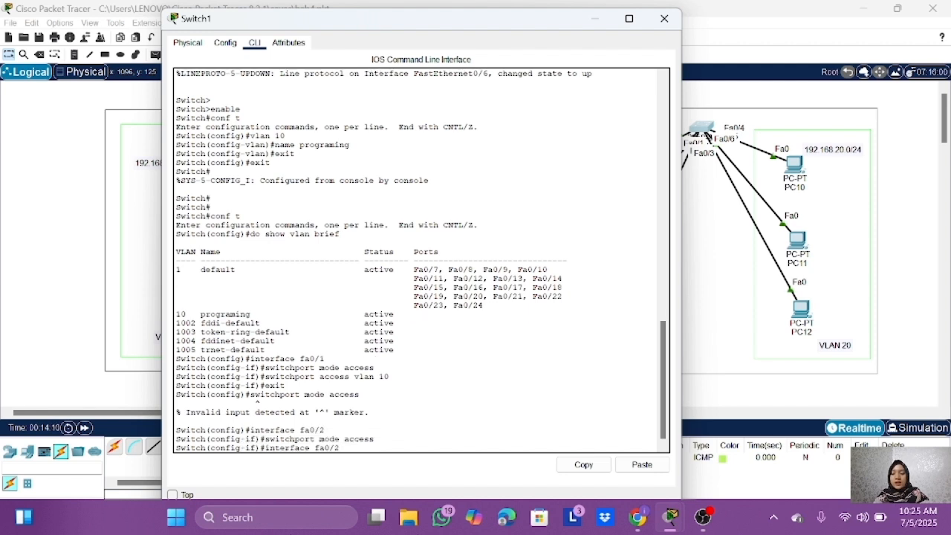
{"action": "key", "text": "Return"}
{"action": "type", "text": "exit"}
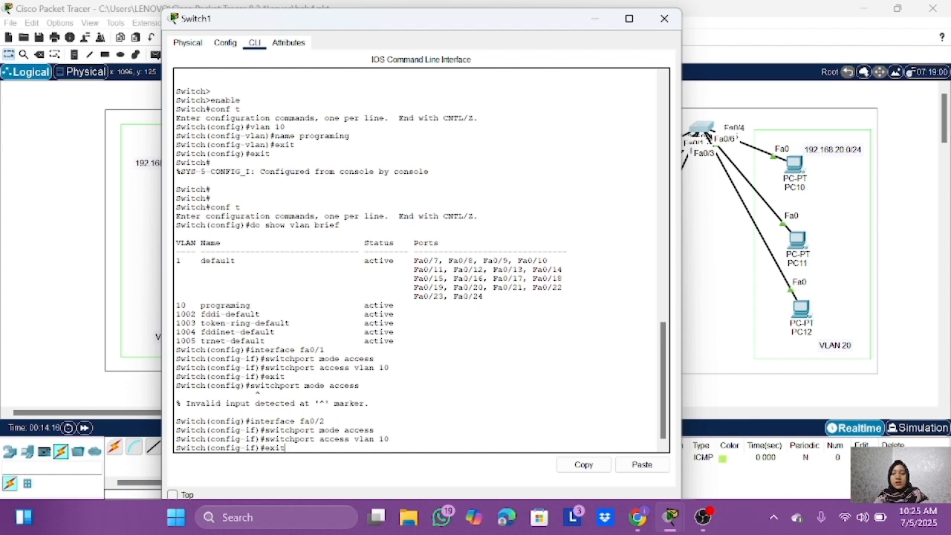
{"action": "key", "text": "Return"}
Step: Set interface fa0/3 to access mode, assign it to VLAN 10, and exit interface configuration
{"action": "type", "text": "interface fa0/2"}
{"action": "key", "text": "BackSpace"}
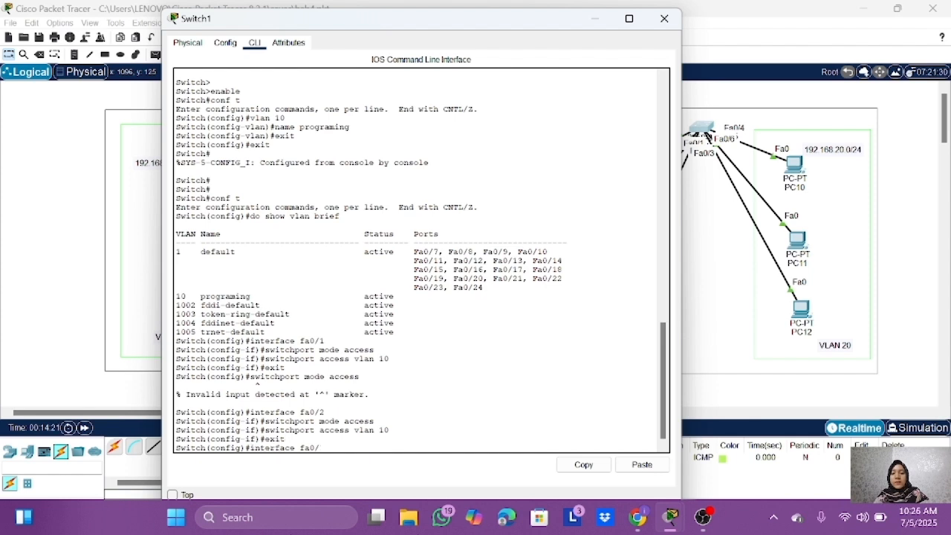
{"action": "type", "text": "3"}
{"action": "key", "text": "Return"}
{"action": "type", "text": "switchport mode access"}
{"action": "key", "text": "Return"}
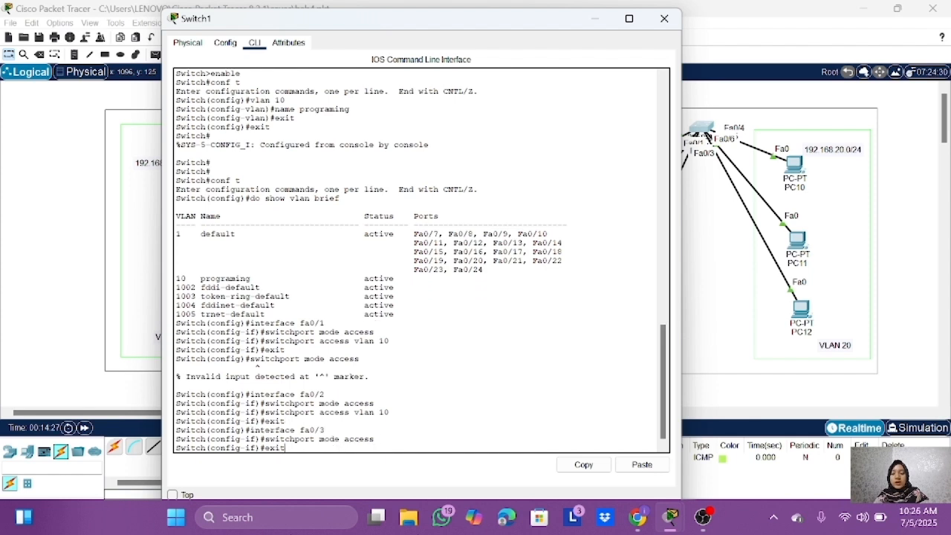
{"action": "type", "text": "switchport access vlan 10"}
{"action": "key", "text": "Return"}
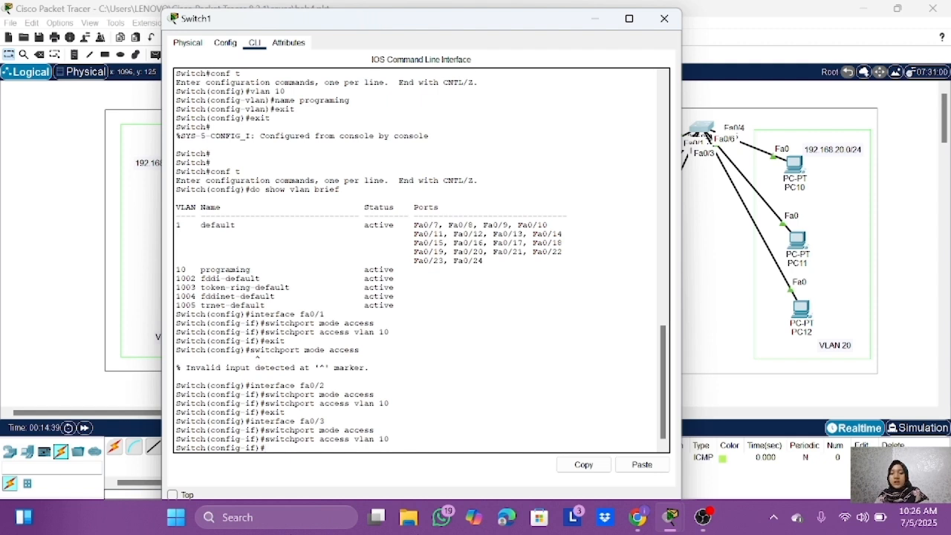
{"action": "type", "text": "exit"}
{"action": "key", "text": "Return"}
Step: Run do show vlan brief and check the ports assigned to VLAN 10
{"action": "type", "text": "do show "}
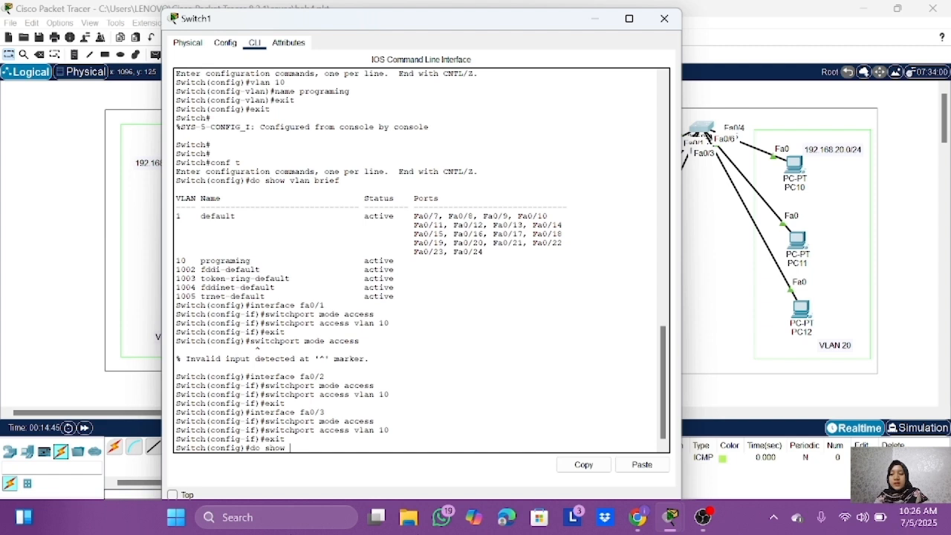
{"action": "type", "text": "vlan brief"}
{"action": "key", "text": "Return"}
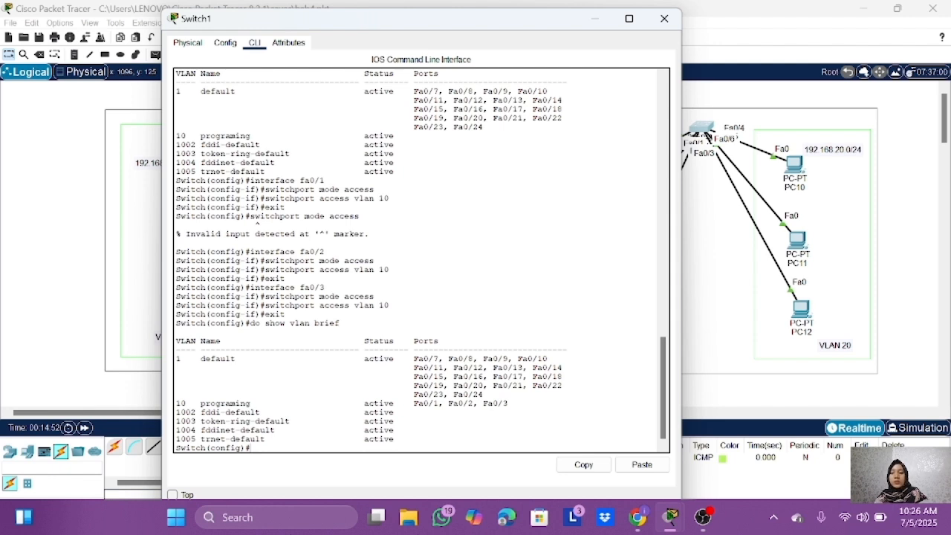
{"action": "triple_click", "coordinate": [342, 403]}
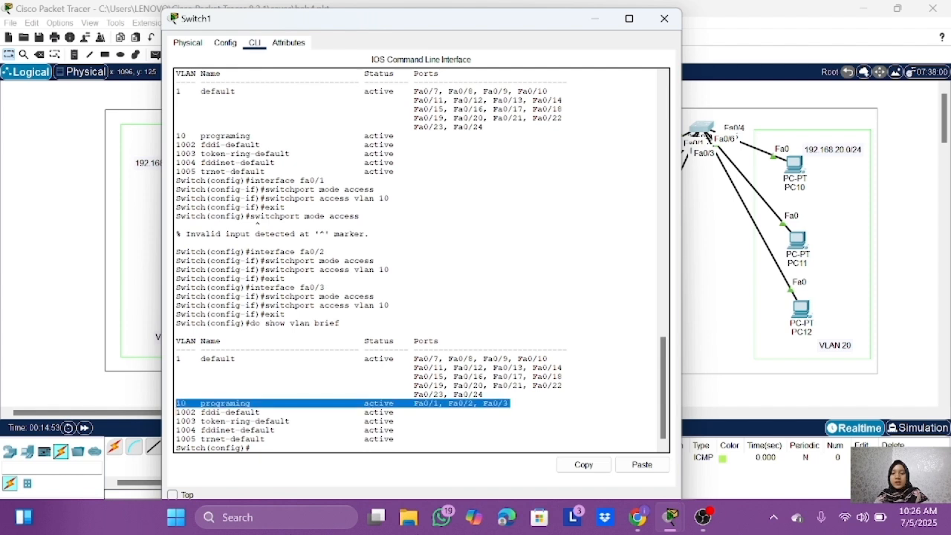
Step: Create VLAN 20 on Switch1, name it marketing, and exit back to privileged mode
{"action": "type", "text": "vlan 20"}
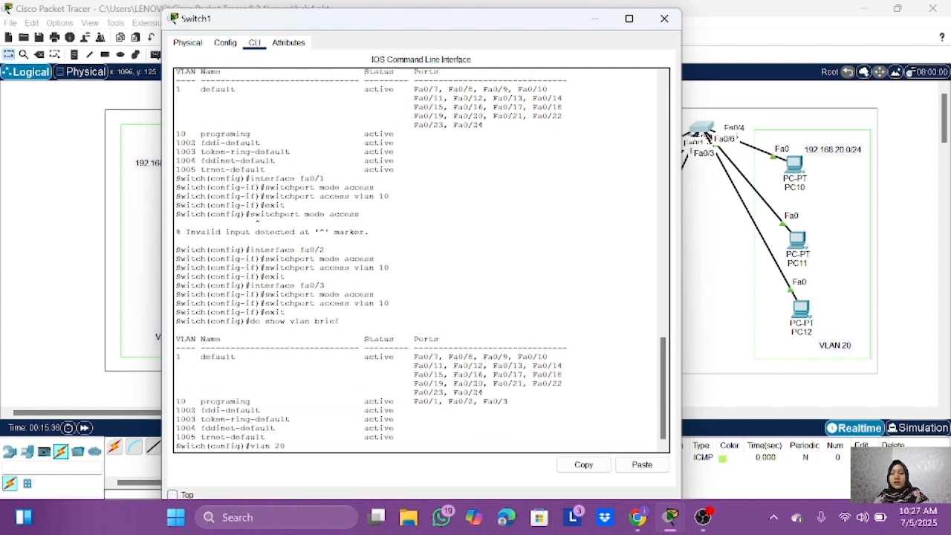
{"action": "key", "text": "Return"}
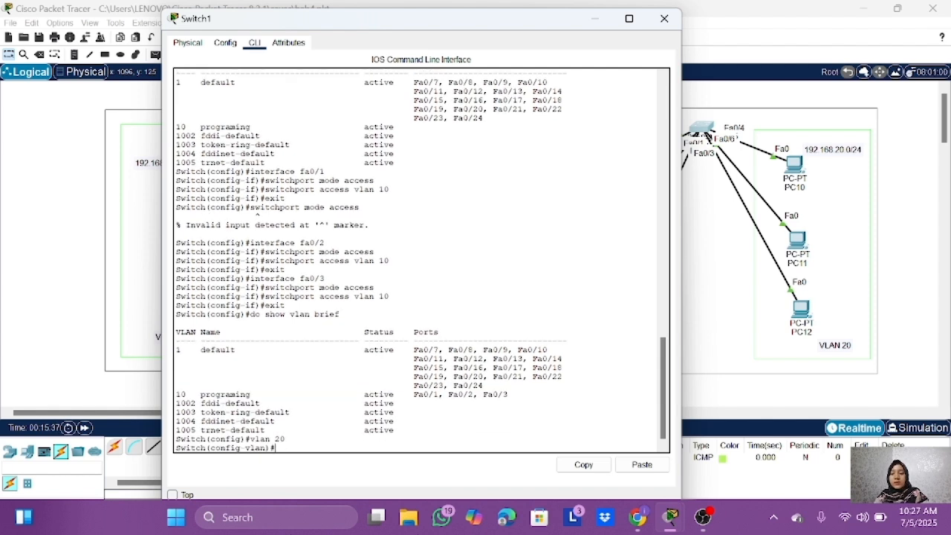
{"action": "type", "text": "name marketing"}
{"action": "key", "text": "Return"}
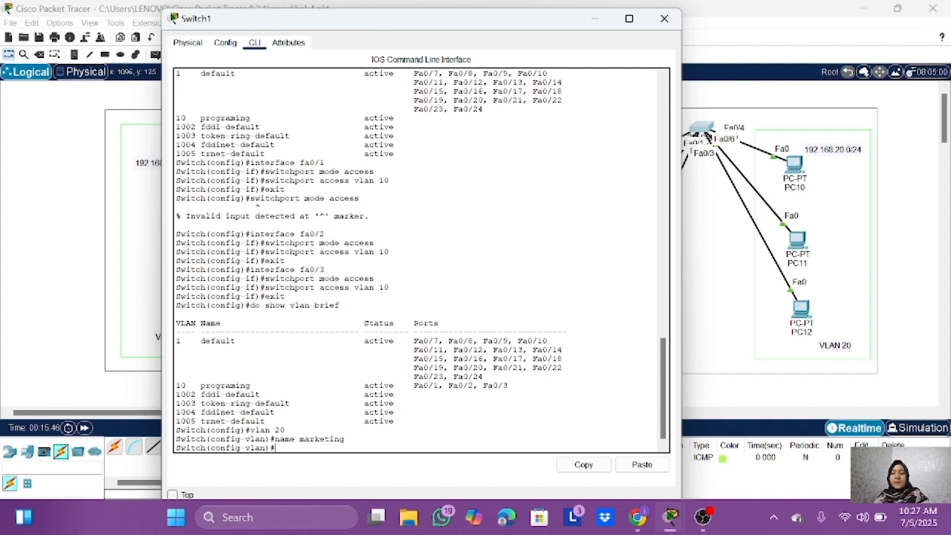
{"action": "type", "text": "exit"}
{"action": "key", "text": "Return"}
{"action": "type", "text": "exit"}
{"action": "key", "text": "Return"}
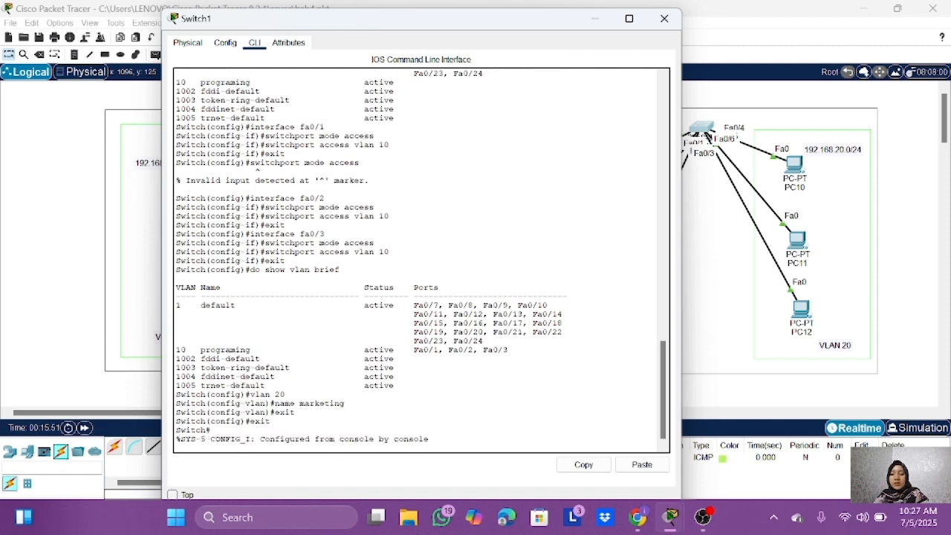
Step: Try to run do show vlan brief from Switch1's privileged mode
{"action": "key", "text": "Return"}
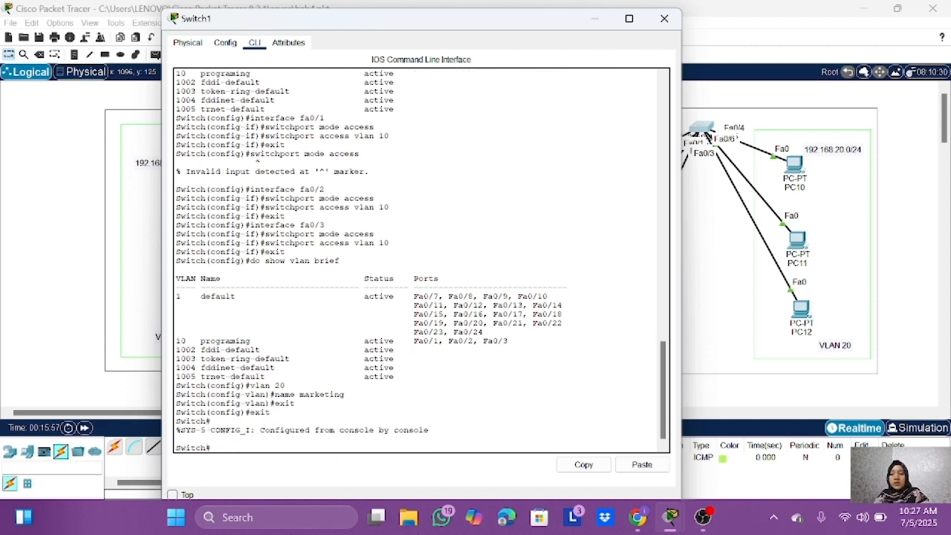
{"action": "type", "text": "do show vlan brief"}
{"action": "key", "text": "Return"}
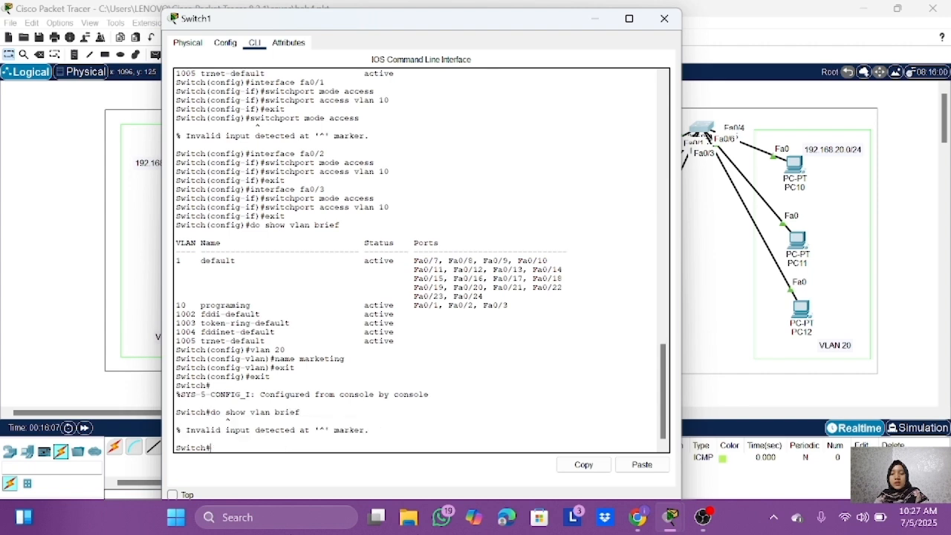
Step: Enter global configuration mode on Switch1 and run do show vlan brief to check the marketing VLAN entry
{"action": "type", "text": "conf t"}
{"action": "key", "text": "Return"}
{"action": "type", "text": "do show vlan brief"}
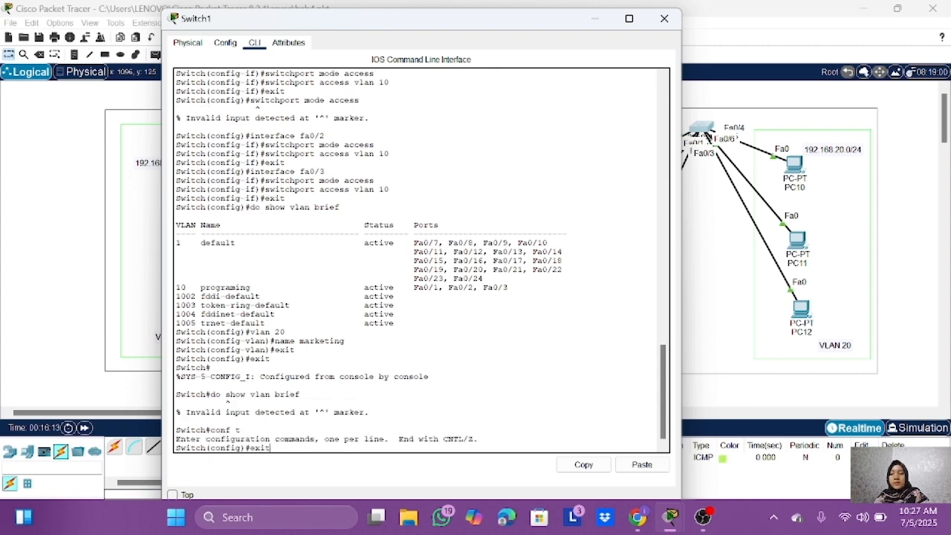
{"action": "key", "text": "Return"}
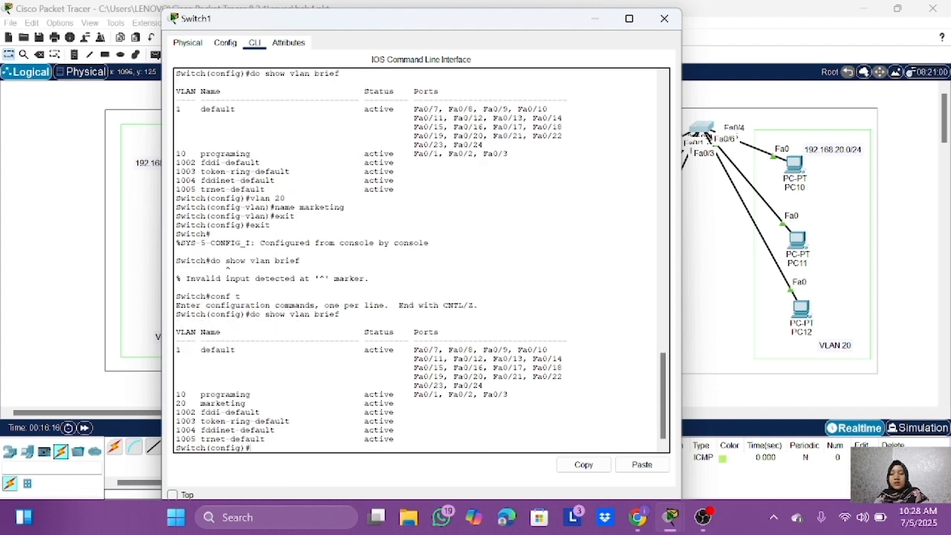
{"action": "left_click_drag", "start_coordinate": [210, 403], "coordinate": [255, 405]}
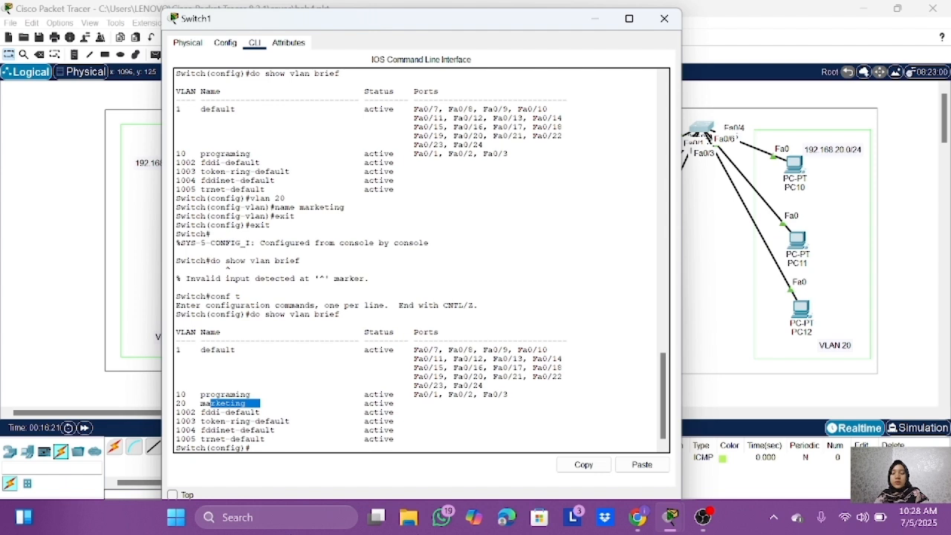
{"action": "left_click", "coordinate": [270, 448]}
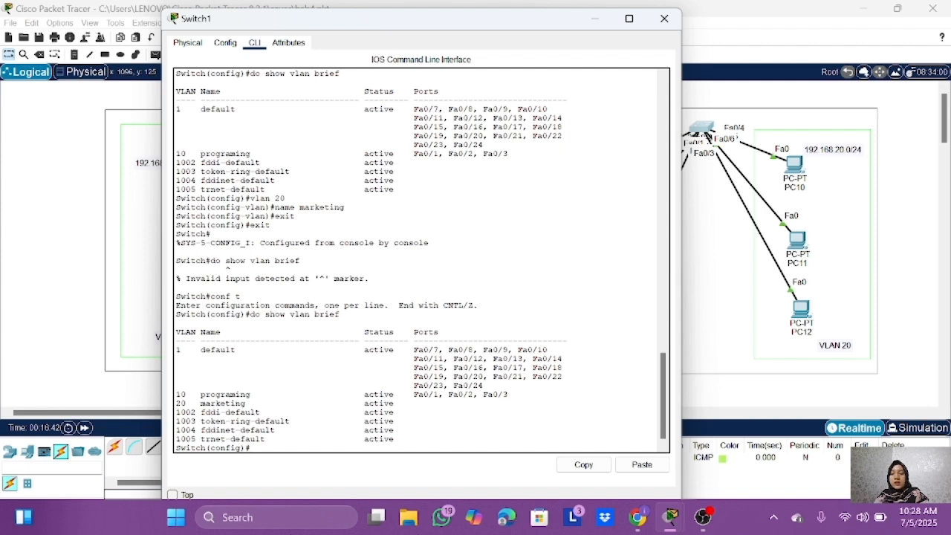
Step: Select interface range fa0/4-6 on Switch1 and set its ports to access mode
{"action": "type", "text": "interface range fa0/"}
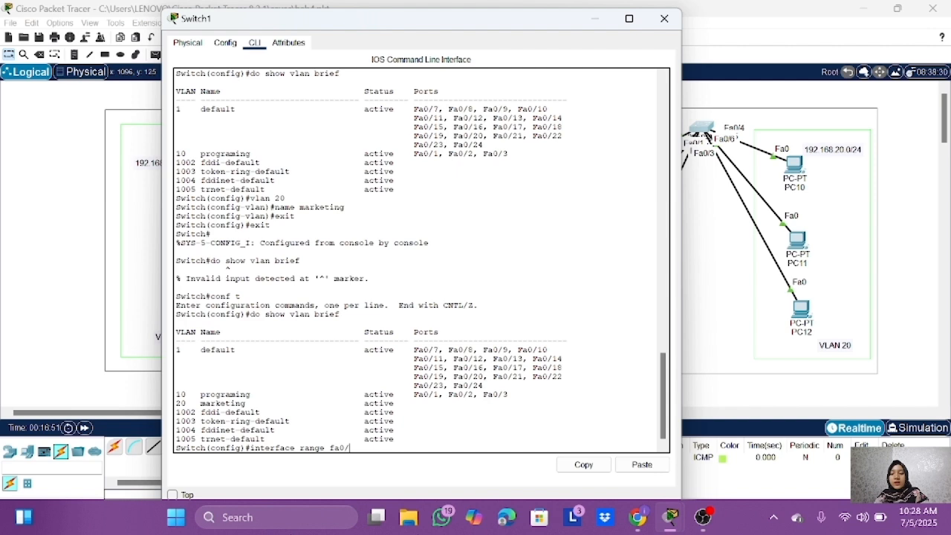
{"action": "type", "text": "4-6"}
{"action": "key", "text": "Return"}
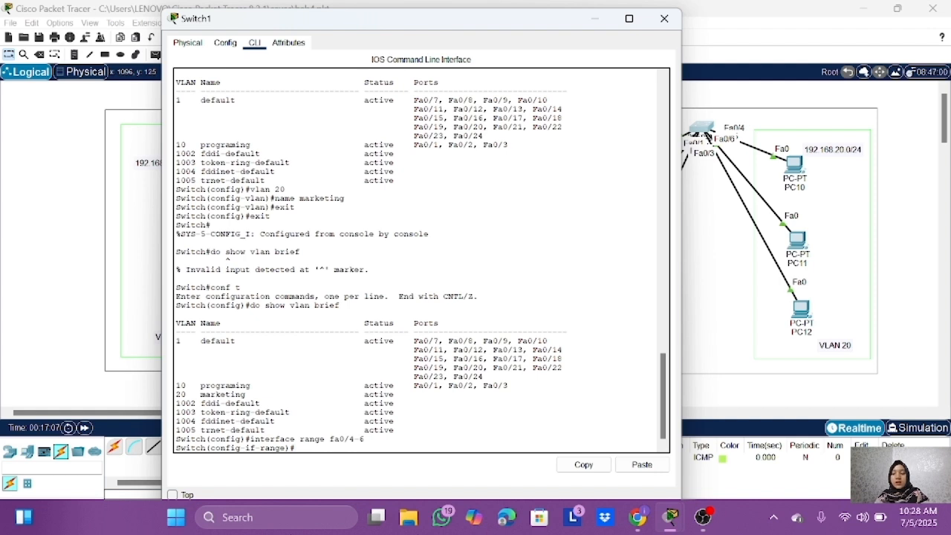
{"action": "type", "text": "switch"}
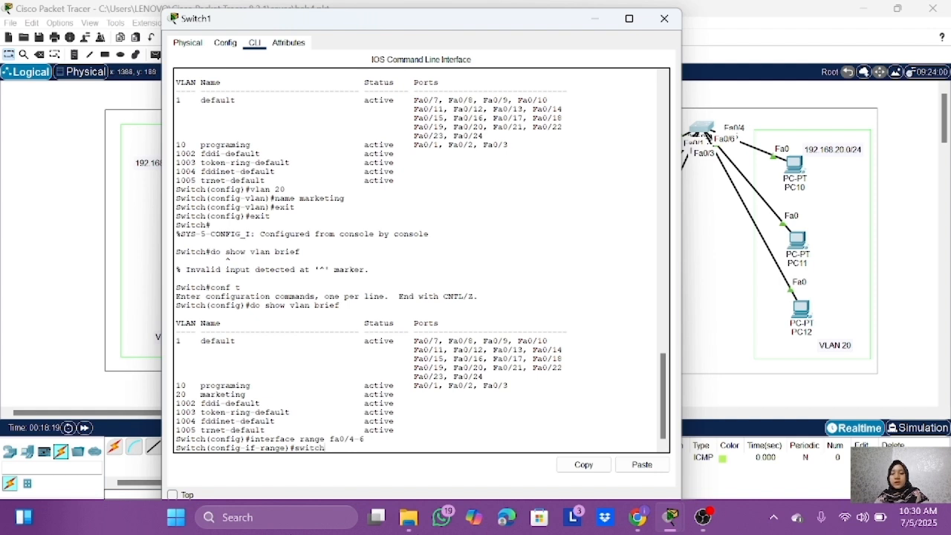
{"action": "type", "text": "port mode access"}
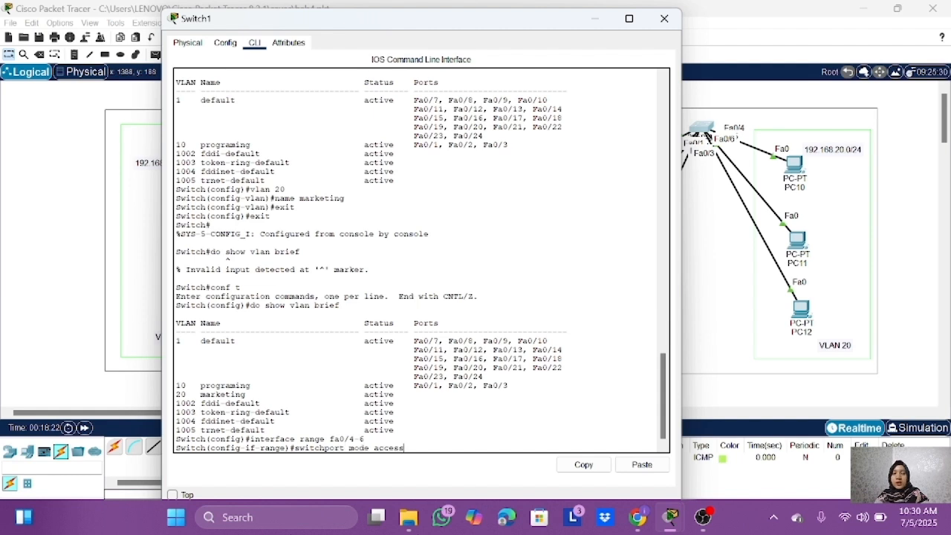
{"action": "key", "text": "Return"}
Step: Assign the selected interface range to access VLAN 20 and exit interface configuration
{"action": "key", "text": "Up"}
{"action": "key", "text": "BackSpace"}
{"action": "key", "text": "BackSpace"}
{"action": "key", "text": "BackSpace"}
{"action": "key", "text": "BackSpace"}
{"action": "key", "text": "BackSpace"}
{"action": "key", "text": "BackSpace"}
{"action": "key", "text": "BackSpace"}
{"action": "key", "text": "BackSpace"}
{"action": "key", "text": "BackSpace"}
{"action": "key", "text": "BackSpace"}
{"action": "key", "text": "BackSpace"}
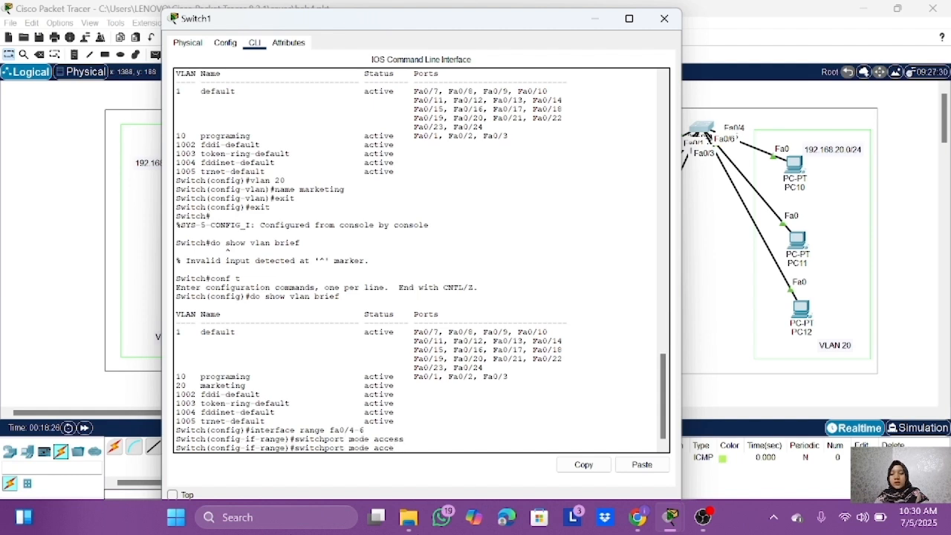
{"action": "type", "text": "access vlan 20"}
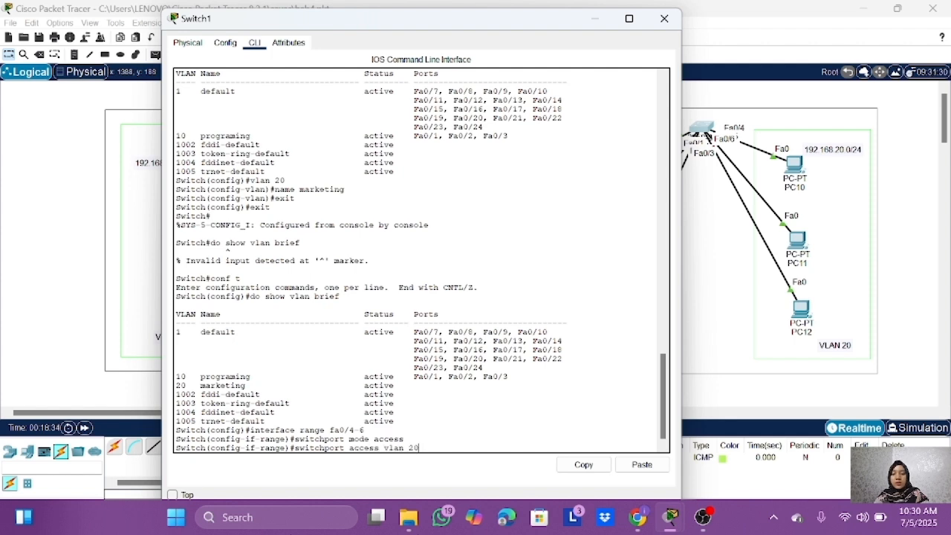
{"action": "key", "text": "Return"}
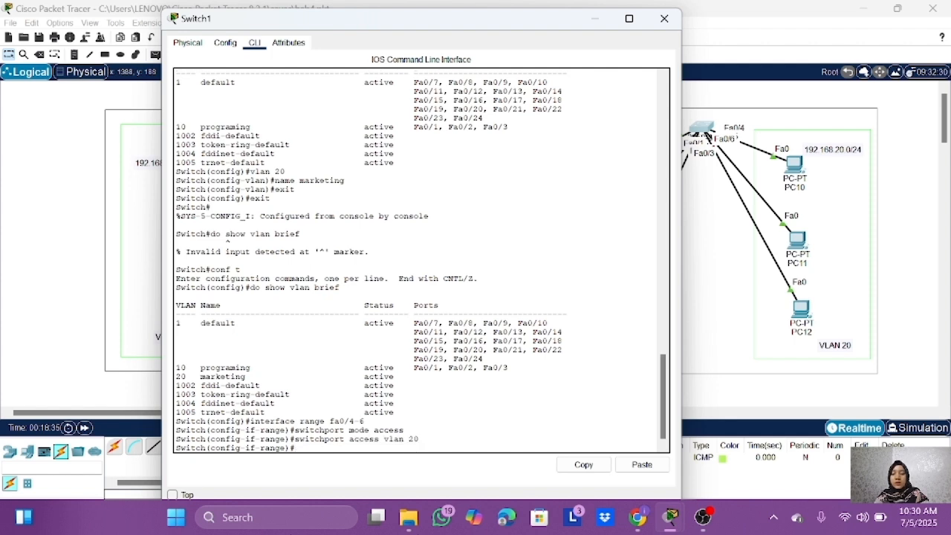
{"action": "type", "text": "exit"}
{"action": "key", "text": "Return"}
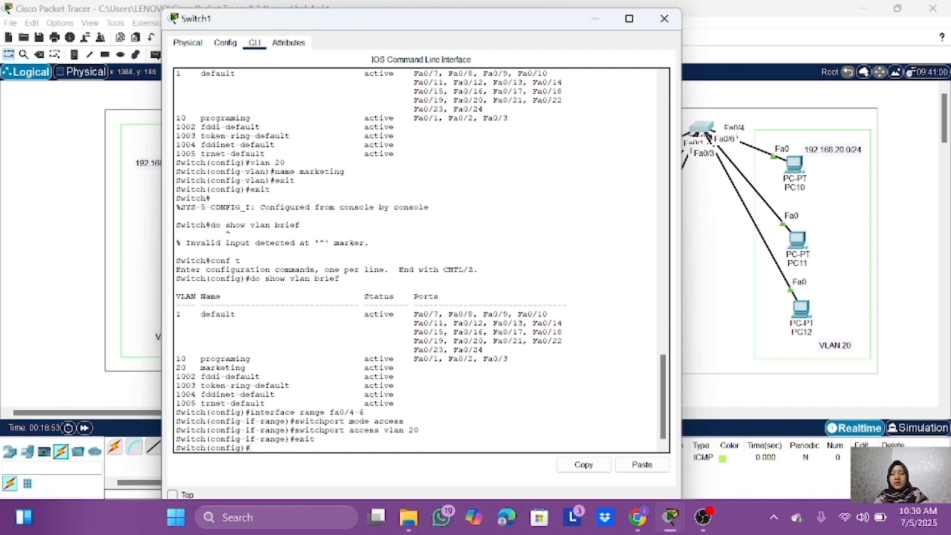
Step: Run do show vlan brief on Switch1 and check the ports assigned to the marketing VLAN
{"action": "type", "text": "do sho"}
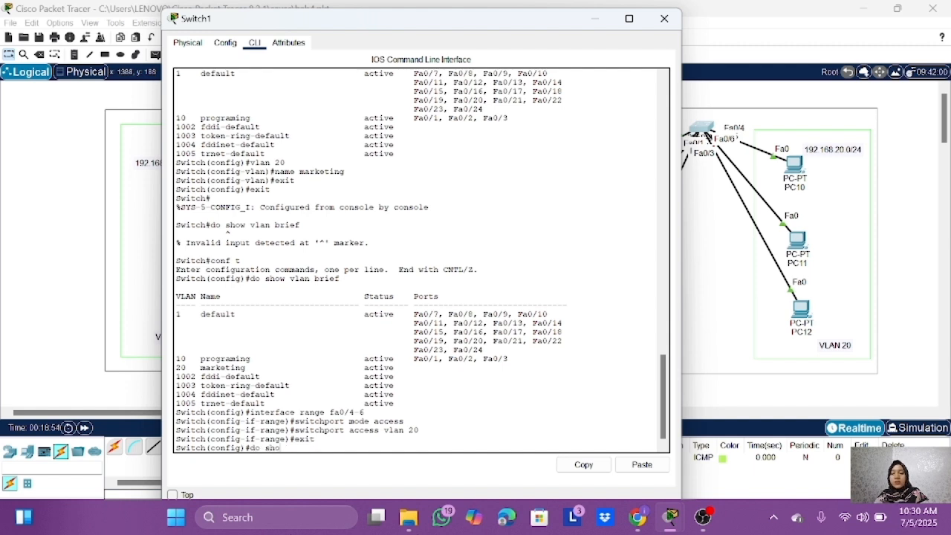
{"action": "type", "text": "w vlan b"}
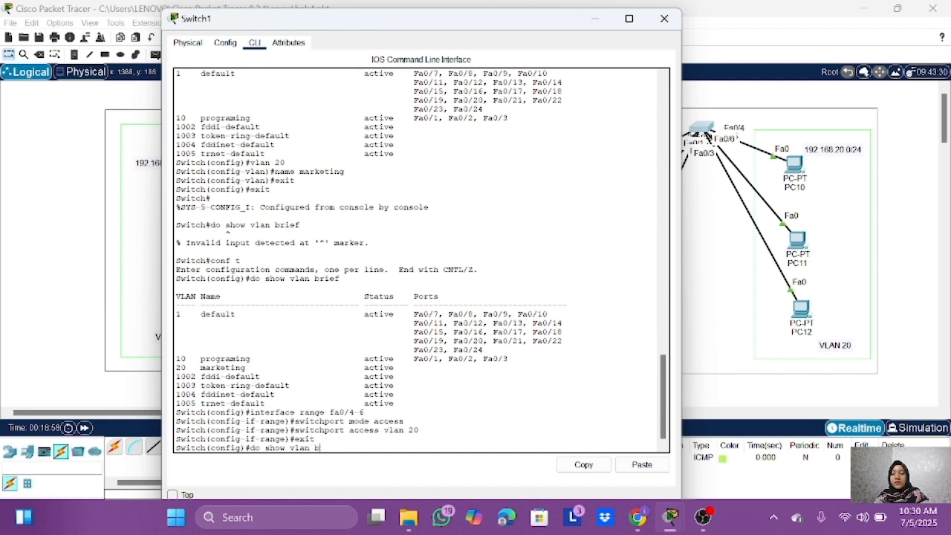
{"action": "type", "text": "rief"}
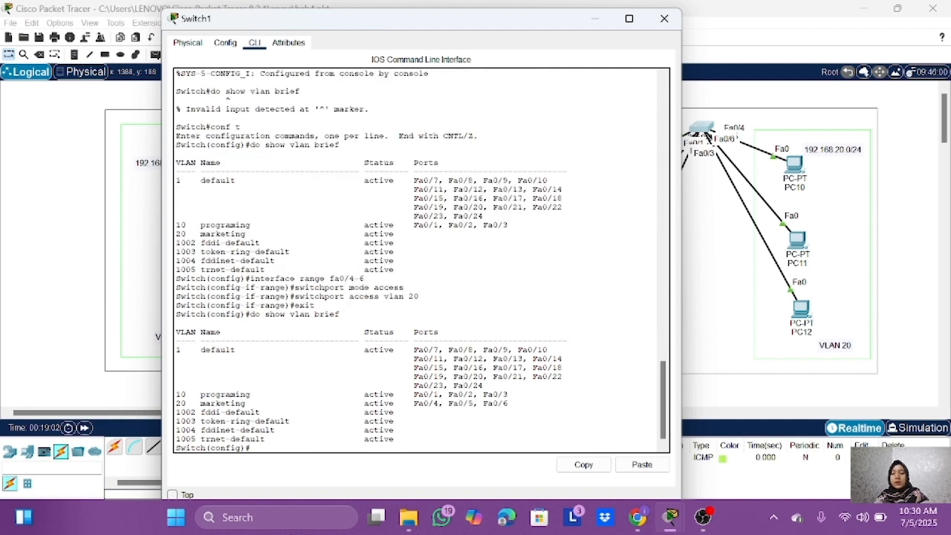
{"action": "triple_click", "coordinate": [341, 403]}
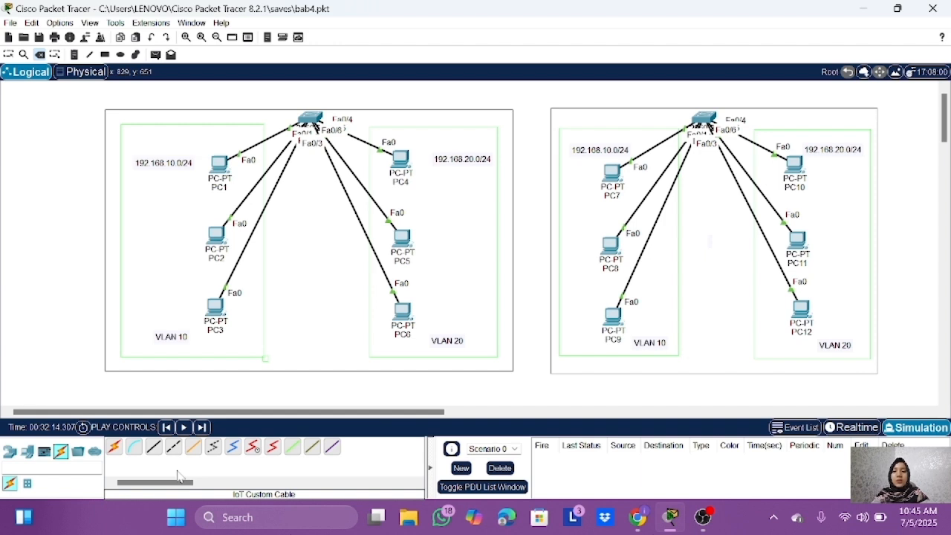
Step: Connect Switch0 to Switch1 with an automatically chosen cable type
{"action": "left_click", "coordinate": [114, 445]}
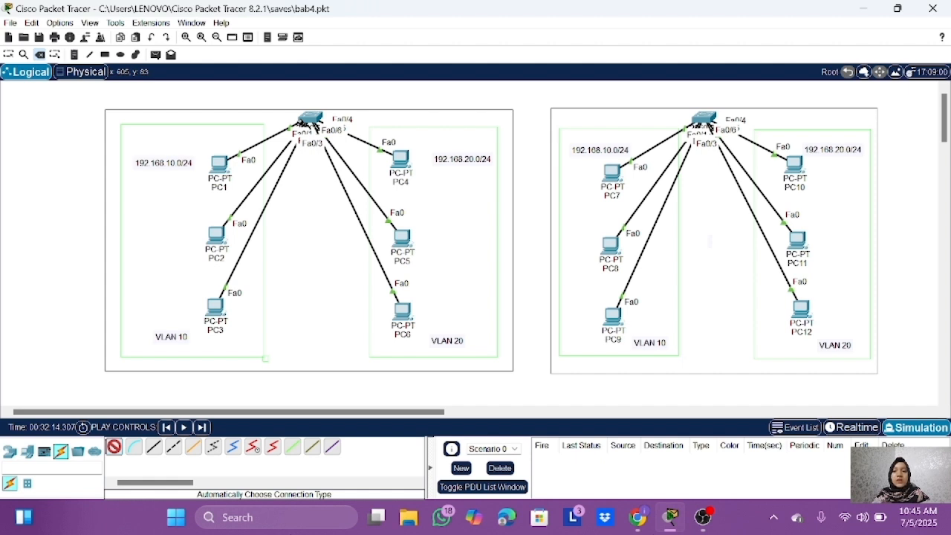
{"action": "left_click", "coordinate": [311, 121]}
{"action": "left_click", "coordinate": [703, 119]}
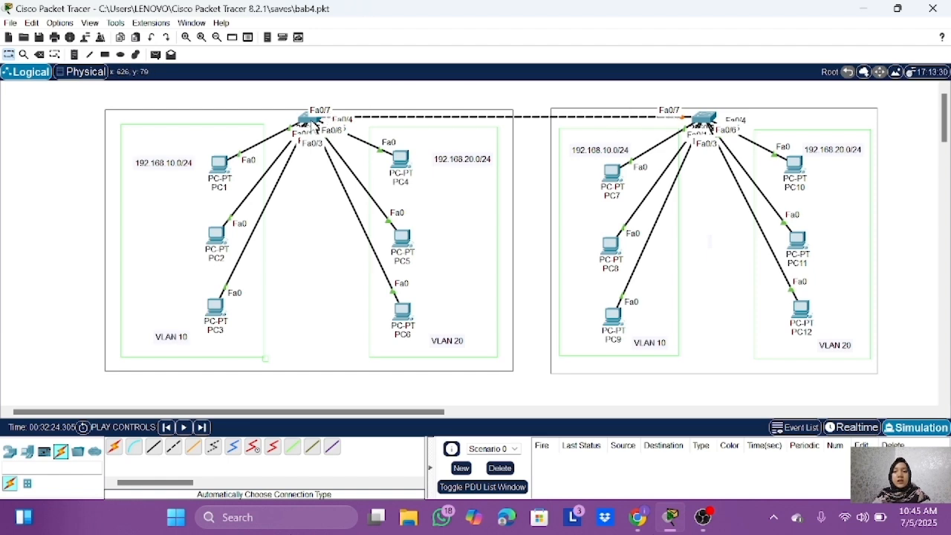
Step: Open Switch0's command line, exit to privileged mode, and re-enter global configuration mode with conf t
{"action": "left_click", "coordinate": [312, 120]}
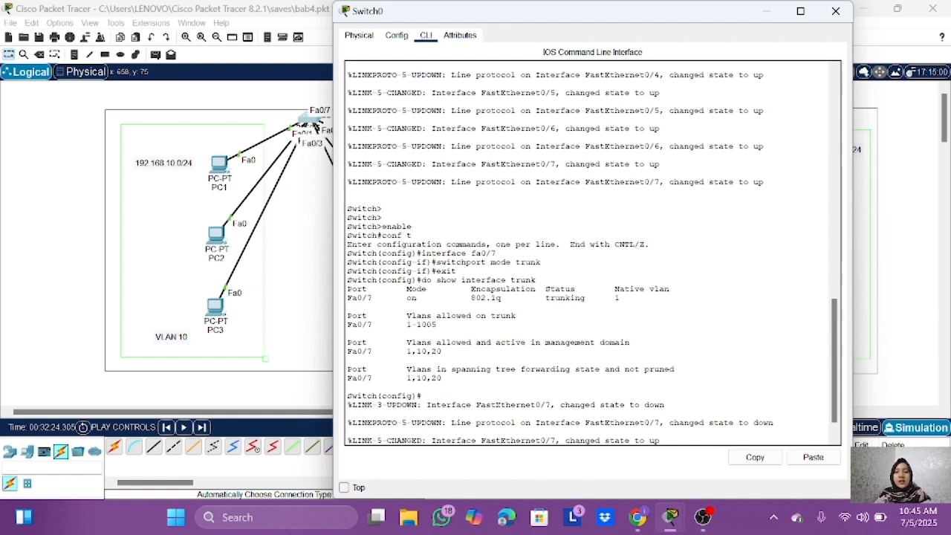
{"action": "key", "text": "Return"}
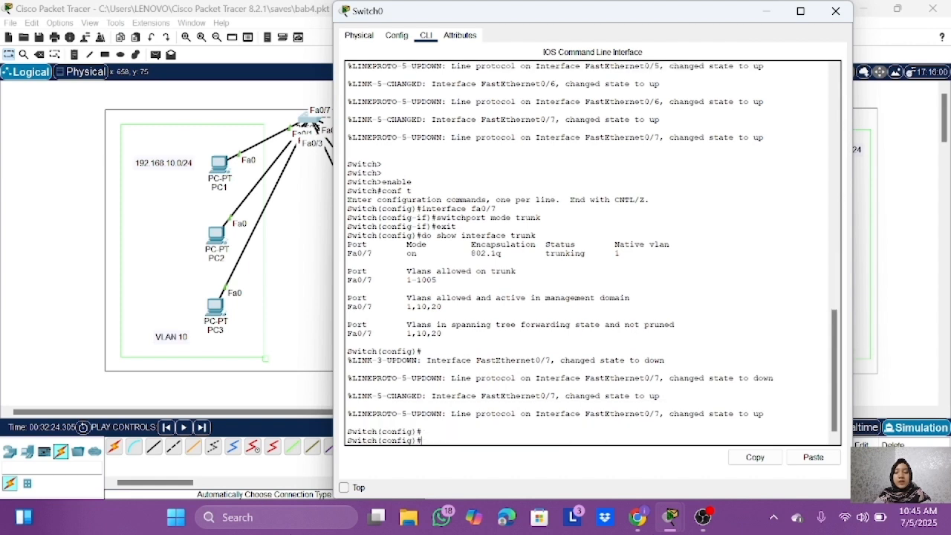
{"action": "type", "text": "exit"}
{"action": "key", "text": "Return"}
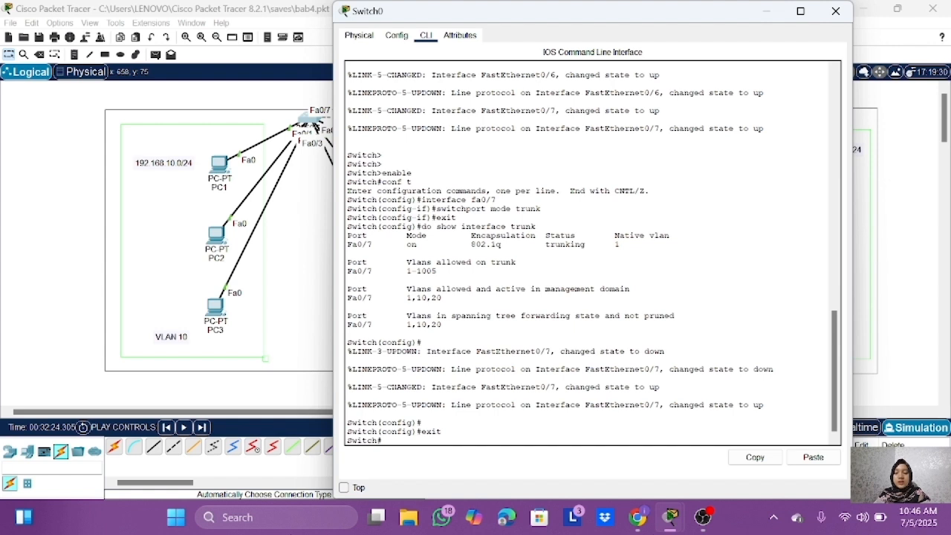
{"action": "type", "text": "conf t"}
{"action": "key", "text": "Return"}
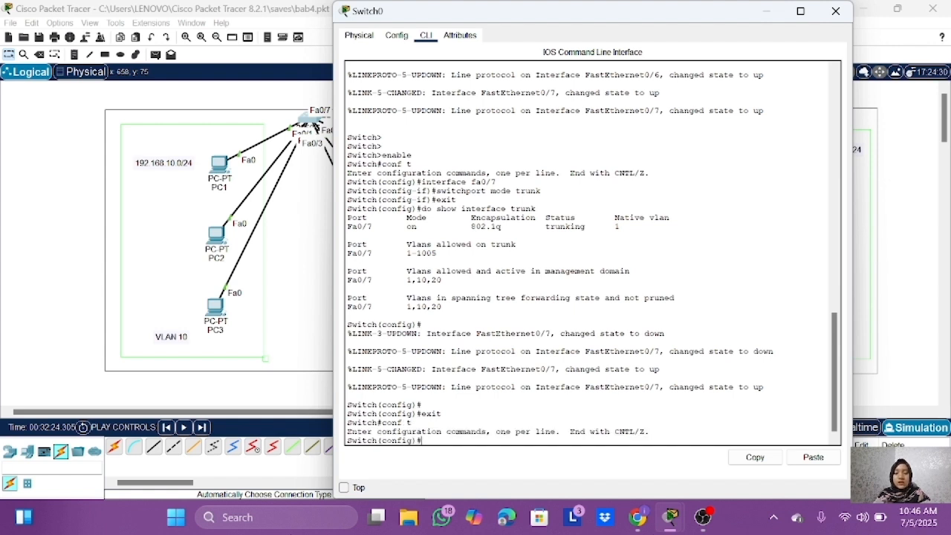
Step: Set interface fa0/7 on Switch0 to trunk mode and exit interface configuration
{"action": "type", "text": "interface"}
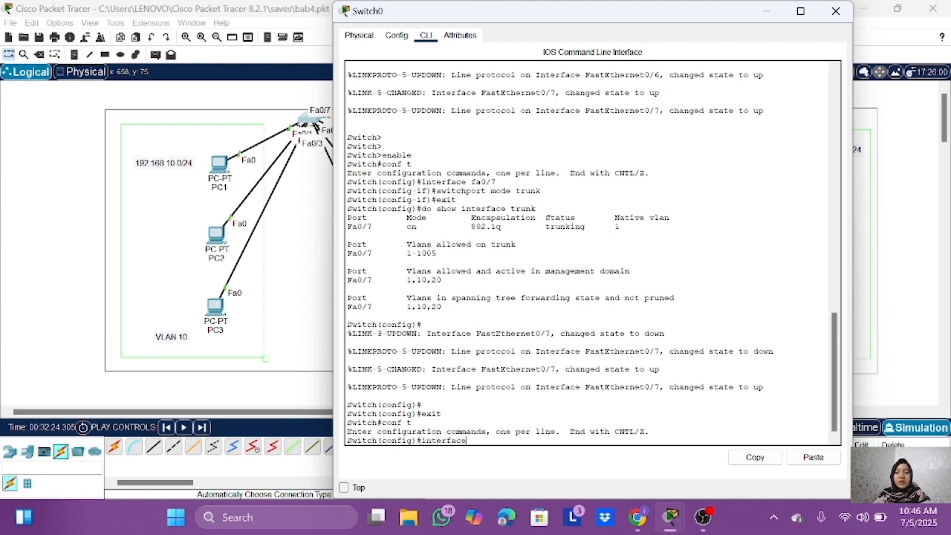
{"action": "type", "text": " fa0/7"}
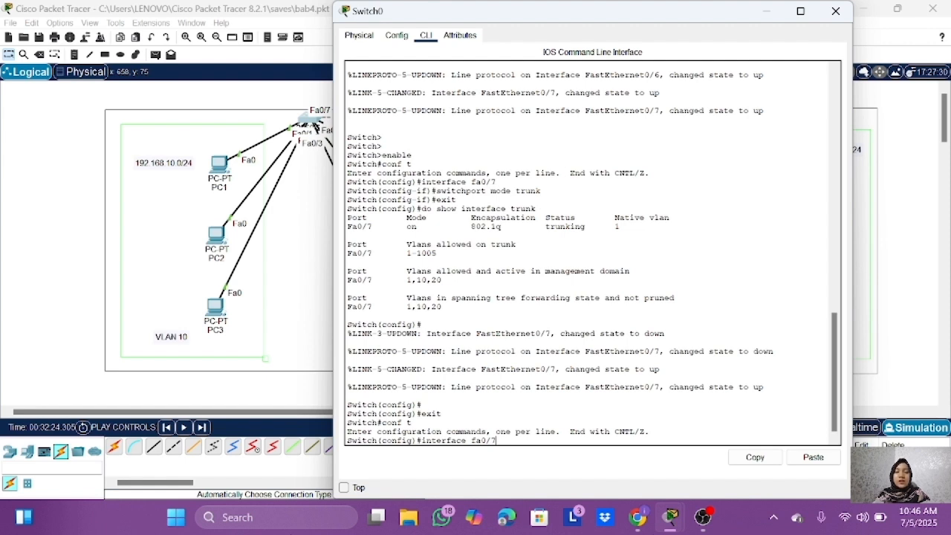
{"action": "key", "text": "Return"}
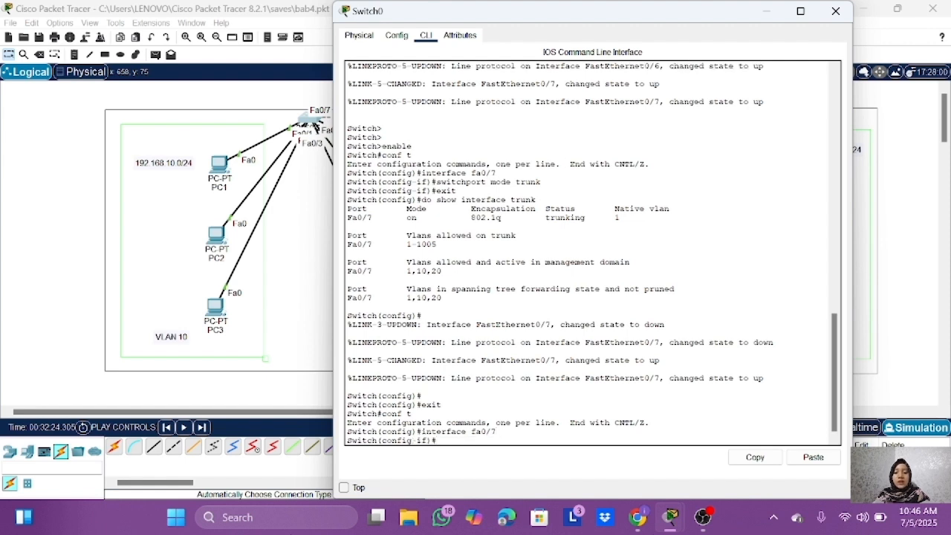
{"action": "type", "text": "switch"}
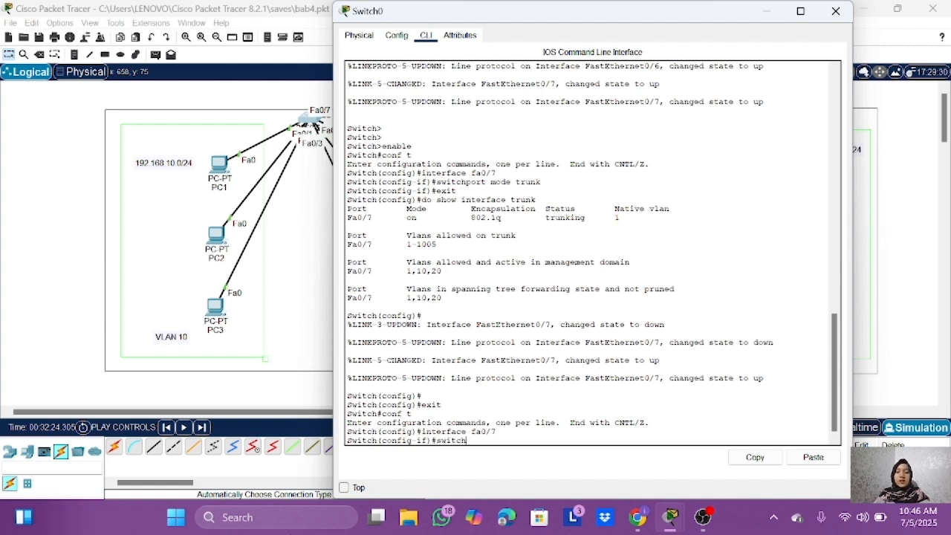
{"action": "type", "text": "port mode trunk"}
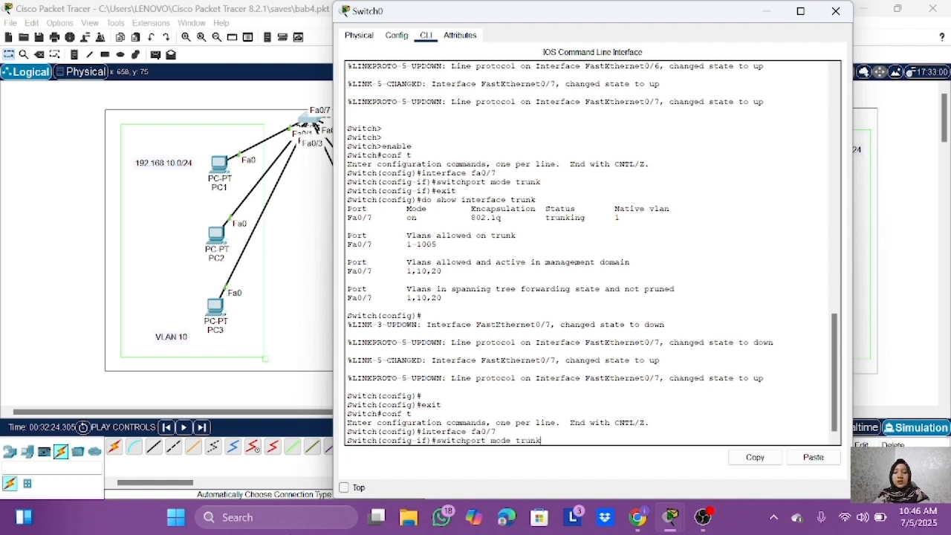
{"action": "key", "text": "Return"}
{"action": "type", "text": "exit"}
{"action": "key", "text": "Return"}
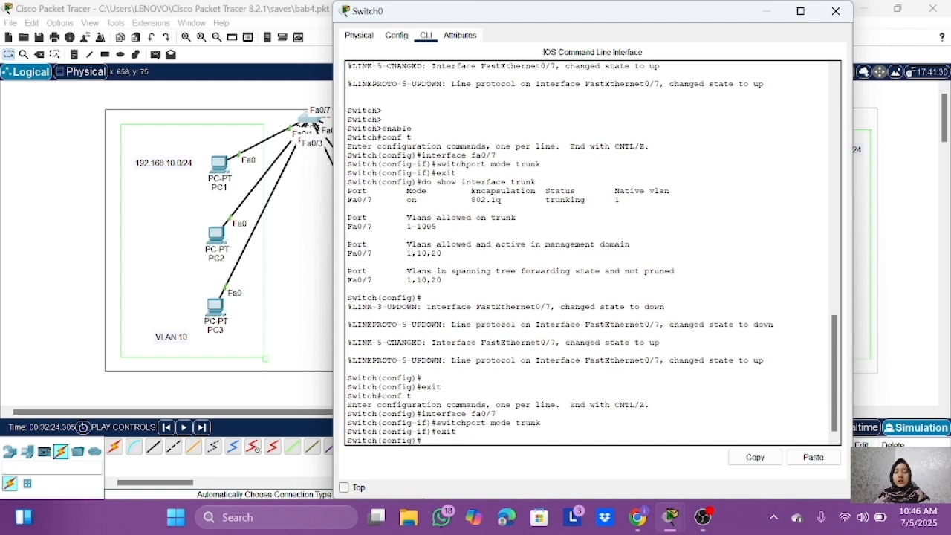
Step: Run do show interface trunk on Switch0 to check the trunk port and its allowed VLANs
{"action": "type", "text": "do show interface trun"}
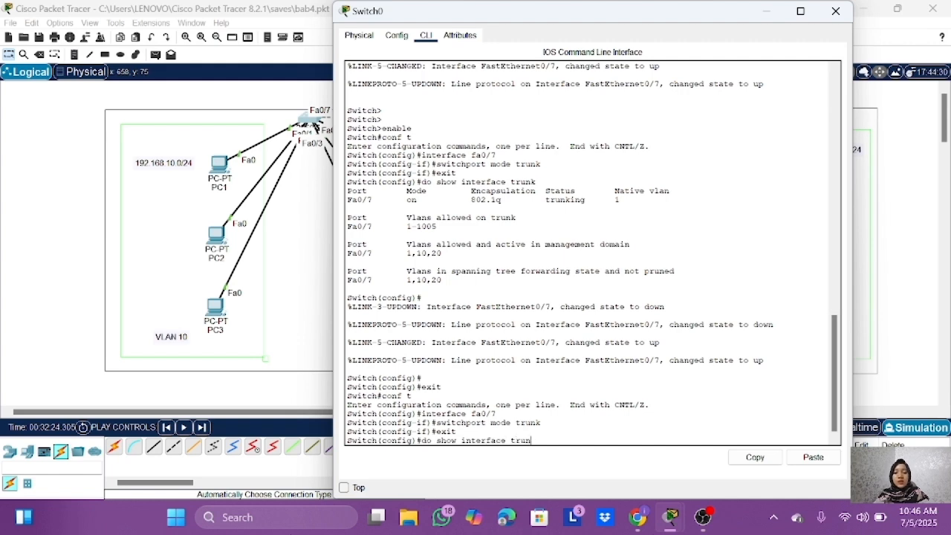
{"action": "type", "text": "k"}
{"action": "key", "text": "Return"}
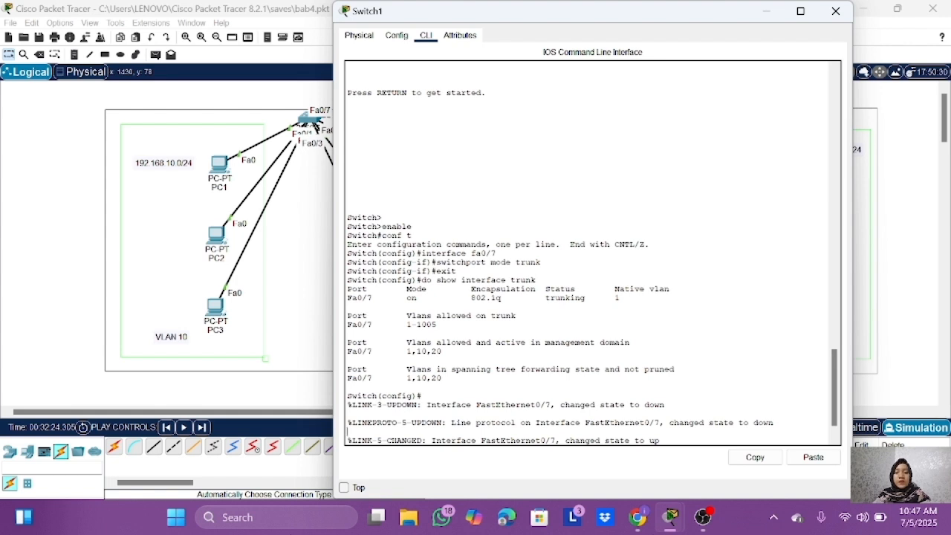
Step: Exit to privileged mode on Switch1 and re-enter global configuration mode with conf t
{"action": "key", "text": "Return"}
{"action": "type", "text": "ex"}
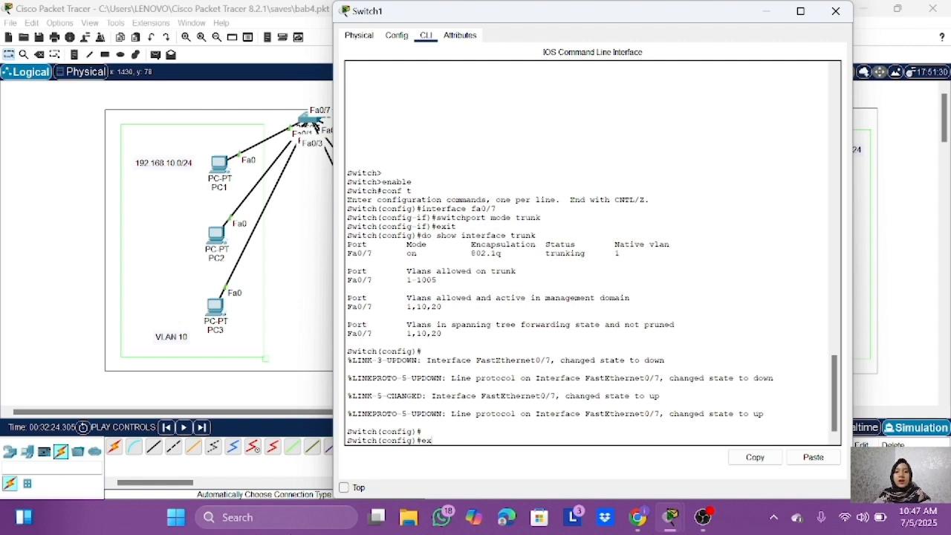
{"action": "type", "text": "it"}
{"action": "key", "text": "Return"}
{"action": "type", "text": "conf t"}
{"action": "key", "text": "Return"}
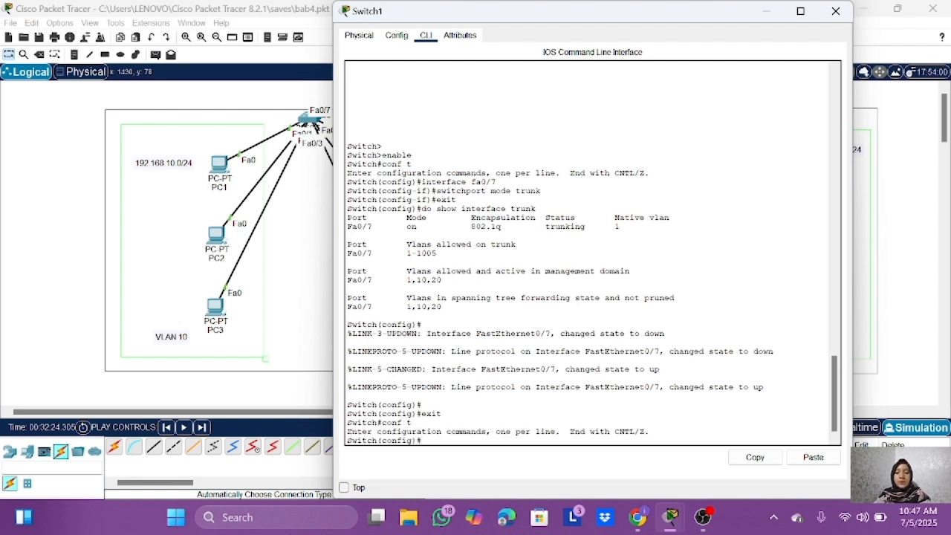
Step: Set interface fa0/7 on Switch1 to trunk mode with switchport mode trunk and exit interface configuration
{"action": "type", "text": "interface fa0/7"}
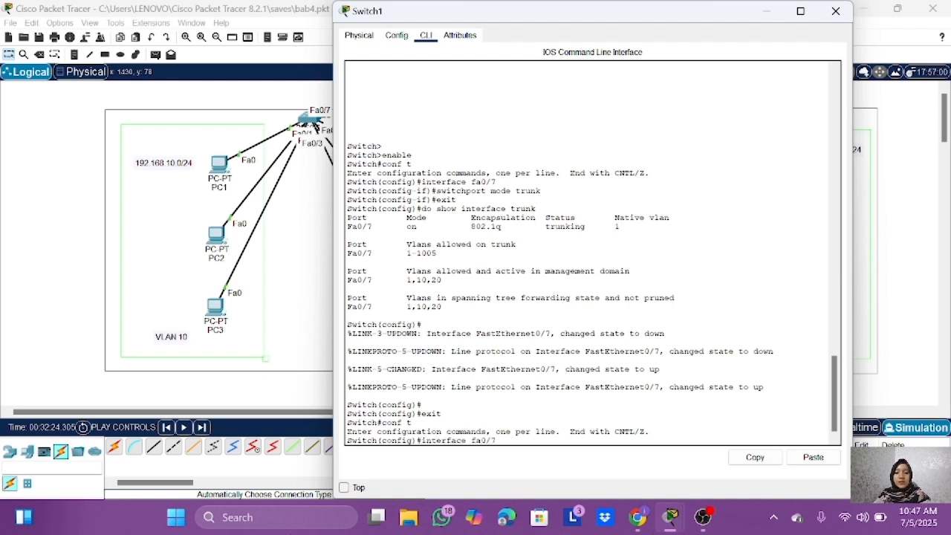
{"action": "key", "text": "Return"}
{"action": "type", "text": "switchp"}
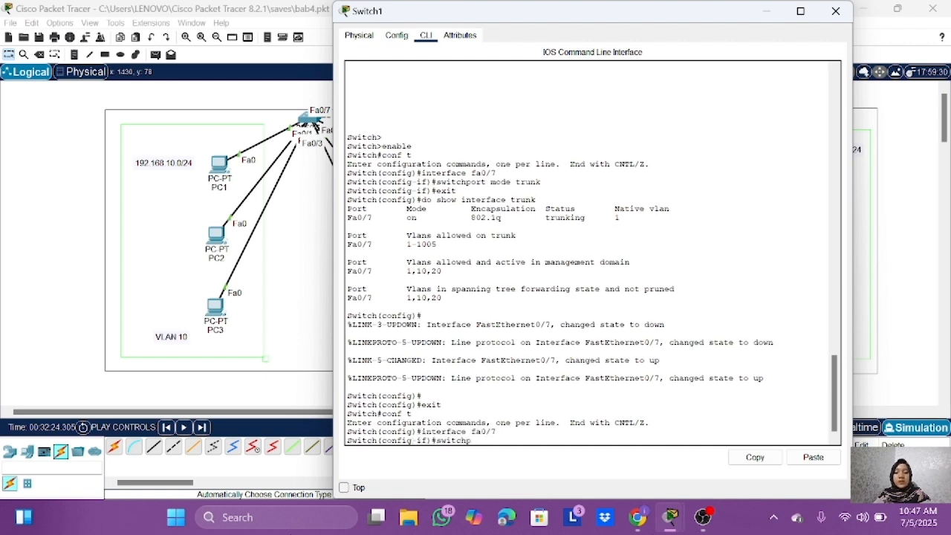
{"action": "type", "text": "ort mode trunk"}
{"action": "key", "text": "Return"}
{"action": "type", "text": "exi"}
{"action": "type", "text": "t"}
{"action": "key", "text": "Return"}
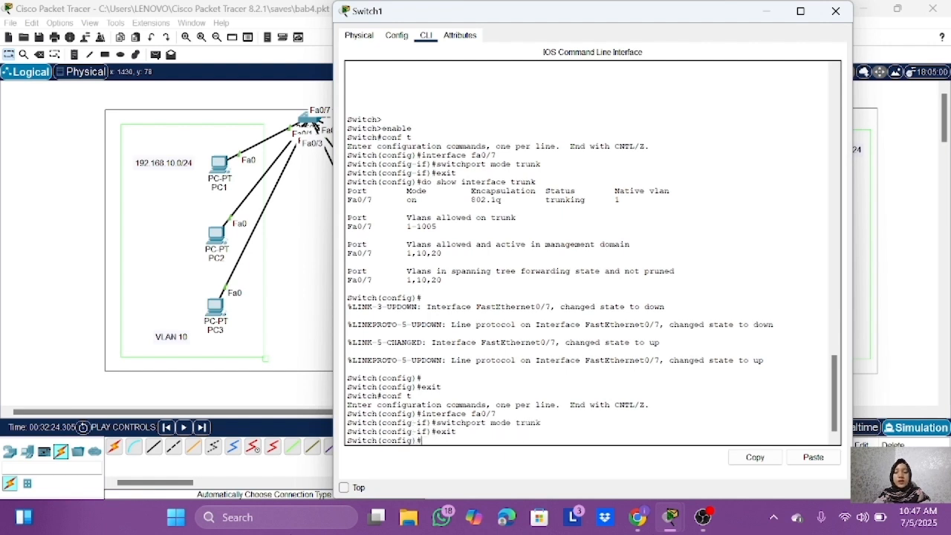
Step: Check the fa0/7 trunk status on Switch1 with do show interface trunk and close the switch's window
{"action": "type", "text": "do show interface trunk"}
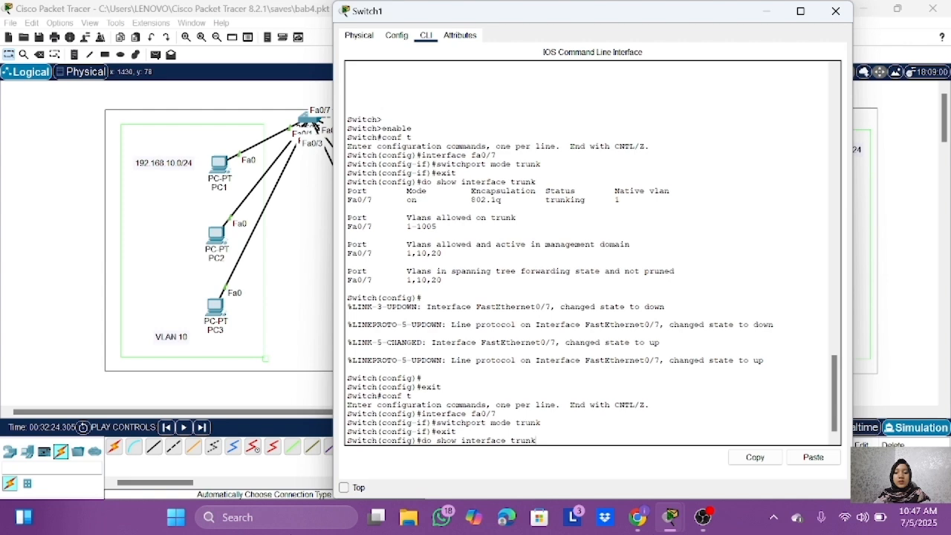
{"action": "key", "text": "Return"}
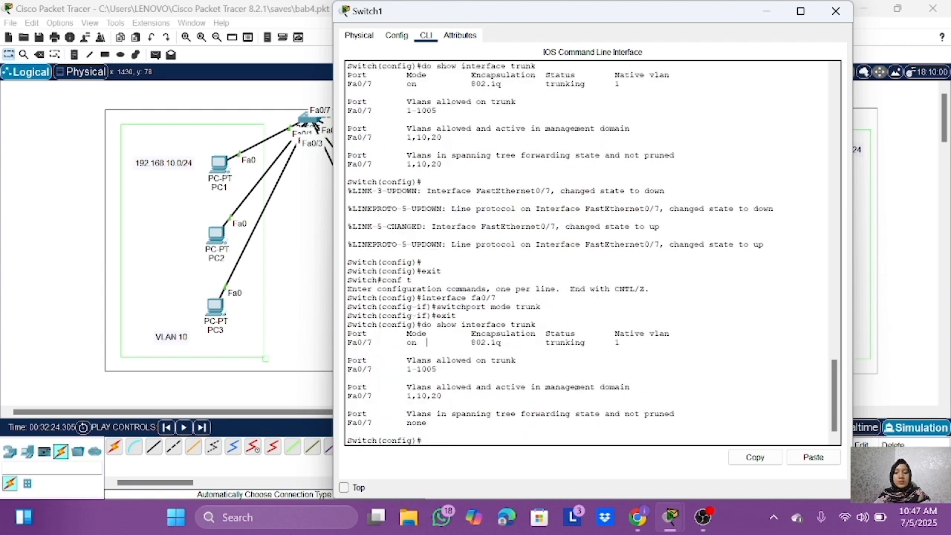
{"action": "triple_click", "coordinate": [412, 342]}
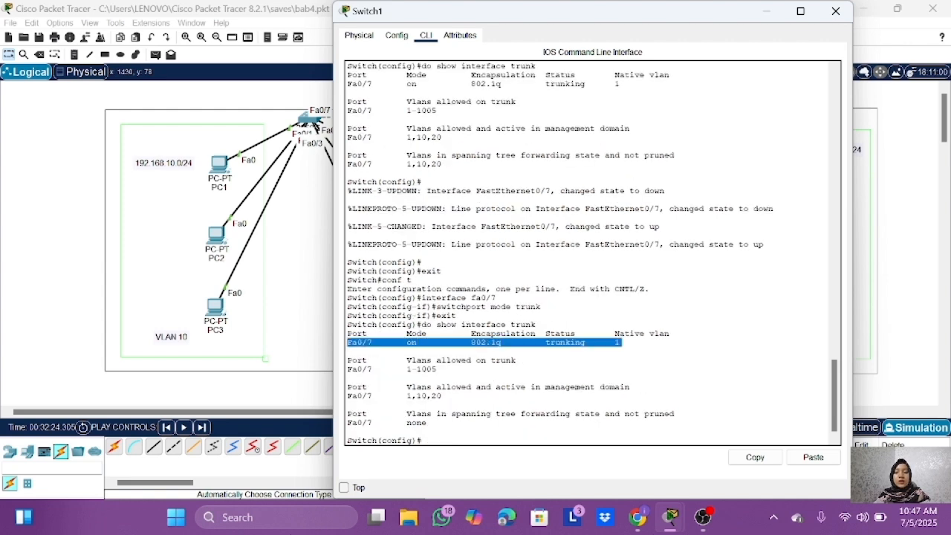
{"action": "left_click", "coordinate": [833, 13]}
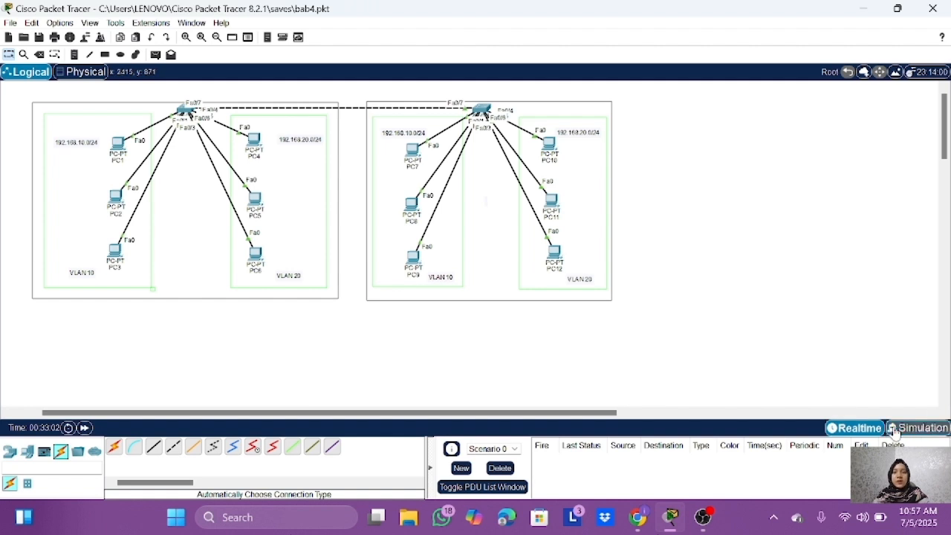
Step: Switch to Simulation mode and move the Simulation Panel clear of the network topology
{"action": "left_click", "coordinate": [918, 428]}
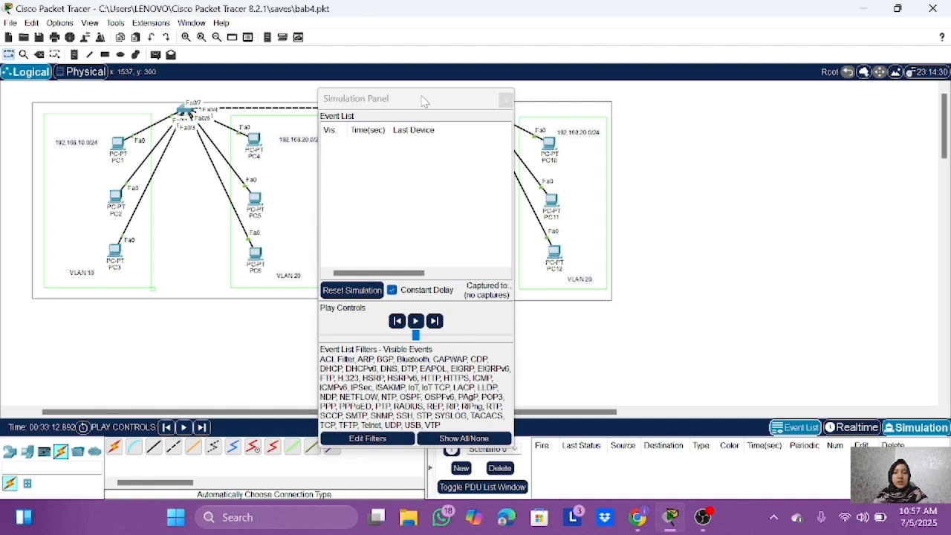
{"action": "left_click_drag", "start_coordinate": [422, 100], "coordinate": [833, 77]}
{"action": "scroll", "coordinate": [592, 219], "scroll_direction": "up", "scroll_amount": 2}
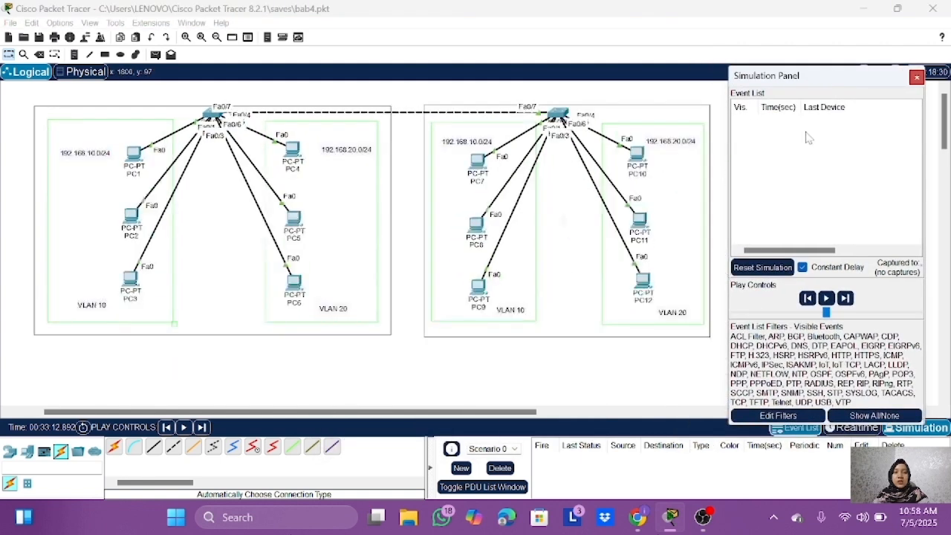
Step: Add a simple PDU from PC2 on the first switch to PC9 on the second switch
{"action": "left_click", "coordinate": [156, 54]}
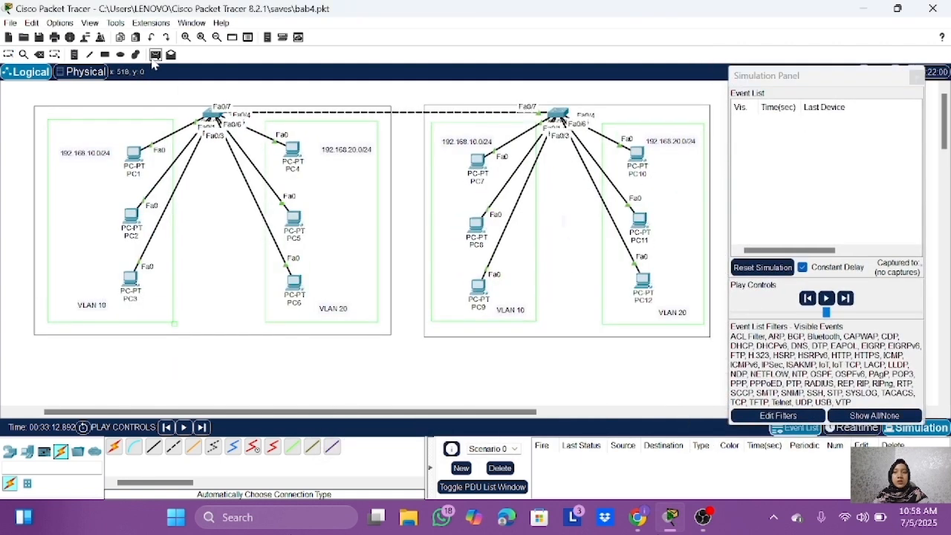
{"action": "left_click", "coordinate": [132, 215]}
{"action": "left_click", "coordinate": [480, 285]}
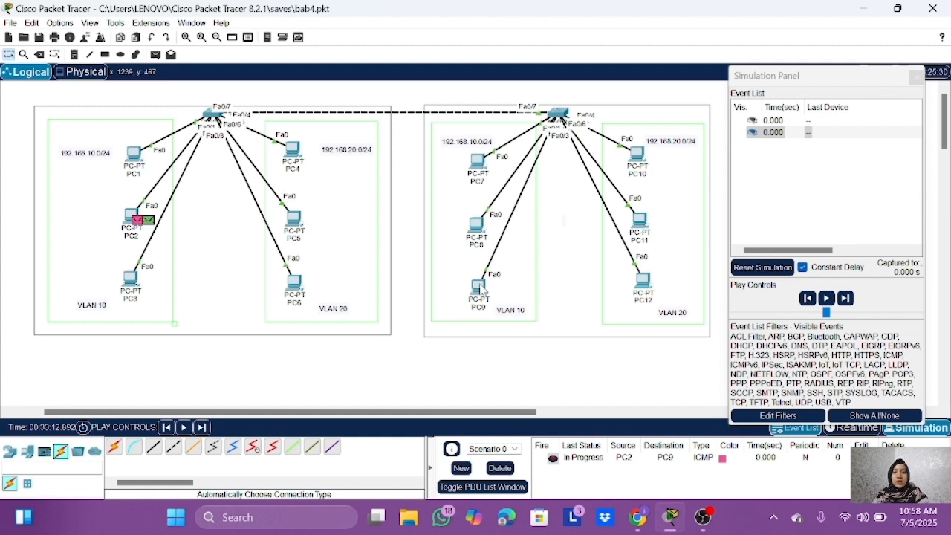
Step: Advance the simulation two captures forward to follow the PC2-to-PC9 packet from PC2 through Switch0
{"action": "scroll", "coordinate": [817, 169], "scroll_direction": "right", "scroll_amount": 3}
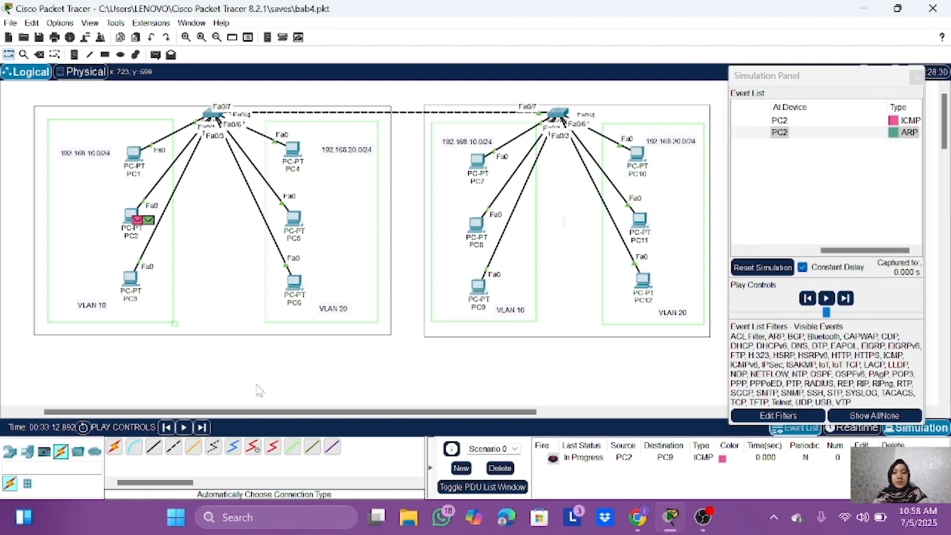
{"action": "left_click", "coordinate": [201, 427]}
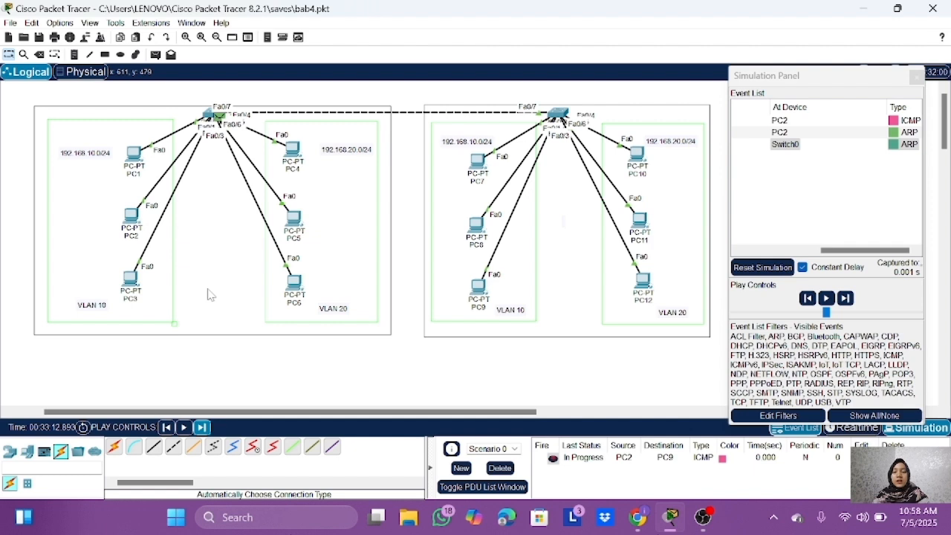
{"action": "left_click", "coordinate": [201, 427]}
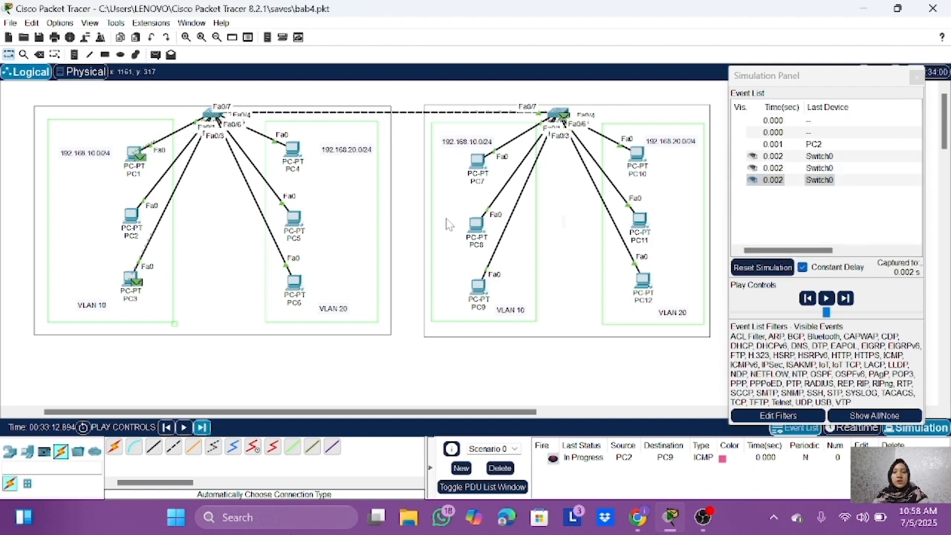
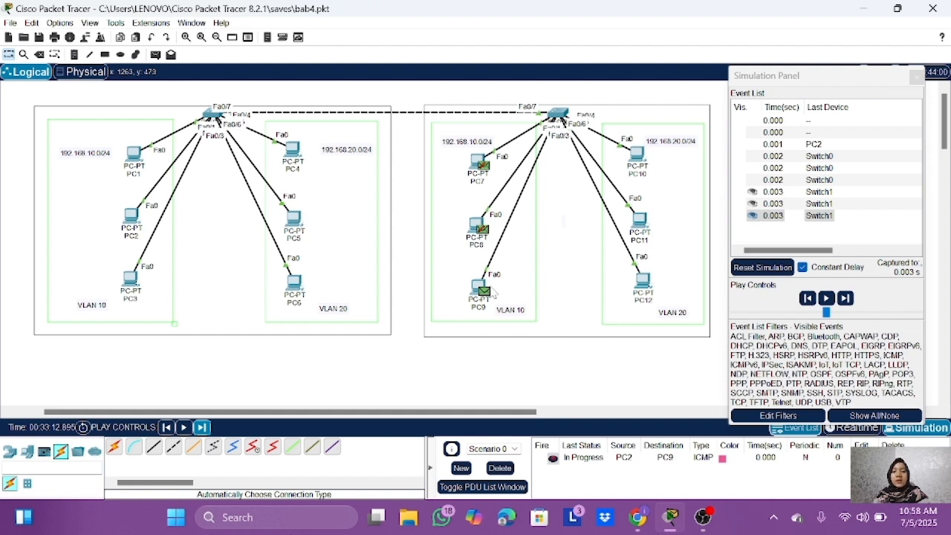
Step: Advance the simulation three captures forward to follow the ARP reply from PC9 back through Switch1 and Switch0
{"action": "mouse_move", "coordinate": [491, 295]}
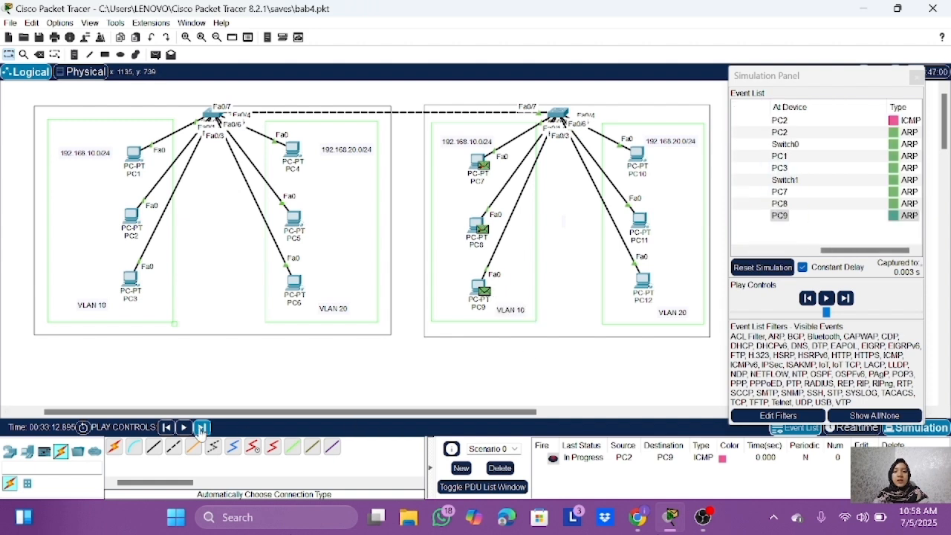
{"action": "left_click", "coordinate": [199, 429]}
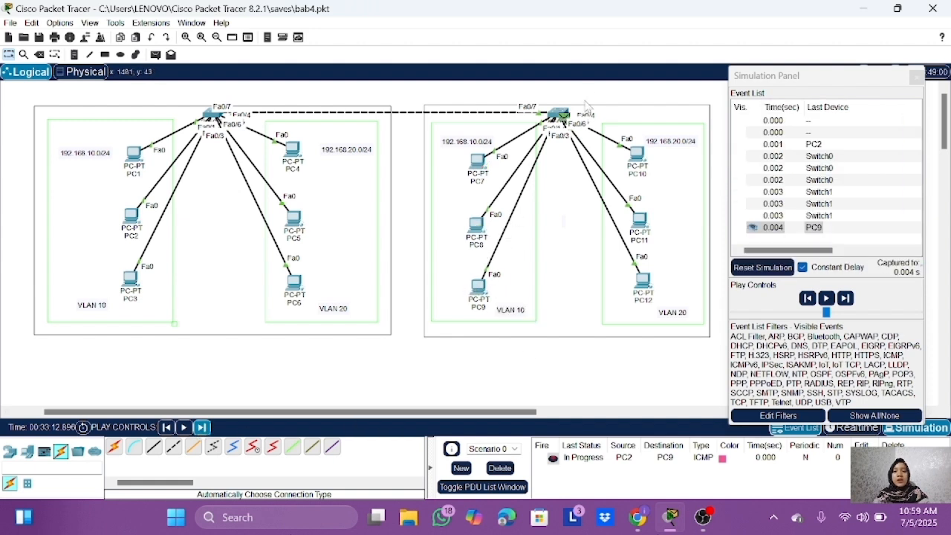
{"action": "left_click", "coordinate": [201, 427]}
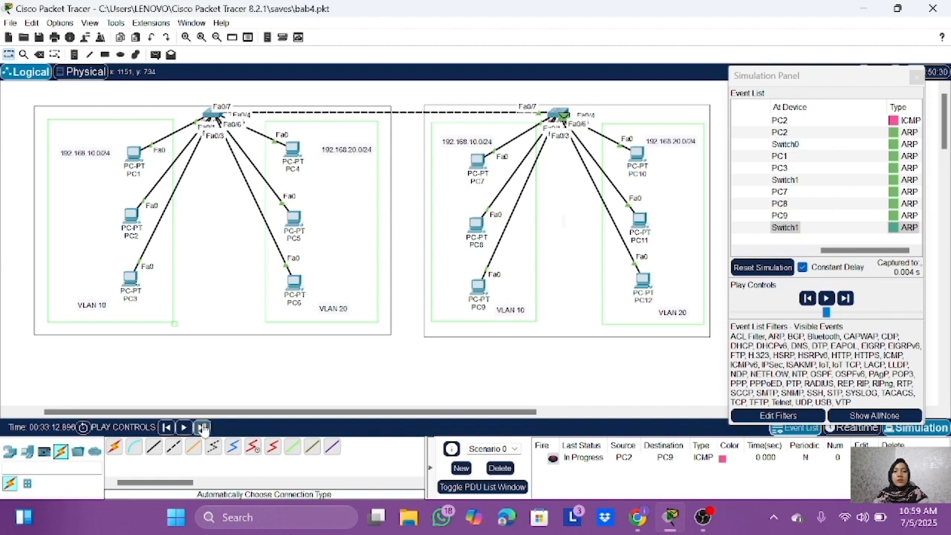
{"action": "scroll", "coordinate": [772, 199], "scroll_direction": "right", "scroll_amount": 3}
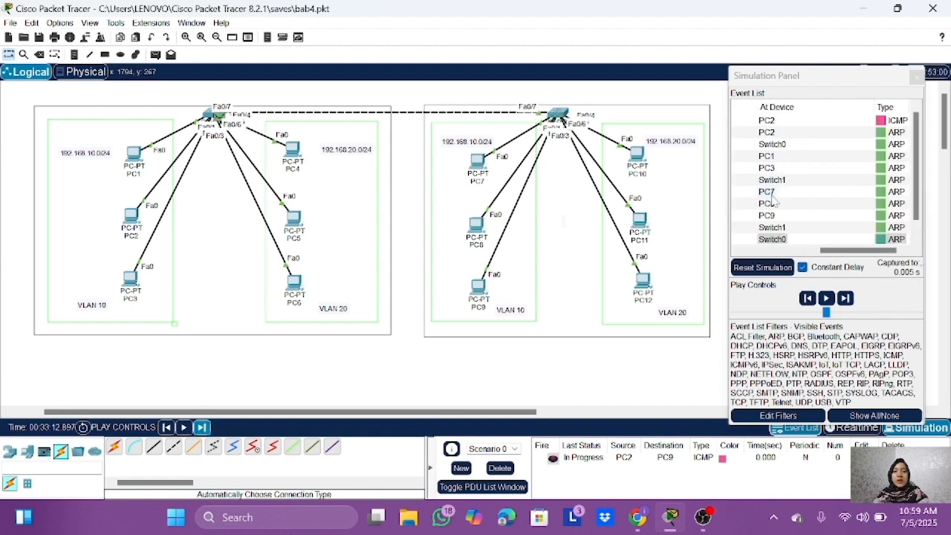
{"action": "left_click", "coordinate": [201, 429]}
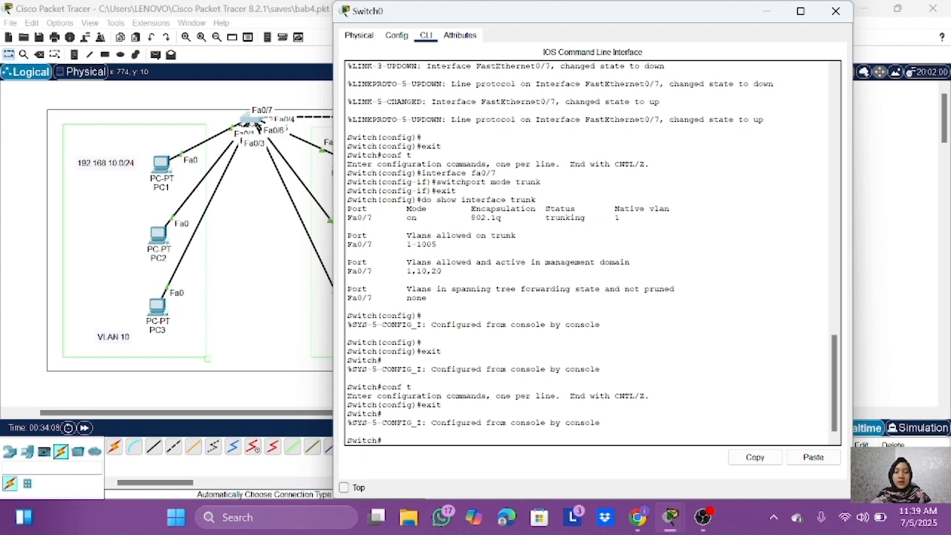
Step: Run show interfaces trunk on Switch0 and examine the VLANs allowed on the fa0/7 trunk
{"action": "type", "text": "show interfaces trunk"}
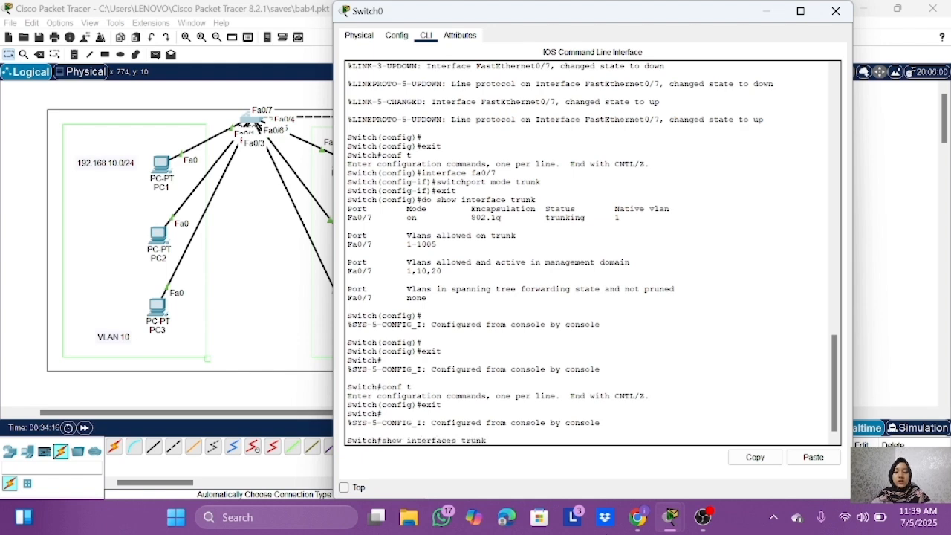
{"action": "key", "text": "Return"}
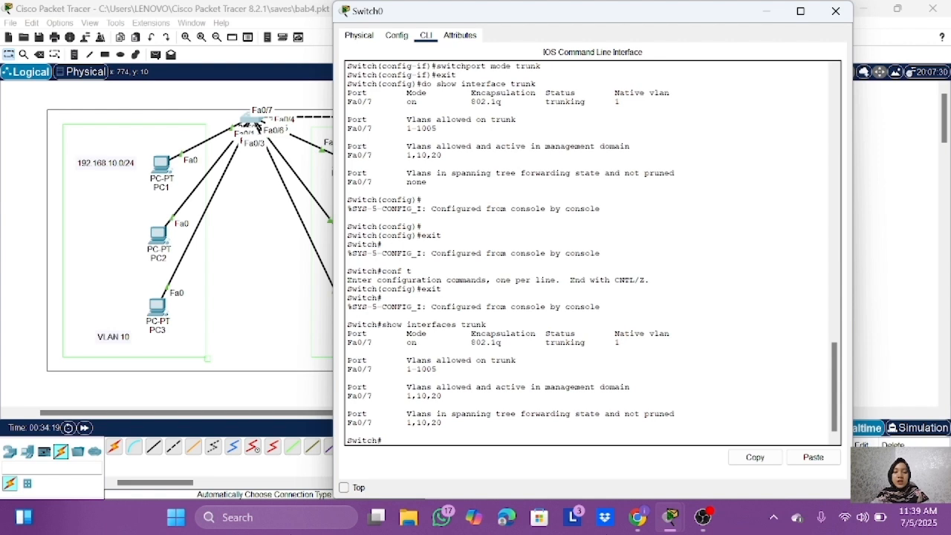
{"action": "triple_click", "coordinate": [427, 364]}
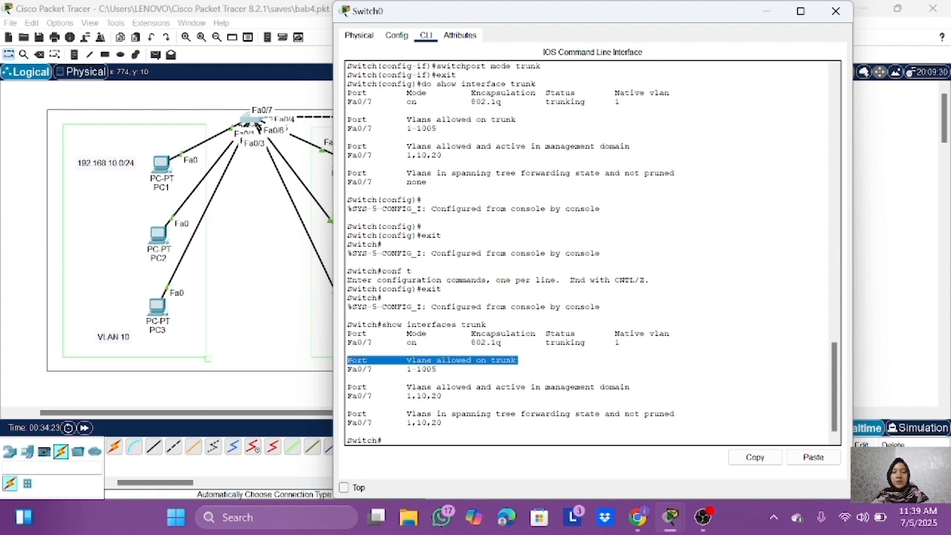
Step: In Switch0's configuration mode, restrict the fa0/7 trunk with switchport trunk allowed vlan 10,20
{"action": "type", "text": "conf t"}
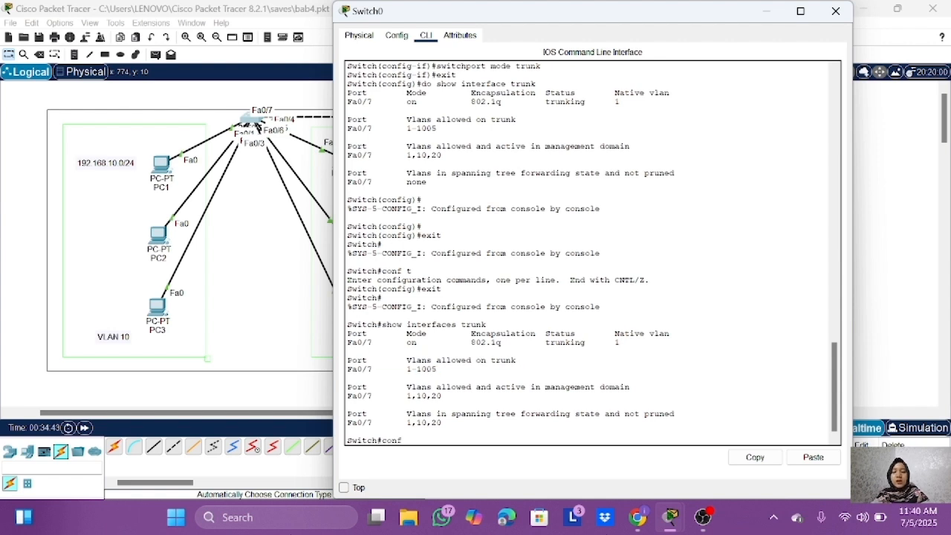
{"action": "key", "text": "Return"}
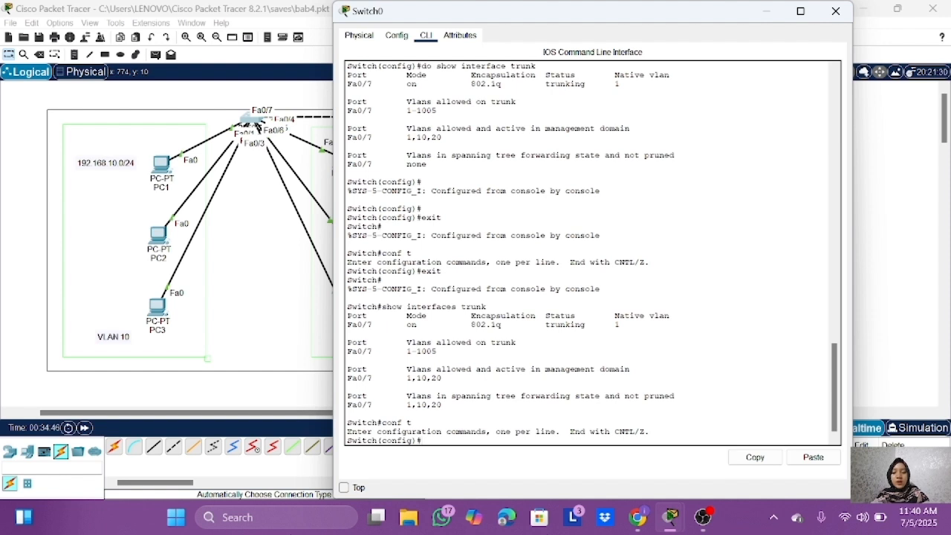
{"action": "type", "text": "interface fa0/"}
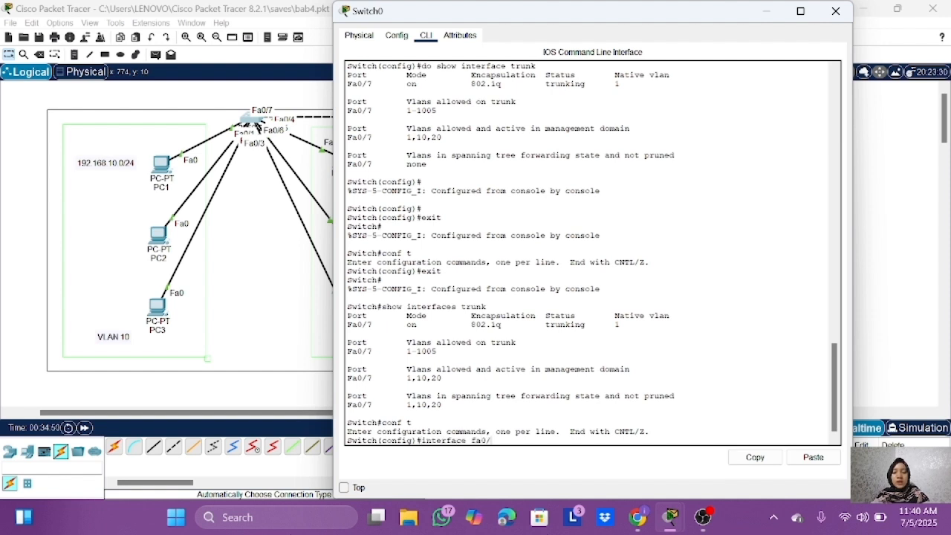
{"action": "type", "text": "7"}
{"action": "key", "text": "Return"}
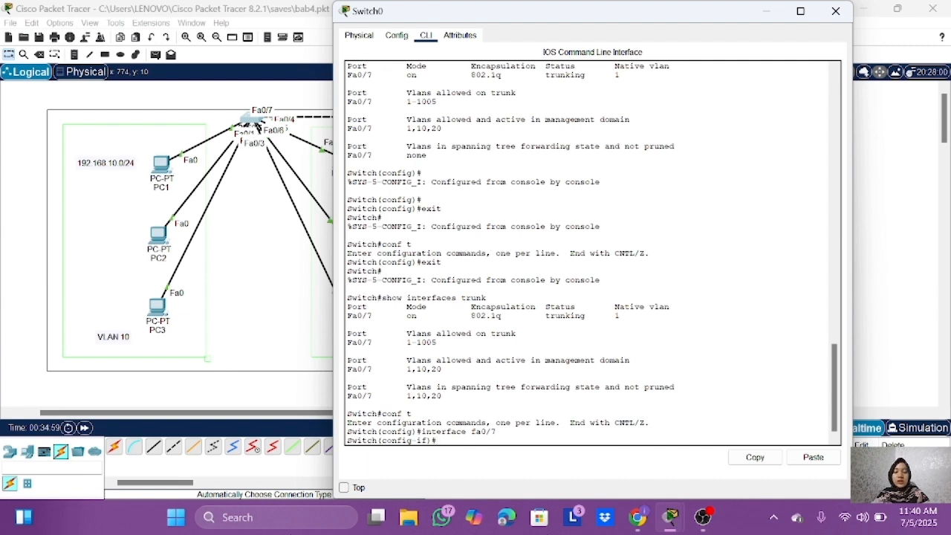
{"action": "type", "text": "switchport "}
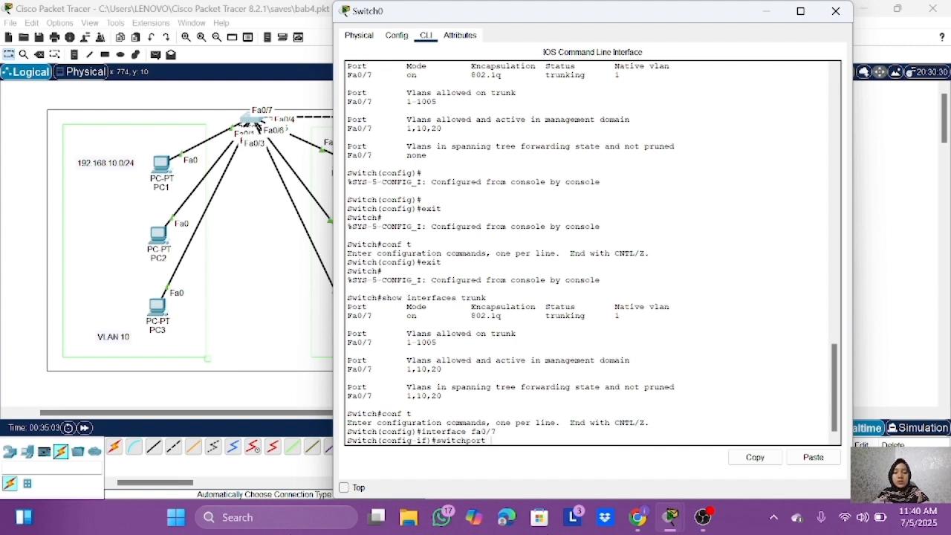
{"action": "type", "text": "trunk allowed v"}
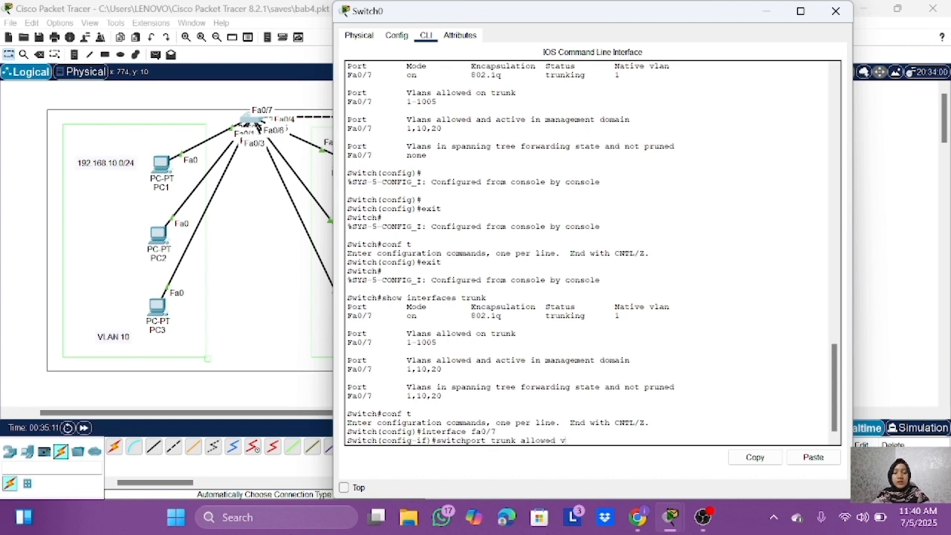
{"action": "type", "text": "lan 10,20"}
{"action": "key", "text": "Return"}
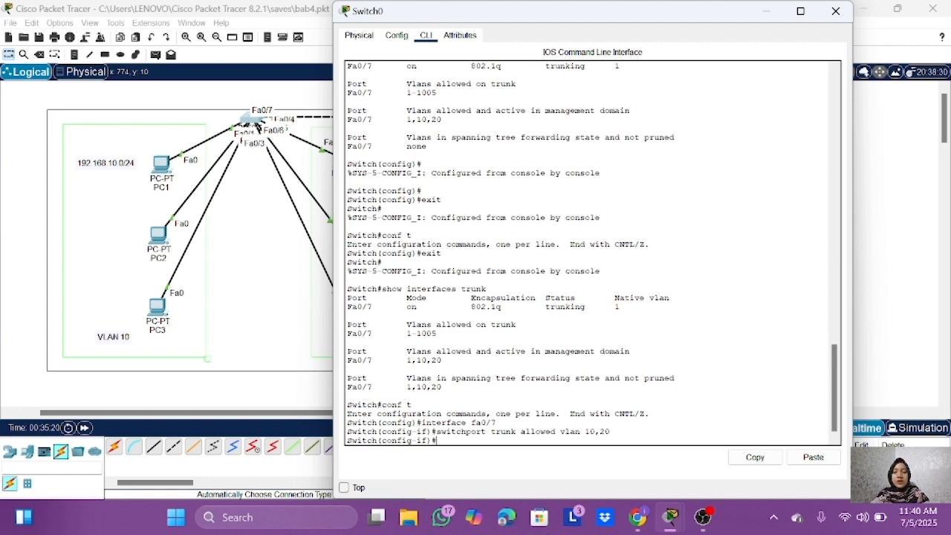
Step: Exit the fa0/7 interface configuration and check Switch0's trunk settings with do show interface trunk
{"action": "type", "text": "exit"}
{"action": "key", "text": "Return"}
{"action": "type", "text": "do sho"}
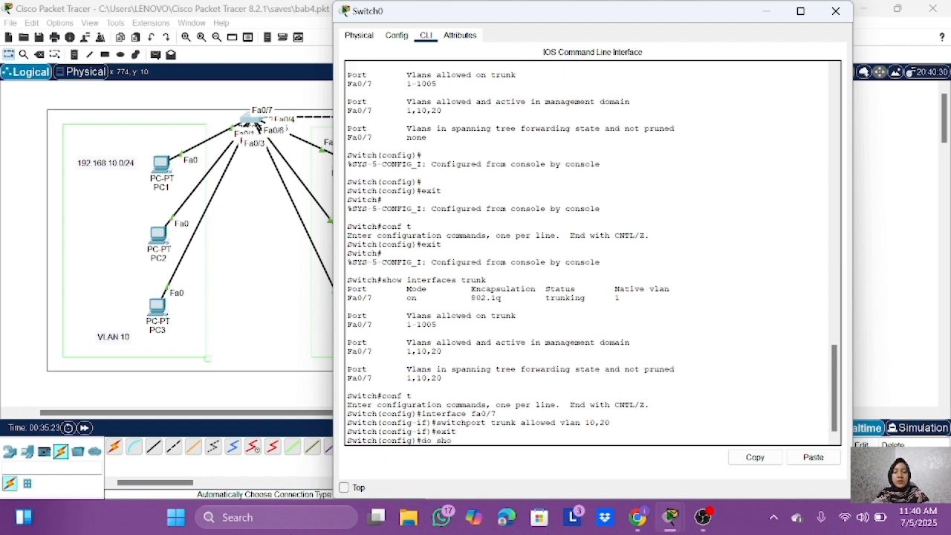
{"action": "type", "text": "w interface trunk"}
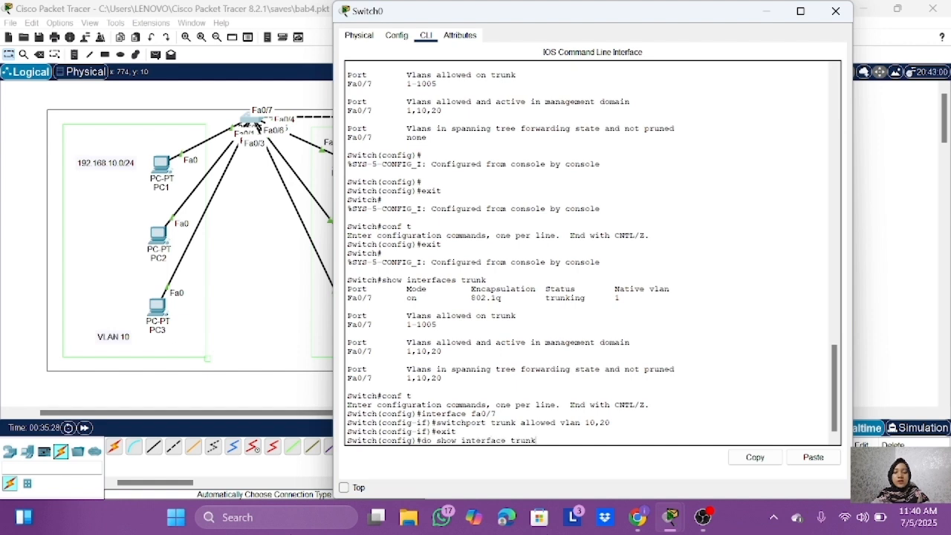
{"action": "key", "text": "Return"}
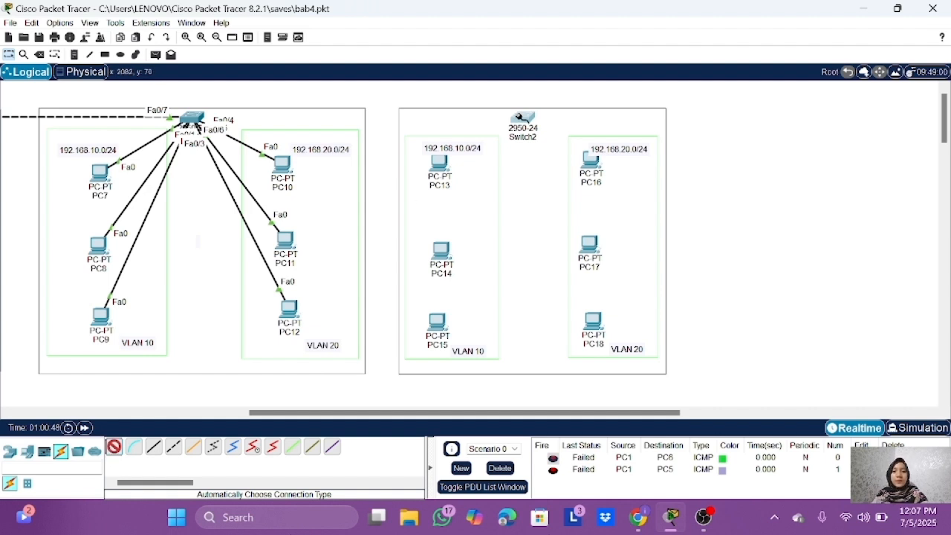
Step: Cable Switch2 to the VLAN 10 computers PC13, PC14 and PC15 with automatically chosen connections
{"action": "left_click", "coordinate": [522, 118]}
{"action": "left_click", "coordinate": [439, 163]}
{"action": "left_click", "coordinate": [113, 447]}
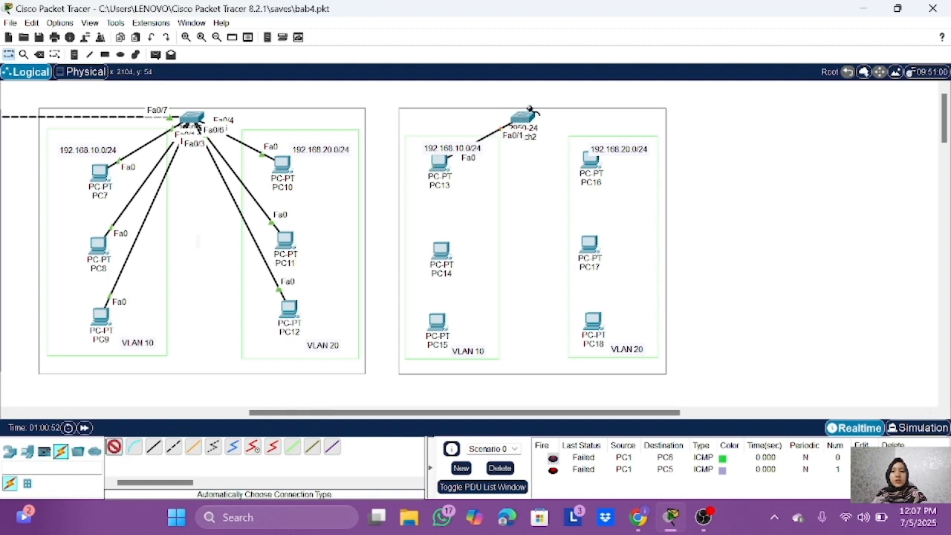
{"action": "left_click", "coordinate": [522, 118]}
{"action": "left_click", "coordinate": [442, 250]}
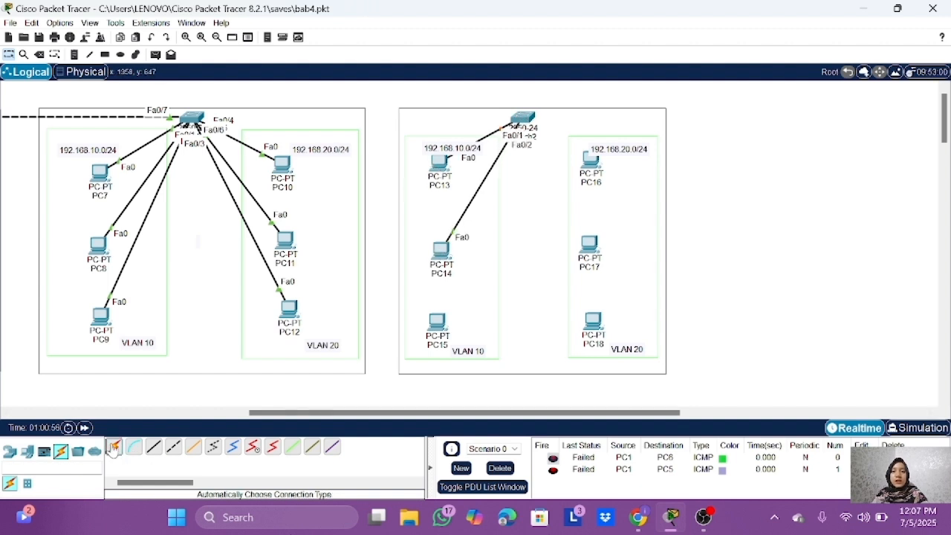
{"action": "left_click", "coordinate": [113, 447]}
{"action": "left_click", "coordinate": [523, 118]}
{"action": "left_click", "coordinate": [437, 321]}
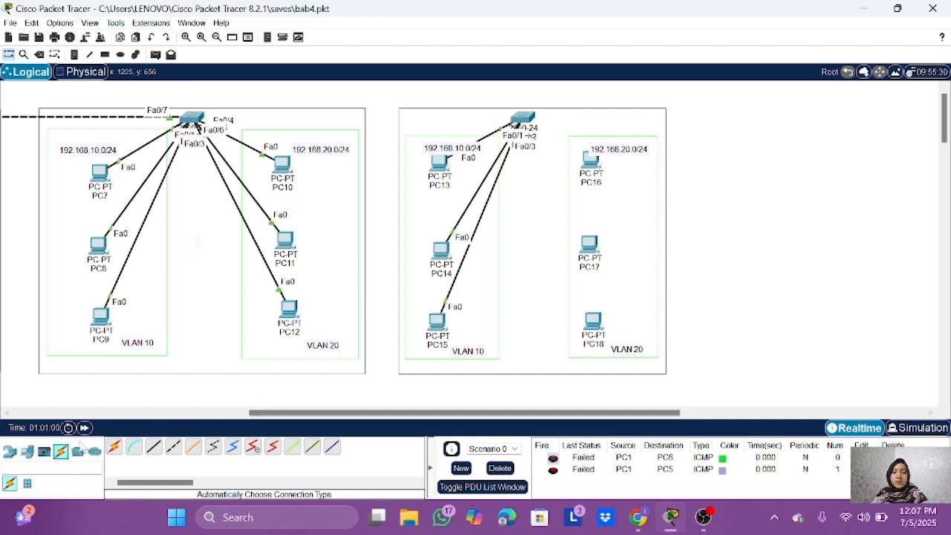
Step: Cable Switch2 to the VLAN 20 computers PC16, PC17 and PC18 with automatically chosen connections
{"action": "left_click", "coordinate": [113, 447]}
{"action": "left_click", "coordinate": [524, 118]}
{"action": "left_click", "coordinate": [592, 159]}
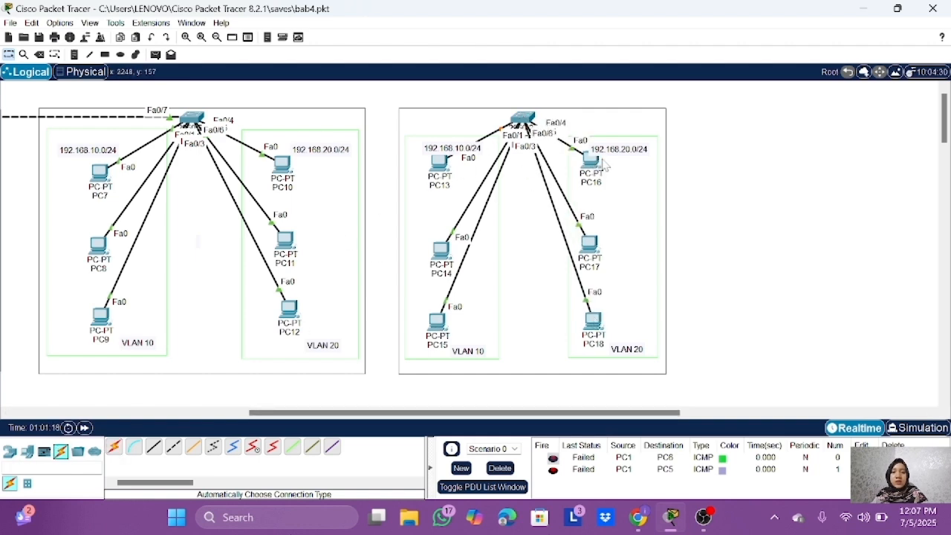
Step: Assign PC13 the static IPv4 address 192.168.10.8 with subnet mask 255.255.255.0
{"action": "left_click", "coordinate": [439, 162]}
{"action": "left_click", "coordinate": [444, 37]}
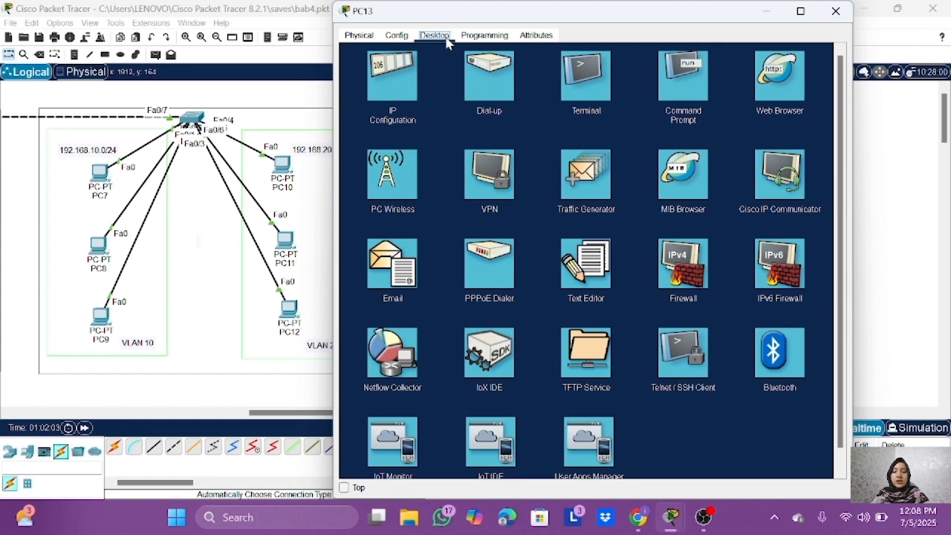
{"action": "left_click", "coordinate": [380, 80]}
{"action": "type", "text": "192.168"}
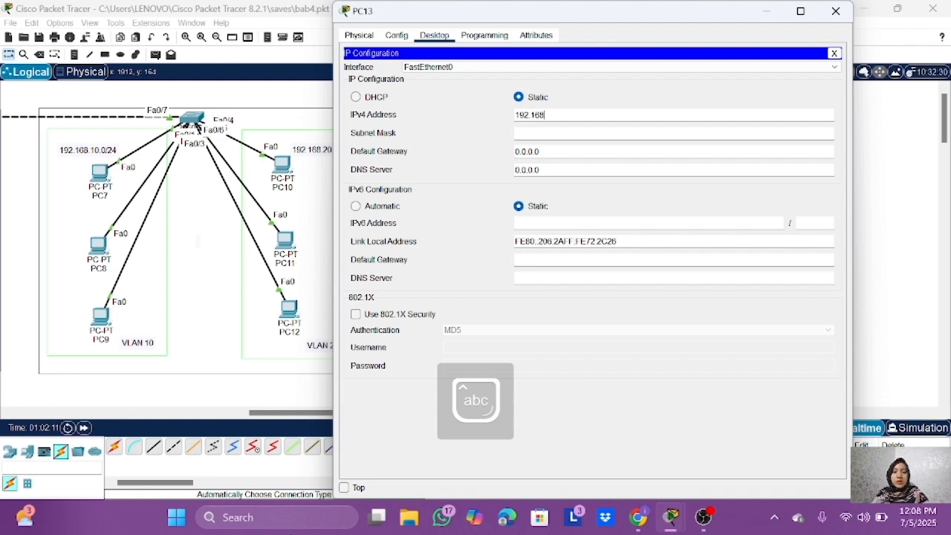
{"action": "type", "text": ".10.8"}
{"action": "key", "text": "Tab"}
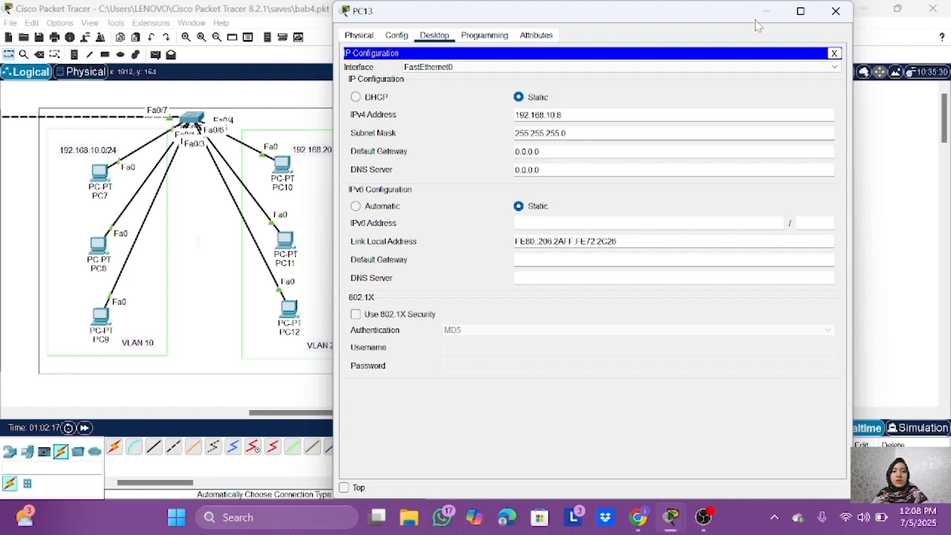
Step: Assign PC14 the static IPv4 address 192.168.10.9 with the default subnet mask
{"action": "type", "text": "19"}
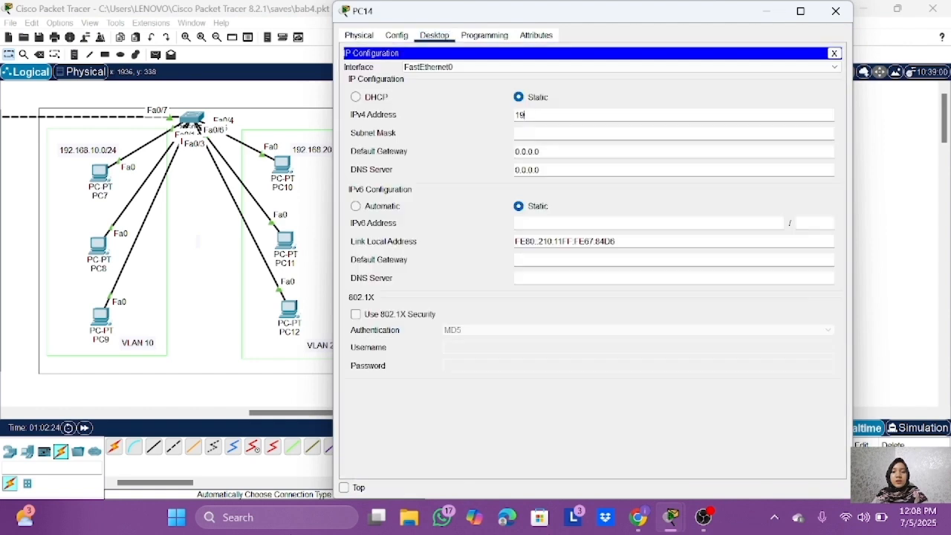
{"action": "type", "text": "2.168"}
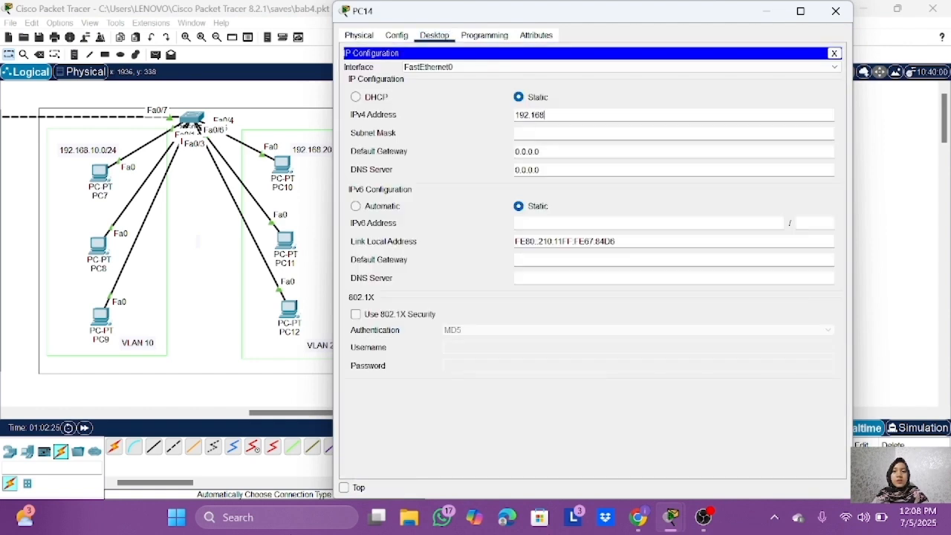
{"action": "type", "text": ".10.9"}
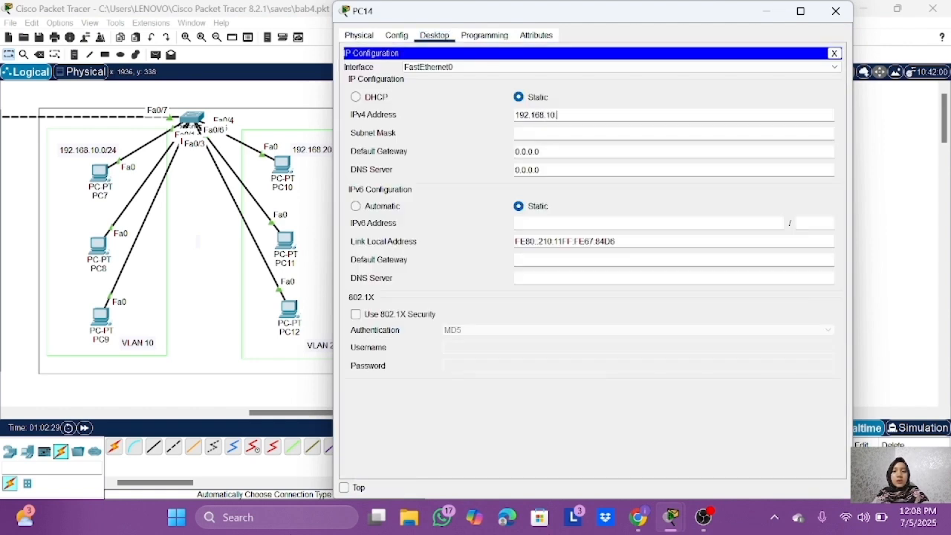
{"action": "key", "text": "Tab"}
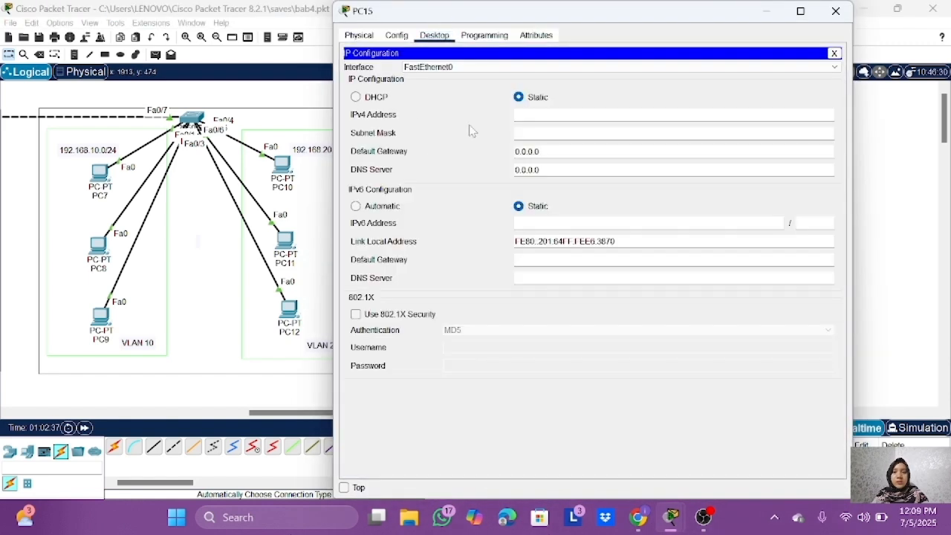
Step: Assign PC15 the static IPv4 address 192.168.10.10 with subnet mask 255.255.255.0 and close its window
{"action": "type", "text": "192.168.10.10"}
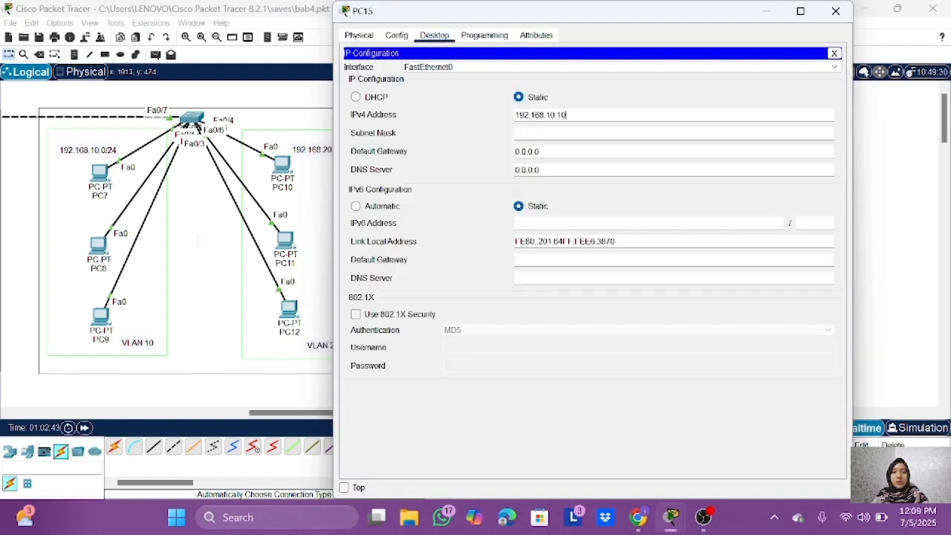
{"action": "key", "text": "Tab"}
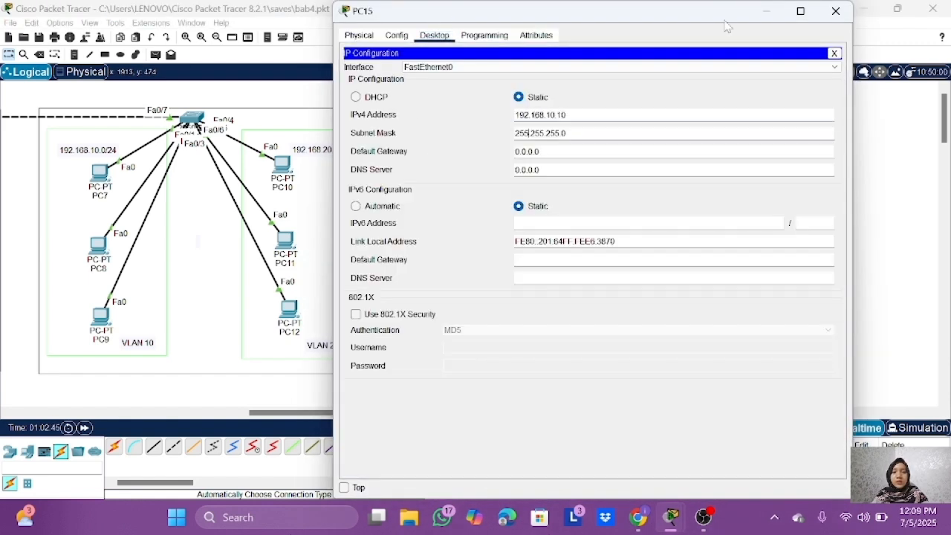
{"action": "left_click", "coordinate": [835, 12]}
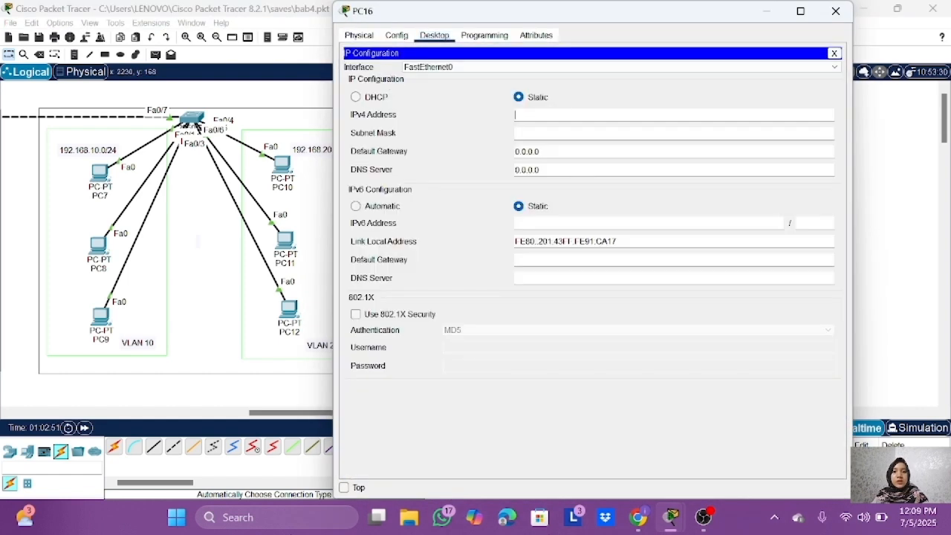
Step: Assign PC16 the static IPv4 address 192.168.20.8 with subnet mask 255.255.255.0 and close its window
{"action": "type", "text": "192.168.20.8"}
{"action": "key", "text": "Tab"}
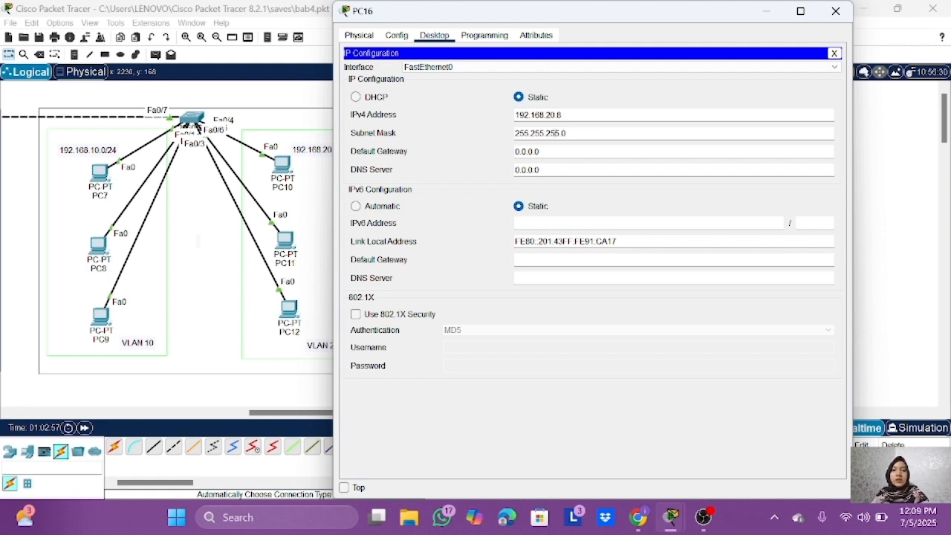
{"action": "left_click", "coordinate": [835, 11]}
Step: Assign PC17 the static IPv4 address 192.168.20.9 with subnet mask 255.255.255.0 and close its window
{"action": "left_click", "coordinate": [596, 244]}
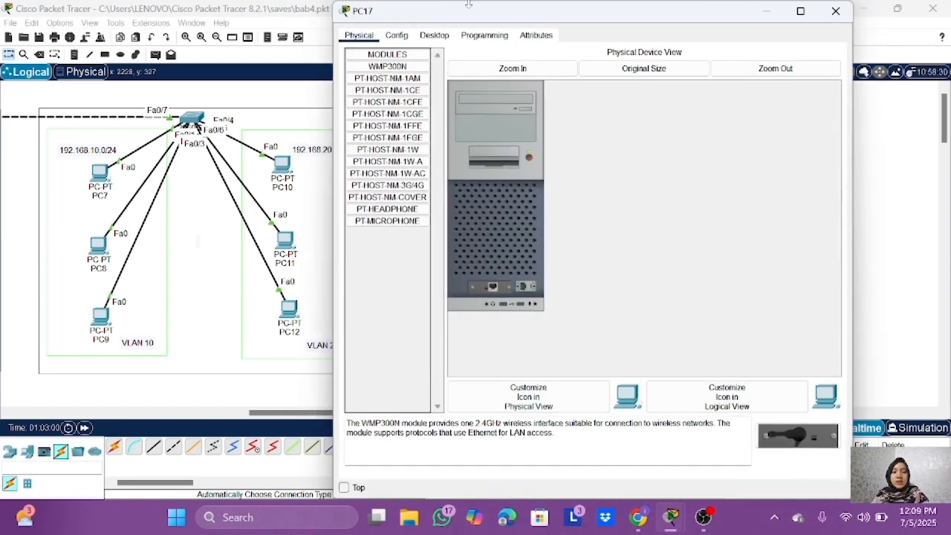
{"action": "left_click", "coordinate": [434, 34]}
{"action": "left_click", "coordinate": [410, 74]}
{"action": "left_click", "coordinate": [512, 112]}
{"action": "type", "text": "192"}
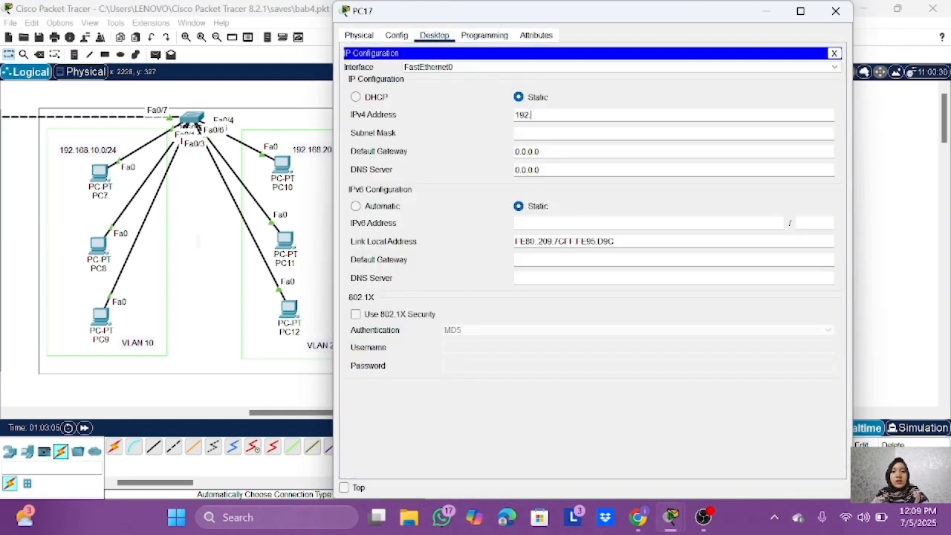
{"action": "type", "text": ".168.20"}
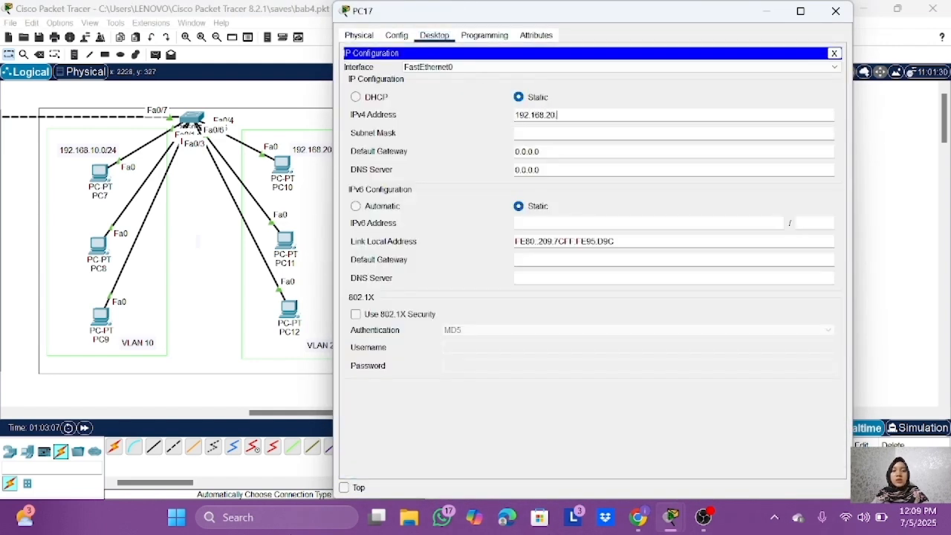
{"action": "type", "text": ".1"}
{"action": "left_click", "coordinate": [535, 135]}
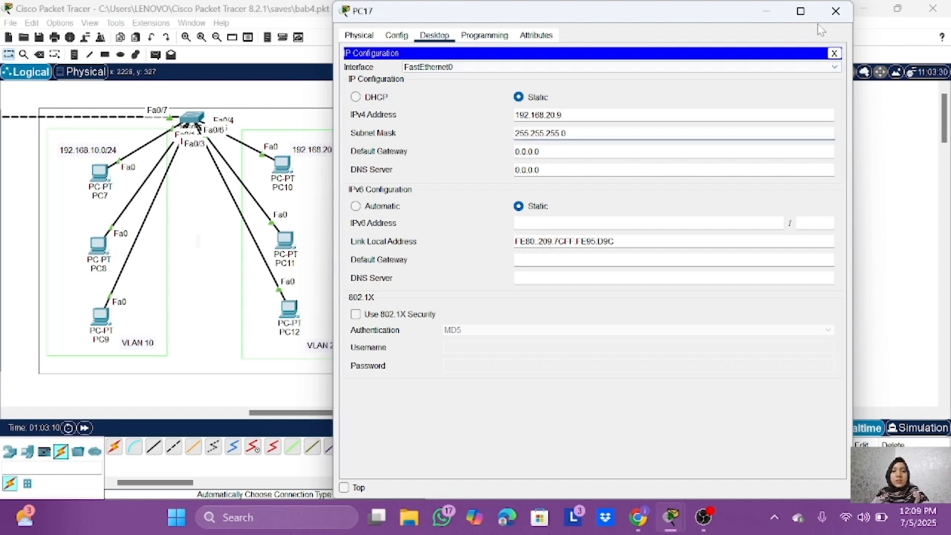
{"action": "left_click", "coordinate": [835, 11]}
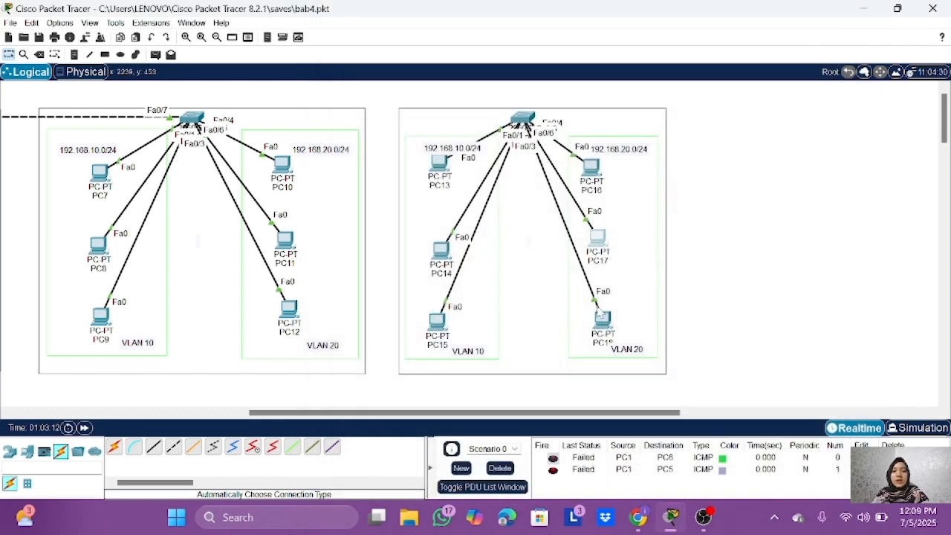
Step: Assign PC18 the static IPv4 address 192.168.20.10 with subnet mask 255.255.255.0 and close its window
{"action": "left_click", "coordinate": [599, 313]}
{"action": "left_click", "coordinate": [435, 35]}
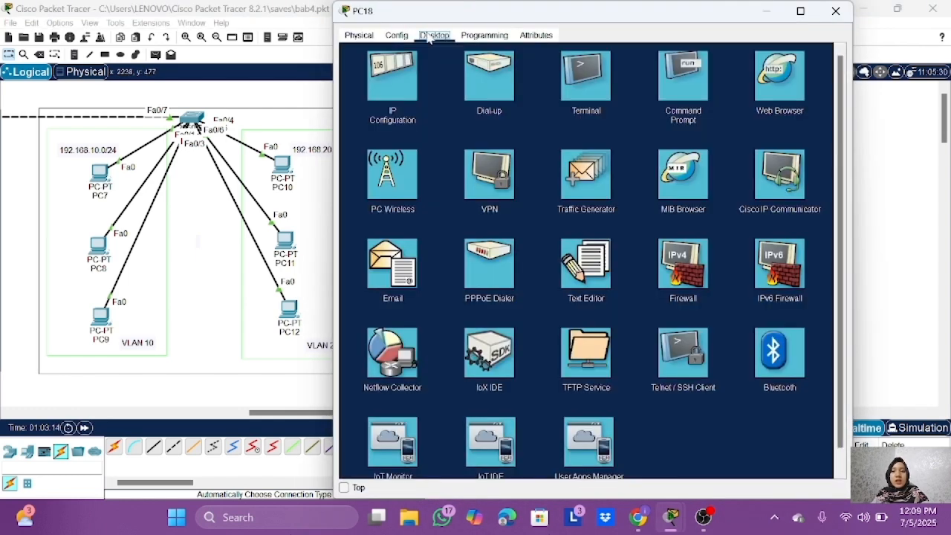
{"action": "left_click", "coordinate": [384, 197]}
{"action": "left_click", "coordinate": [531, 113]}
{"action": "type", "text": "192.168.20.10"}
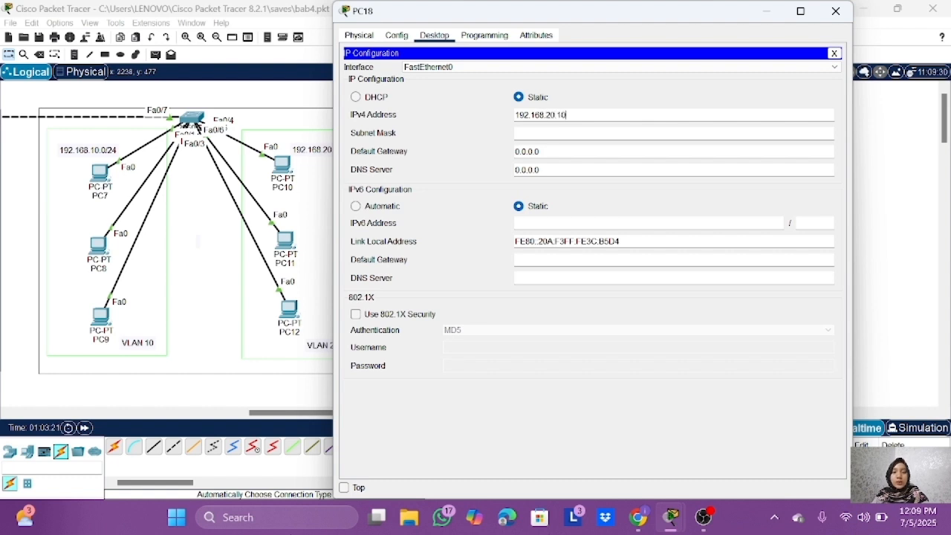
{"action": "key", "text": "Tab"}
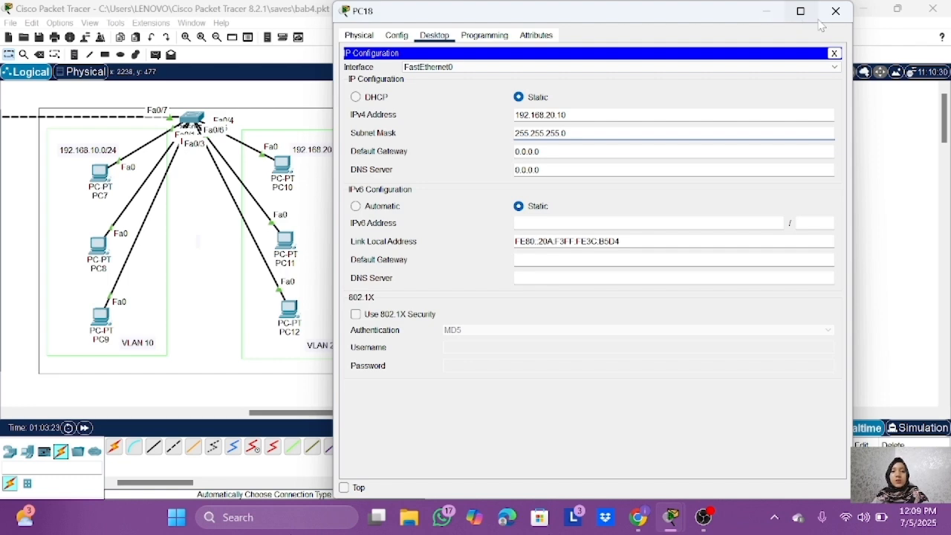
{"action": "left_click", "coordinate": [836, 11]}
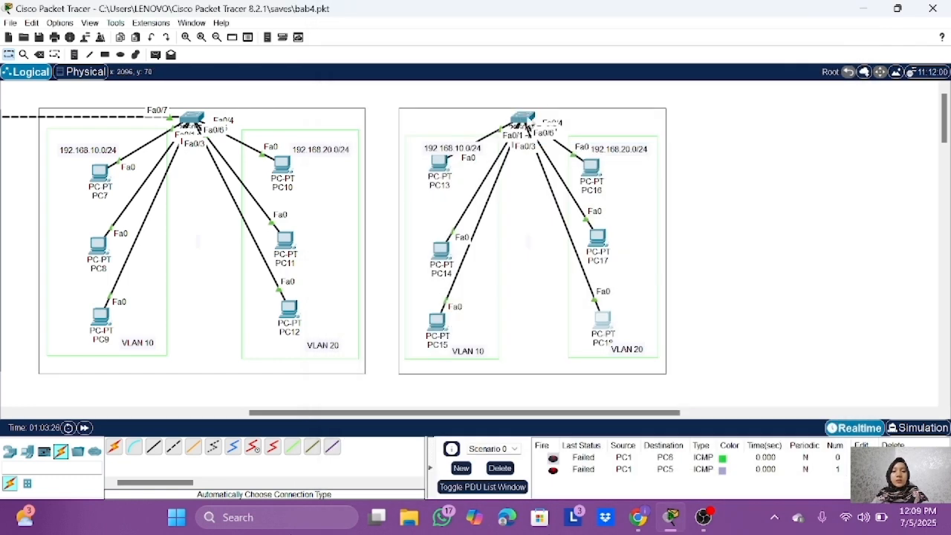
Step: Open Switch2's command line and enter global configuration mode with ena and conf t
{"action": "left_click", "coordinate": [528, 120]}
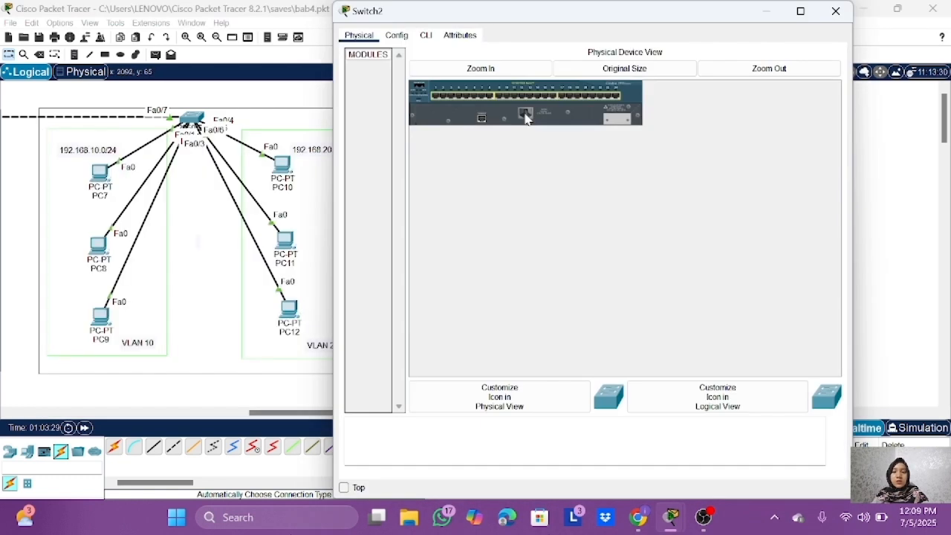
{"action": "left_click", "coordinate": [425, 36]}
{"action": "key", "text": "Return"}
{"action": "key", "text": "Return"}
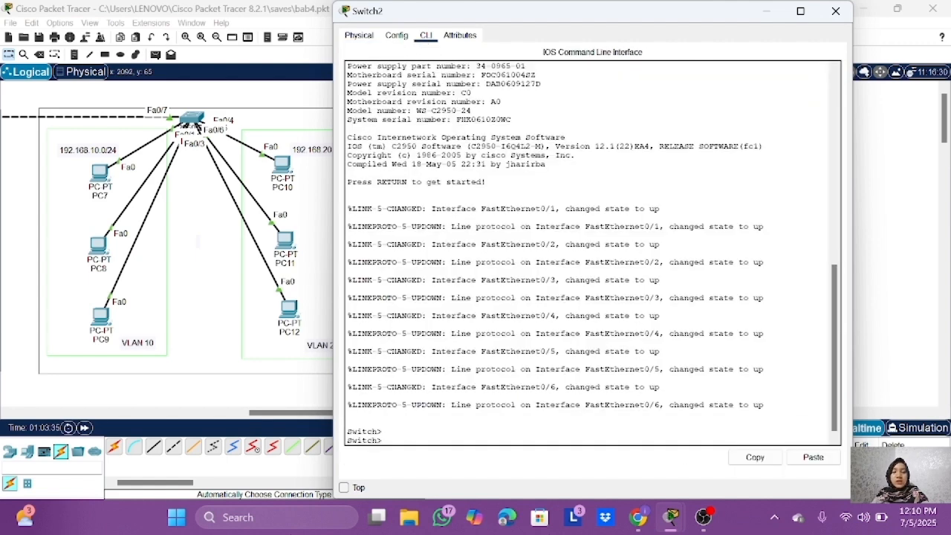
{"action": "type", "text": "ena"}
{"action": "key", "text": "Return"}
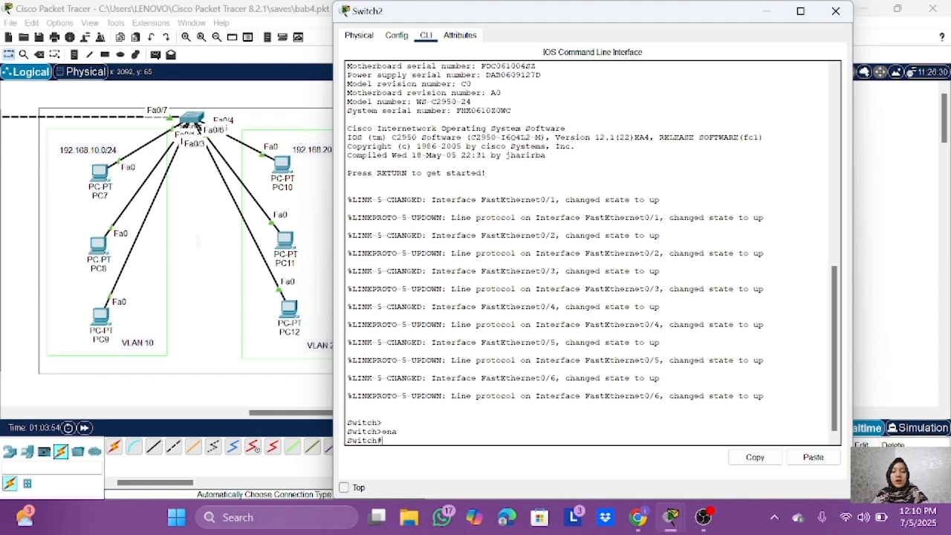
{"action": "type", "text": "conf t"}
{"action": "key", "text": "Return"}
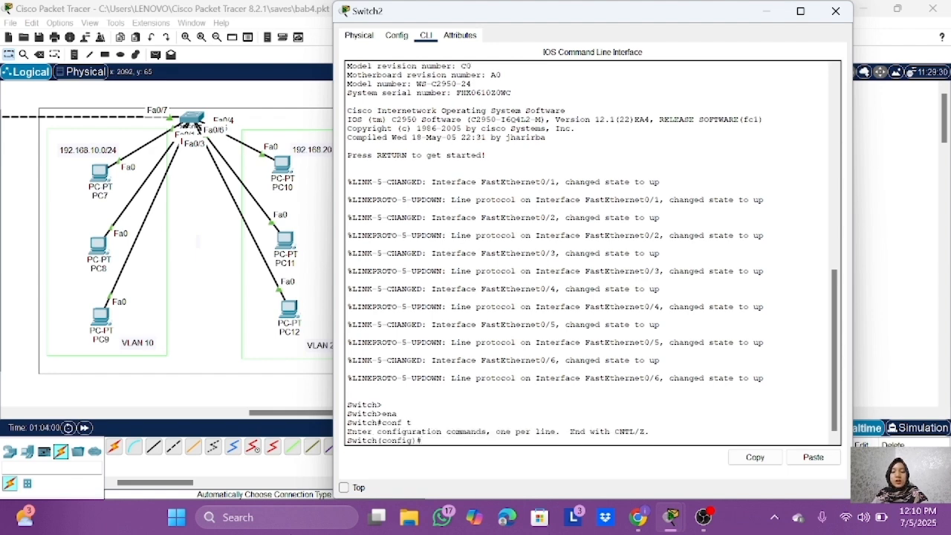
Step: Create VLAN 10 on Switch2, name it programing, and exit VLAN configuration
{"action": "type", "text": "vlan 10"}
{"action": "key", "text": "Return"}
{"action": "type", "text": "name programing"}
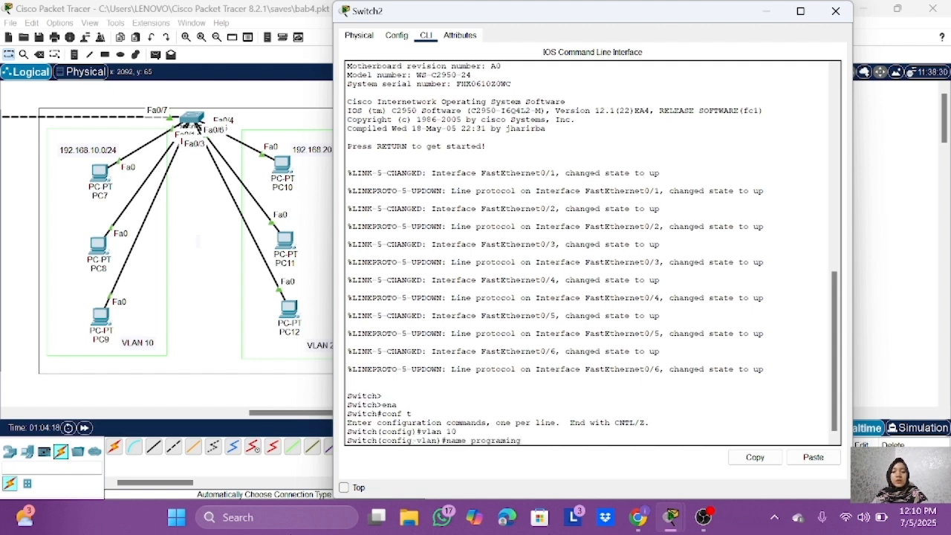
{"action": "key", "text": "Return"}
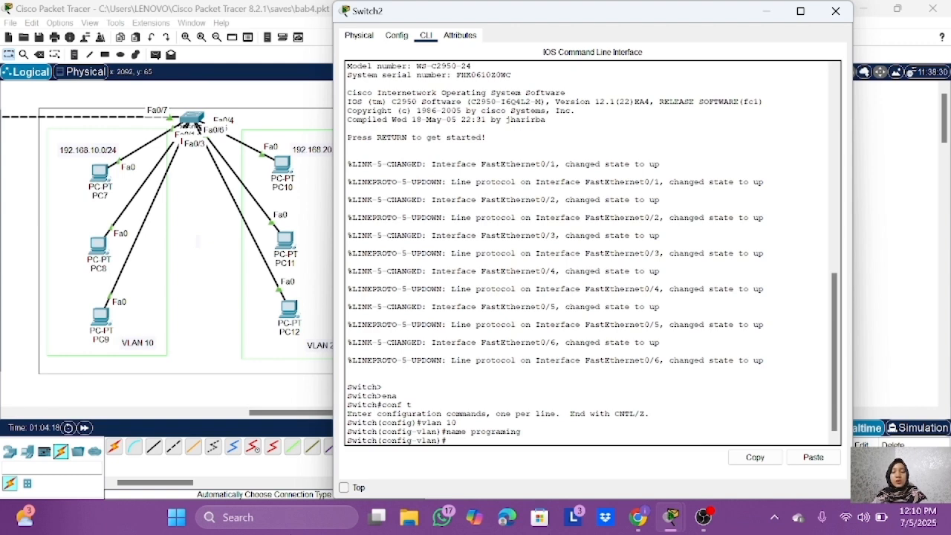
{"action": "type", "text": "exit"}
{"action": "key", "text": "Return"}
Step: Display Switch2's VLAN summary with do show vlan brief to check the new VLAN 10
{"action": "type", "text": "do show "}
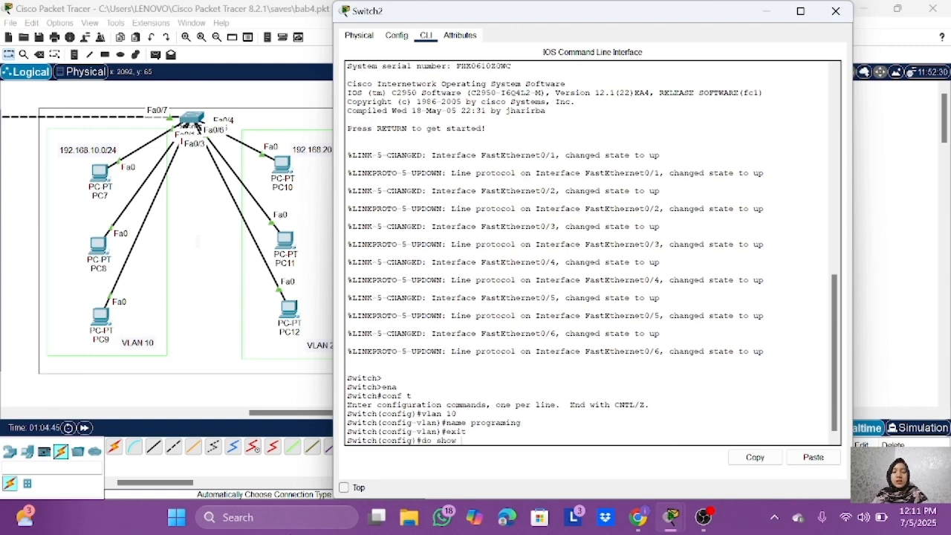
{"action": "type", "text": "vlan brief"}
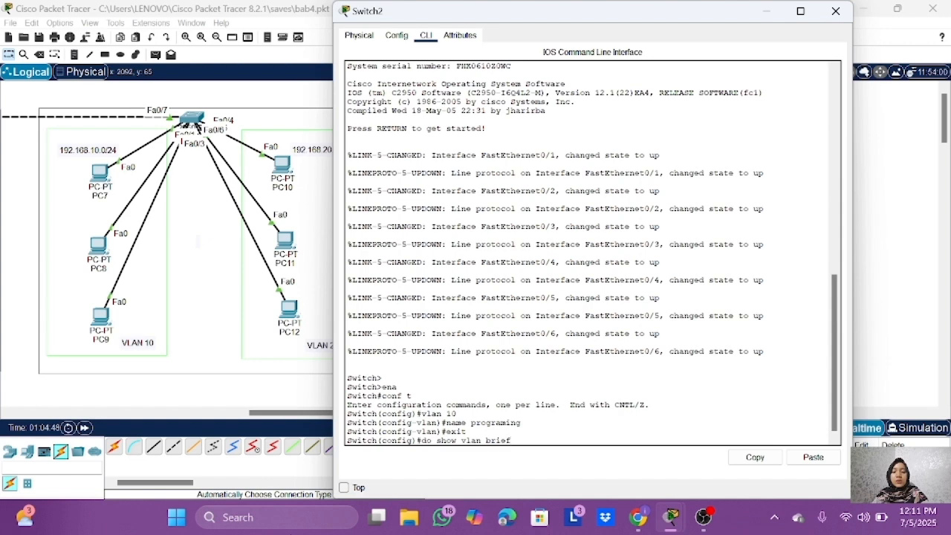
{"action": "key", "text": "Return"}
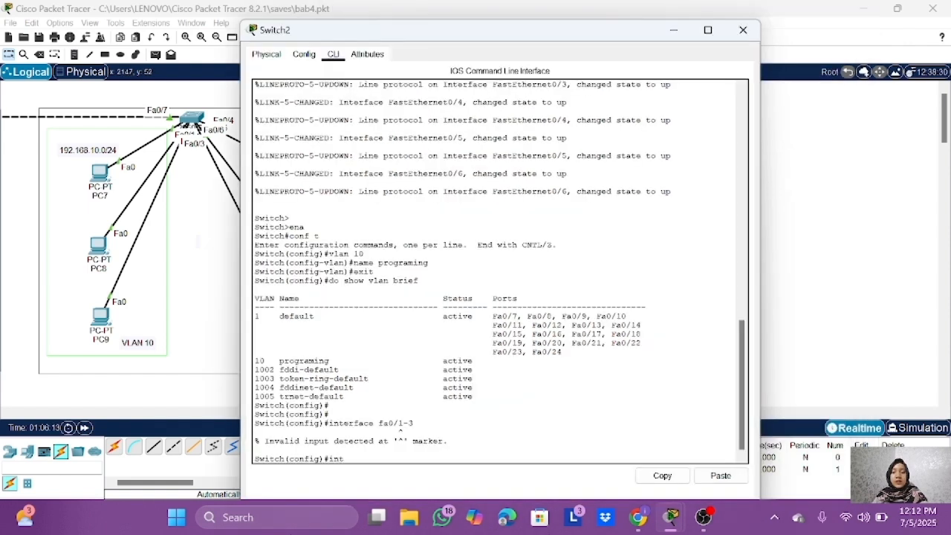
Step: Enter configuration for interface range fa0/1-3 on Switch2 and set those ports to switchport mode access
{"action": "type", "text": "erface range fa0/1-3"}
{"action": "key", "text": "Return"}
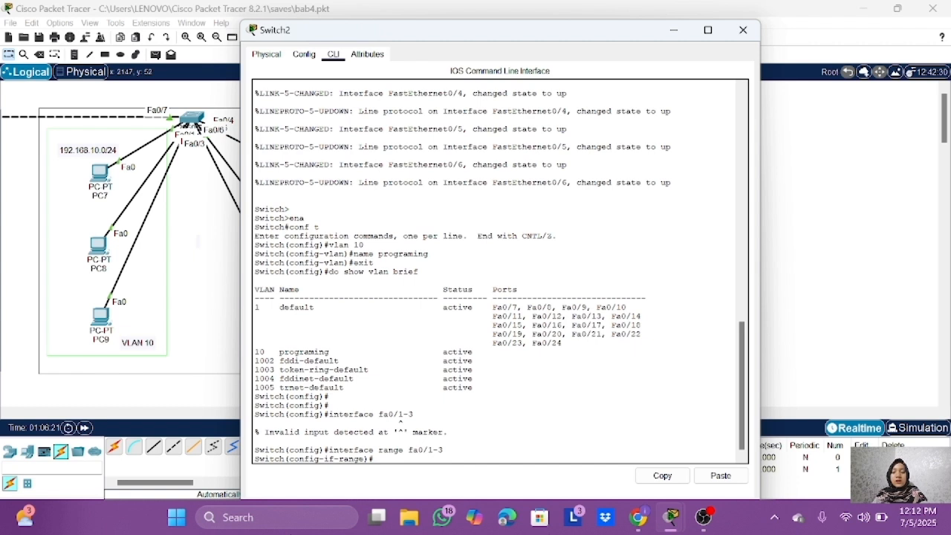
{"action": "type", "text": "switchpo"}
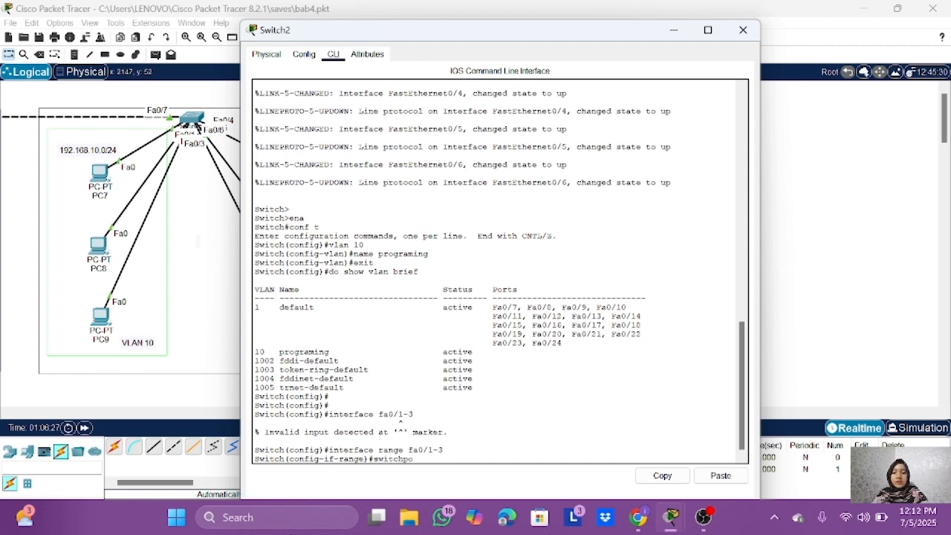
{"action": "type", "text": "rt mode access"}
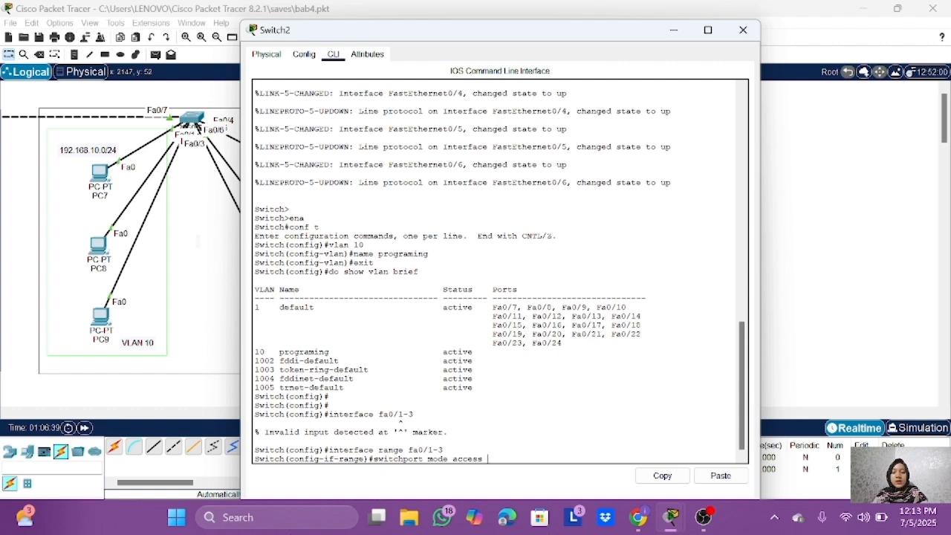
{"action": "key", "text": "Return"}
Step: Assign Switch2's fa0/1-3 ports to access VLAN 10 and exit the interface range configuration
{"action": "type", "text": "switchpo"}
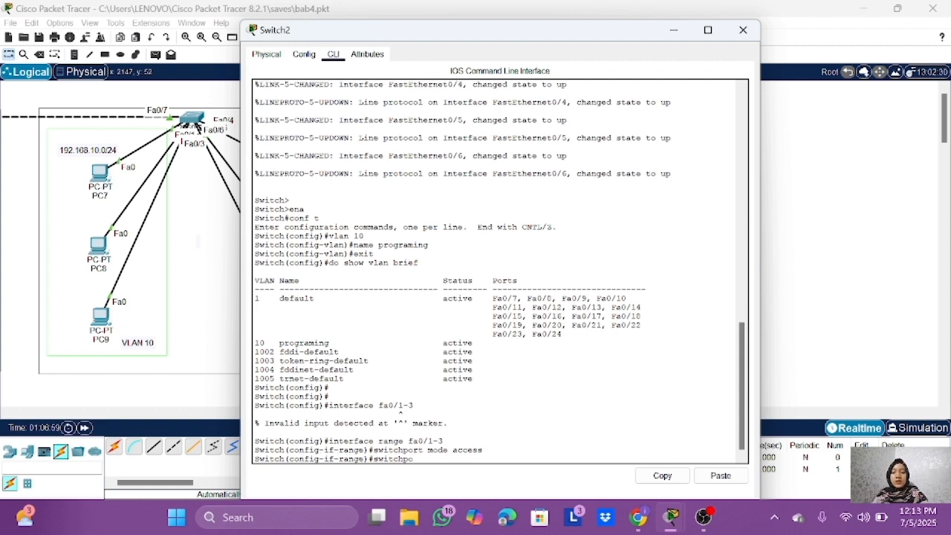
{"action": "type", "text": "rt access vlan 10"}
{"action": "key", "text": "Return"}
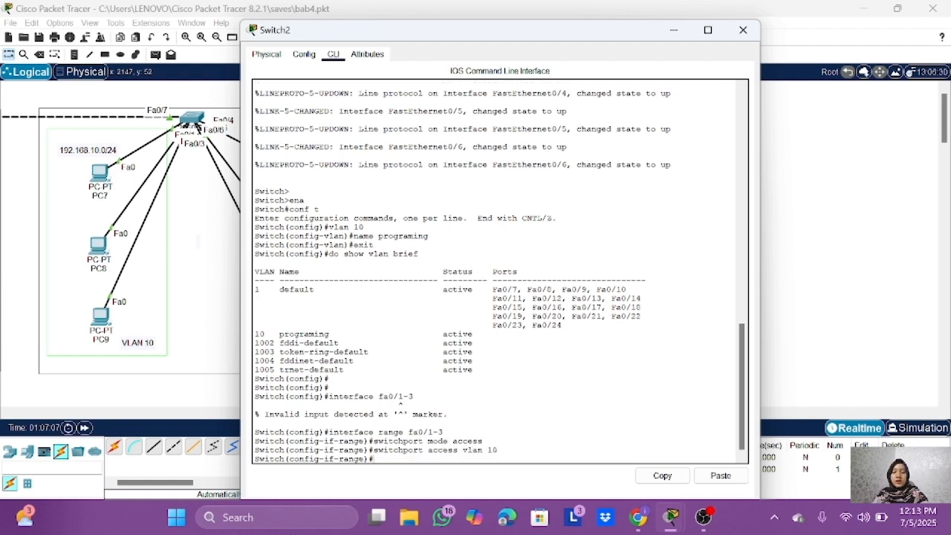
{"action": "type", "text": "sxit"}
{"action": "key", "text": "Return"}
Step: Run do show vlan brief on Switch2 and check the ports listed for VLAN 10
{"action": "type", "text": "do show"}
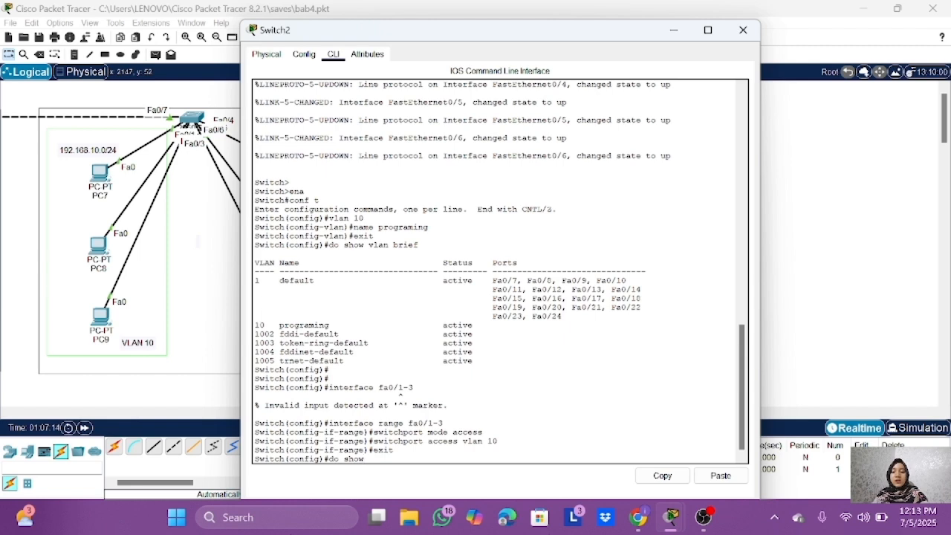
{"action": "type", "text": " vlan brief"}
{"action": "key", "text": "Return"}
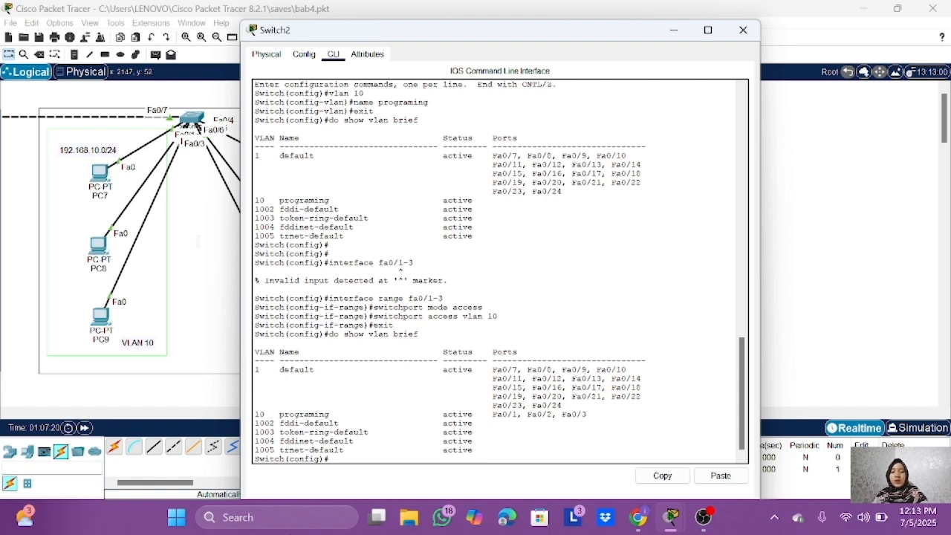
{"action": "triple_click", "coordinate": [584, 414]}
{"action": "left_click", "coordinate": [583, 417]}
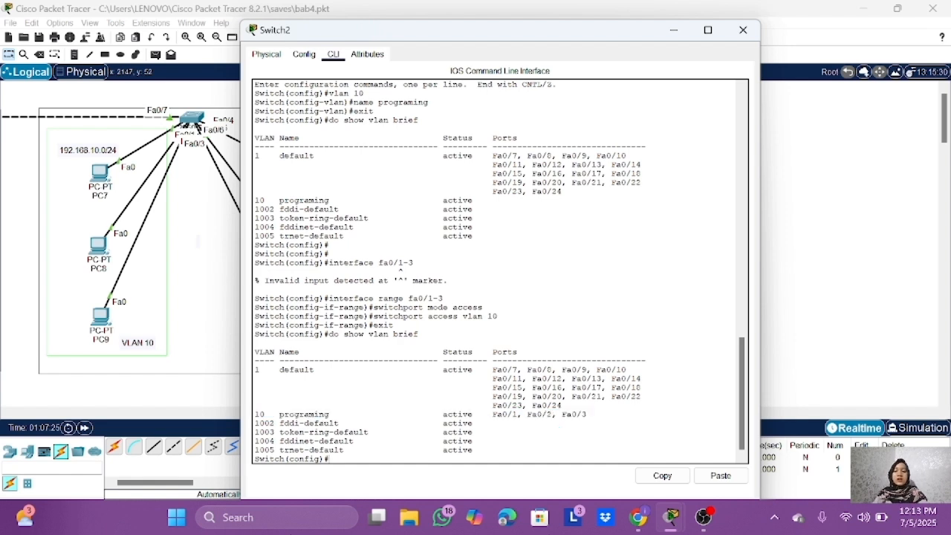
Step: Create VLAN 20 named marketing on Switch2, exit VLAN configuration, and display the VLAN summary with do show vlan brief
{"action": "type", "text": "vlan 20"}
{"action": "key", "text": "Return"}
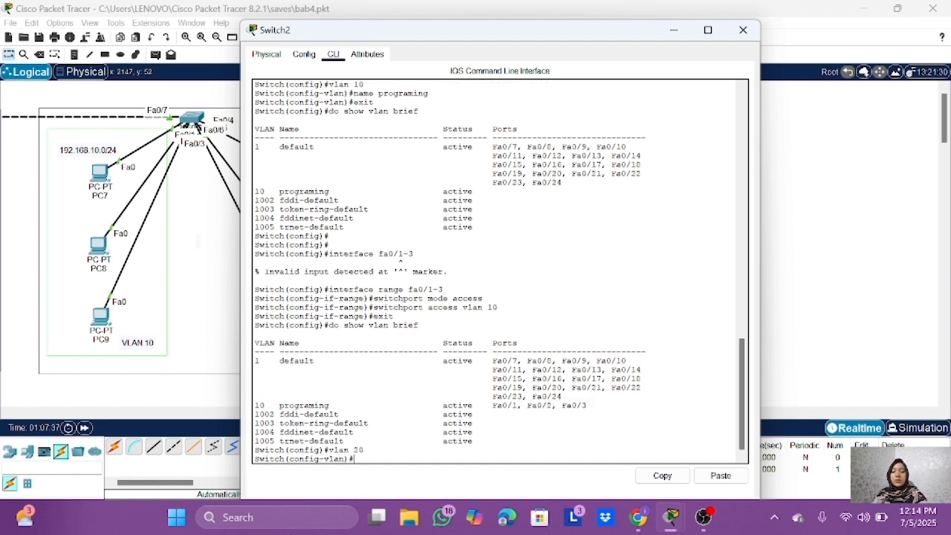
{"action": "type", "text": "name marketing"}
{"action": "key", "text": "Return"}
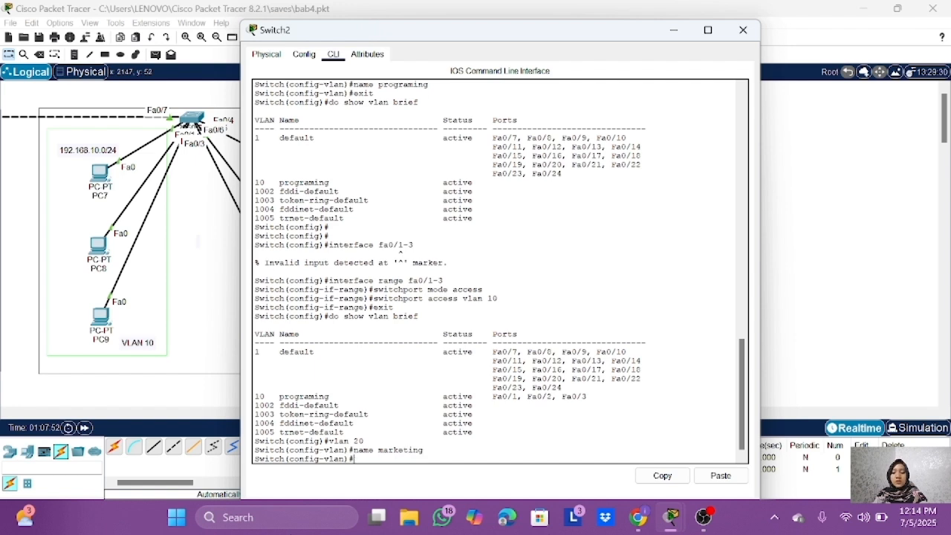
{"action": "type", "text": "exit"}
{"action": "key", "text": "Return"}
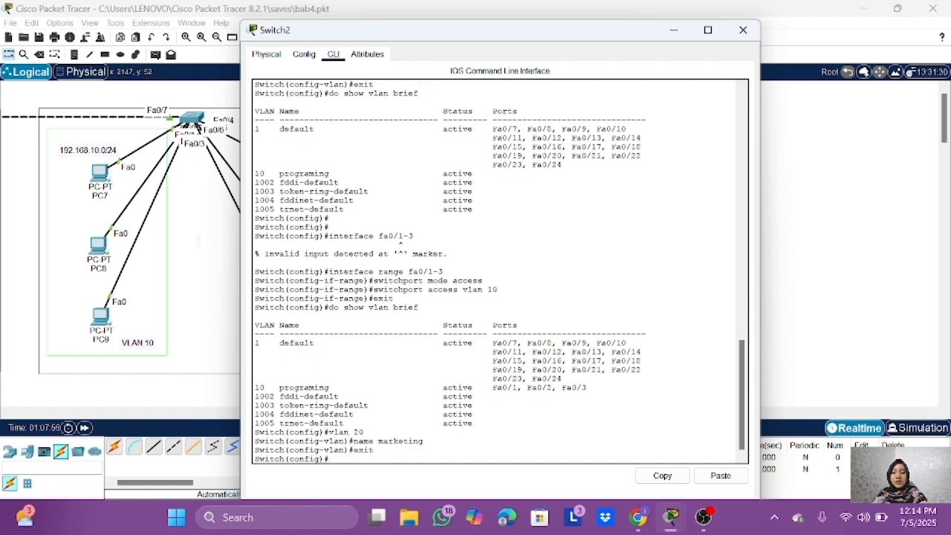
{"action": "type", "text": "do show vlan brief"}
{"action": "key", "text": "Return"}
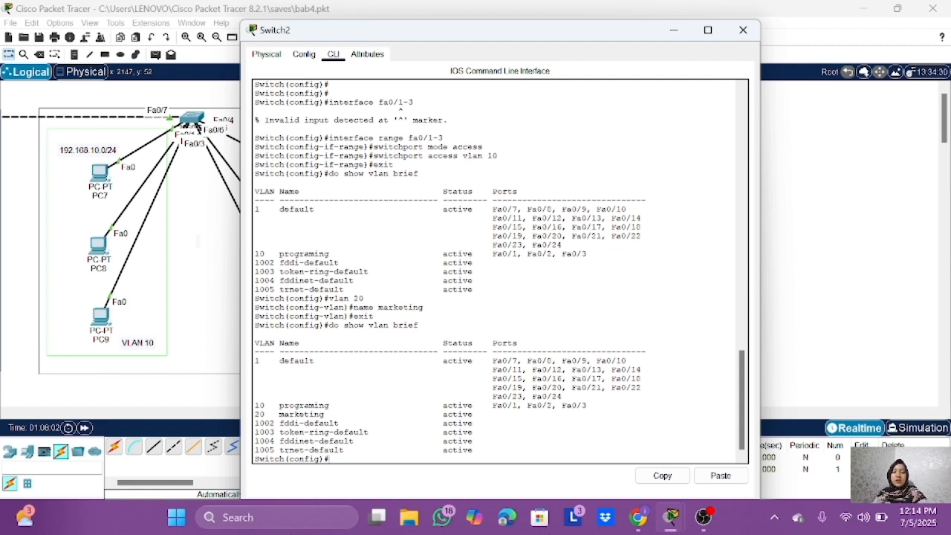
Step: Enter configuration for interface range fa0/4-6 on Switch2 and set those ports to switchport mode access
{"action": "type", "text": "interface ra"}
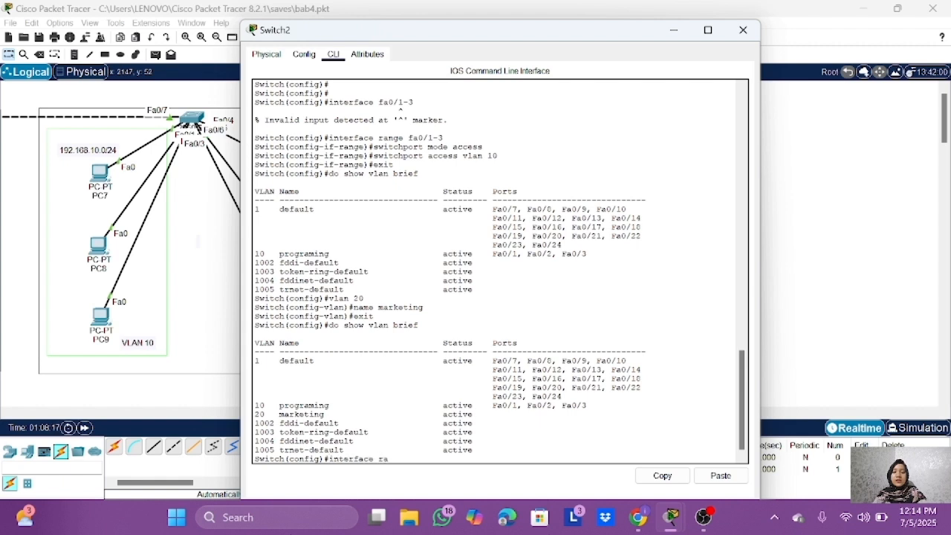
{"action": "type", "text": "nge fa0/4-6"}
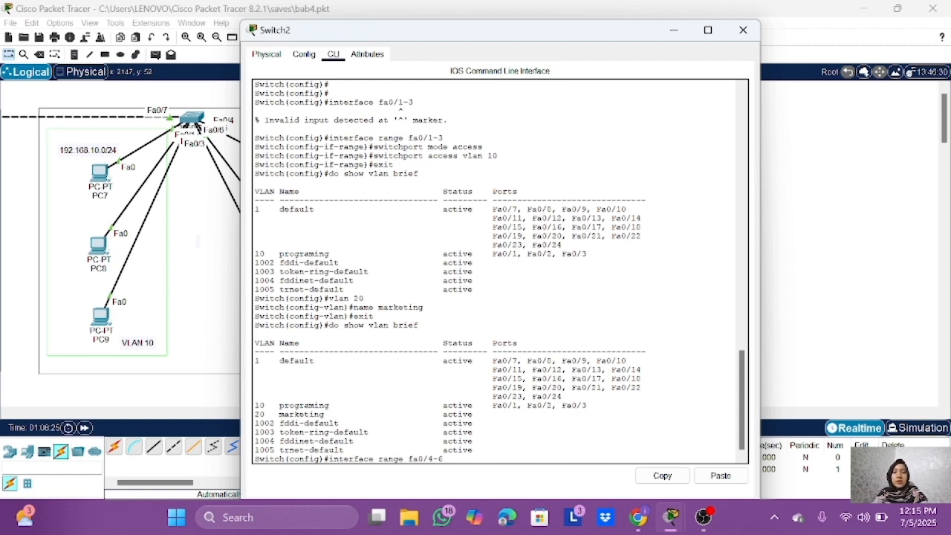
{"action": "key", "text": "Return"}
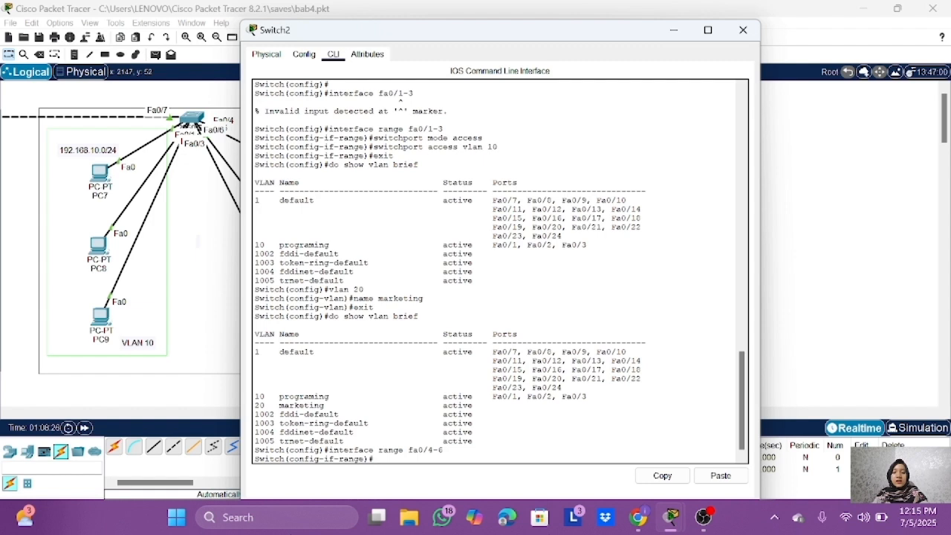
{"action": "type", "text": "switc"}
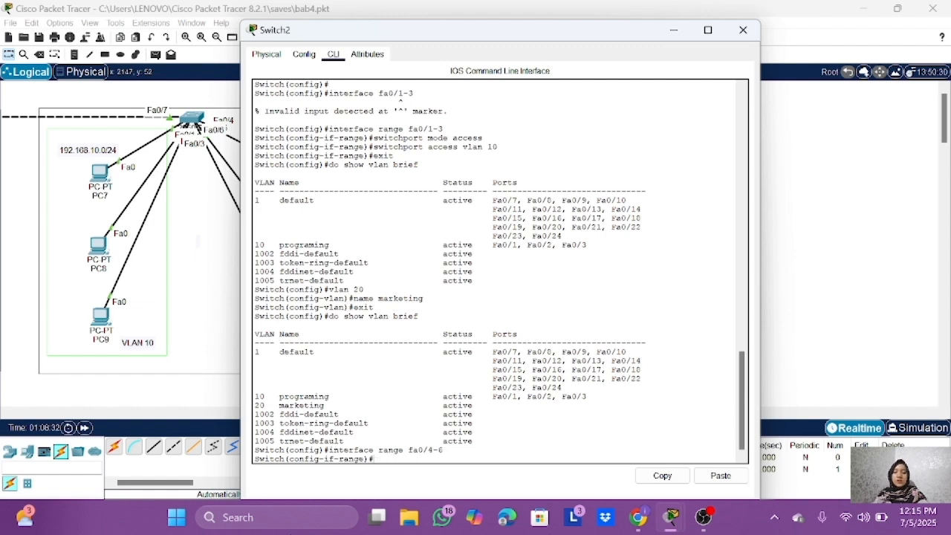
{"action": "type", "text": "hport mode access"}
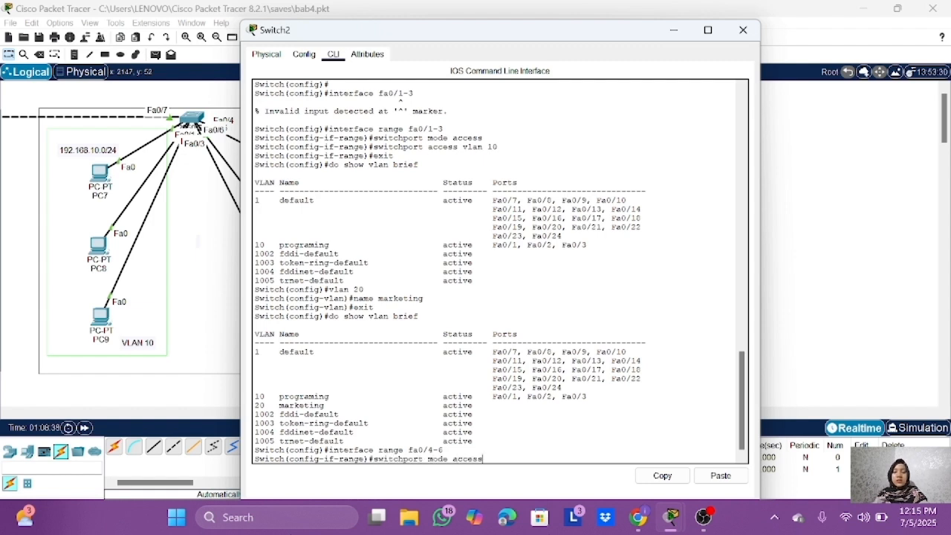
{"action": "key", "text": "Return"}
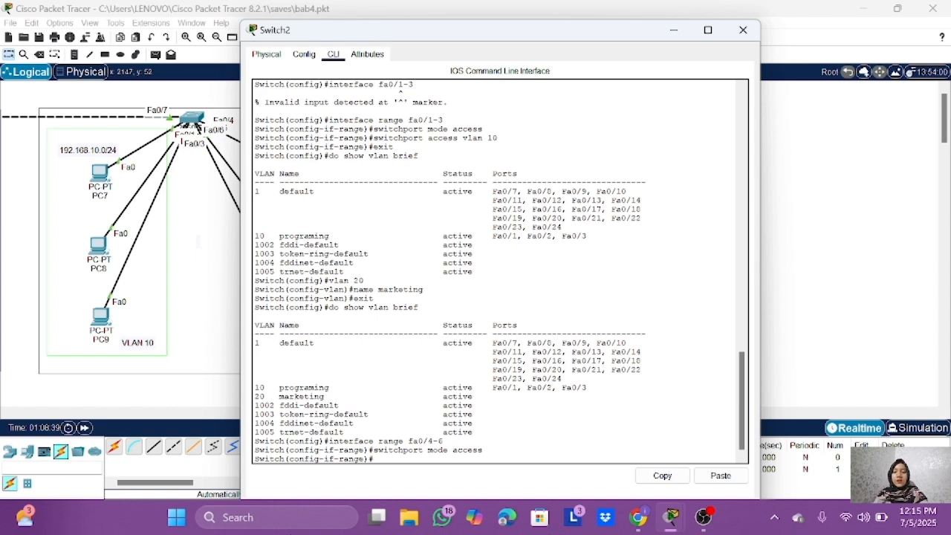
Step: Assign Switch2's fa0/4-6 ports to access VLAN 20 and exit the interface range configuration
{"action": "type", "text": "switchport access"}
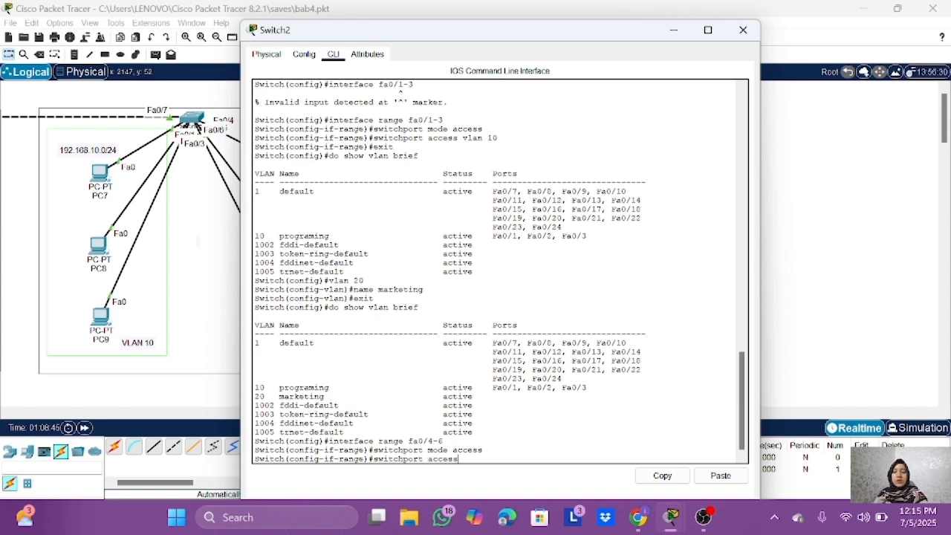
{"action": "type", "text": " vlan 20"}
{"action": "key", "text": "Return"}
{"action": "type", "text": "exi"}
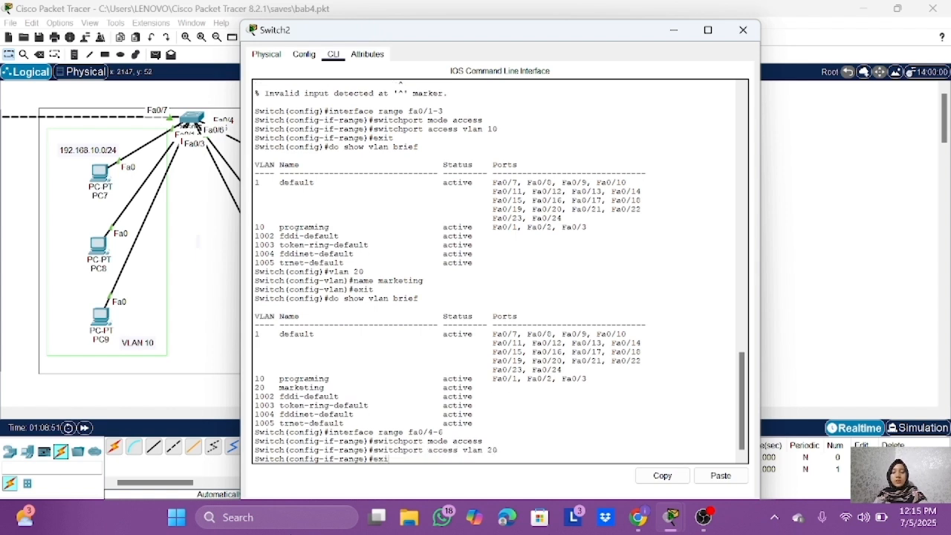
{"action": "type", "text": "t"}
{"action": "key", "text": "Return"}
Step: Run do show vlan brief on Switch2 to check the ports listed for VLAN 20
{"action": "type", "text": "do sh"}
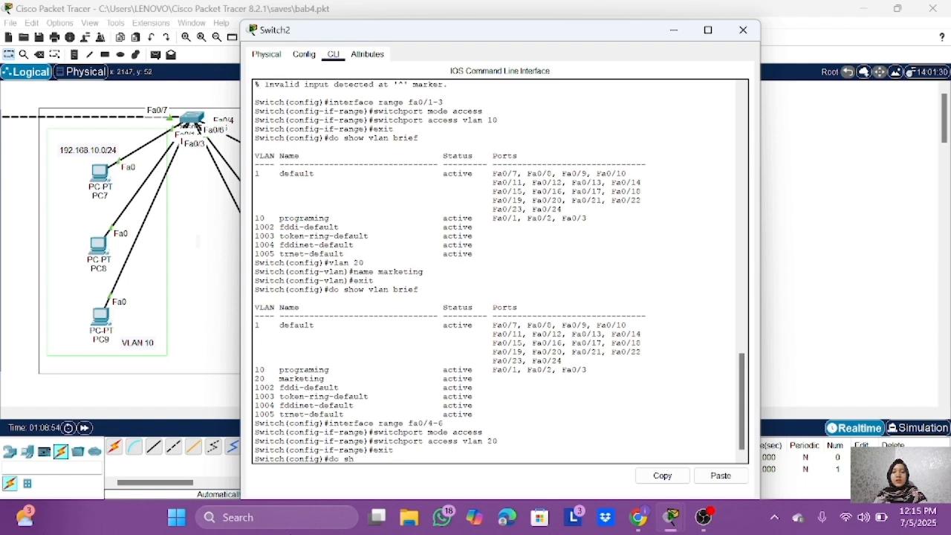
{"action": "type", "text": "ow vlan brief"}
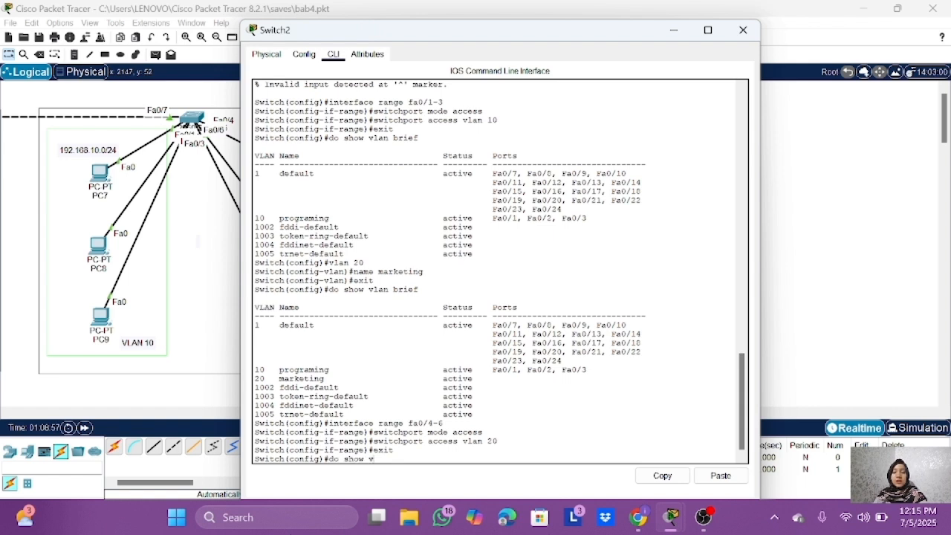
{"action": "key", "text": "Return"}
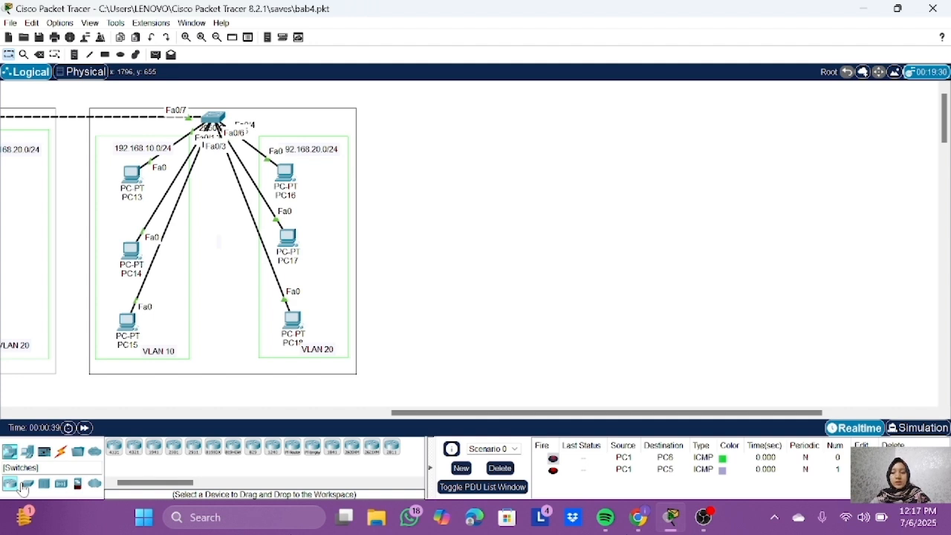
Step: Place a 3560-24PS multilayer switch in the empty workspace beside the last switch's VLAN 10 and VLAN 20 area
{"action": "left_click", "coordinate": [25, 487]}
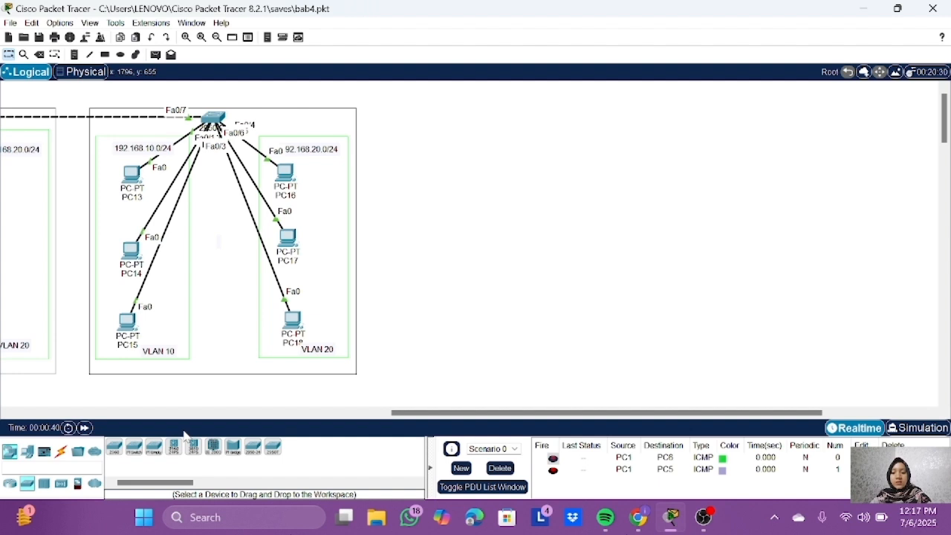
{"action": "left_click", "coordinate": [173, 445]}
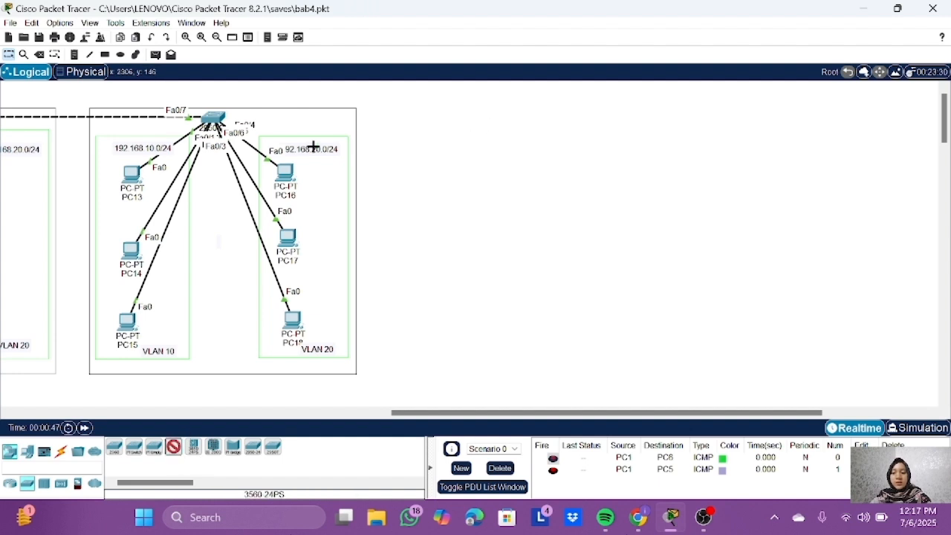
{"action": "left_click", "coordinate": [475, 119]}
Step: Connect the multilayer switch to Switch2 using the automatic connection type, and slightly reposition Switch2
{"action": "left_click", "coordinate": [61, 453]}
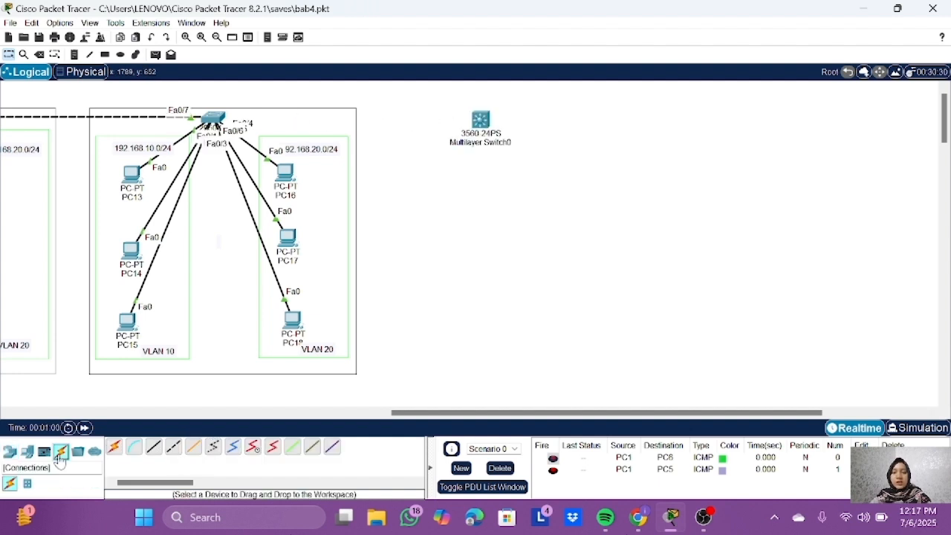
{"action": "left_click", "coordinate": [114, 446]}
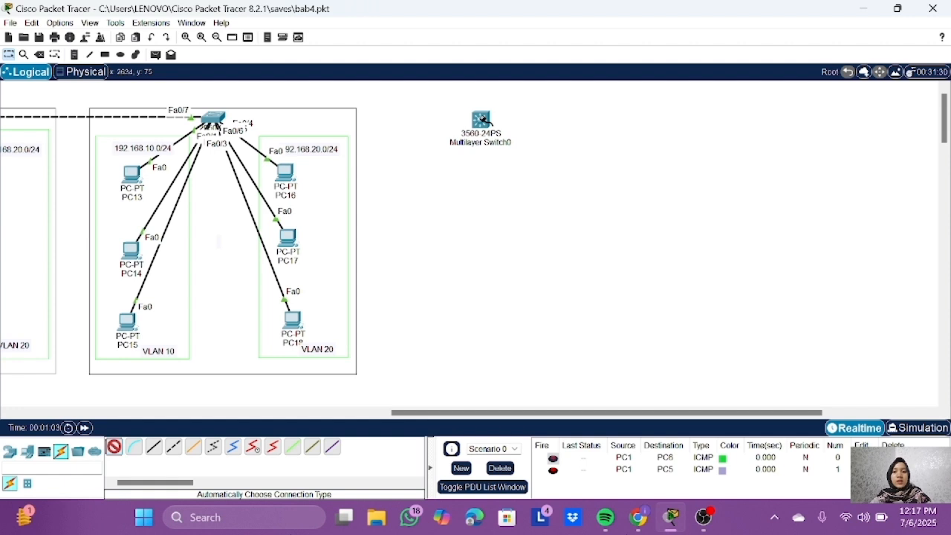
{"action": "left_click", "coordinate": [481, 119]}
{"action": "left_click", "coordinate": [215, 117]}
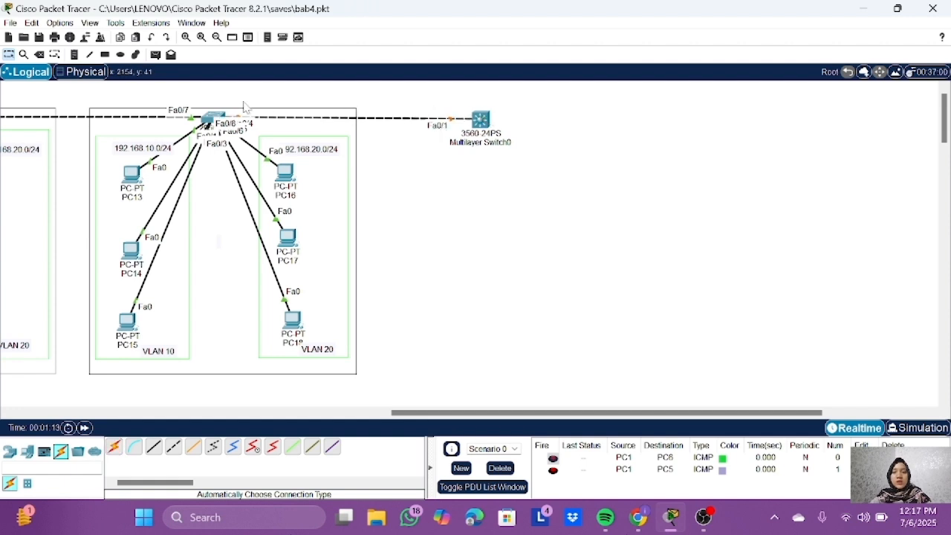
{"action": "left_click_drag", "start_coordinate": [211, 122], "coordinate": [218, 132]}
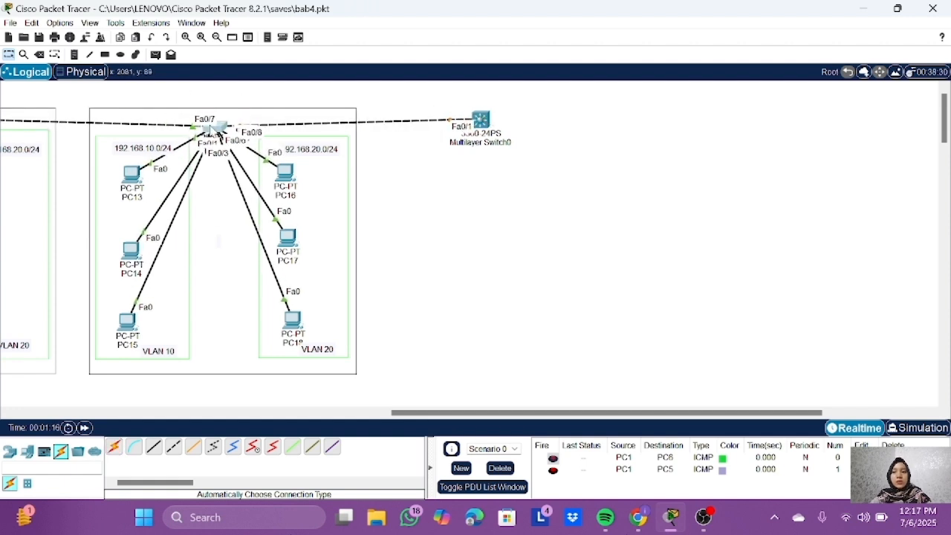
{"action": "left_click_drag", "start_coordinate": [218, 134], "coordinate": [218, 124]}
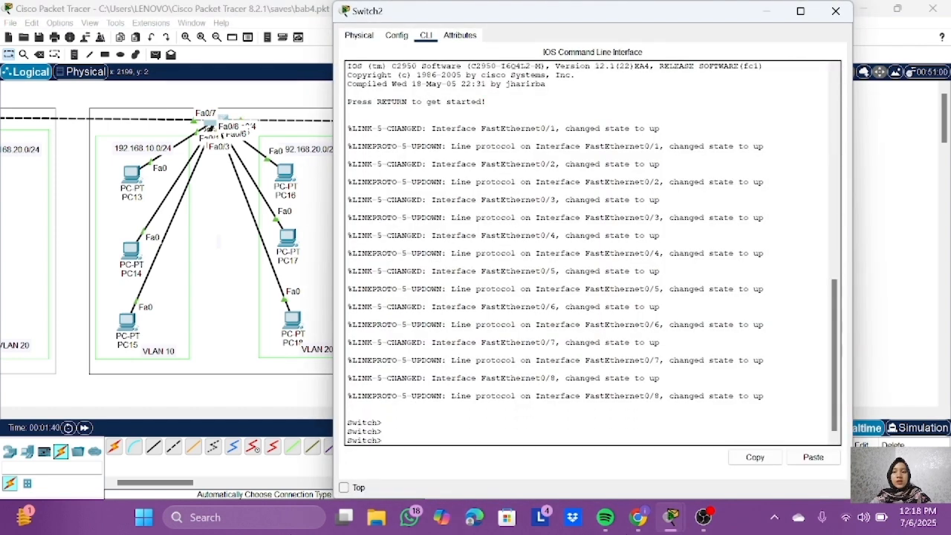
Step: Enter privileged mode and global configuration on Switch2 with enable and conf t, and open interface fa0/8
{"action": "type", "text": "enable"}
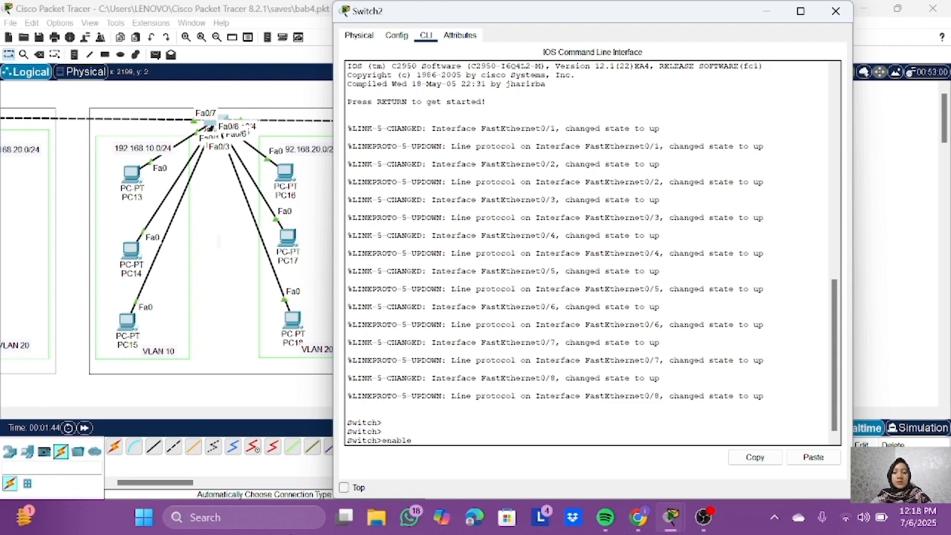
{"action": "key", "text": "Return"}
{"action": "type", "text": "conf t"}
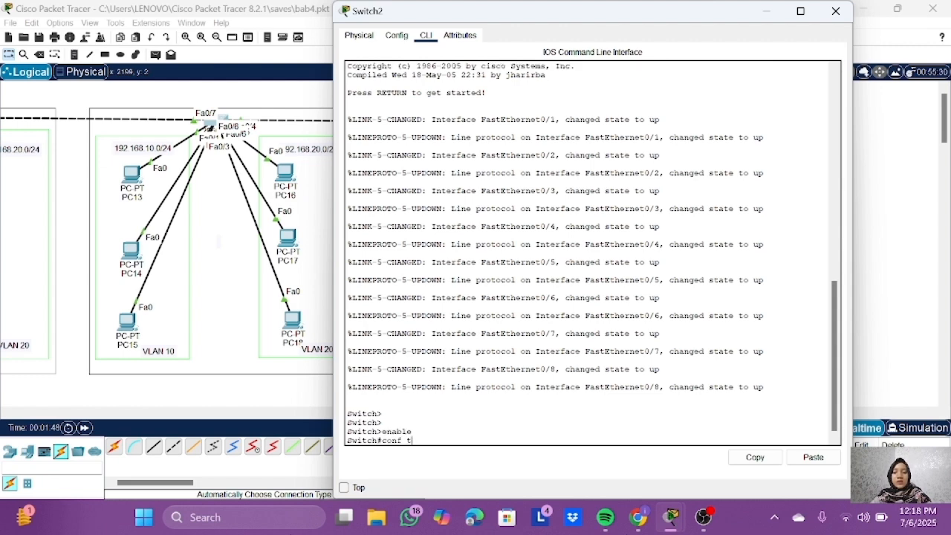
{"action": "key", "text": "Return"}
{"action": "type", "text": "in"}
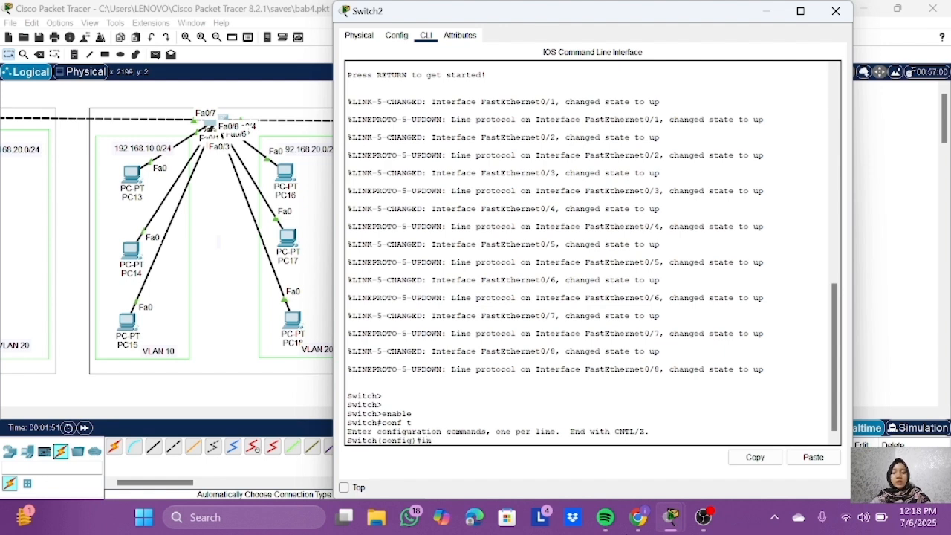
{"action": "type", "text": "terface fa0/8"}
{"action": "key", "text": "Return"}
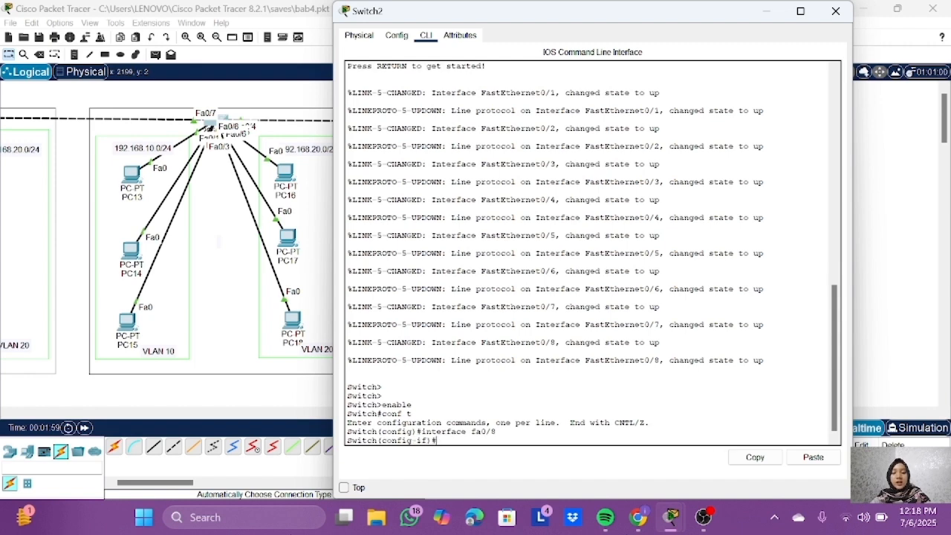
Step: Set Switch2's fa0/8 to switchport mode trunk and exit the interface configuration
{"action": "type", "text": "switchport mode trunk"}
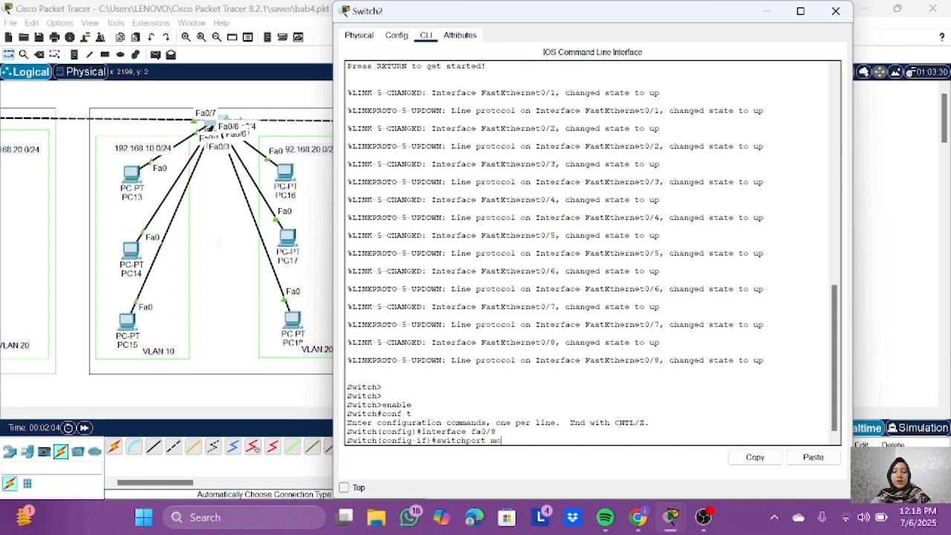
{"action": "key", "text": "Return"}
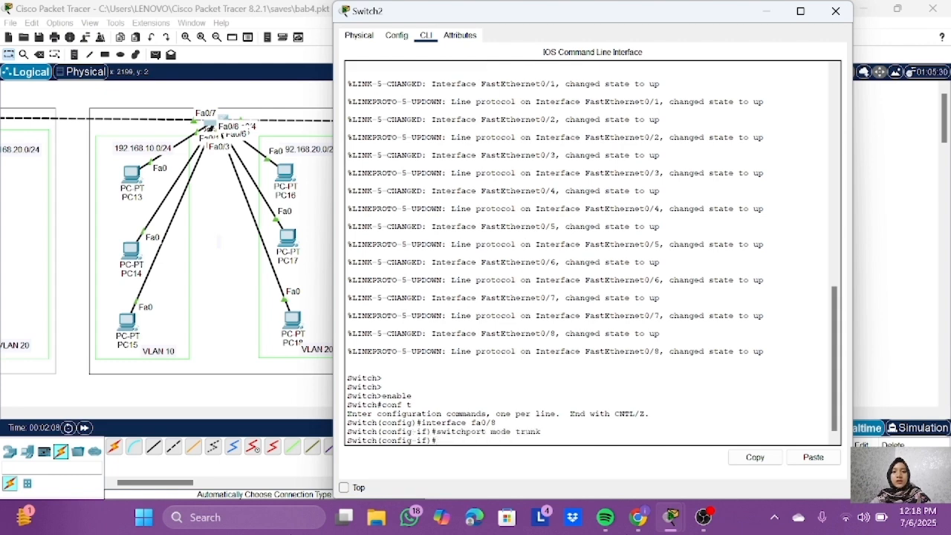
{"action": "type", "text": "exit"}
{"action": "key", "text": "Return"}
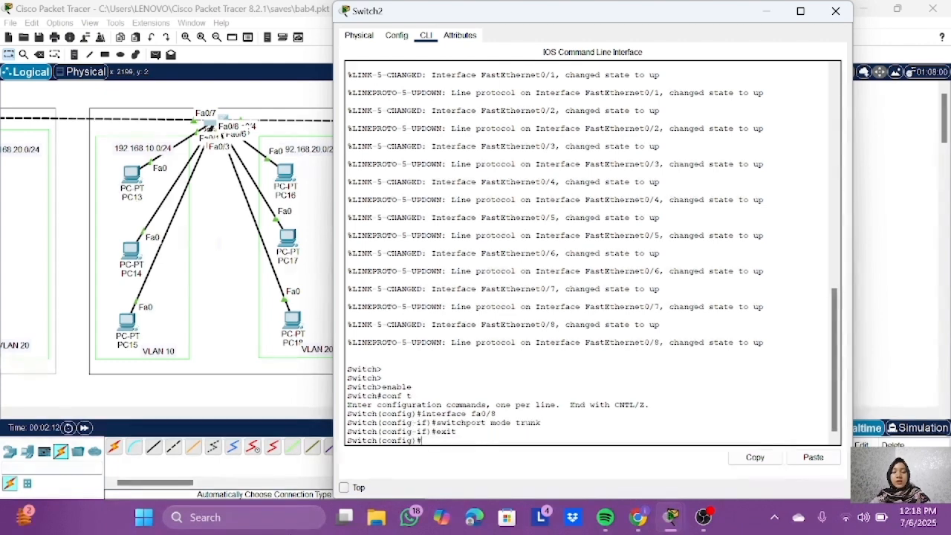
Step: Run do show interface trunk on Switch2 to check its trunk ports
{"action": "type", "text": "do s"}
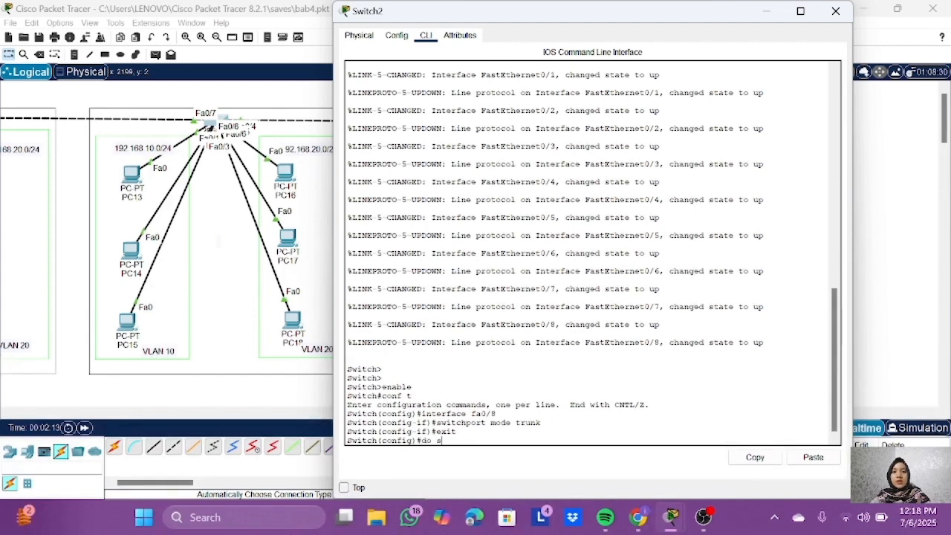
{"action": "type", "text": "ho"}
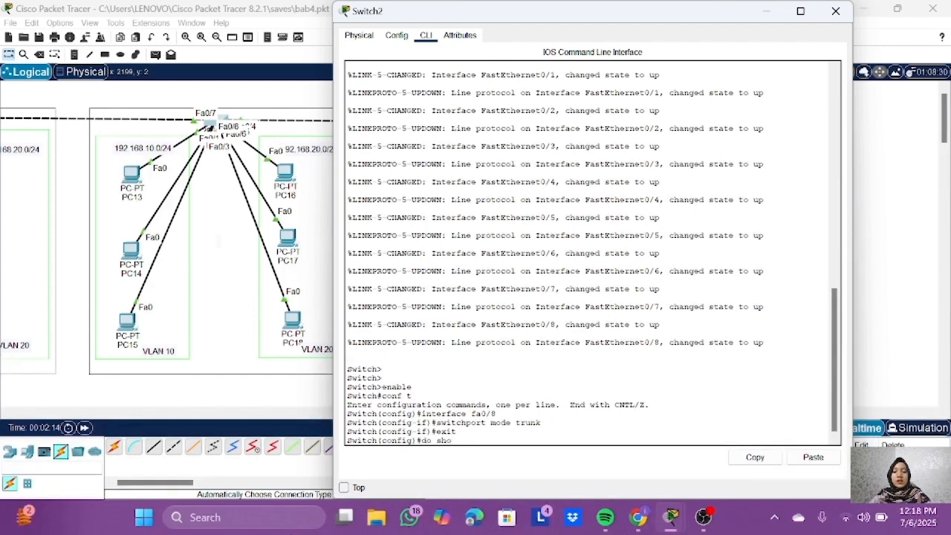
{"action": "type", "text": "w interface trunk"}
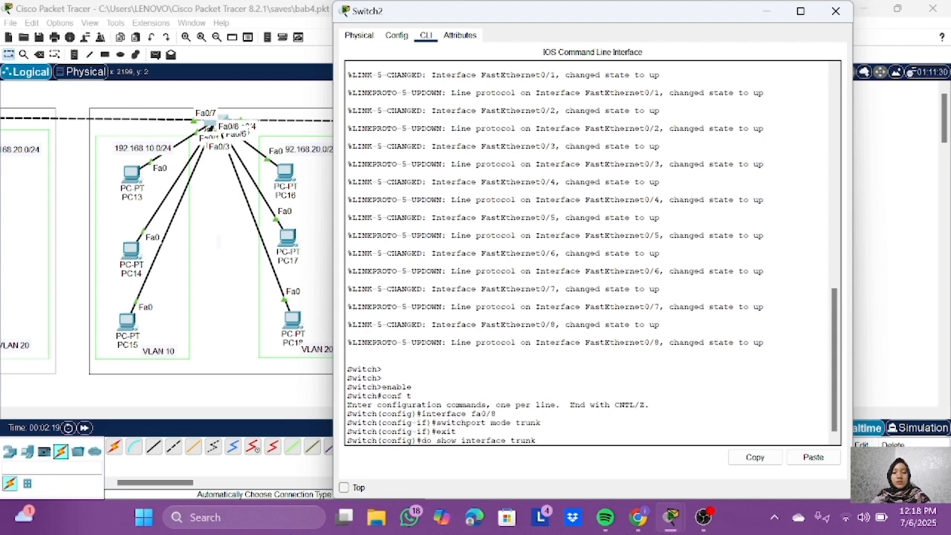
{"action": "key", "text": "Return"}
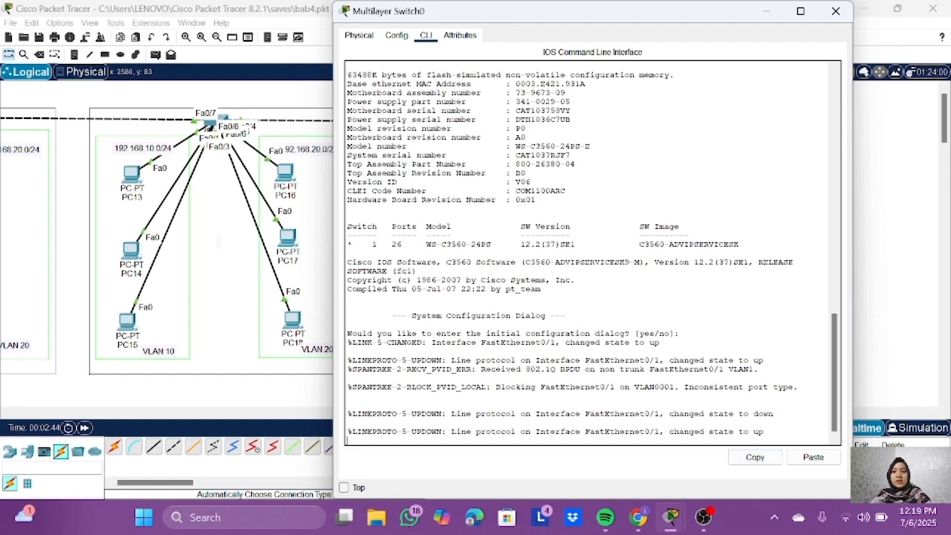
Step: Answer no to the initial configuration dialog on Multilayer Switch0 and reach its command prompt
{"action": "key", "text": "Return"}
{"action": "key", "text": "Return"}
{"action": "type", "text": "no"}
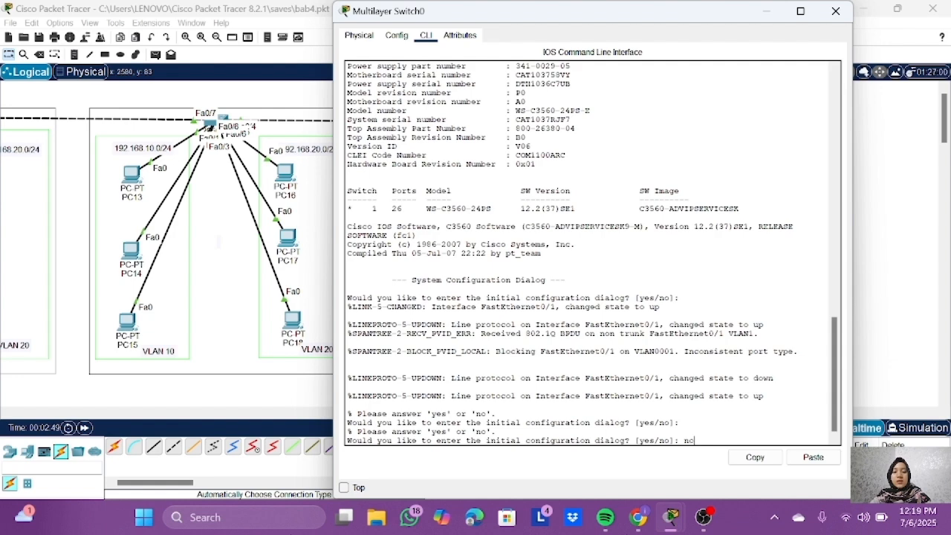
{"action": "key", "text": "Return"}
Step: Enter privileged mode and global configuration on Multilayer Switch0 with enable and conf t
{"action": "key", "text": "Return"}
{"action": "key", "text": "Return"}
{"action": "key", "text": "Return"}
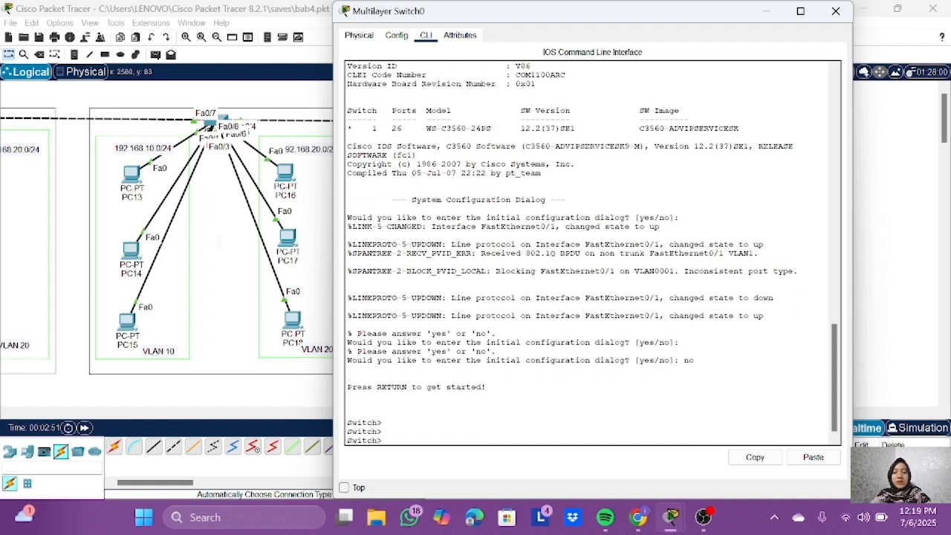
{"action": "type", "text": "enable"}
{"action": "key", "text": "Return"}
{"action": "type", "text": "conf t"}
{"action": "key", "text": "Return"}
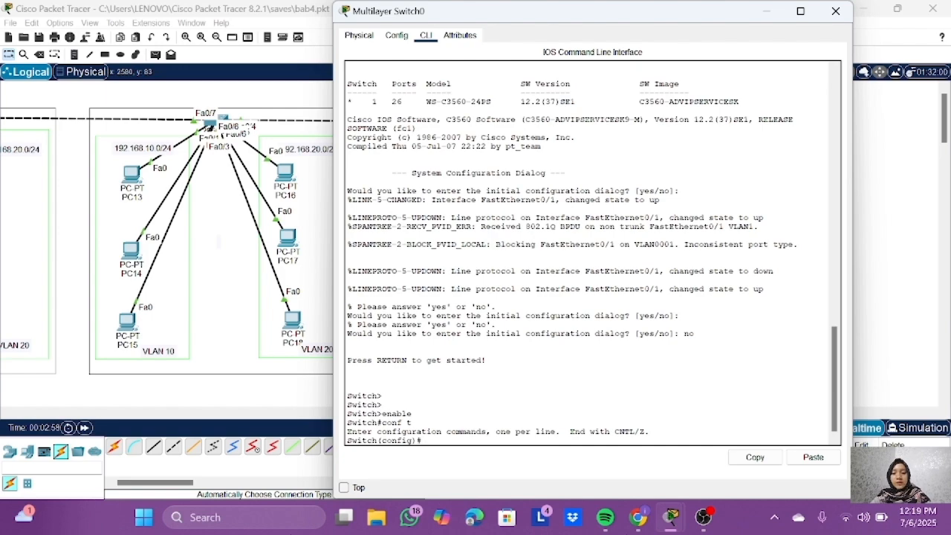
Step: Enter interface fa0/1 configuration on Multilayer Switch0 and try to set it to switchport mode trunk
{"action": "left_click_drag", "start_coordinate": [702, 12], "coordinate": [705, 33]}
{"action": "type", "text": "interface fa0/1"}
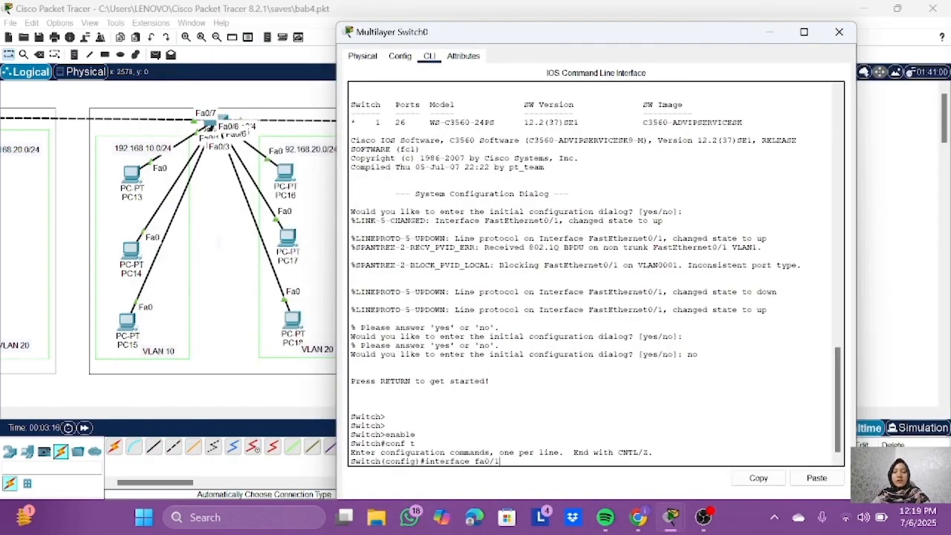
{"action": "key", "text": "Return"}
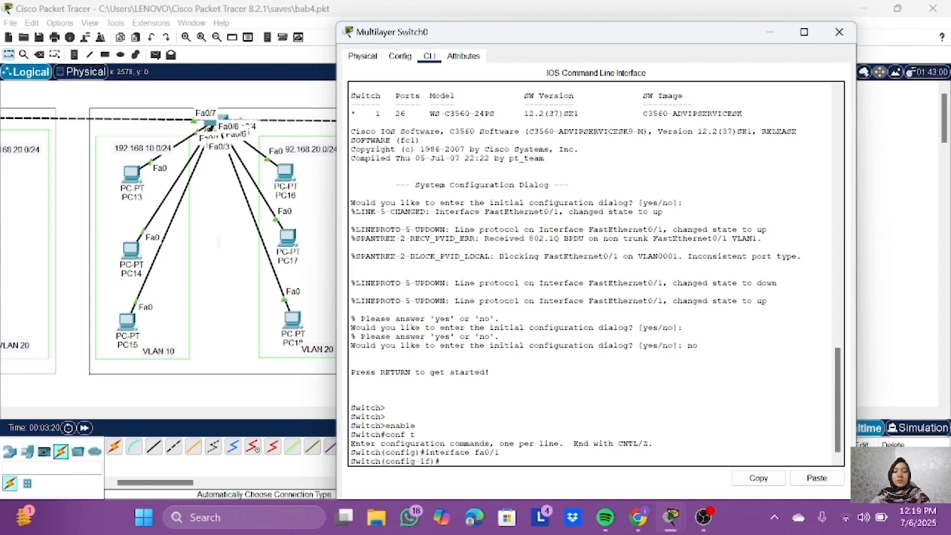
{"action": "type", "text": "switchport mode trunk"}
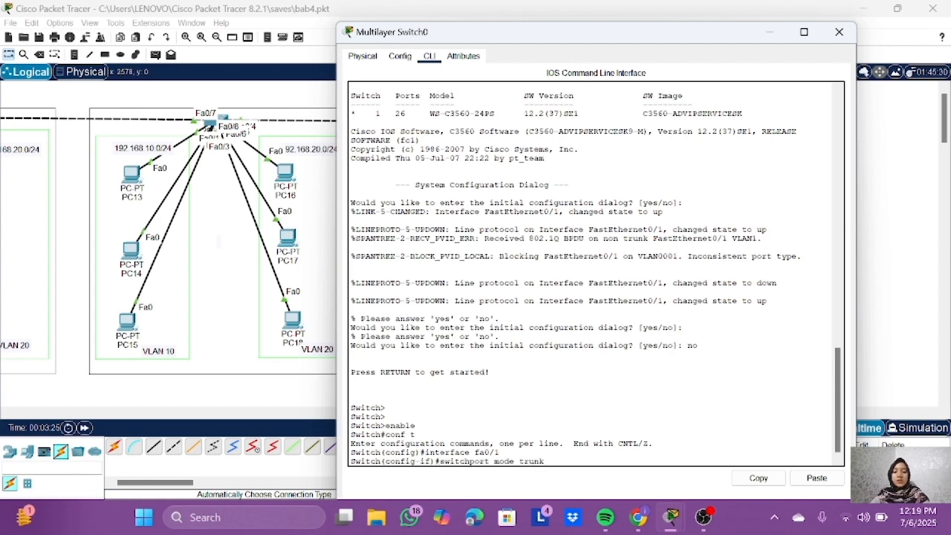
{"action": "key", "text": "Return"}
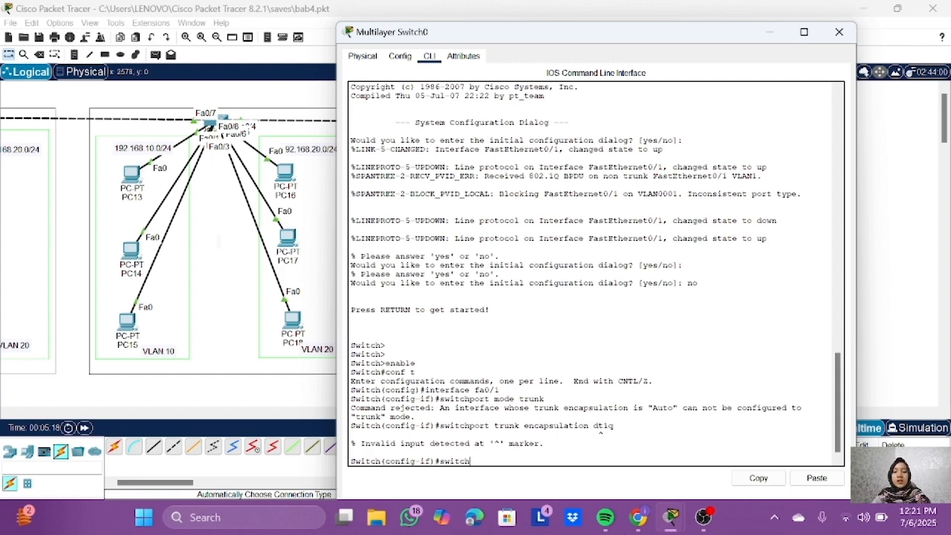
Step: Set the trunk encapsulation of Multilayer Switch0's fa0/1 to dot1q with switchport trunk encapsulation dot1q
{"action": "type", "text": "port trunk encaps"}
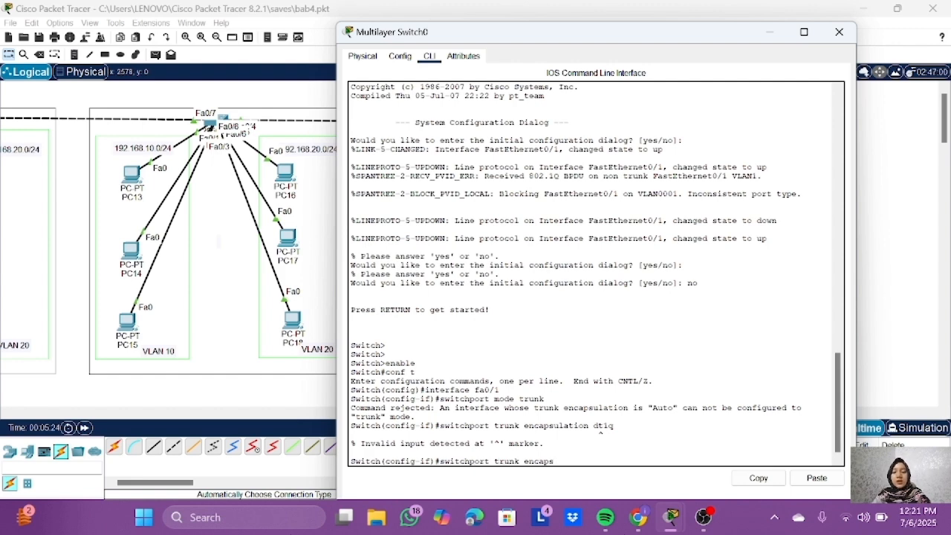
{"action": "type", "text": "ulation dot1q"}
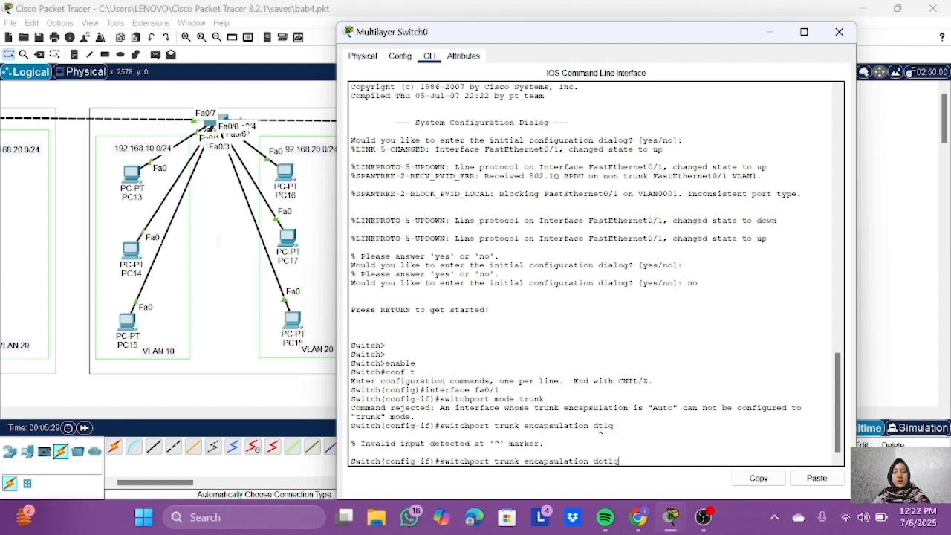
{"action": "key", "text": "Return"}
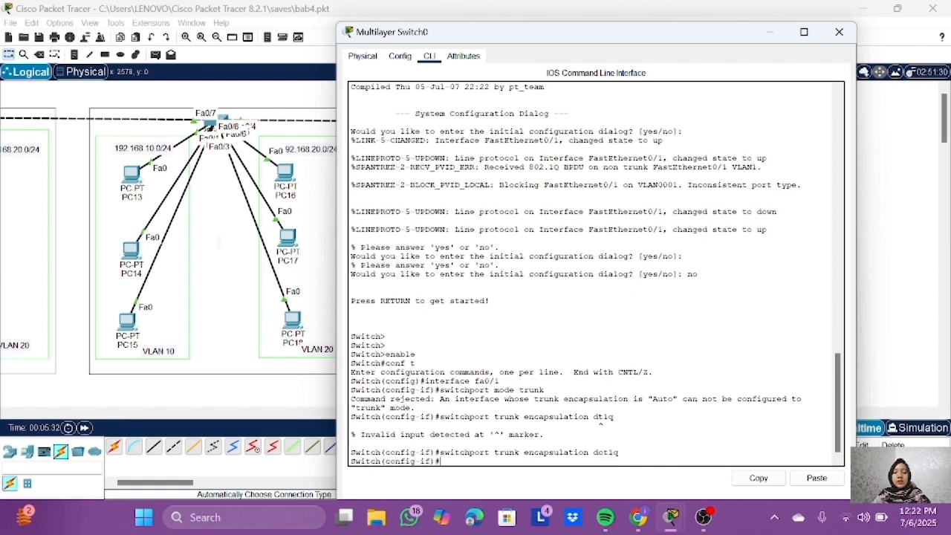
Step: Set Multilayer Switch0's fa0/1 to switchport mode trunk and exit the interface configuration
{"action": "type", "text": "switchport"}
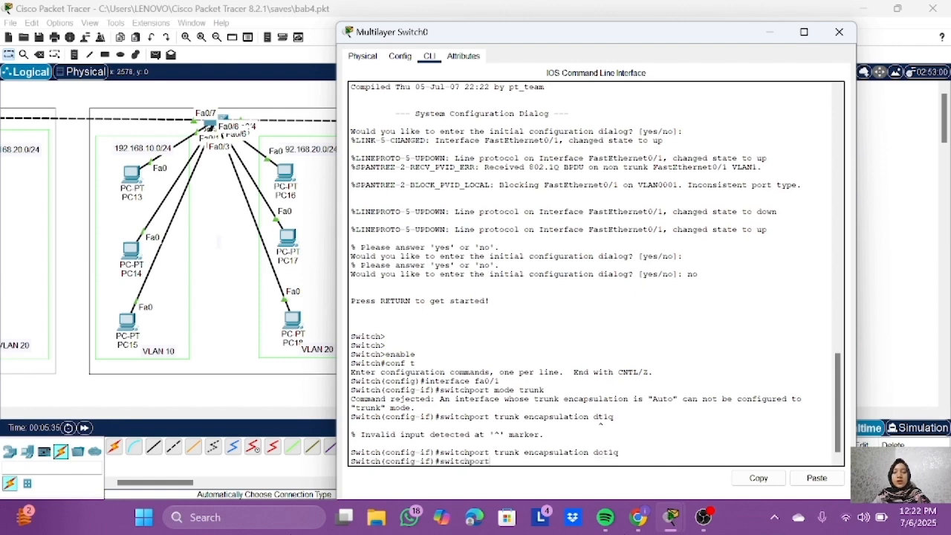
{"action": "type", "text": " mode trunk"}
{"action": "key", "text": "Return"}
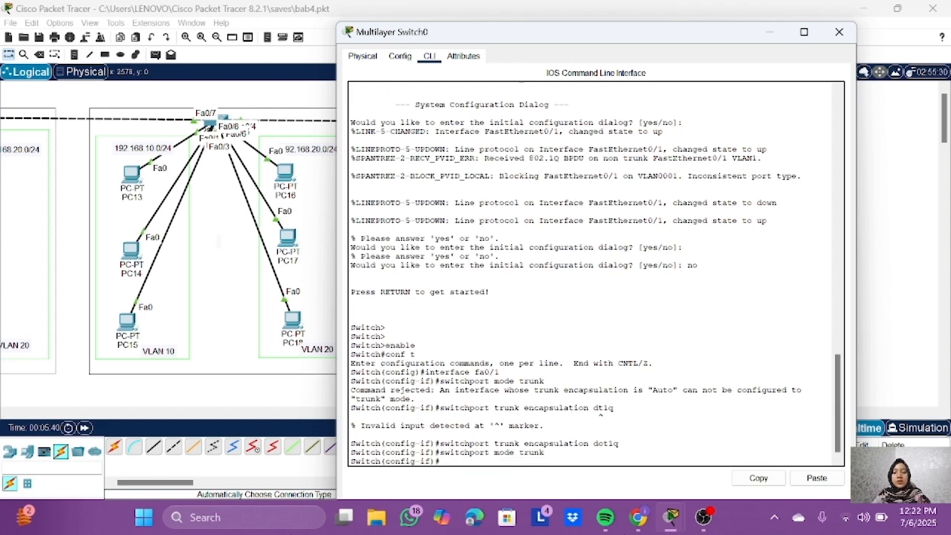
{"action": "type", "text": "ex"}
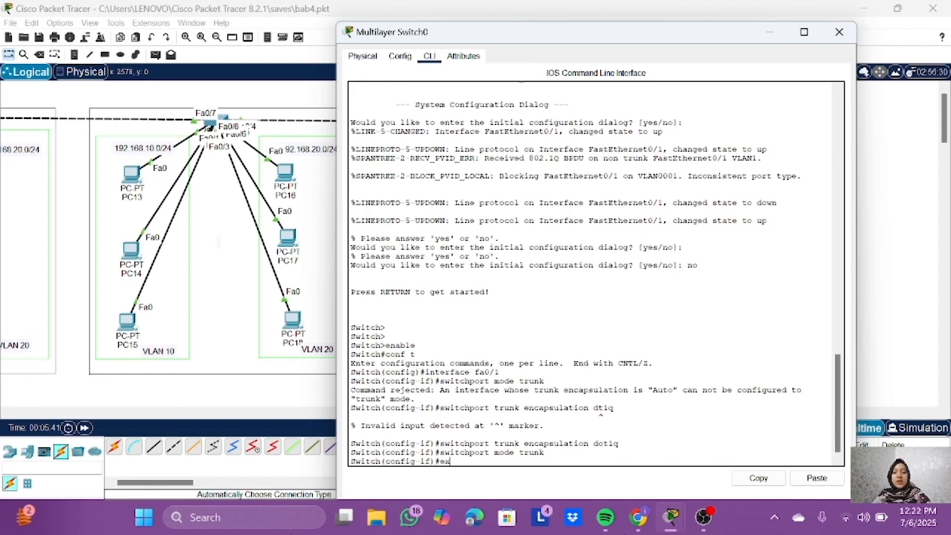
{"action": "type", "text": "it"}
{"action": "key", "text": "Return"}
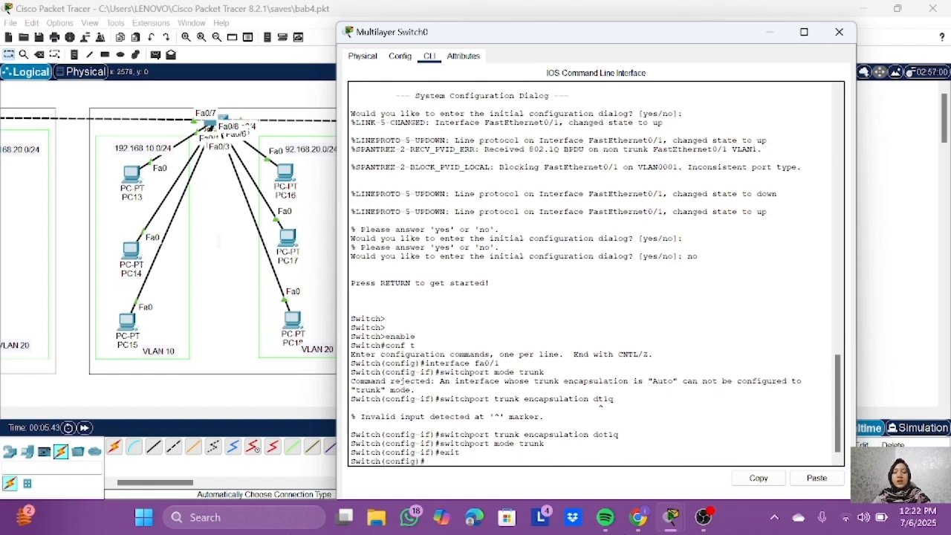
Step: Run do show interface trunk on Multilayer Switch0 to check its trunk ports
{"action": "type", "text": "do show interface trunk"}
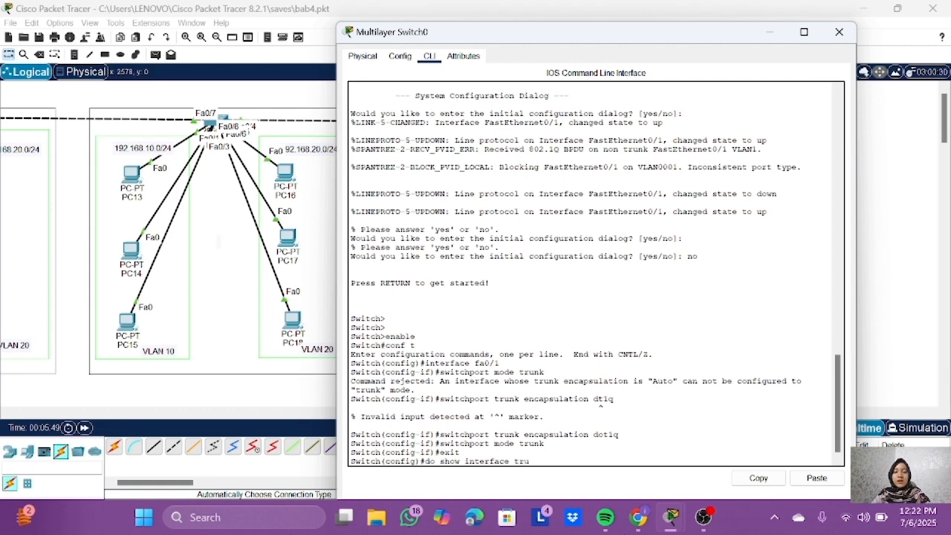
{"action": "key", "text": "Return"}
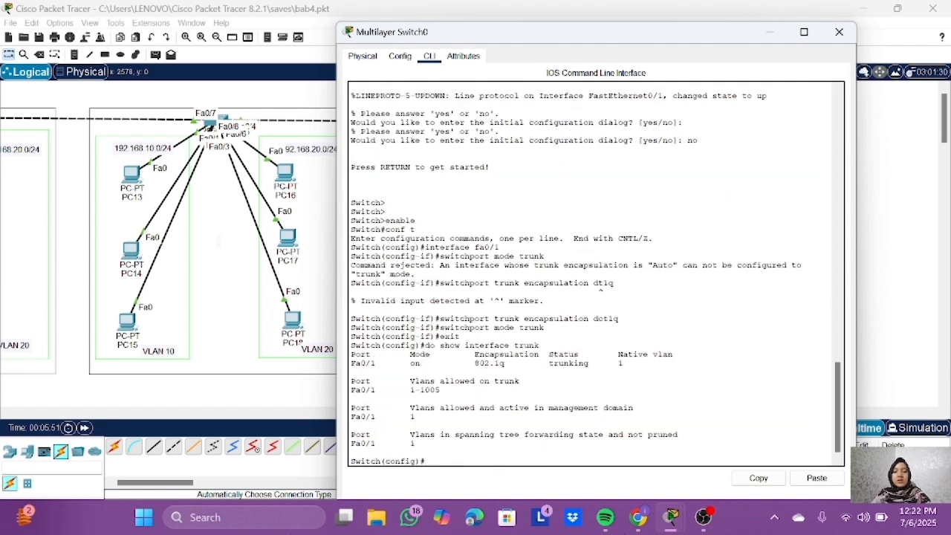
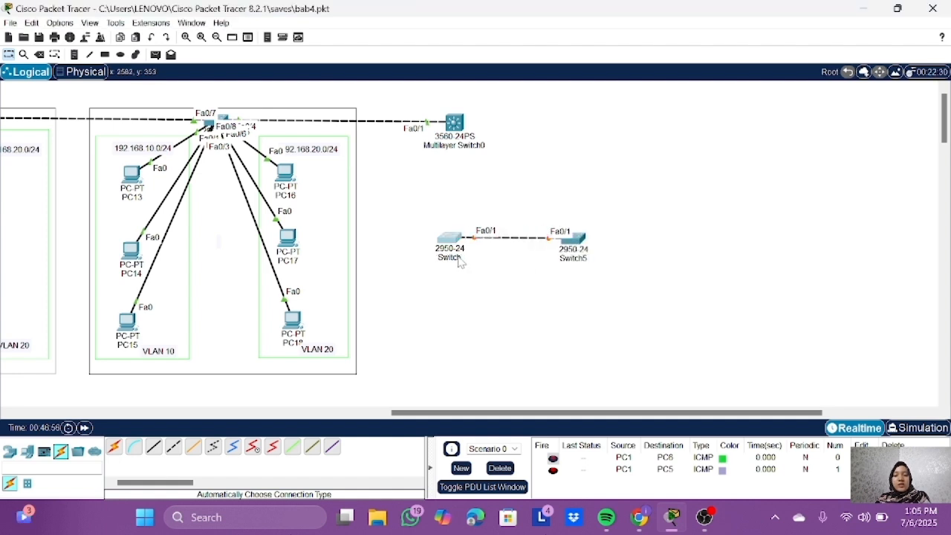
Step: Rename the 2950-24 switch linked to Switch5 as Switch4
{"action": "left_click", "coordinate": [449, 257]}
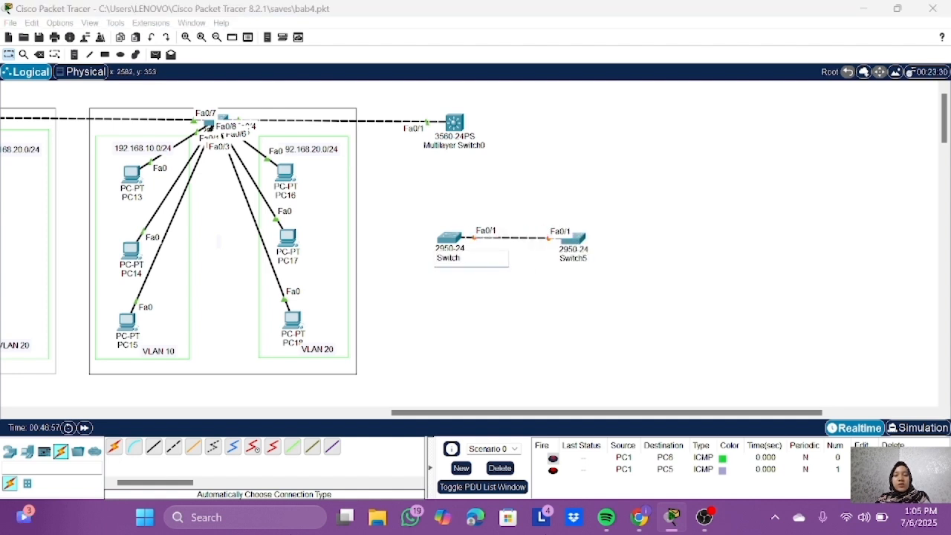
{"action": "type", "text": "4"}
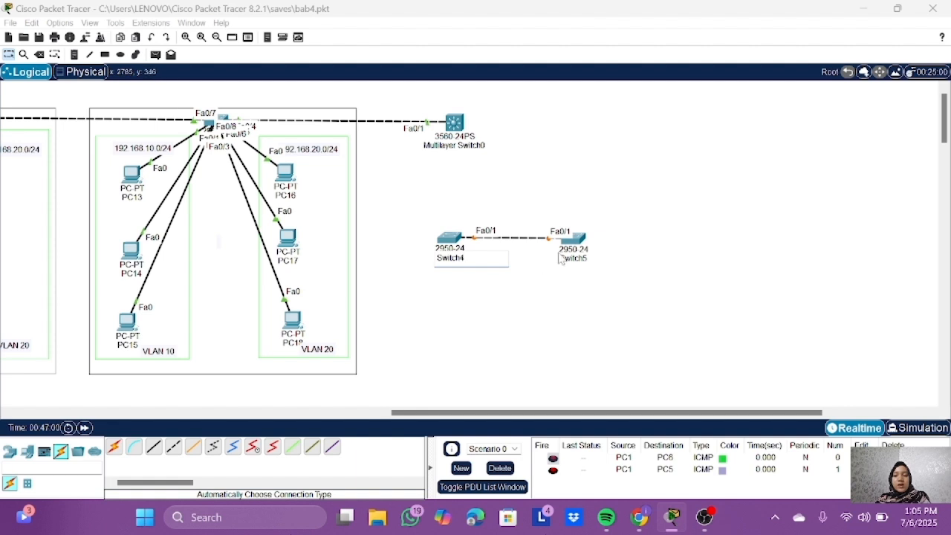
{"action": "key", "text": "Return"}
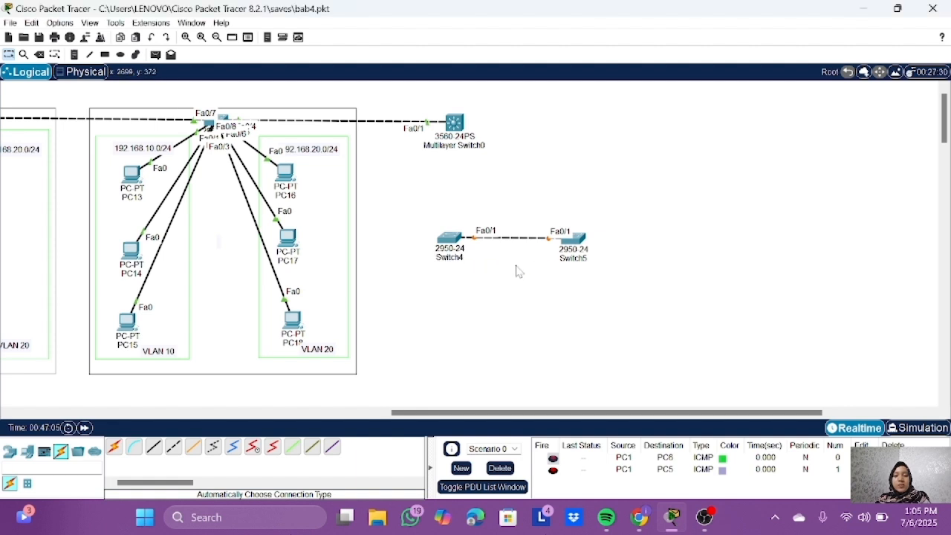
Step: Start a command-line session on Switch4 and enter privileged mode with enable
{"action": "left_click", "coordinate": [449, 239]}
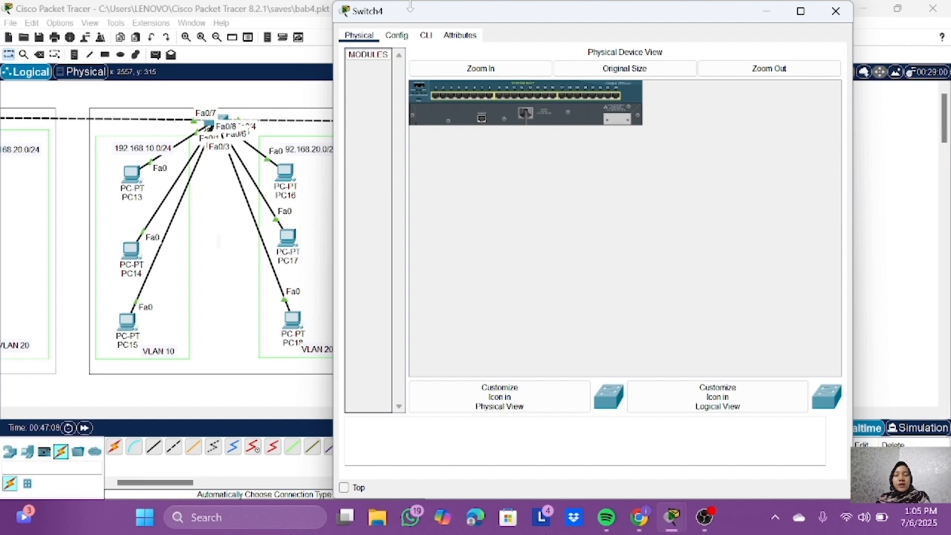
{"action": "left_click", "coordinate": [425, 35]}
{"action": "key", "text": "Return"}
{"action": "key", "text": "Return"}
{"action": "key", "text": "Return"}
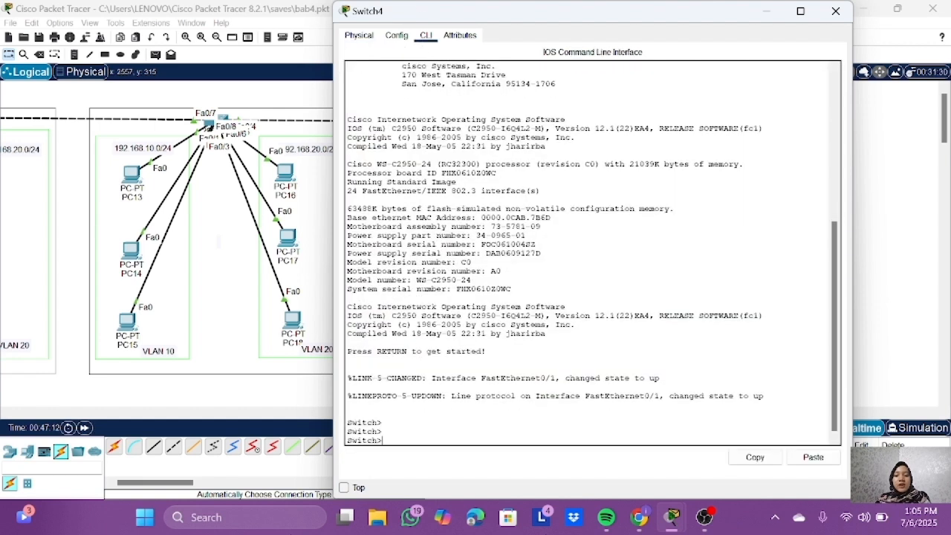
{"action": "type", "text": "enable"}
{"action": "key", "text": "Return"}
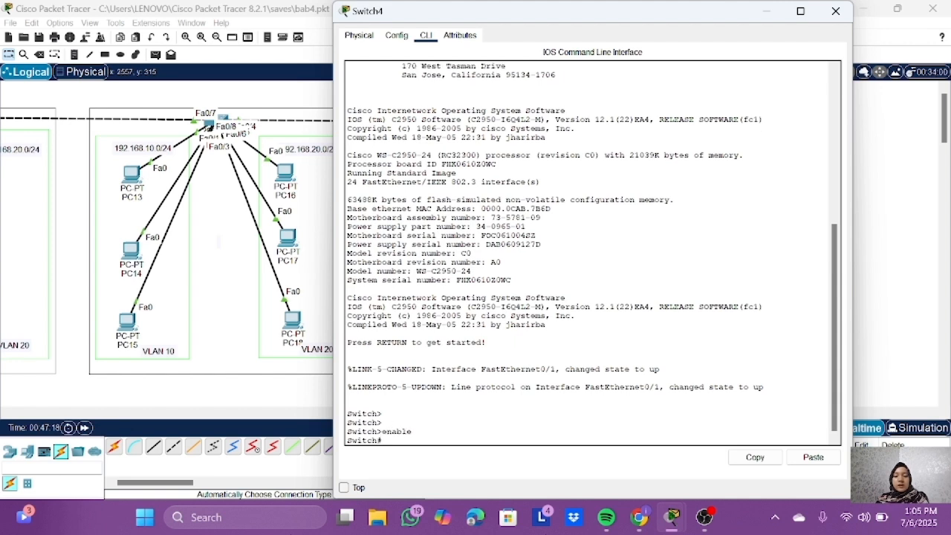
Step: Run show interface fa0/1 switchport on Switch4 to check the port's switchport settings
{"action": "type", "text": "show in"}
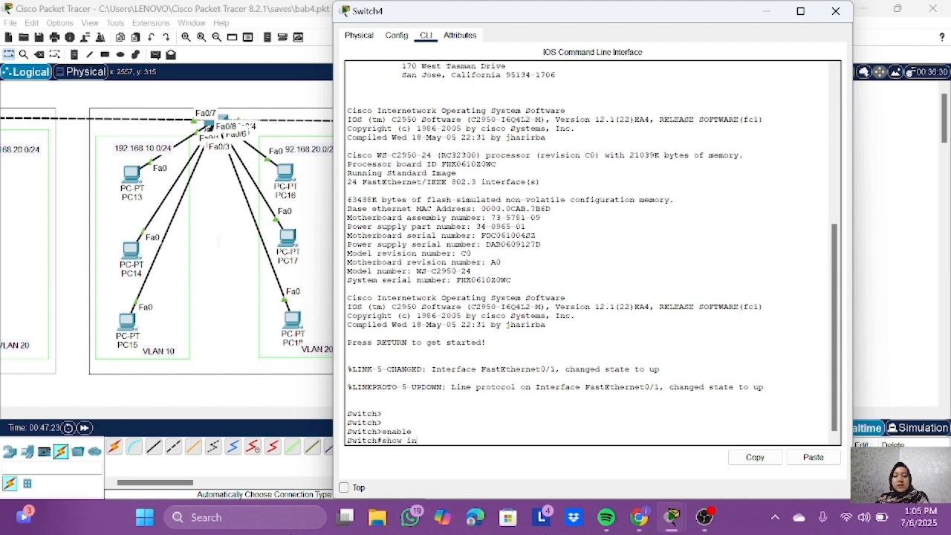
{"action": "type", "text": "terface fa0/1"}
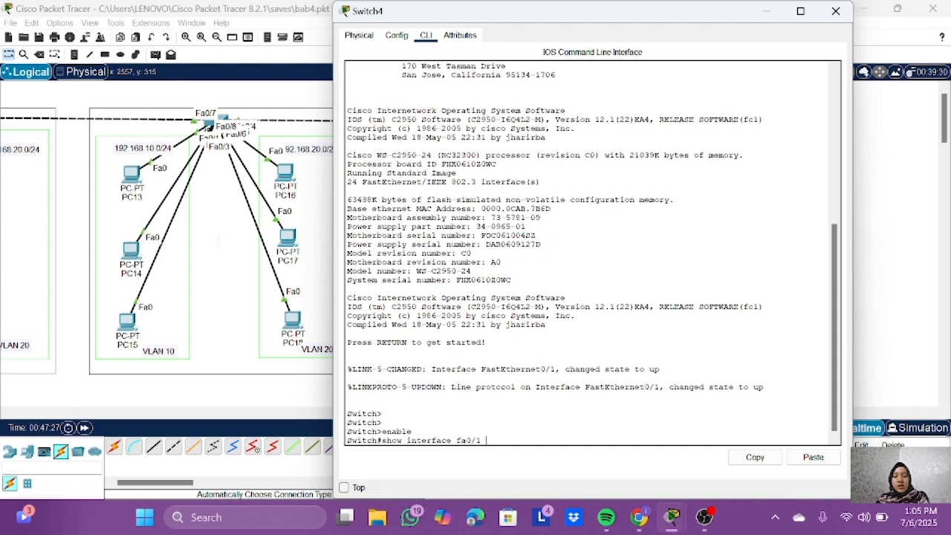
{"action": "type", "text": "switchport"}
{"action": "key", "text": "Return"}
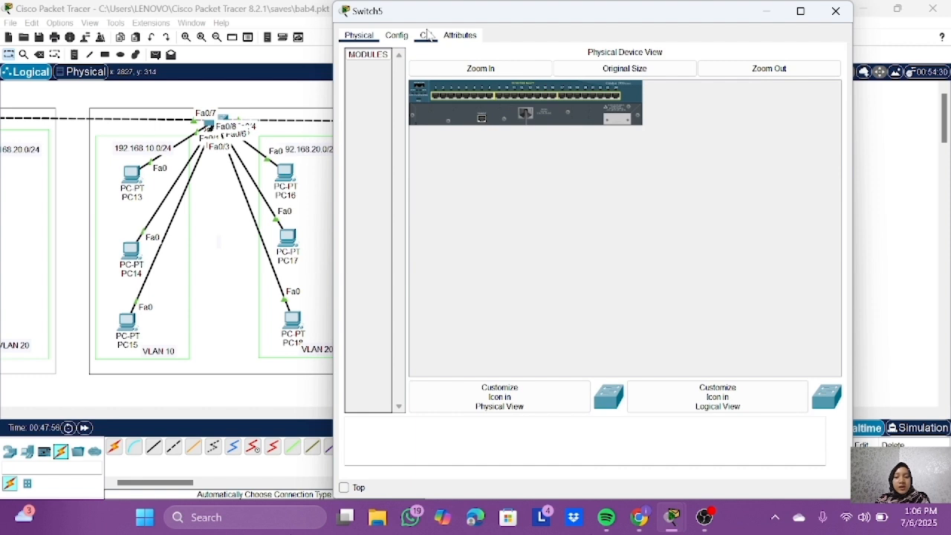
Step: Start a command-line session on Switch5 and enter privileged mode with enable
{"action": "left_click", "coordinate": [425, 35]}
{"action": "key", "text": "Return"}
{"action": "key", "text": "Return"}
{"action": "key", "text": "Return"}
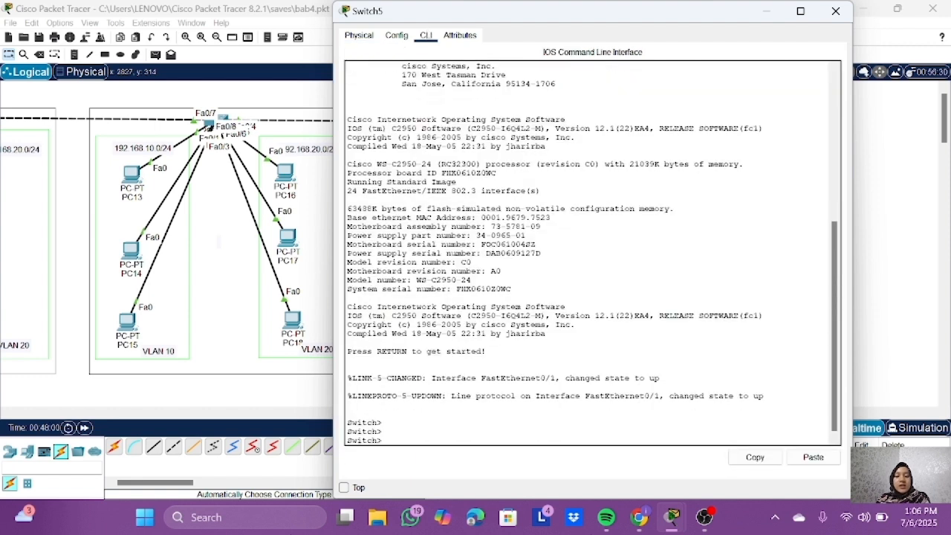
{"action": "type", "text": "enable"}
{"action": "key", "text": "Return"}
Step: Run show interface fa0/1 switchport on Switch5 and examine its administrative mode
{"action": "type", "text": "show "}
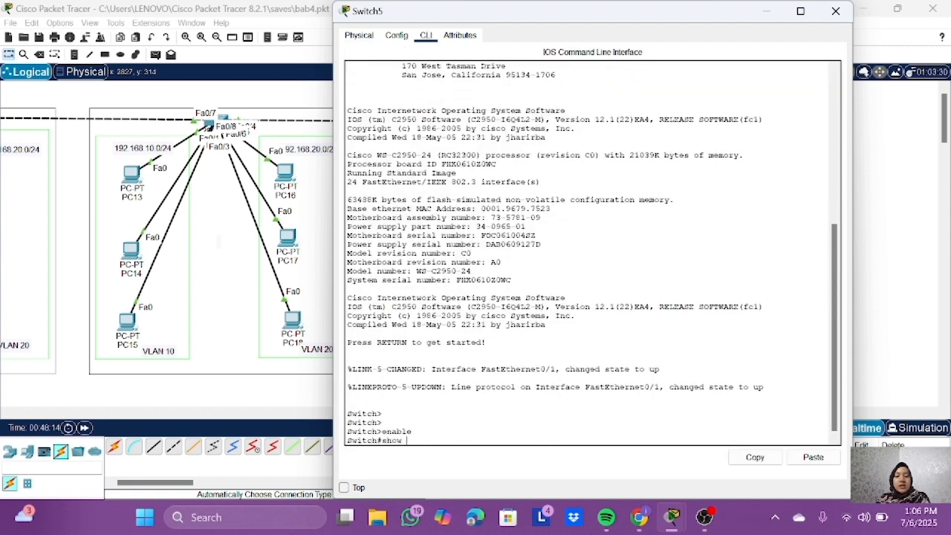
{"action": "type", "text": "interface fa0/"}
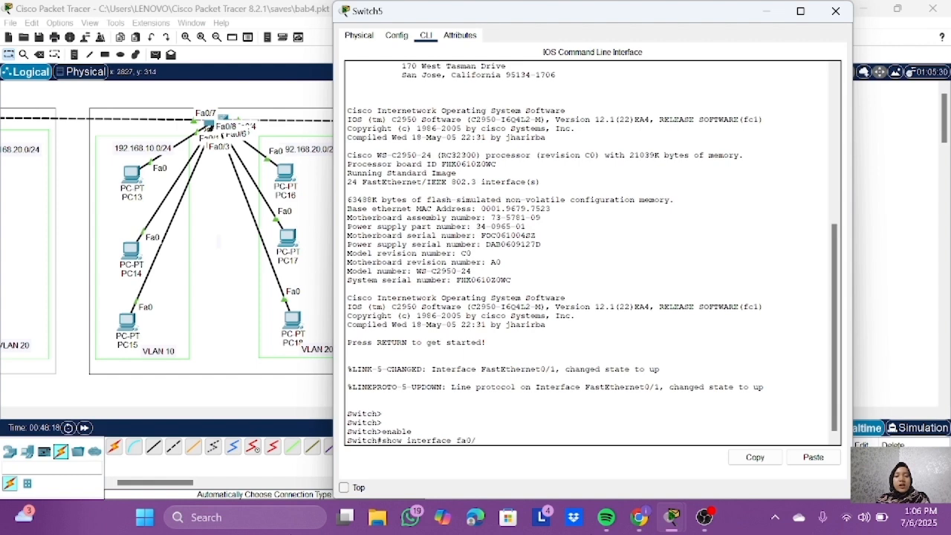
{"action": "type", "text": "1 switchport"}
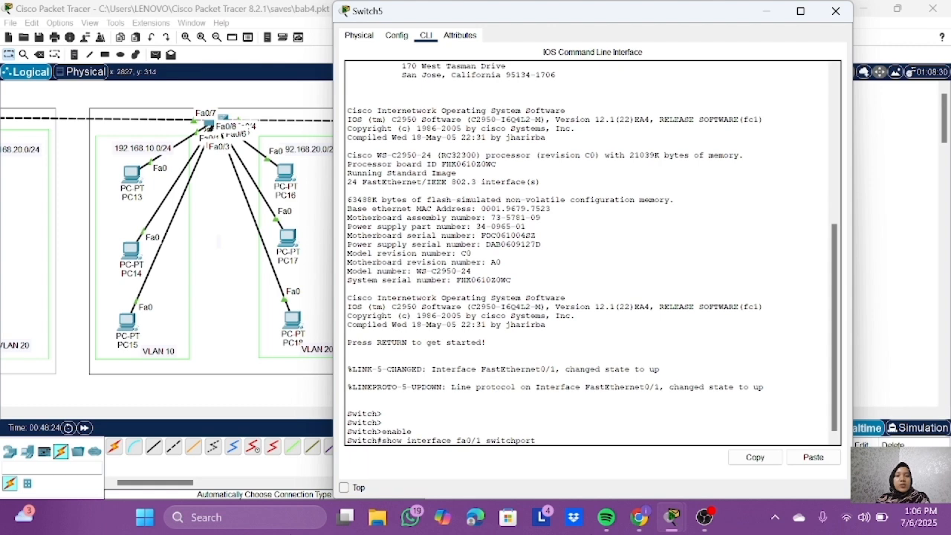
{"action": "key", "text": "Return"}
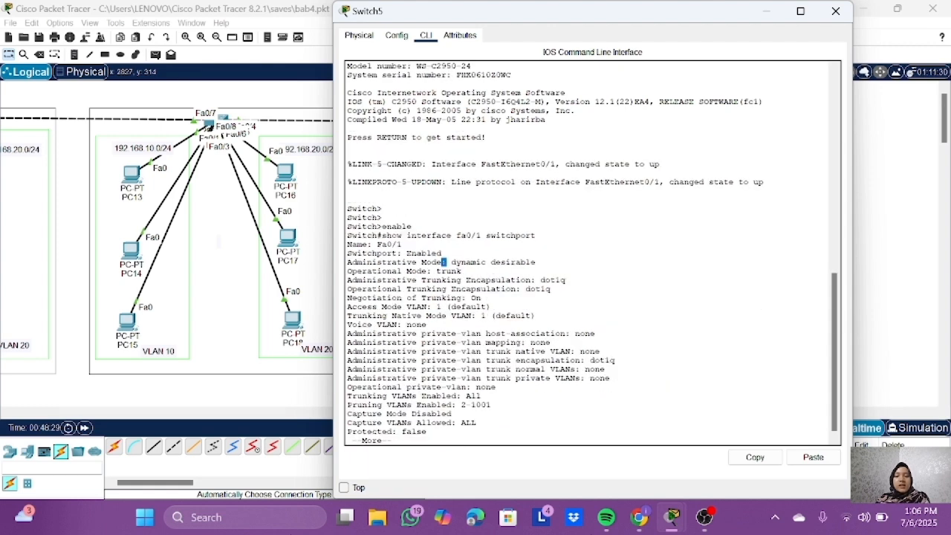
{"action": "triple_click", "coordinate": [443, 261]}
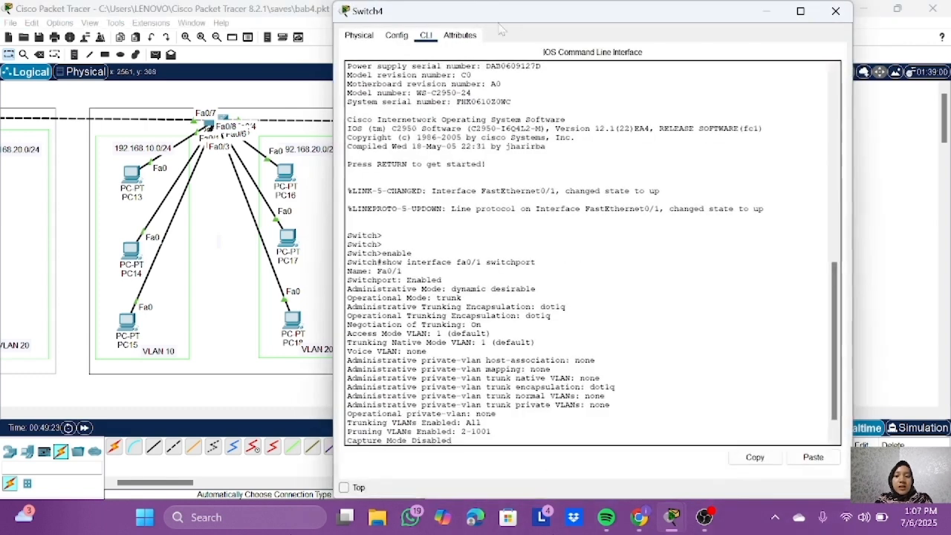
Step: Finish the switchport listing on Switch4 and enter configuration mode for interface fa0/1
{"action": "key", "text": "Return"}
{"action": "key", "text": "Return"}
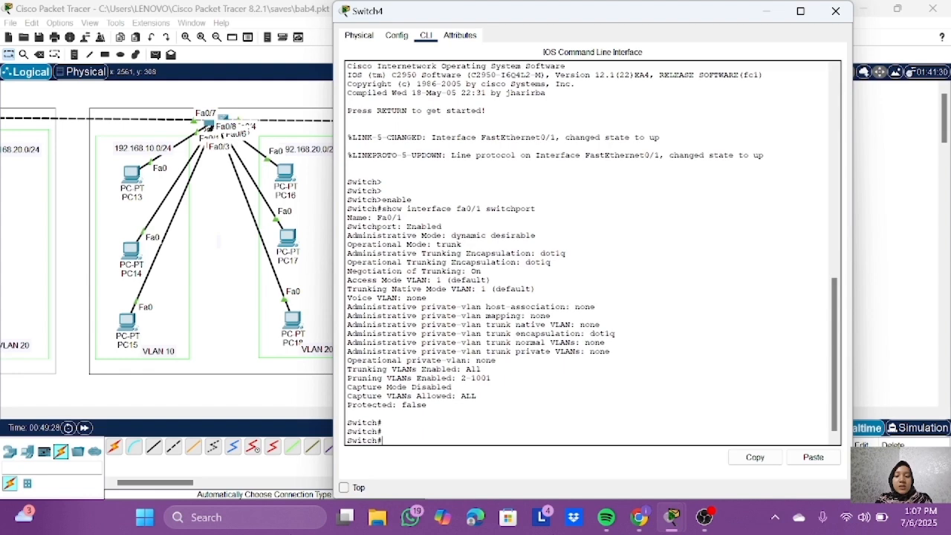
{"action": "type", "text": "conf t"}
{"action": "key", "text": "Return"}
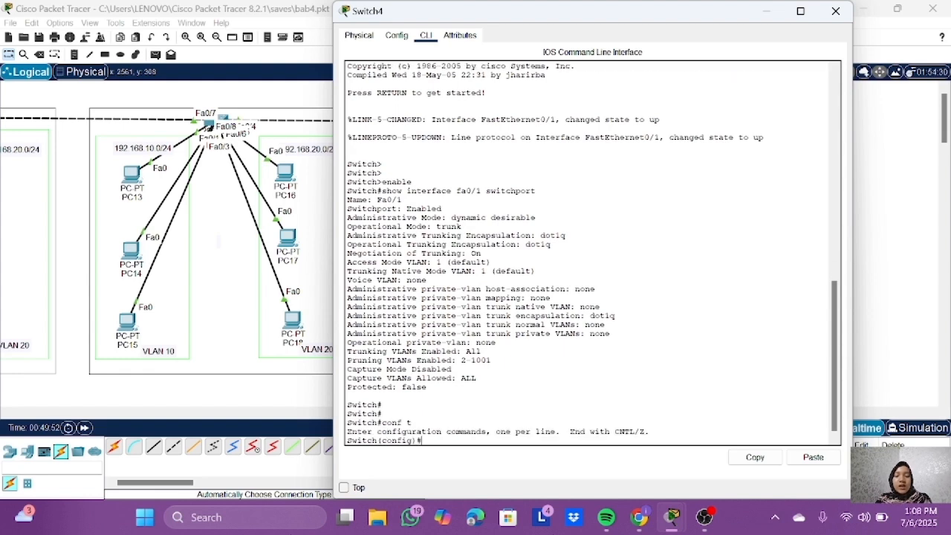
{"action": "type", "text": "interface fa0/1"}
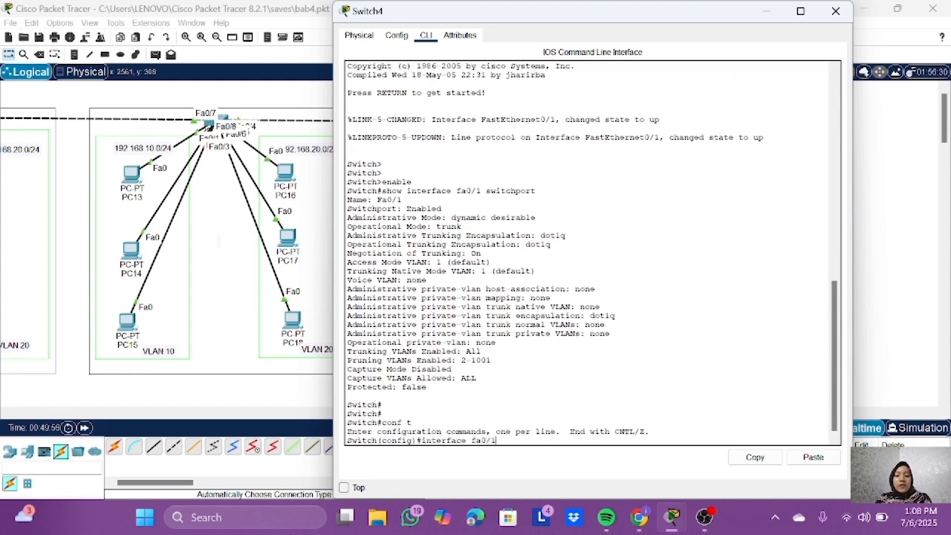
{"action": "key", "text": "Return"}
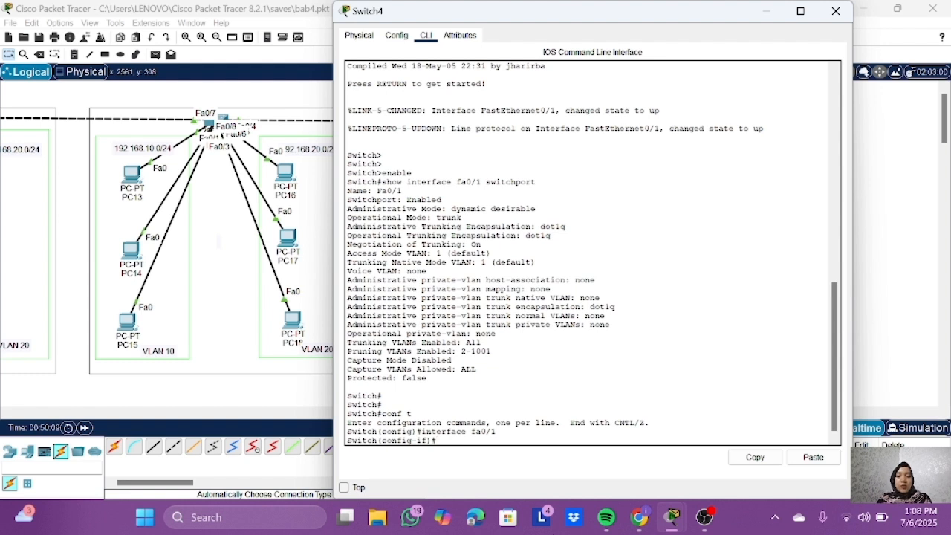
Step: Set Switch4's fa0/1 to switchport mode trunk and exit the interface configuration
{"action": "type", "text": "switchport mode trunk"}
{"action": "key", "text": "Return"}
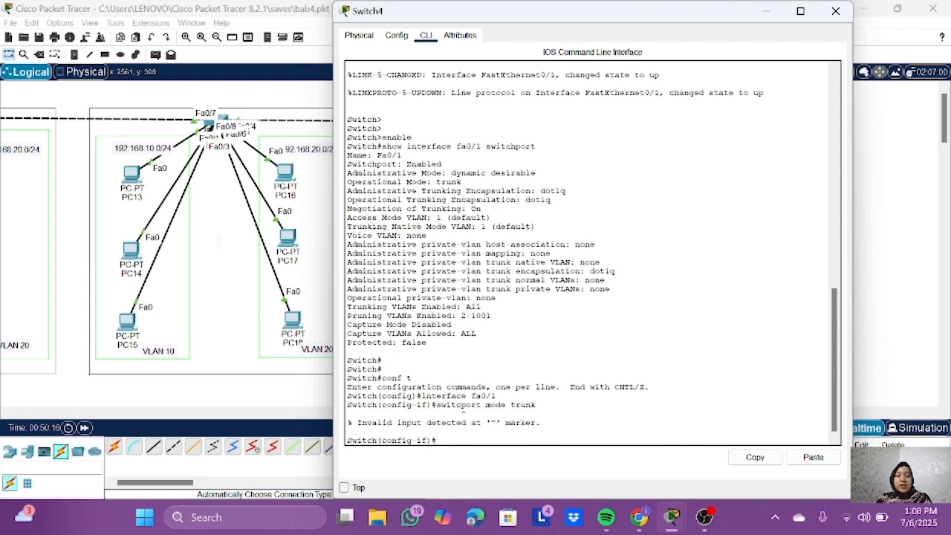
{"action": "type", "text": "switchport"}
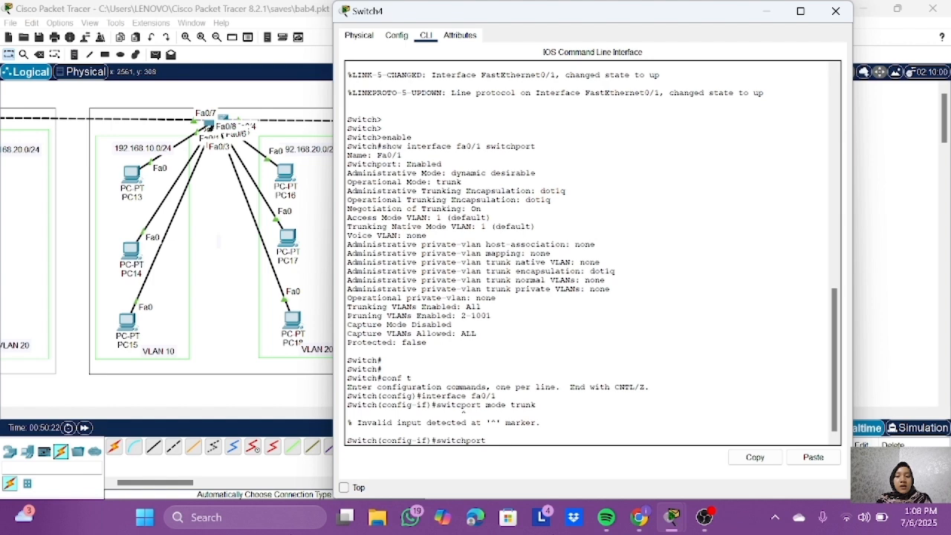
{"action": "type", "text": " mode trunk"}
{"action": "key", "text": "Return"}
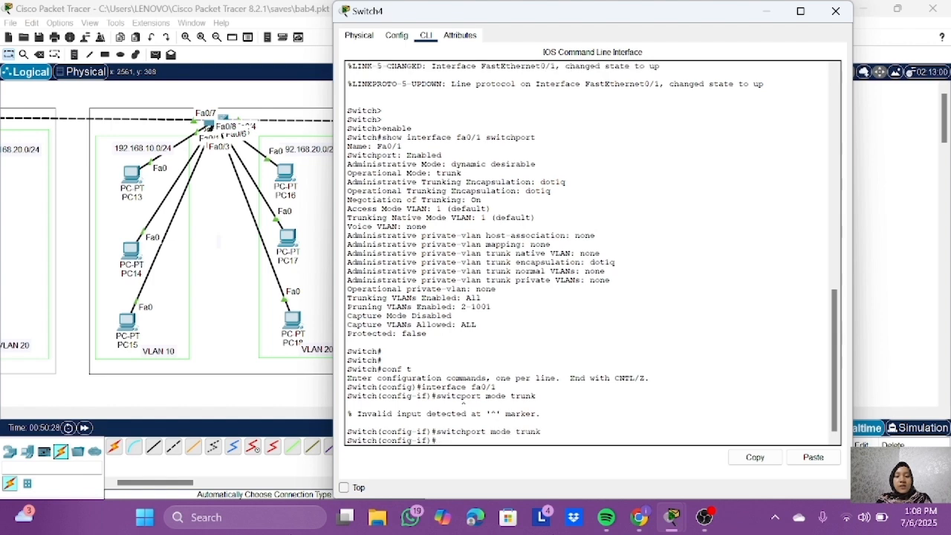
{"action": "type", "text": "exit"}
{"action": "key", "text": "Return"}
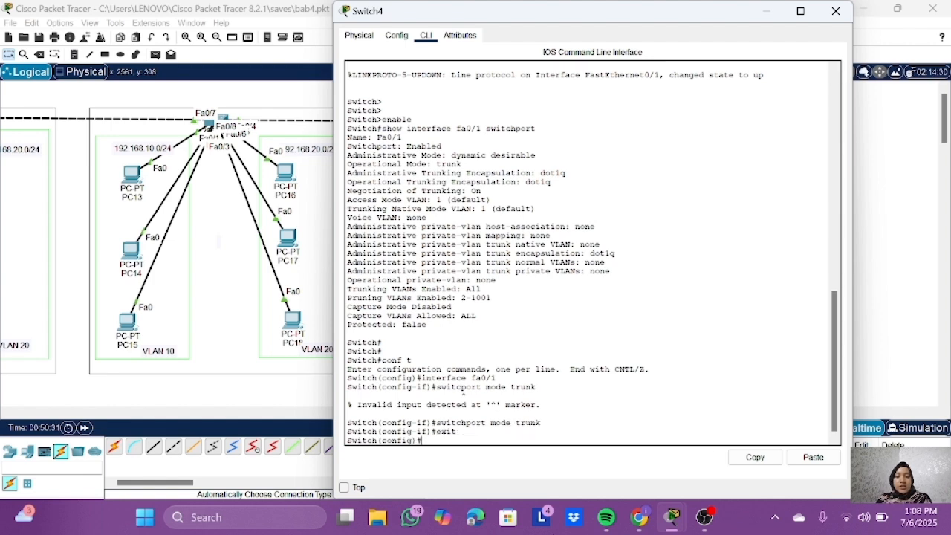
Step: Run do show interface fa0/1 switchport on Switch4 to check the port's trunk mode
{"action": "type", "text": "do show interface"}
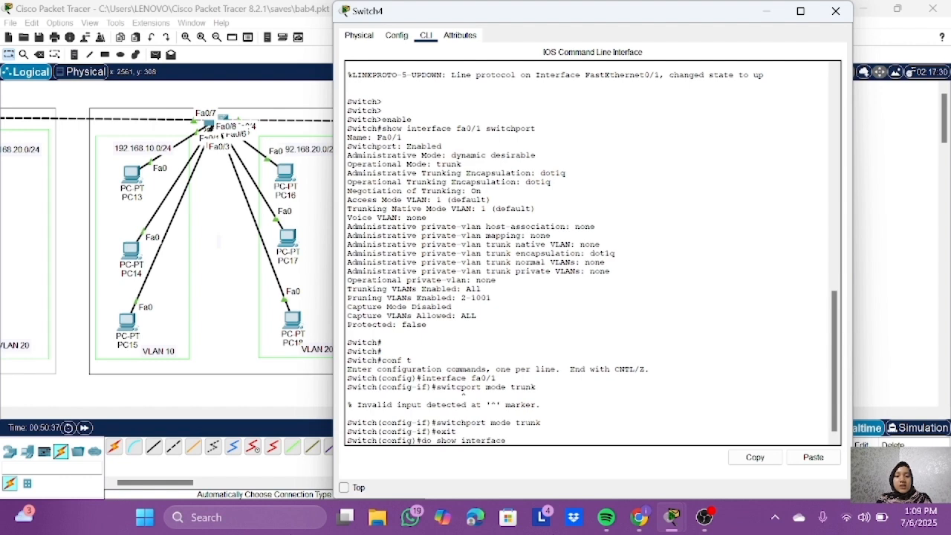
{"action": "type", "text": " fa0/1 sw"}
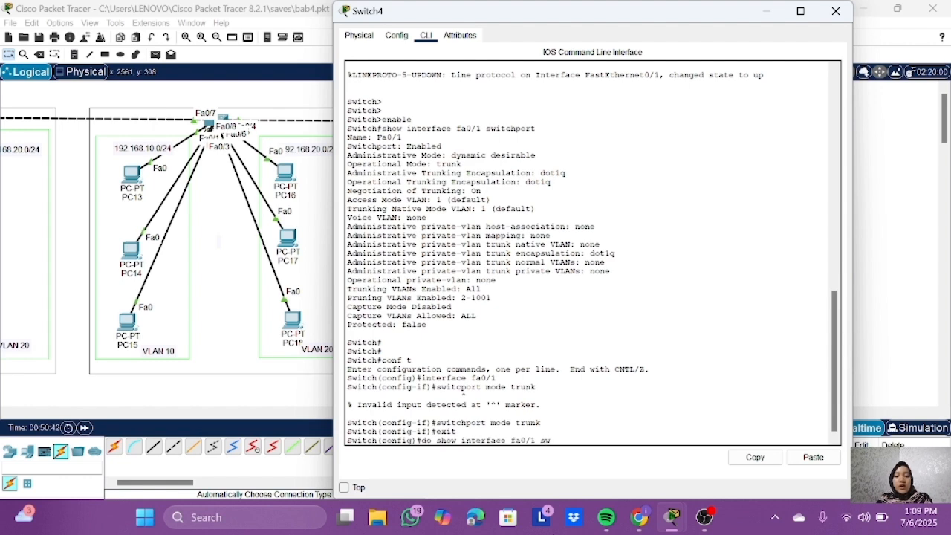
{"action": "type", "text": "itchport"}
{"action": "key", "text": "Return"}
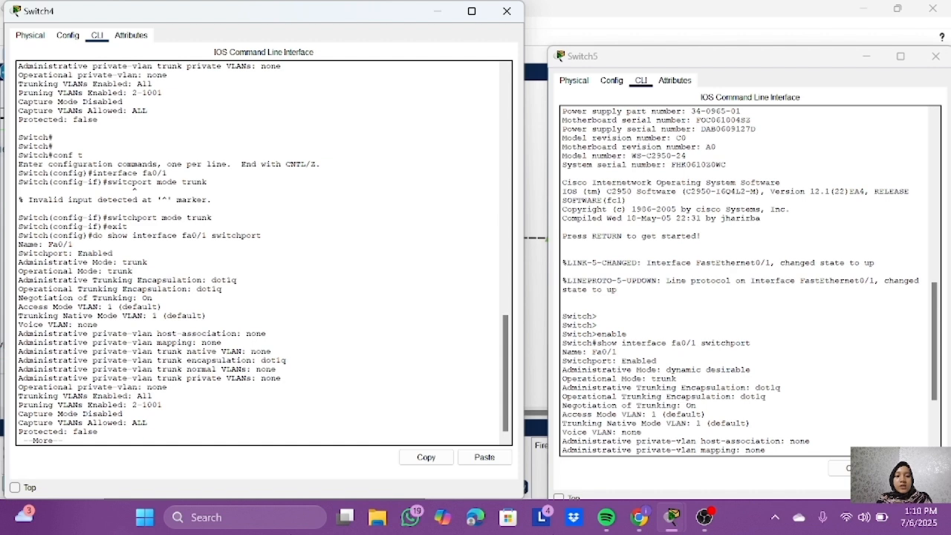
Step: Examine the administrative and operational modes of Switch5's fa0/1 alongside Switch4's listing
{"action": "double_click", "coordinate": [728, 370]}
{"action": "left_click", "coordinate": [728, 370]}
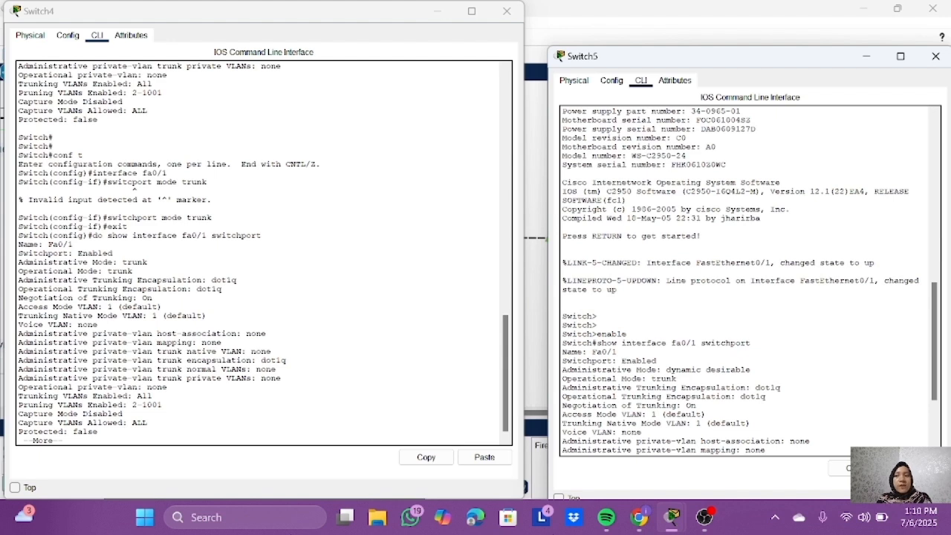
{"action": "double_click", "coordinate": [663, 379]}
{"action": "left_click", "coordinate": [752, 370]}
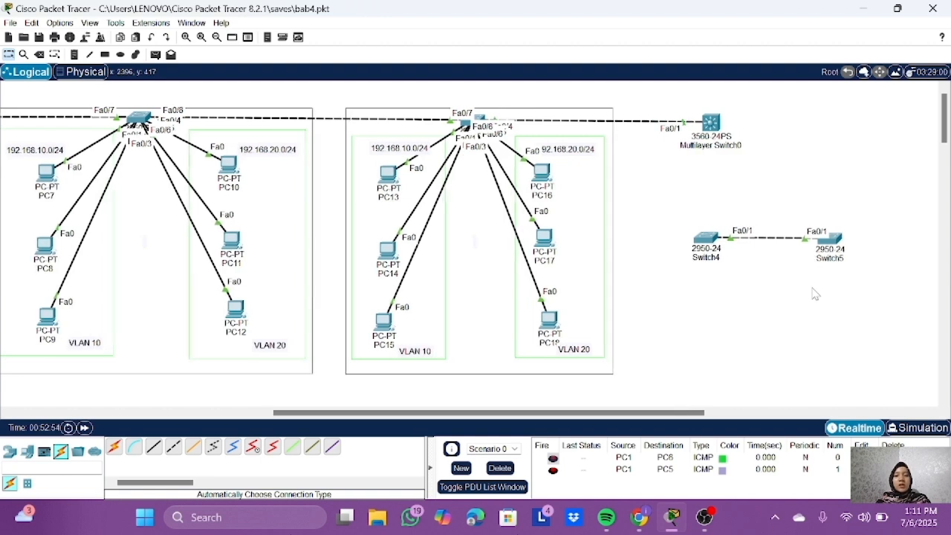
Step: Switch to Simulation mode with a wider Simulation Panel and delete Scenario 0's existing PDUs
{"action": "key", "text": "shift+s"}
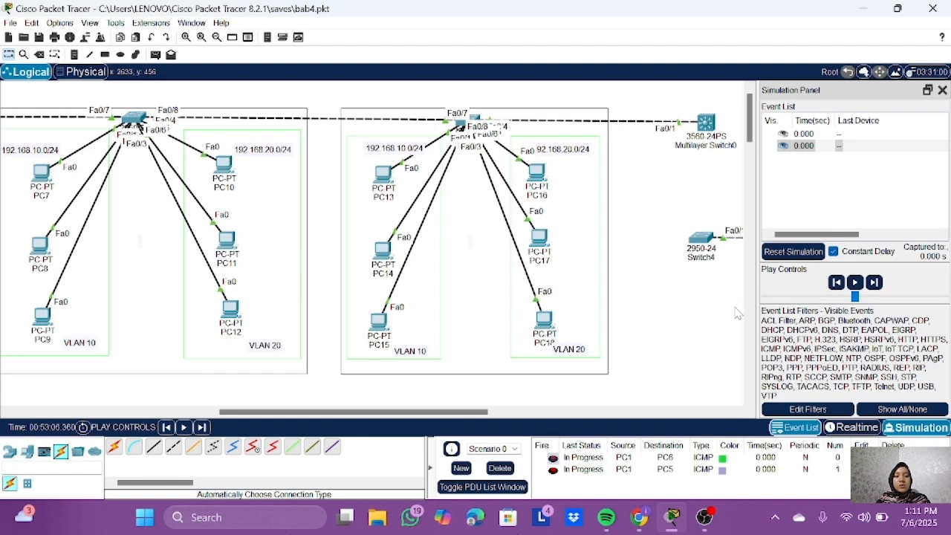
{"action": "scroll", "coordinate": [737, 313], "scroll_direction": "right", "scroll_amount": 3}
{"action": "left_click_drag", "start_coordinate": [756, 201], "coordinate": [578, 267]}
{"action": "scroll", "coordinate": [347, 269], "scroll_direction": "left", "scroll_amount": 10}
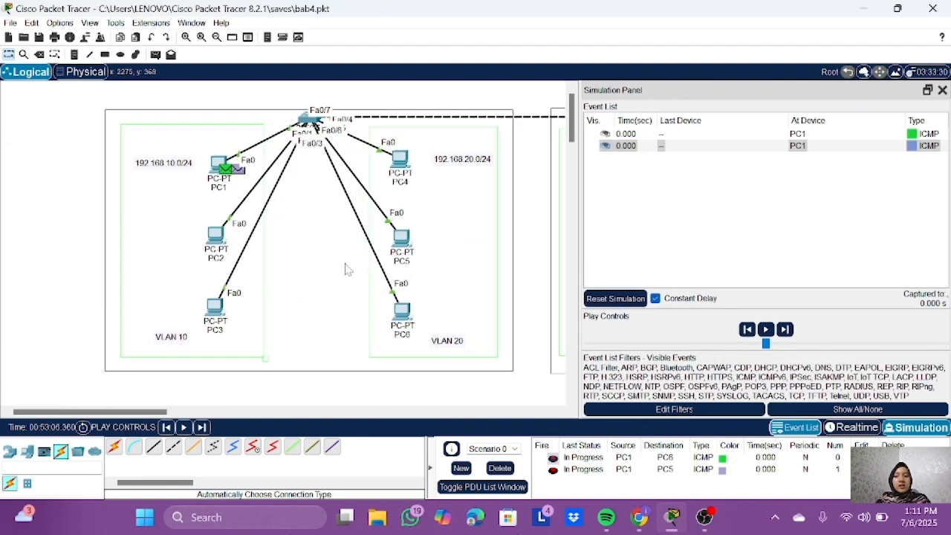
{"action": "left_click", "coordinate": [500, 467]}
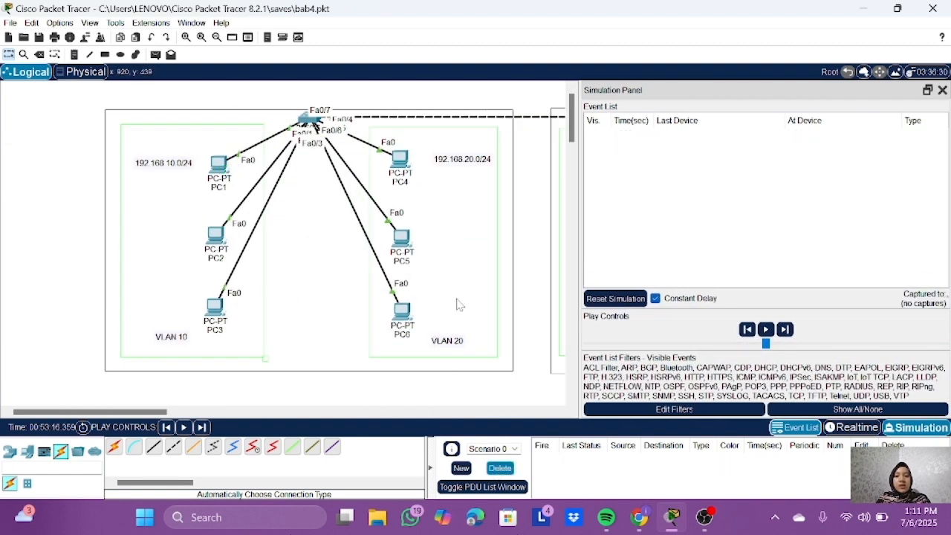
Step: Add a simple PDU from PC11 to PC17 in VLAN 20
{"action": "scroll", "coordinate": [457, 304], "scroll_direction": "right", "scroll_amount": 10}
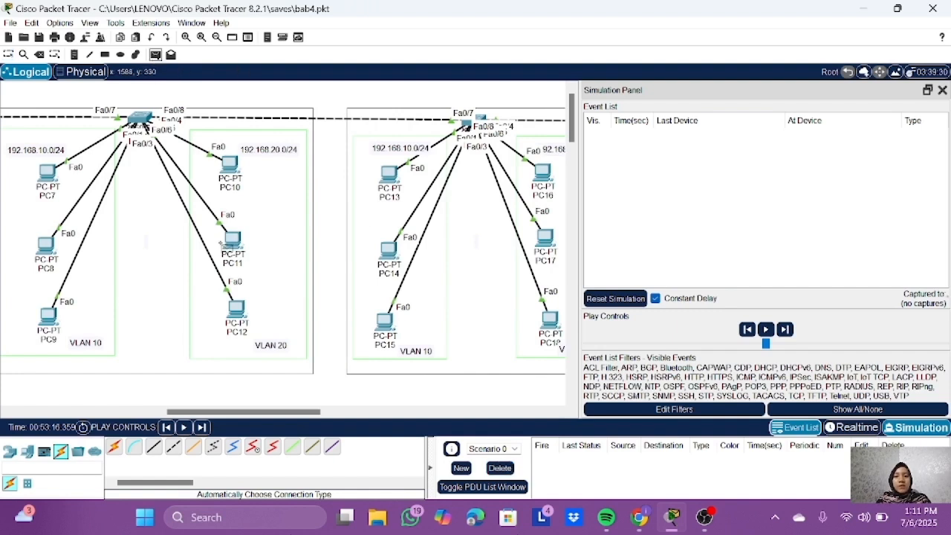
{"action": "key", "text": "p"}
{"action": "left_click", "coordinate": [233, 241]}
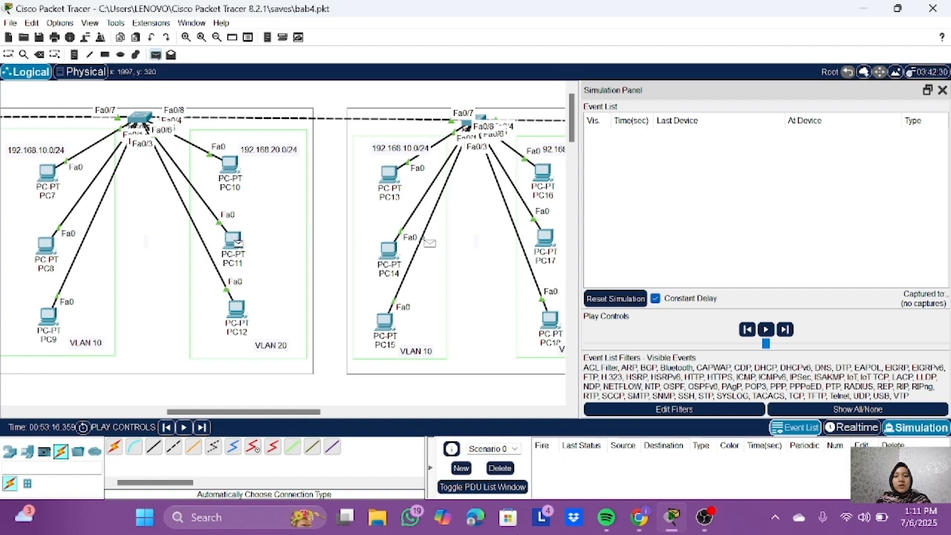
{"action": "left_click", "coordinate": [545, 241]}
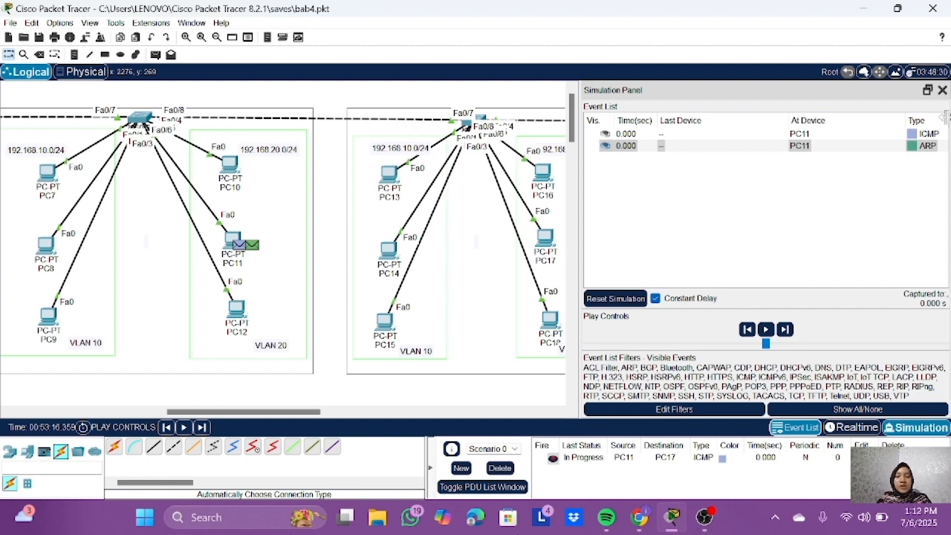
Step: Step the simulation forward event by event until PC17's ARP reply to PC11 arrives at Switch1
{"action": "left_click", "coordinate": [202, 427]}
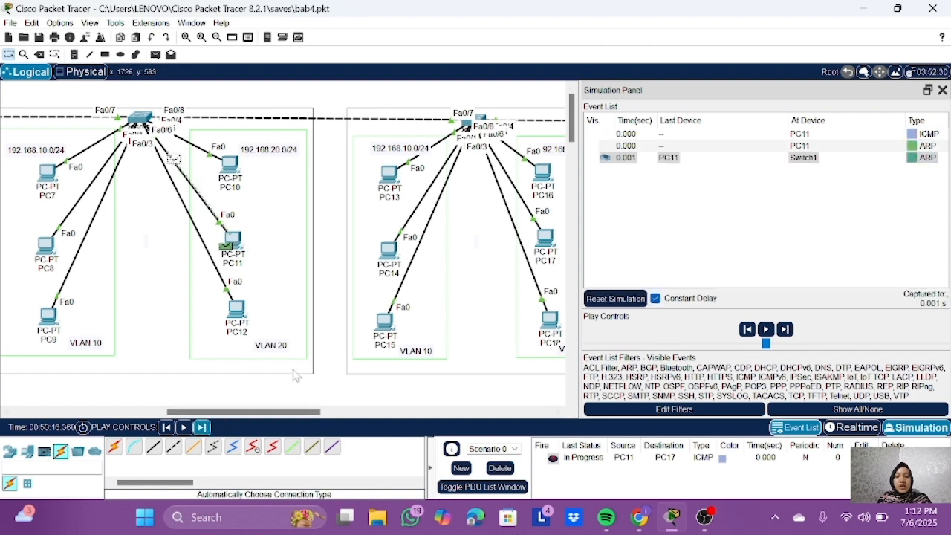
{"action": "left_click", "coordinate": [202, 427]}
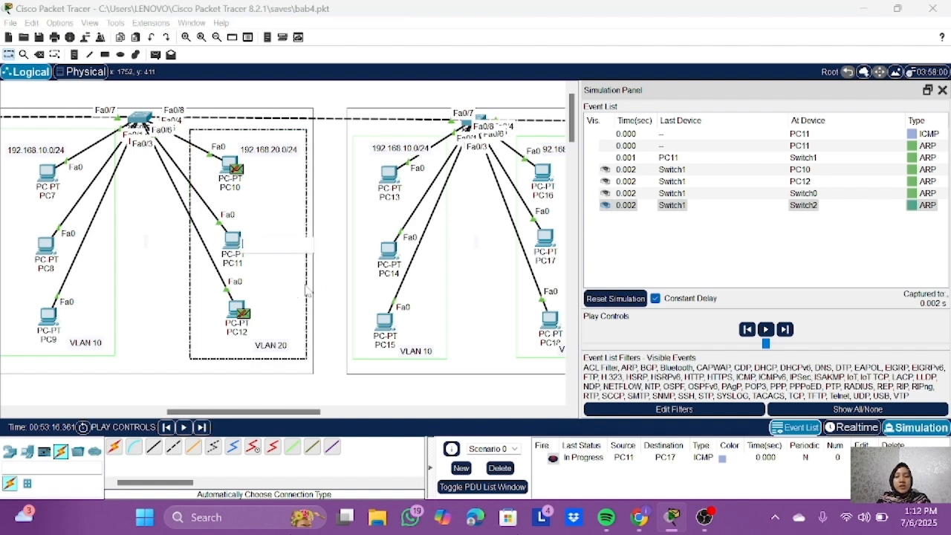
{"action": "left_click", "coordinate": [201, 427]}
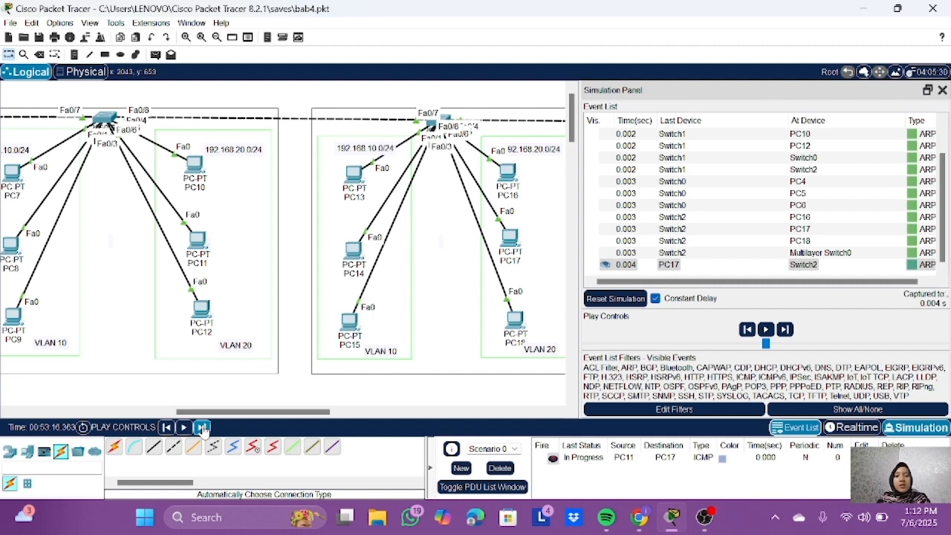
{"action": "left_click", "coordinate": [202, 428]}
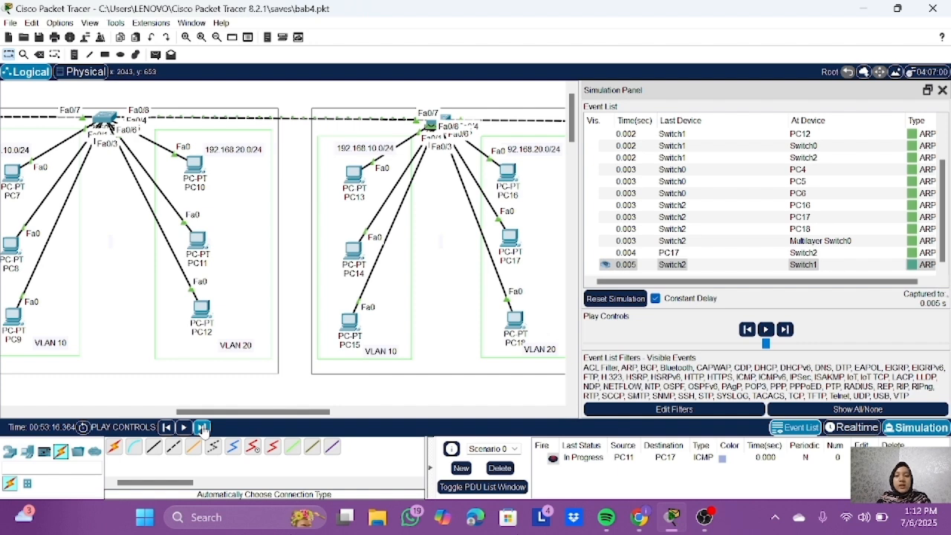
{"action": "left_click", "coordinate": [203, 428]}
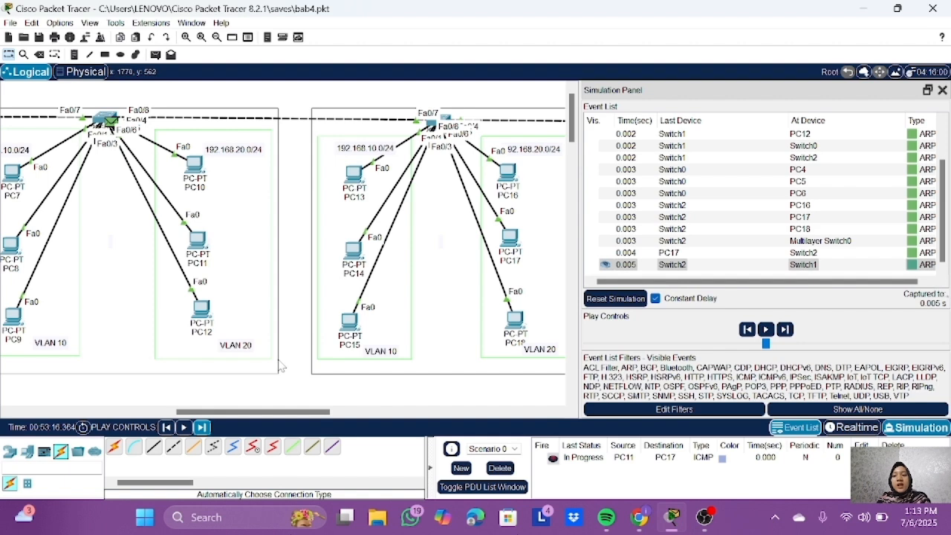
Step: Inspect the PDU information for the latest ARP event at Switch1 and the initial ARP event at PC11
{"action": "left_click", "coordinate": [910, 265]}
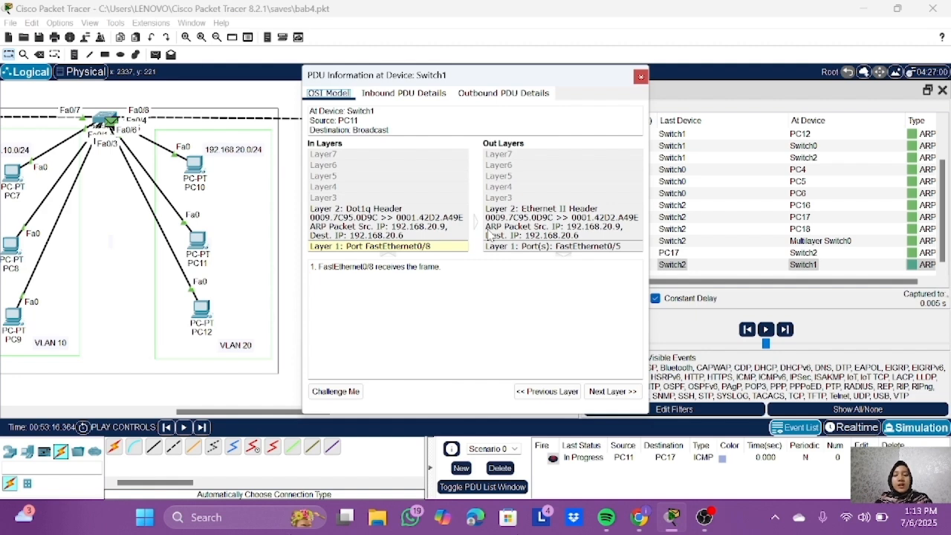
{"action": "left_click", "coordinate": [640, 77]}
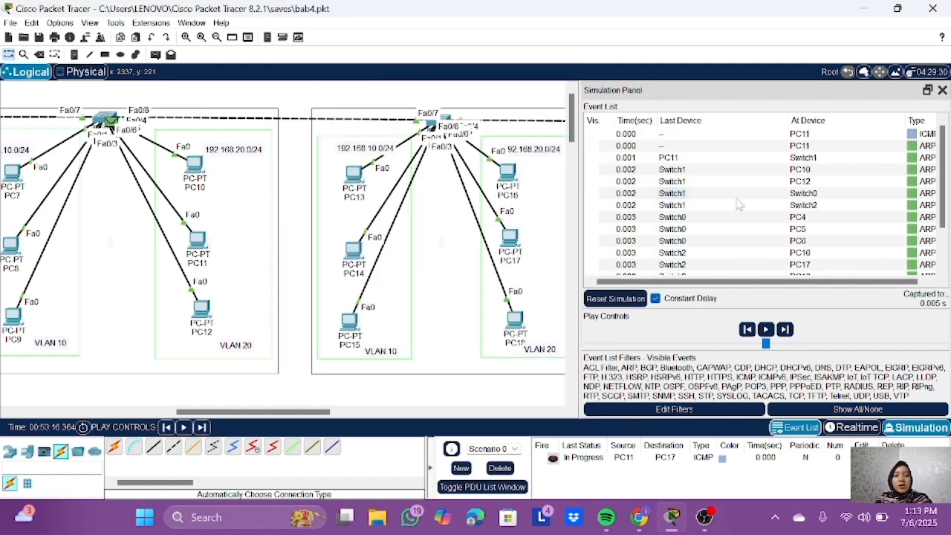
{"action": "left_click", "coordinate": [912, 146]}
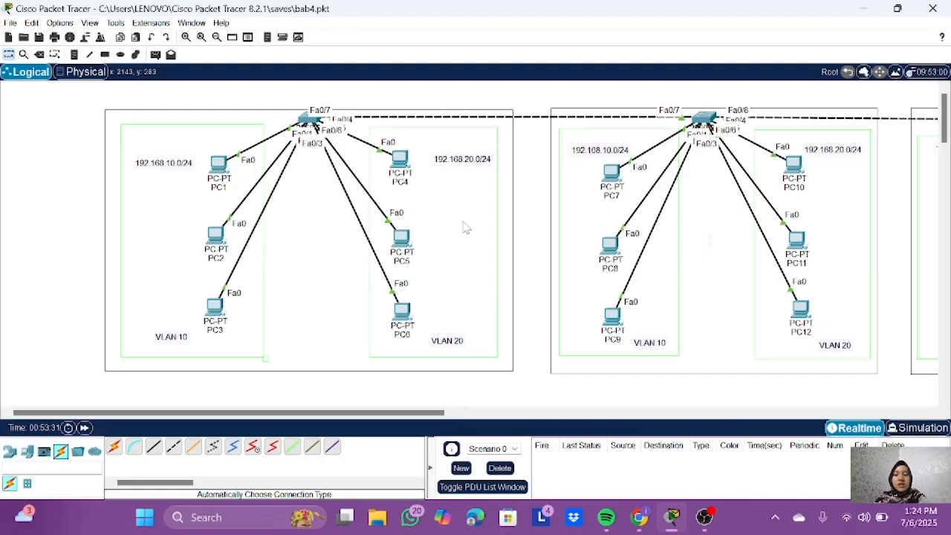
Step: Enter privileged mode on Switch0 and run show interfaces trunk to list its trunk ports
{"action": "left_click", "coordinate": [309, 120]}
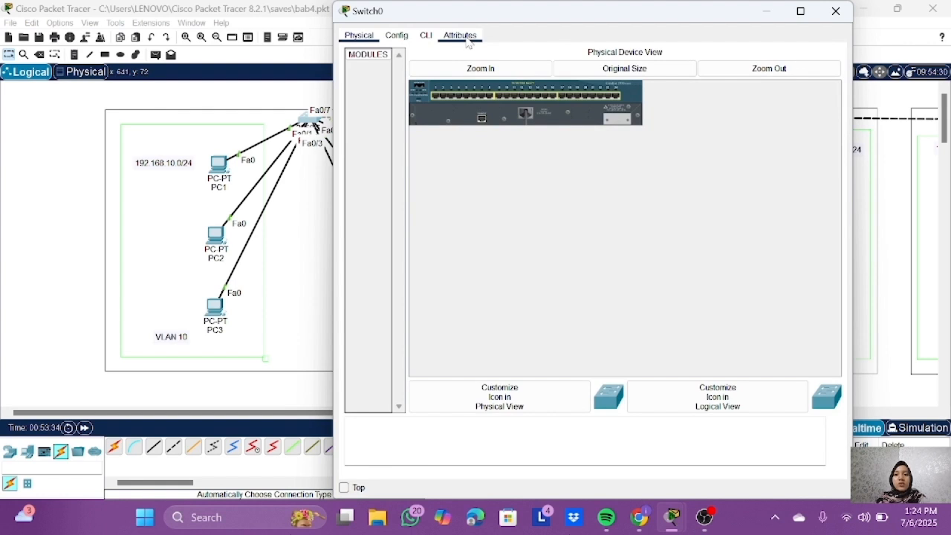
{"action": "left_click", "coordinate": [426, 36]}
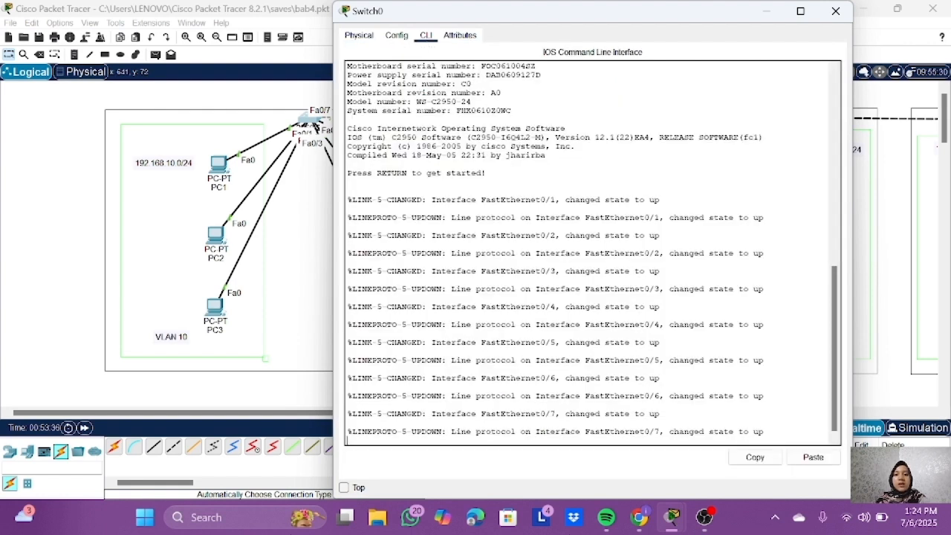
{"action": "key", "text": "Return"}
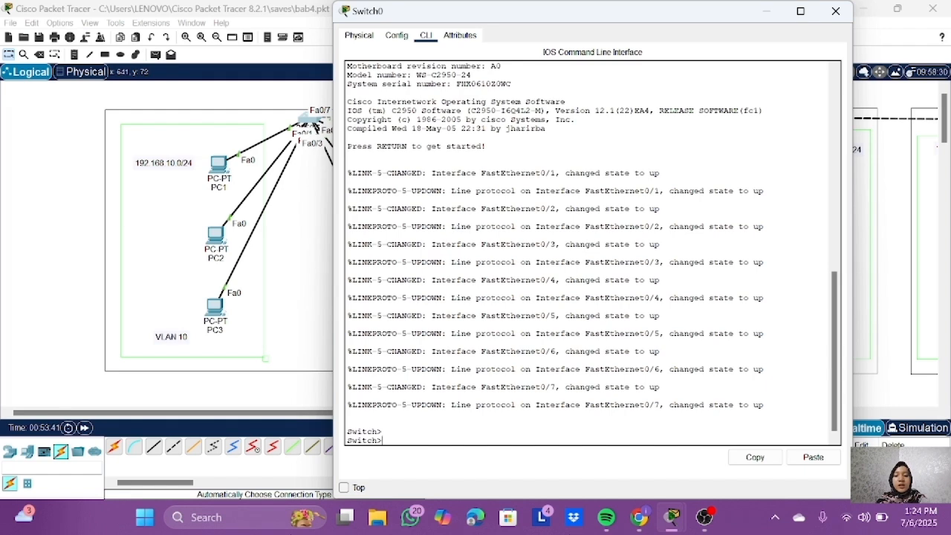
{"action": "type", "text": "ena"}
{"action": "key", "text": "Return"}
{"action": "type", "text": "show interface"}
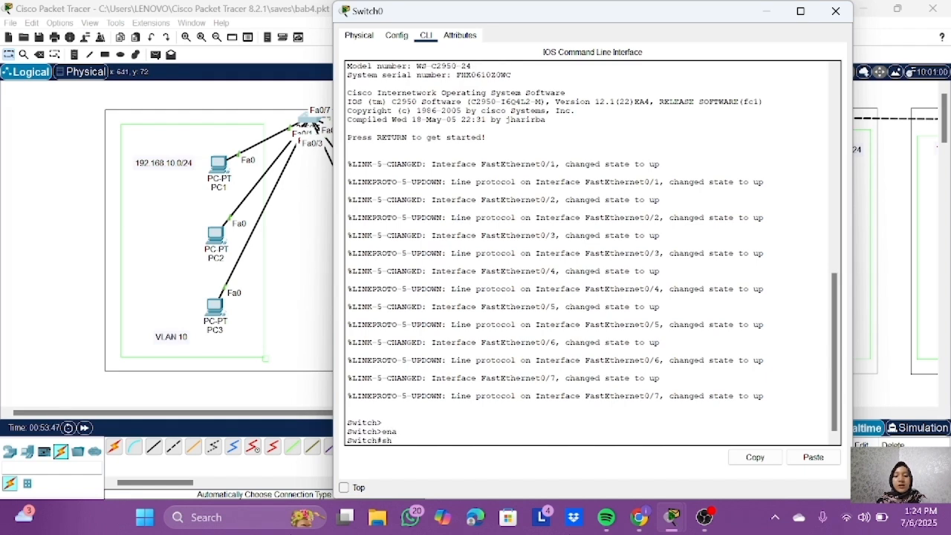
{"action": "type", "text": "s trunk"}
{"action": "key", "text": "Return"}
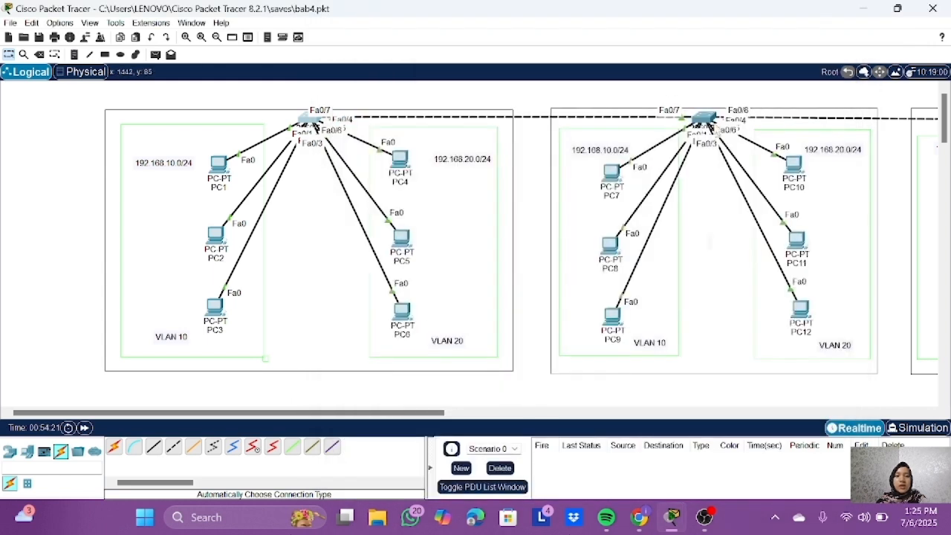
Step: Enter privileged mode on Switch1 and run show interfaces trunk to list its trunk ports
{"action": "left_click", "coordinate": [706, 119]}
{"action": "left_click", "coordinate": [426, 35]}
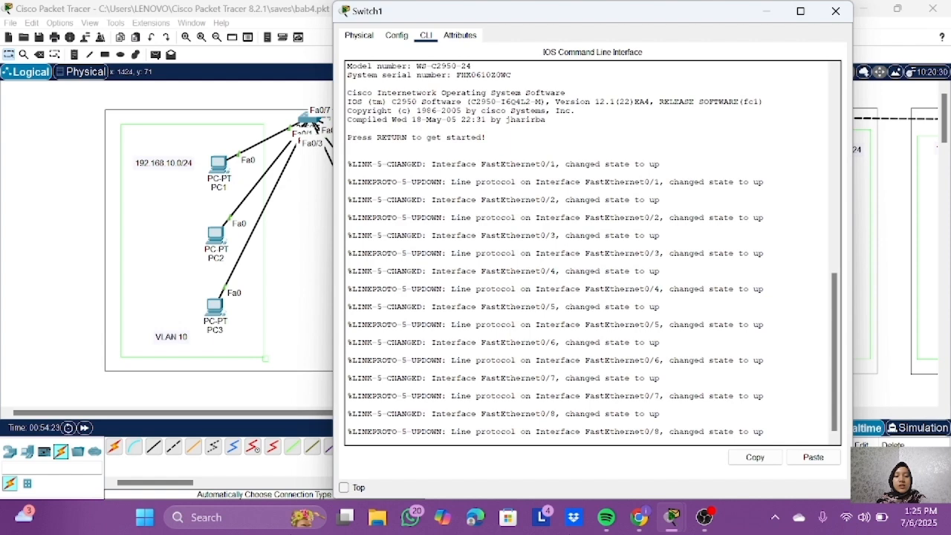
{"action": "key", "text": "Return"}
{"action": "key", "text": "Return"}
{"action": "key", "text": "Return"}
{"action": "key", "text": "Return"}
{"action": "key", "text": "Return"}
{"action": "type", "text": "ena"}
{"action": "key", "text": "Return"}
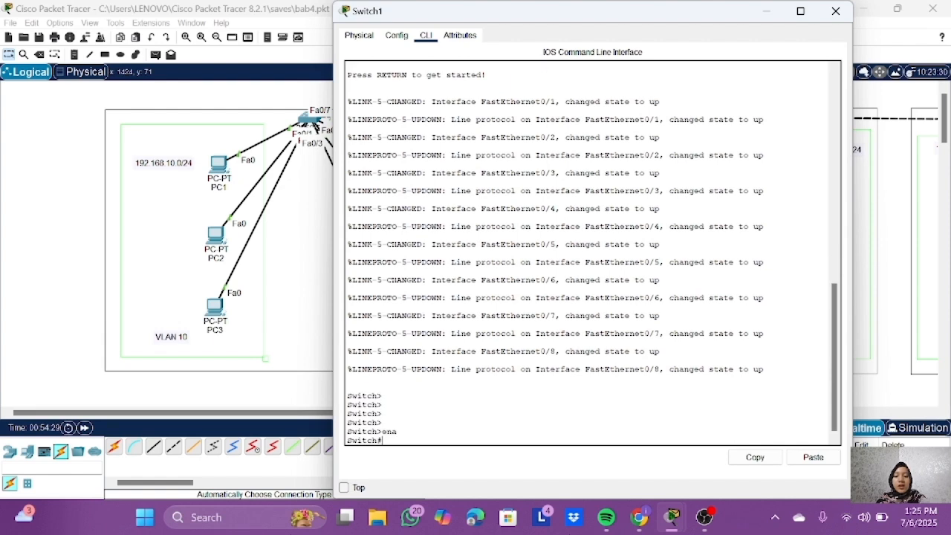
{"action": "type", "text": "show interfaces trunk"}
{"action": "key", "text": "Return"}
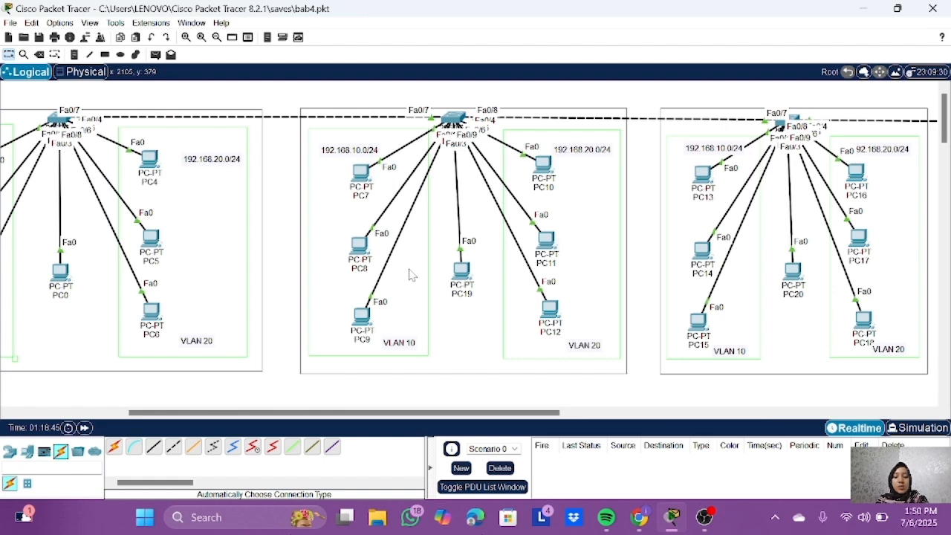
Step: Run show interfaces trunk on Switch1 again to check the native VLANs, including the Fa0/9 port
{"action": "left_click", "coordinate": [454, 119]}
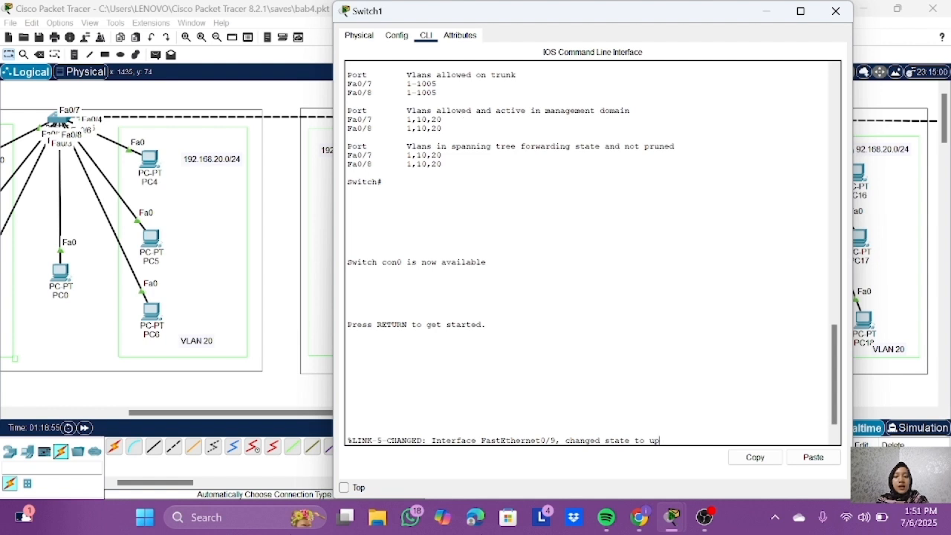
{"action": "key", "text": "Return"}
{"action": "key", "text": "Return"}
{"action": "type", "text": "ena"}
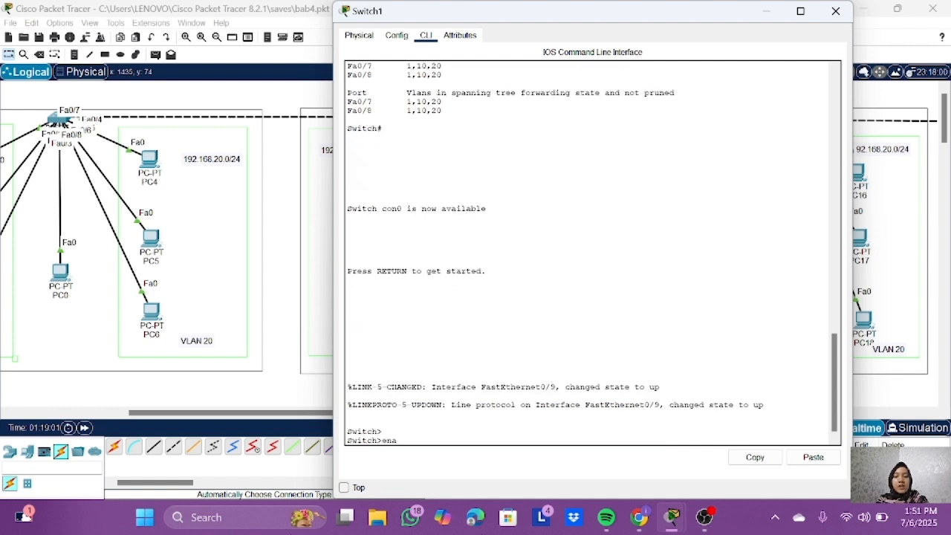
{"action": "key", "text": "Return"}
{"action": "type", "text": "show interfaces"}
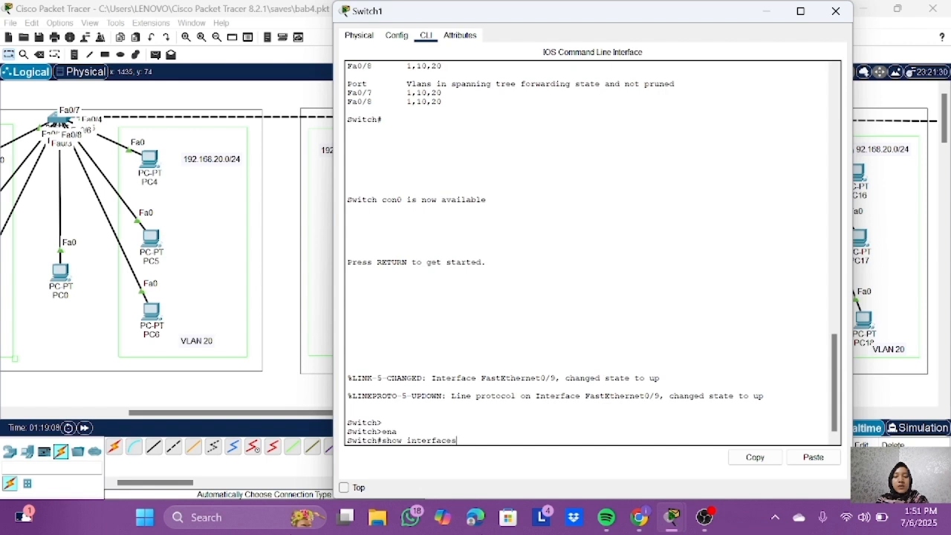
{"action": "type", "text": " trunk"}
{"action": "key", "text": "Return"}
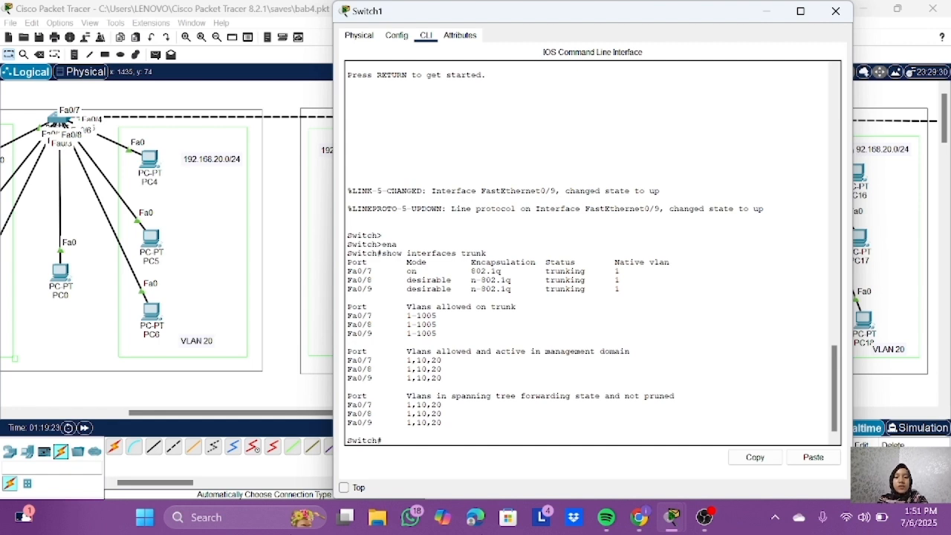
Step: Set the trunk native VLAN to 13 on Switch1's interface fa0/8
{"action": "type", "text": "conf t"}
{"action": "key", "text": "Return"}
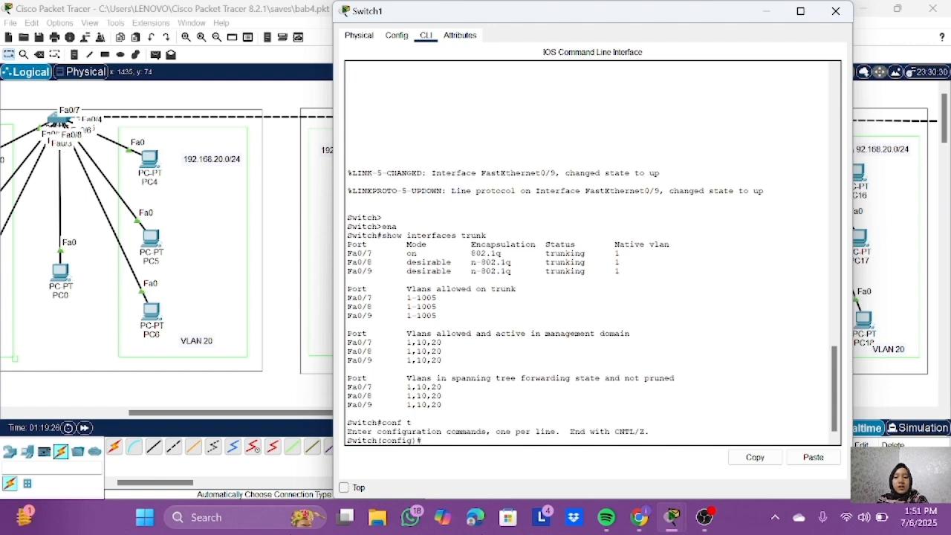
{"action": "type", "text": "interface fa0/8"}
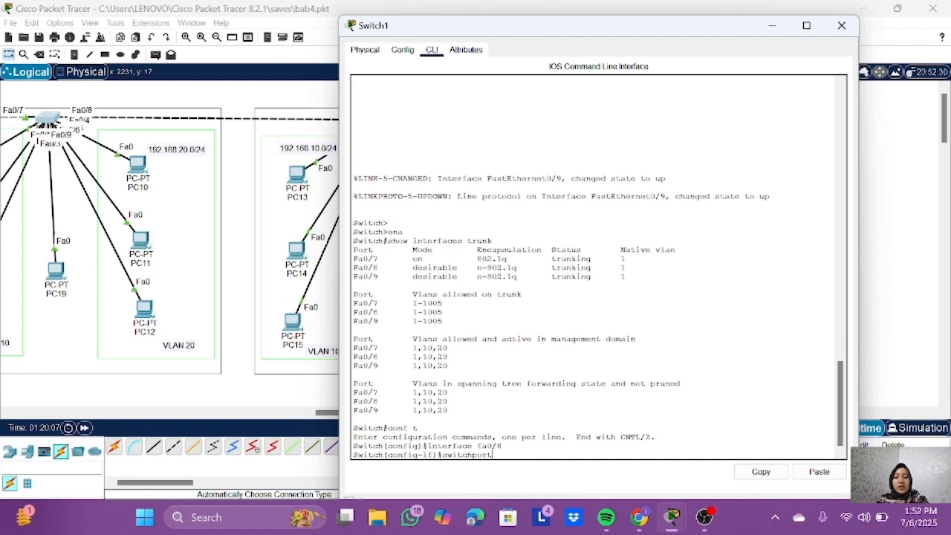
{"action": "type", "text": "trunk native vlan 13"}
{"action": "key", "text": "Return"}
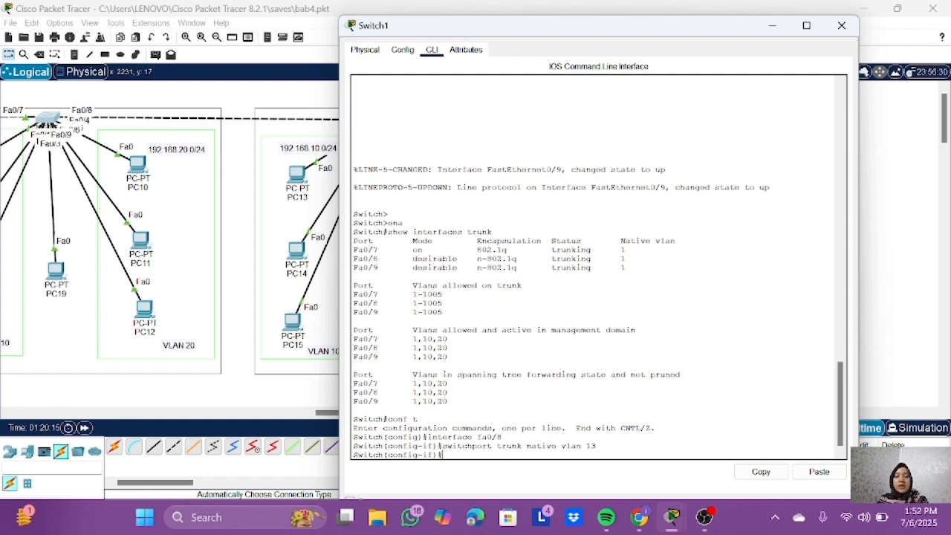
Step: Return Switch1 to global configuration mode and run do show interface trunk to compare the ports' native VLANs
{"action": "type", "text": "exit"}
{"action": "key", "text": "Return"}
{"action": "type", "text": "do show interface"}
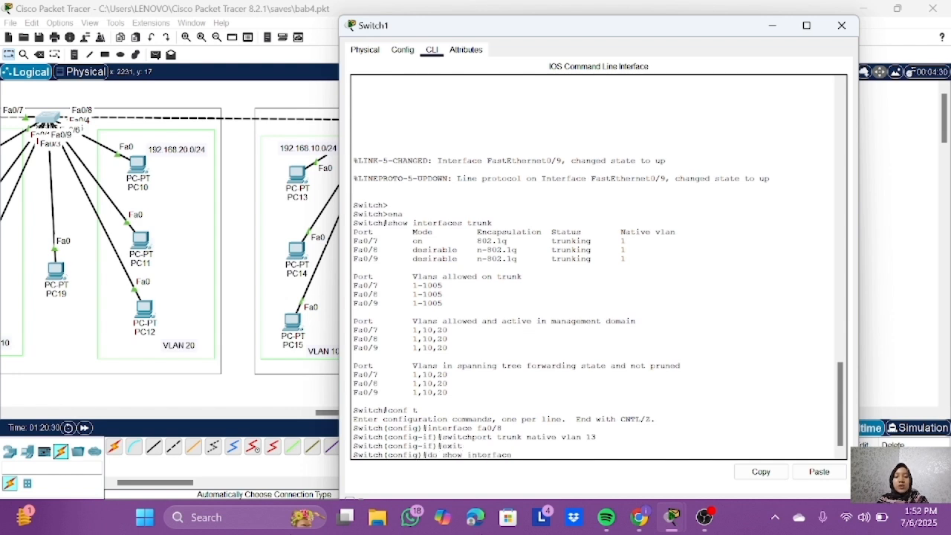
{"action": "type", "text": " trunk"}
{"action": "key", "text": "Return"}
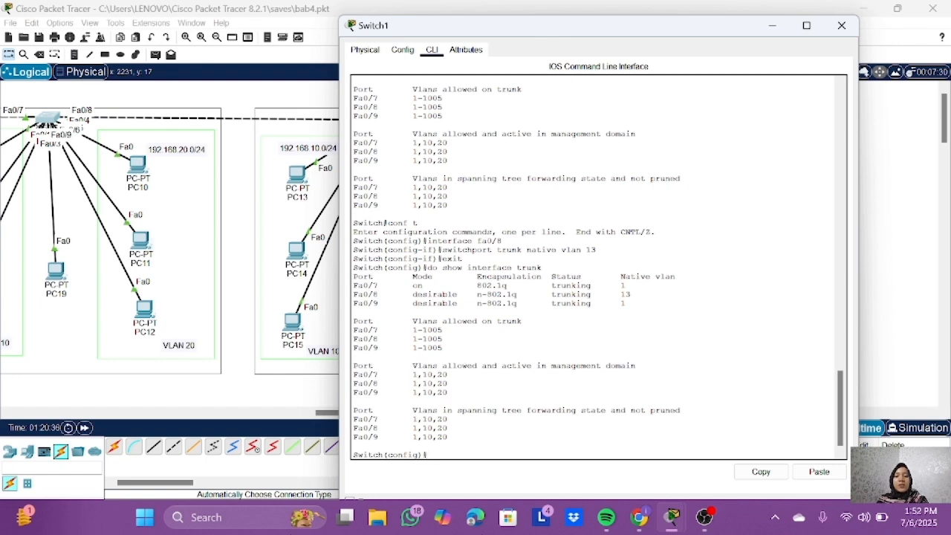
{"action": "triple_click", "coordinate": [513, 294]}
{"action": "triple_click", "coordinate": [625, 268]}
{"action": "left_click", "coordinate": [628, 277]}
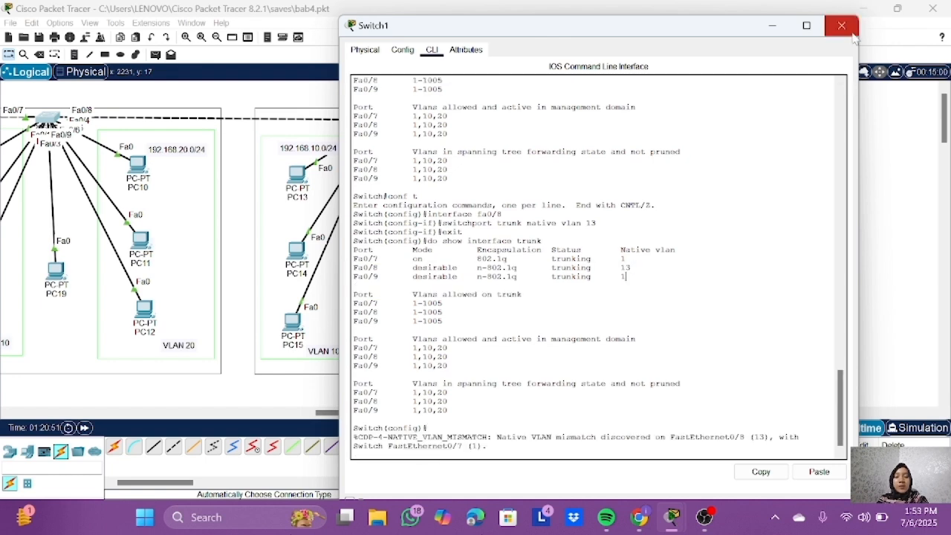
{"action": "left_click", "coordinate": [841, 26]}
Step: Open Switch2's command line and enter global configuration mode
{"action": "left_click", "coordinate": [729, 234]}
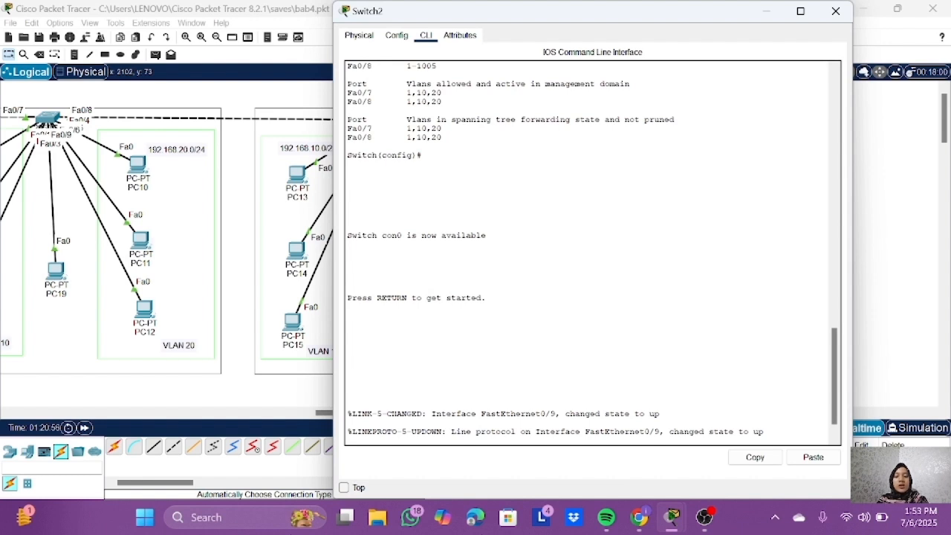
{"action": "key", "text": "Return"}
{"action": "key", "text": "Return"}
{"action": "type", "text": "ena"}
{"action": "key", "text": "Return"}
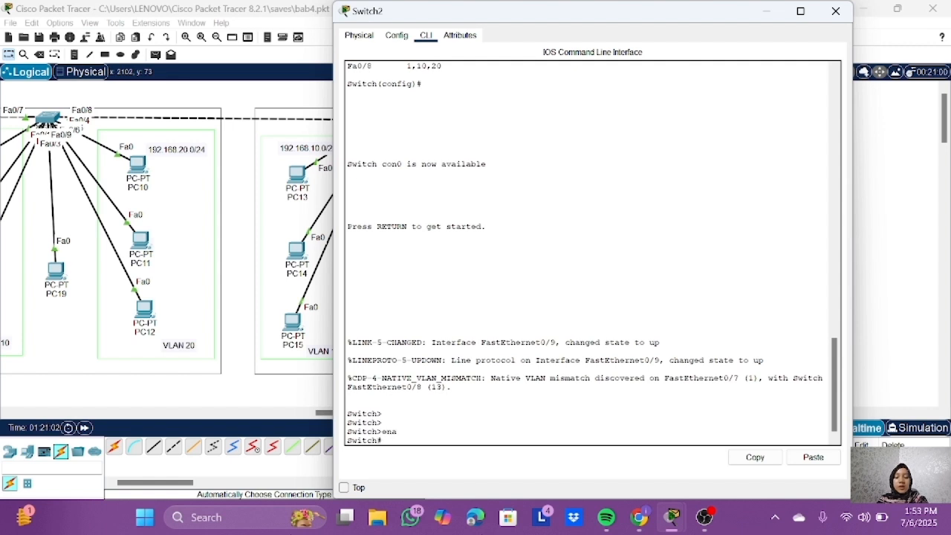
{"action": "type", "text": "conf t"}
{"action": "key", "text": "Return"}
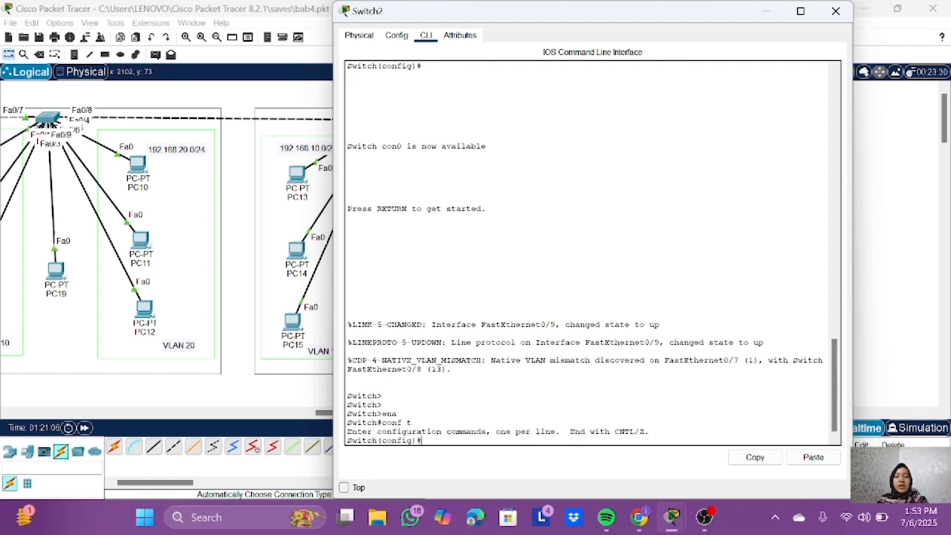
{"action": "type", "text": "interfa"}
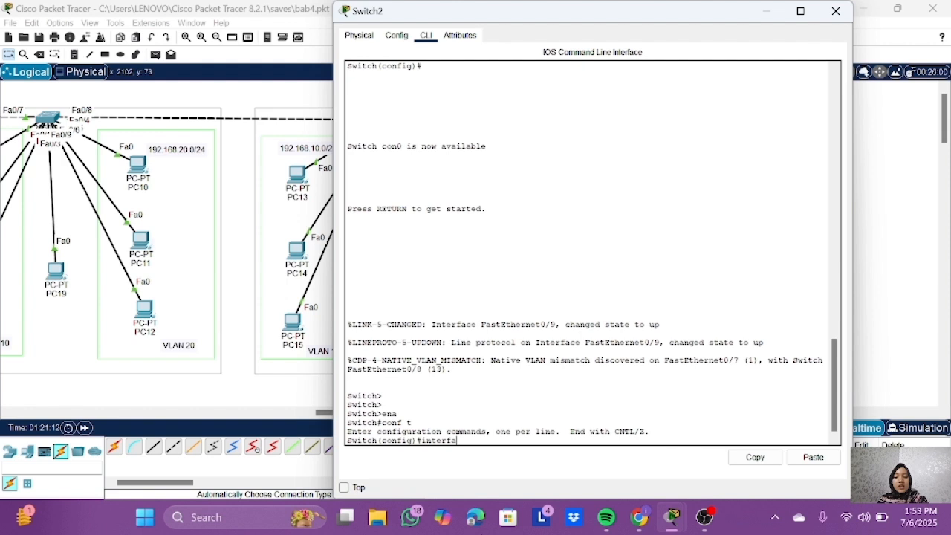
{"action": "type", "text": "ce 0/7"}
{"action": "key", "text": "Return"}
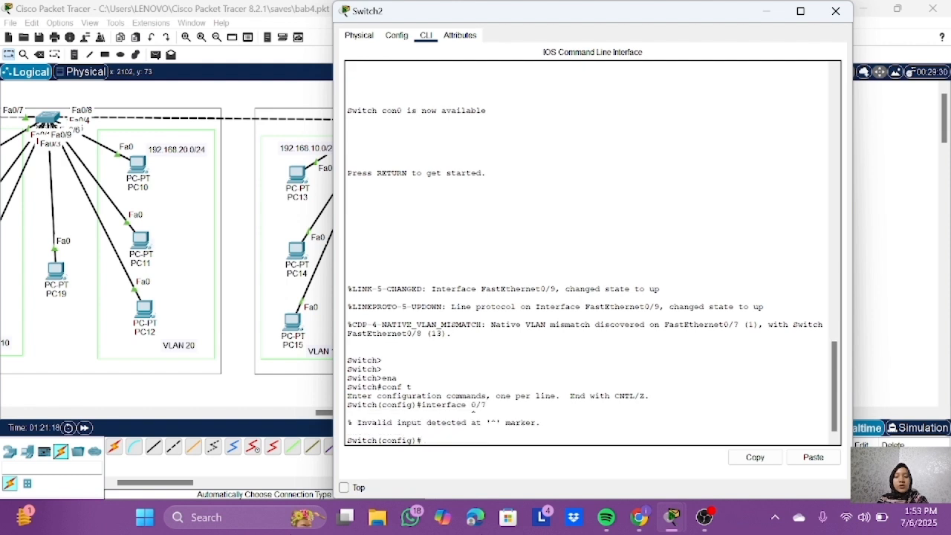
Step: Set the trunk native VLAN to 10 on Switch2's interface fa0/7
{"action": "type", "text": "interface fa0/"}
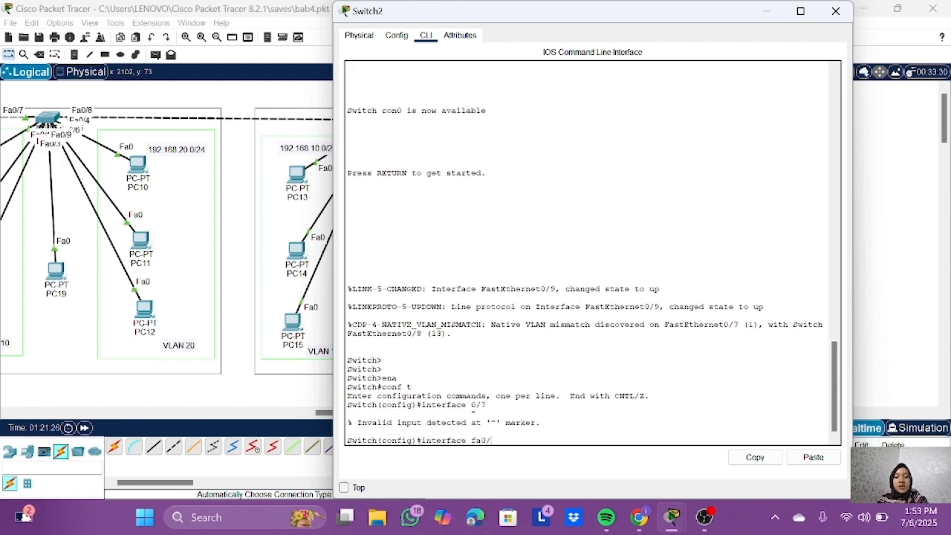
{"action": "type", "text": "7"}
{"action": "key", "text": "Return"}
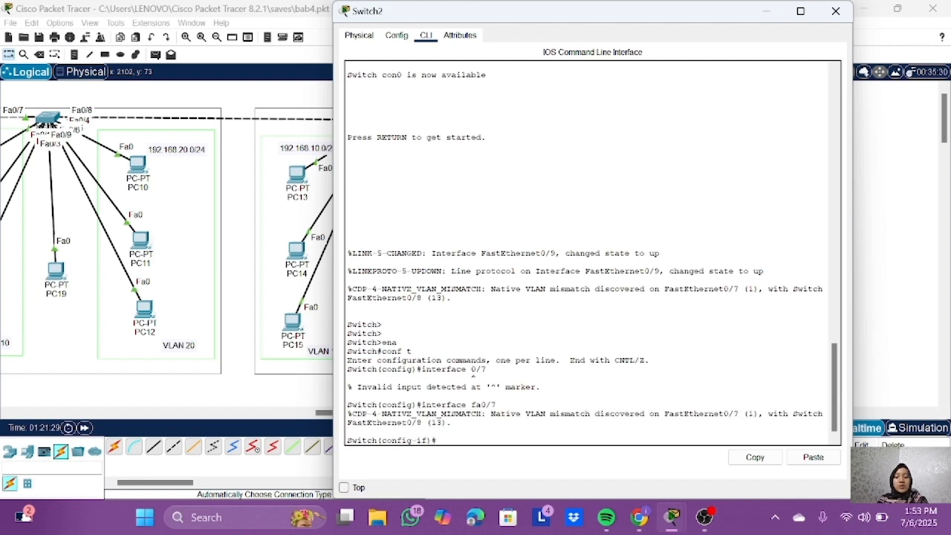
{"action": "type", "text": "switchport trunk"}
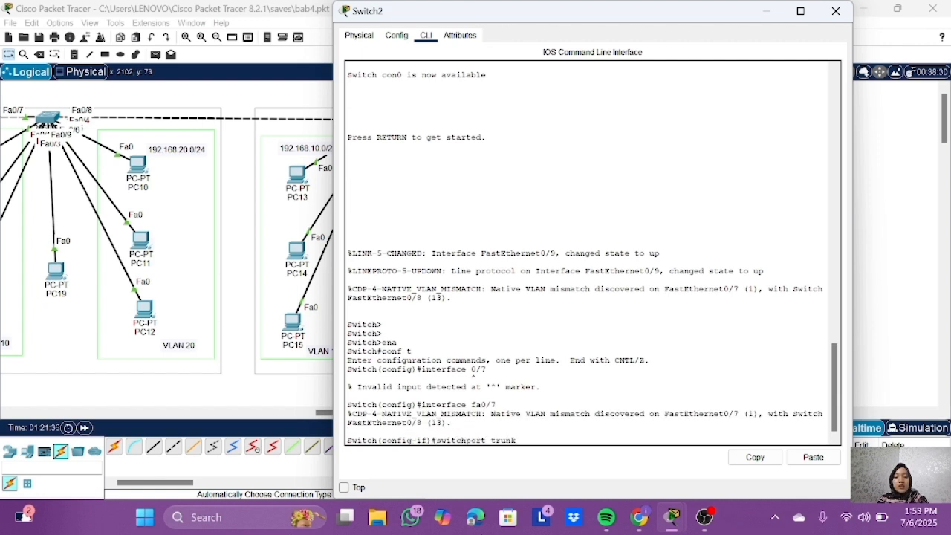
{"action": "type", "text": " native vlan 10"}
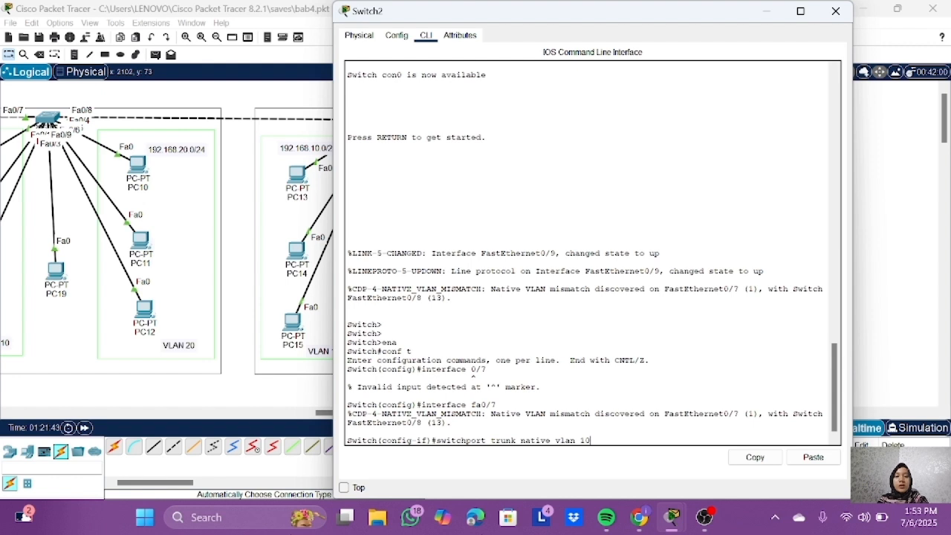
{"action": "key", "text": "Return"}
Step: Return Switch2 to global configuration mode and run do show interface trunk to examine the native VLAN of its trunk ports
{"action": "type", "text": "exit"}
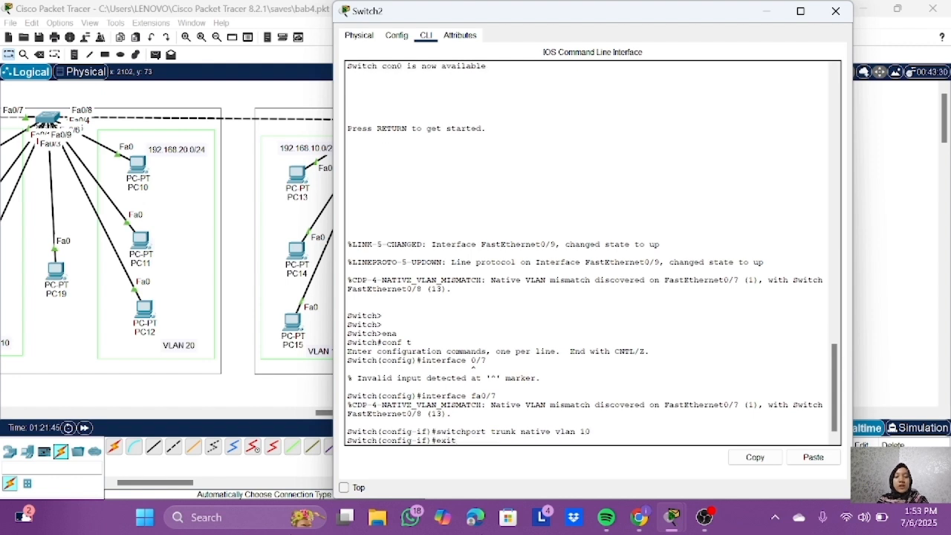
{"action": "key", "text": "Return"}
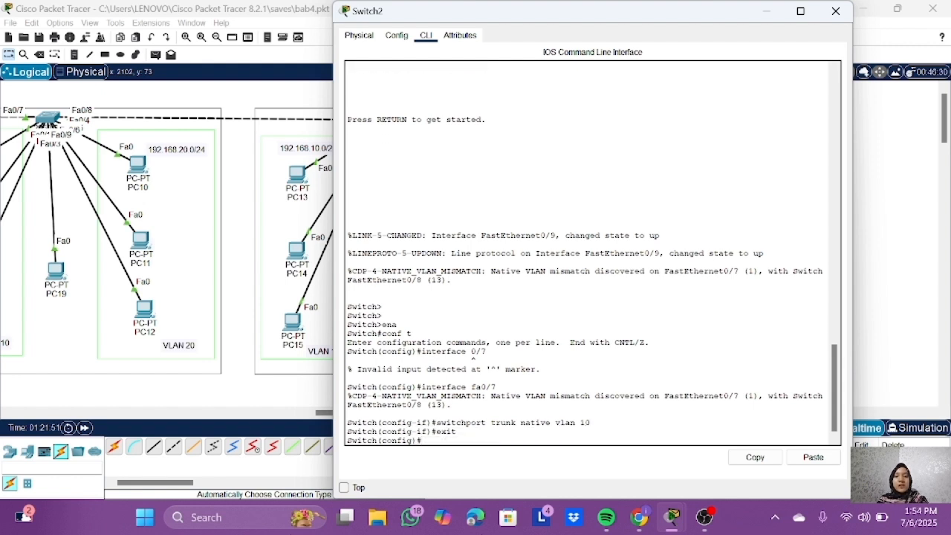
{"action": "type", "text": "do show interface trunk"}
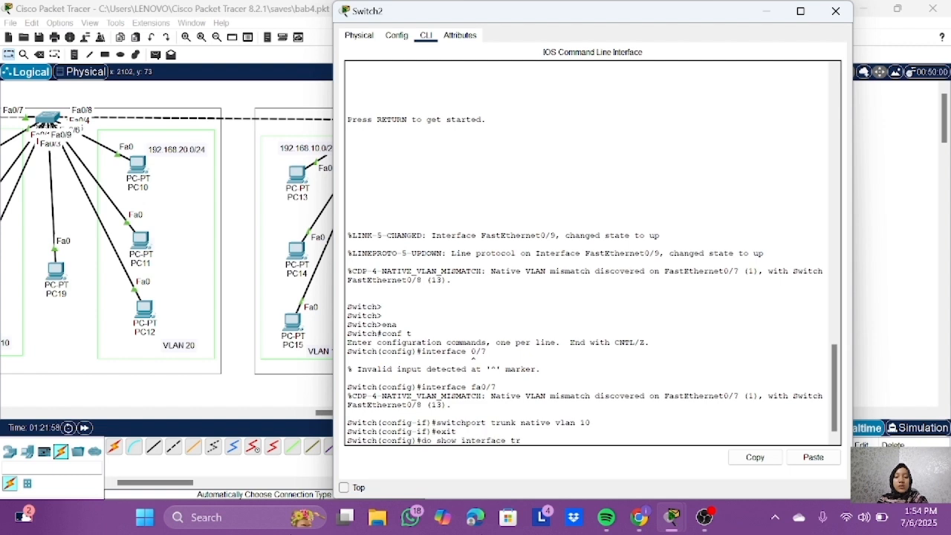
{"action": "key", "text": "Return"}
{"action": "left_click_drag", "start_coordinate": [626, 271], "coordinate": [347, 271]}
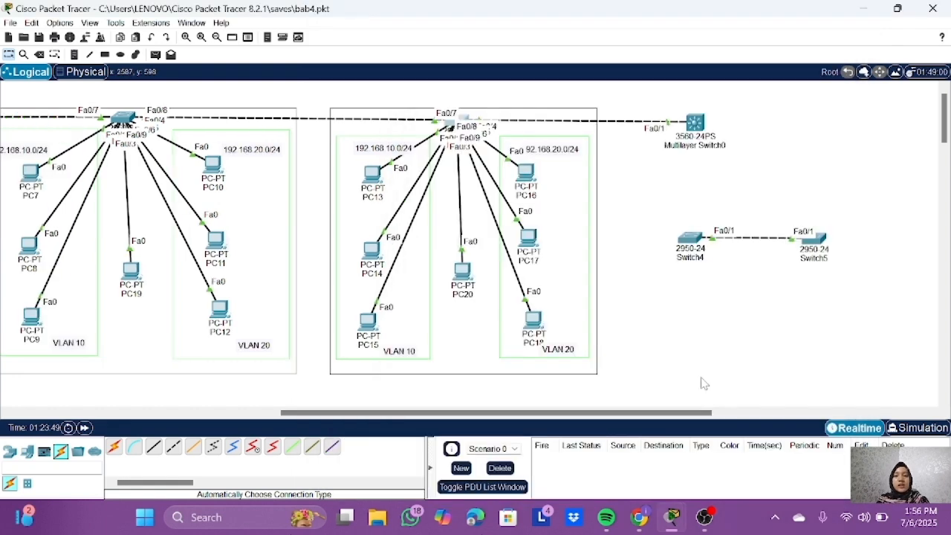
Step: Switch to Simulation mode and create a simple PDU from PC12 to PC16 within VLAN 20
{"action": "left_click", "coordinate": [917, 427]}
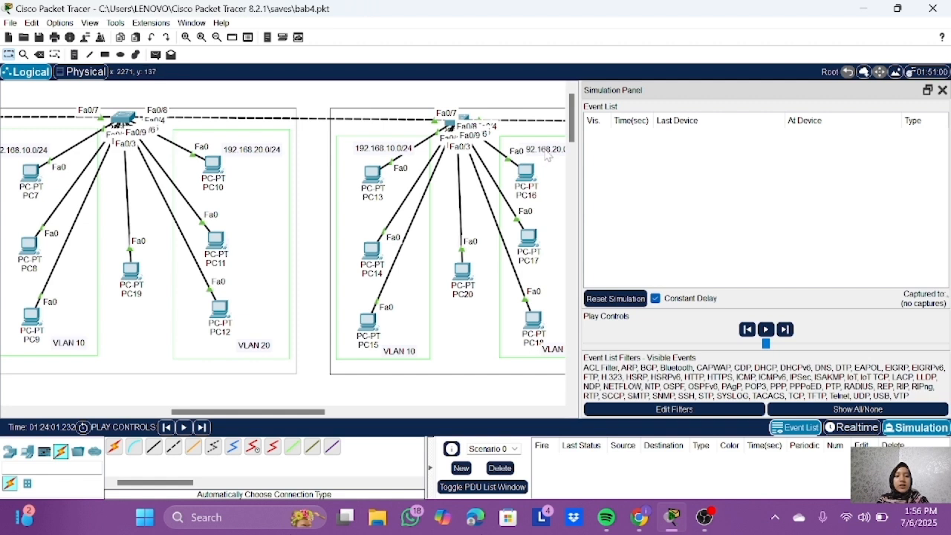
{"action": "left_click", "coordinate": [155, 54]}
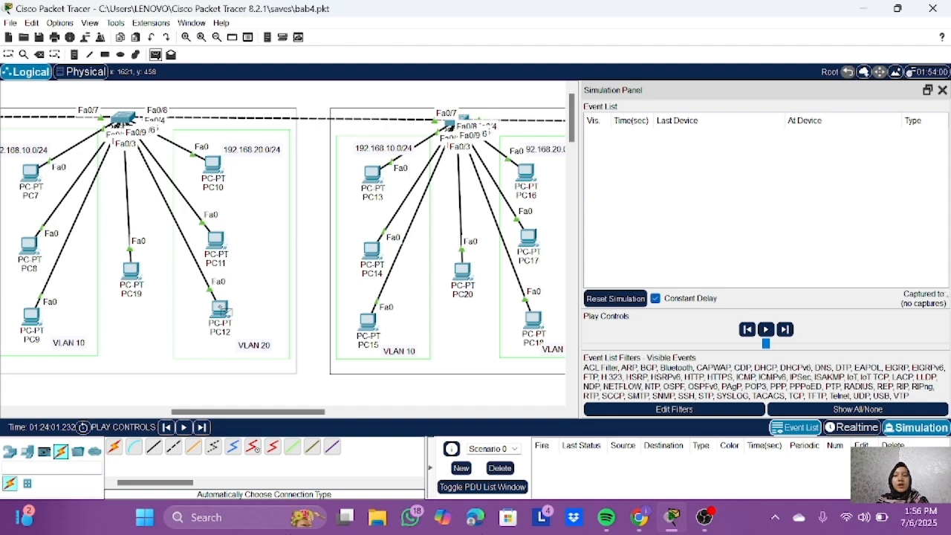
{"action": "left_click", "coordinate": [220, 309]}
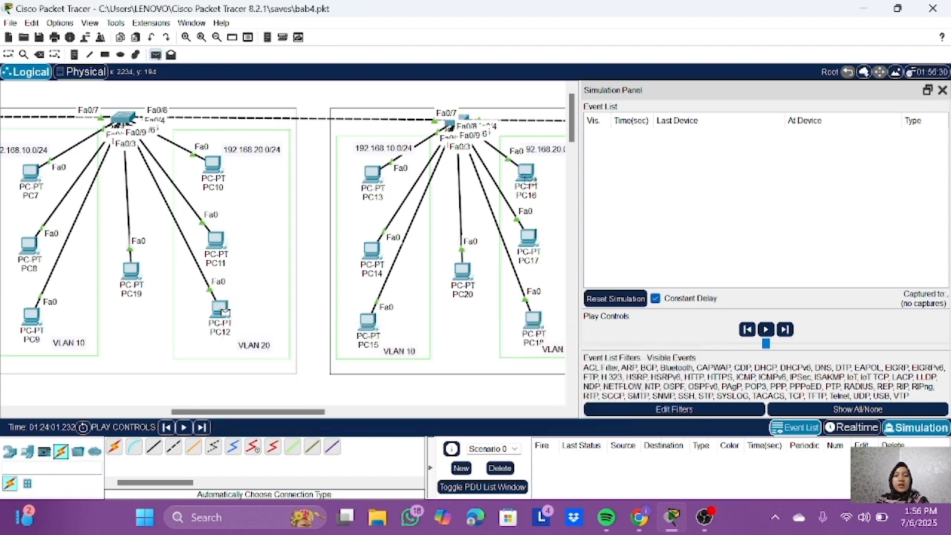
{"action": "left_click", "coordinate": [527, 178]}
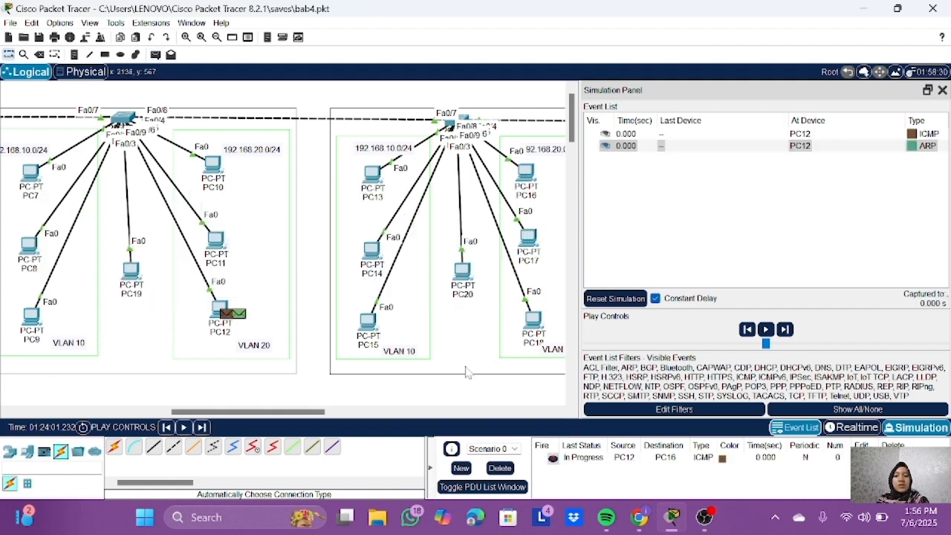
Step: Advance the simulation by one event and open the PDU information at PC12 to examine its OSI layers
{"action": "left_click", "coordinate": [202, 427]}
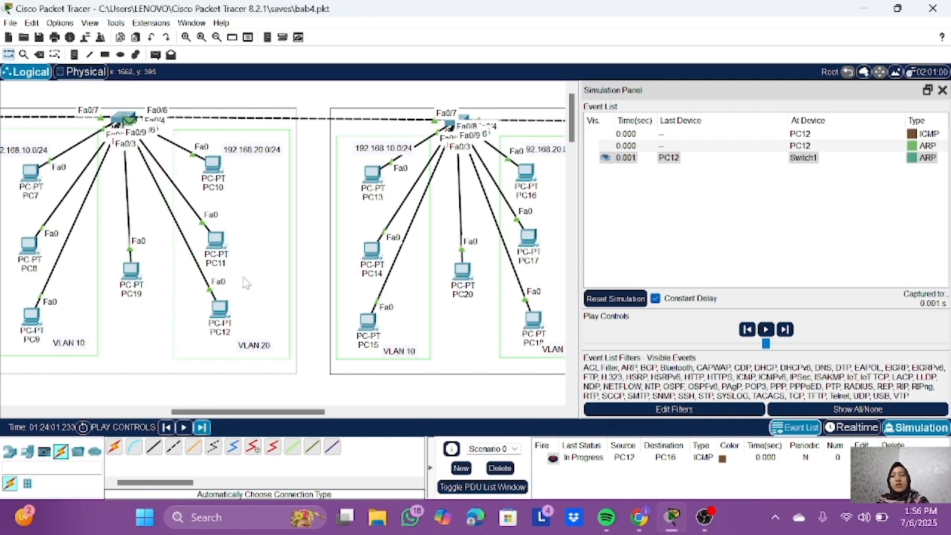
{"action": "left_click", "coordinate": [921, 140]}
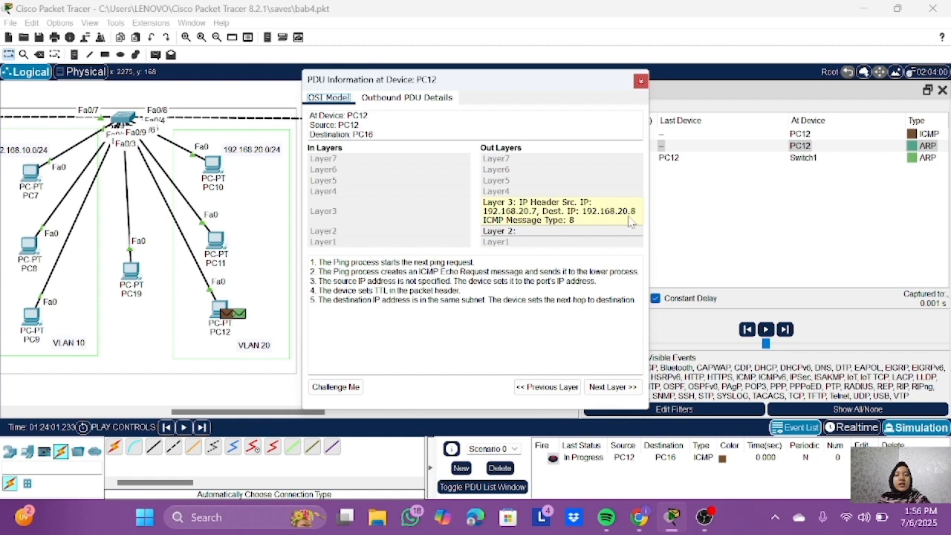